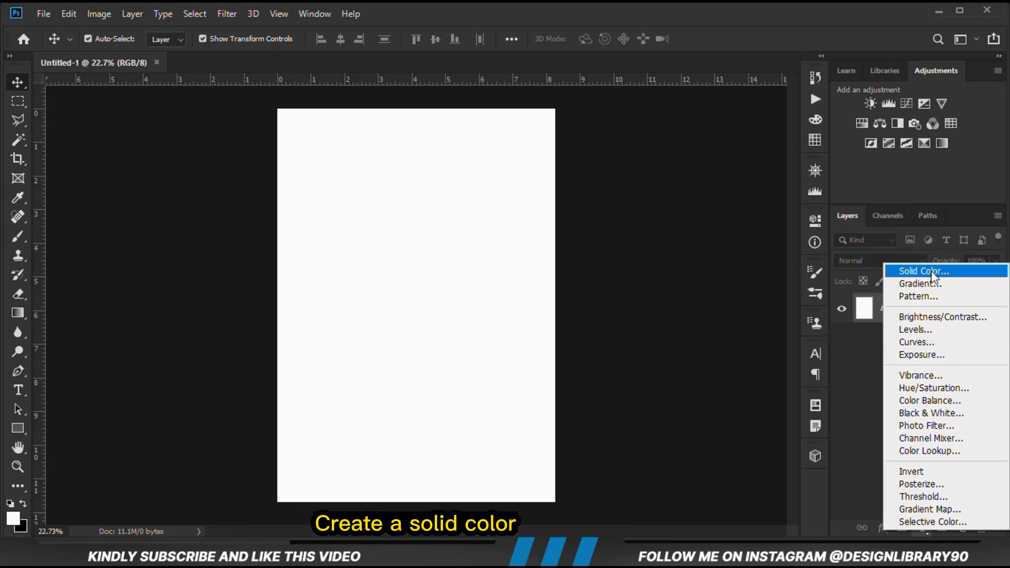
Add a Solid Color fill layer in teal, using hex code 00949c copied from the Notepad list
left_click(914, 270)
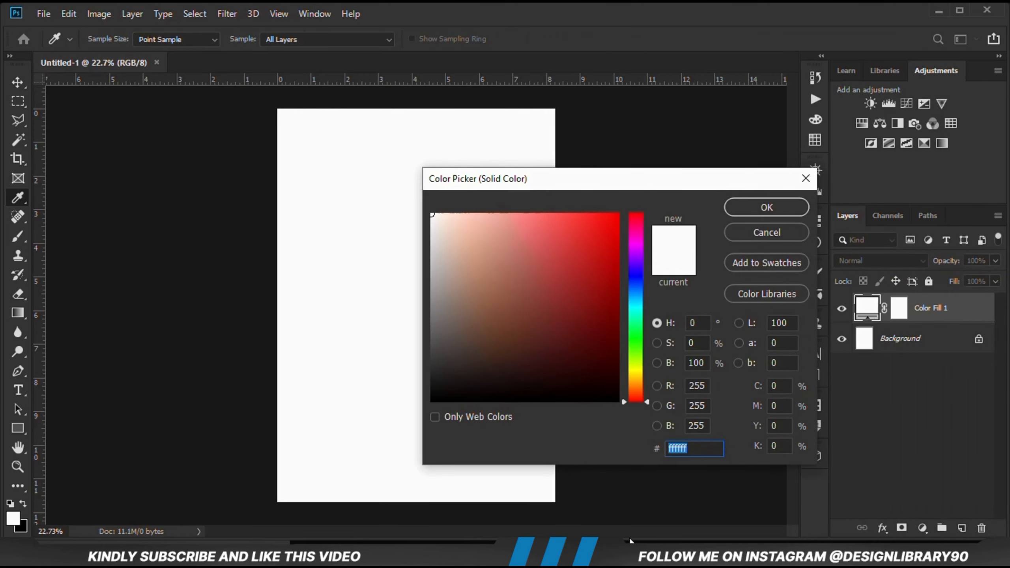
left_click(658, 448)
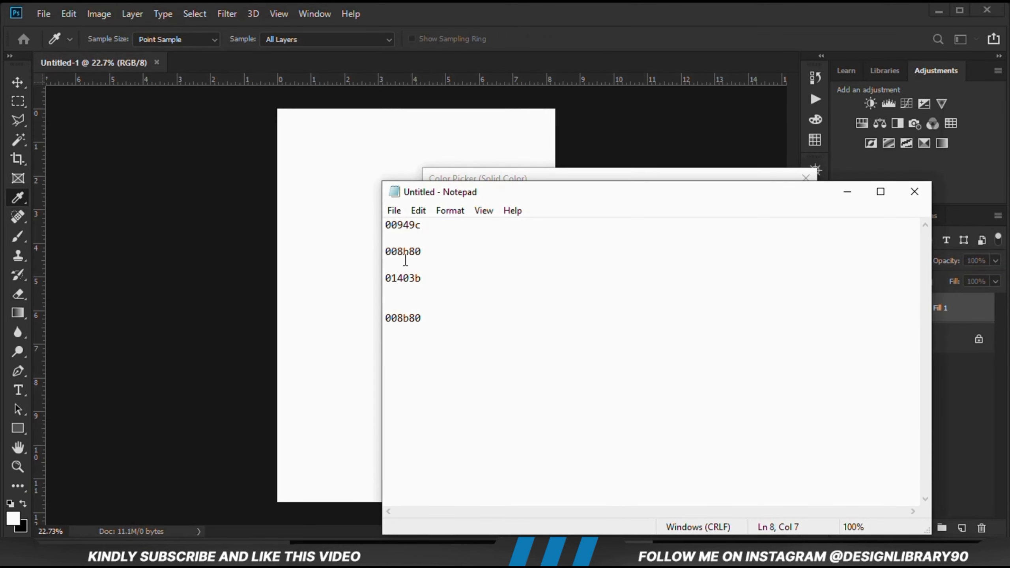
double_click(426, 228)
right_click(421, 229)
left_click(456, 270)
left_click(373, 309)
right_click(680, 449)
left_click(693, 315)
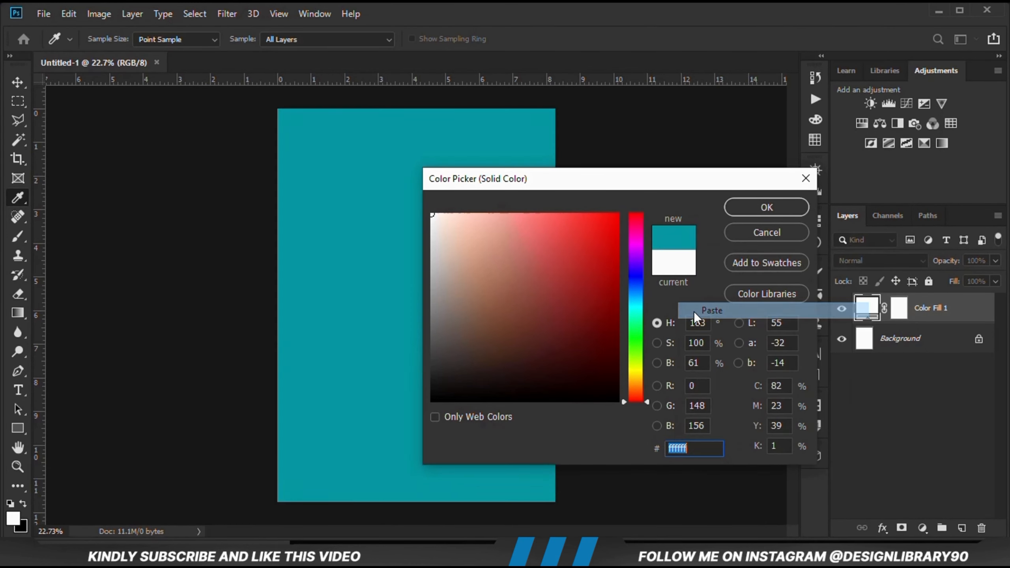
left_click(749, 215)
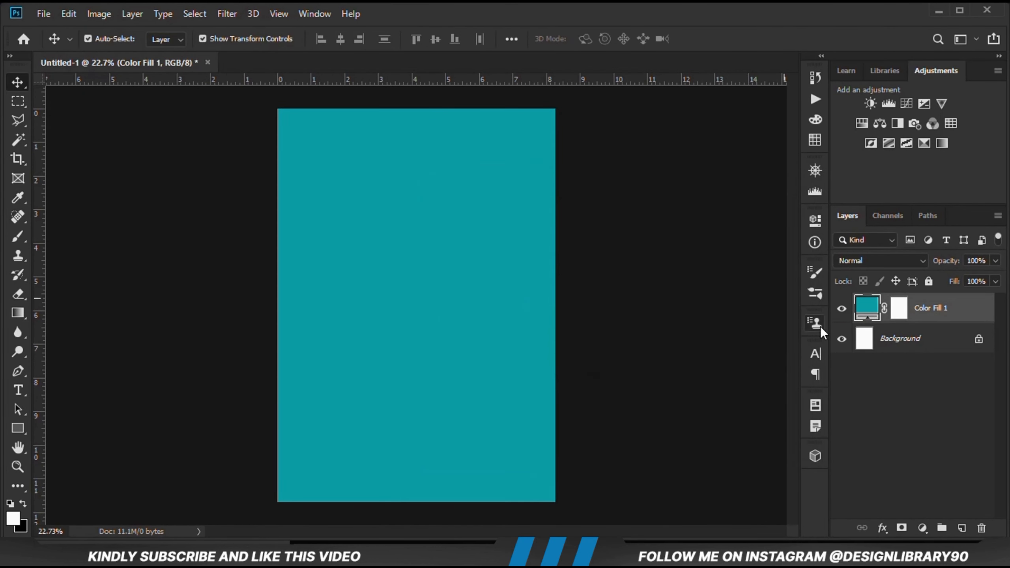
Create a new layer and set up a soft round brush with 0% hardness, 100% opacity and a white foreground
left_click(961, 527)
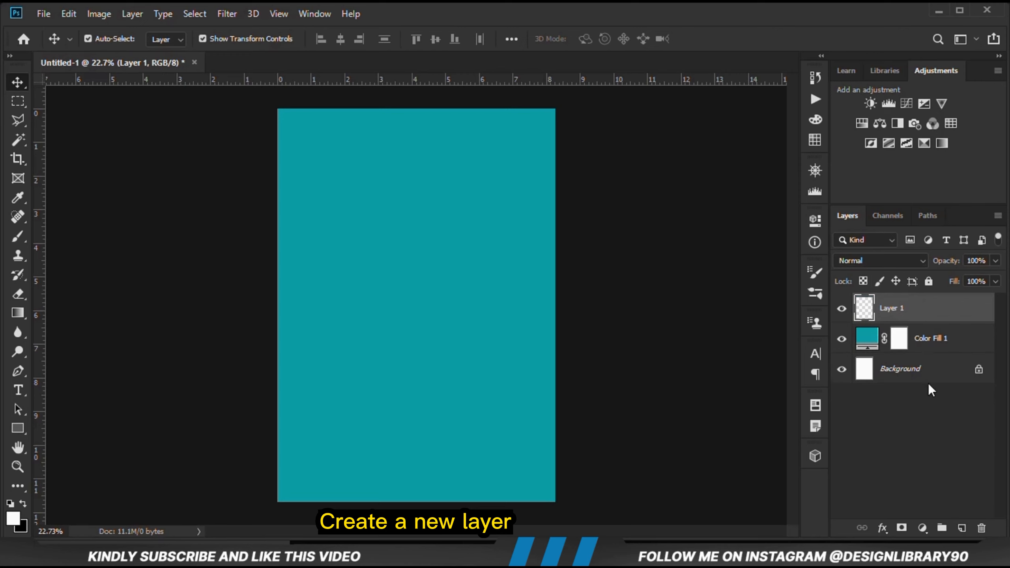
left_click_drag(18, 236, 100, 234)
left_click(104, 36)
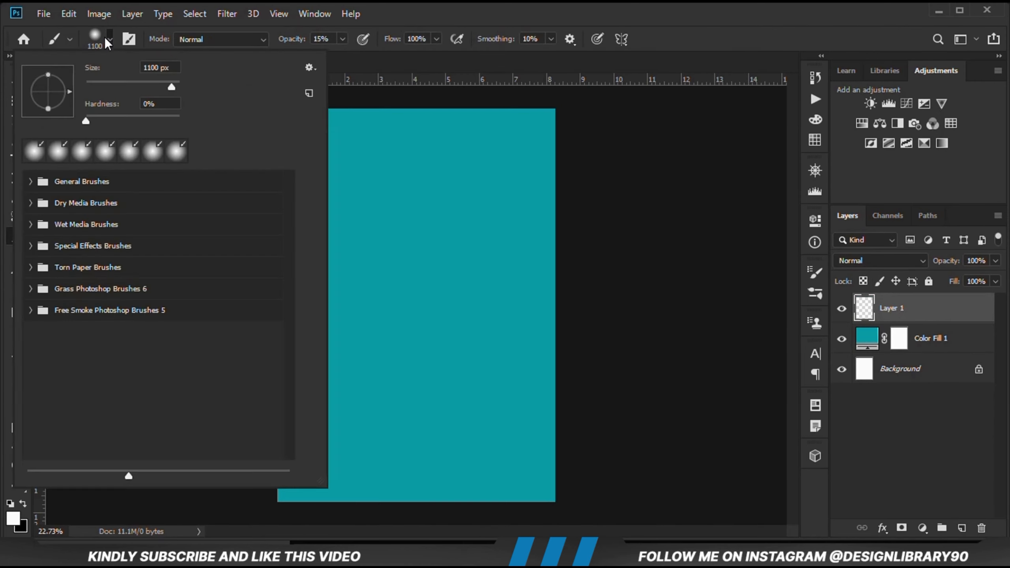
left_click(380, 66)
left_click(343, 39)
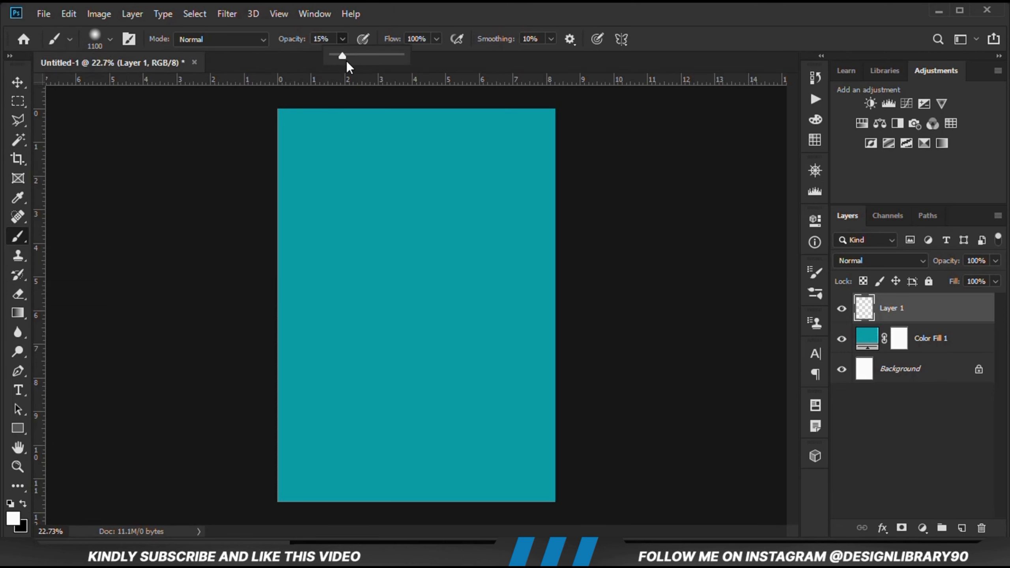
left_click_drag(346, 60, 404, 55)
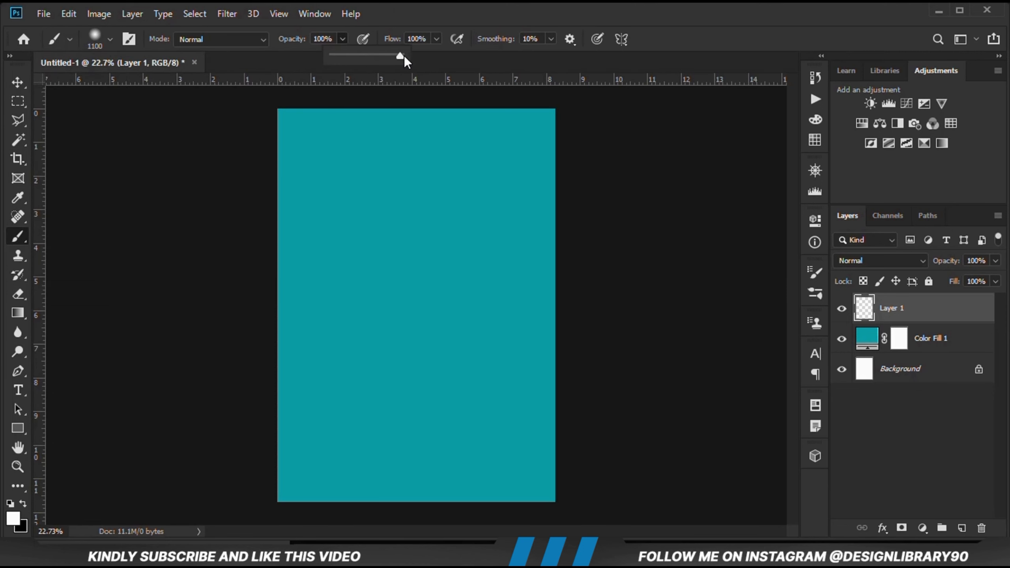
left_click(14, 519)
left_click(758, 215)
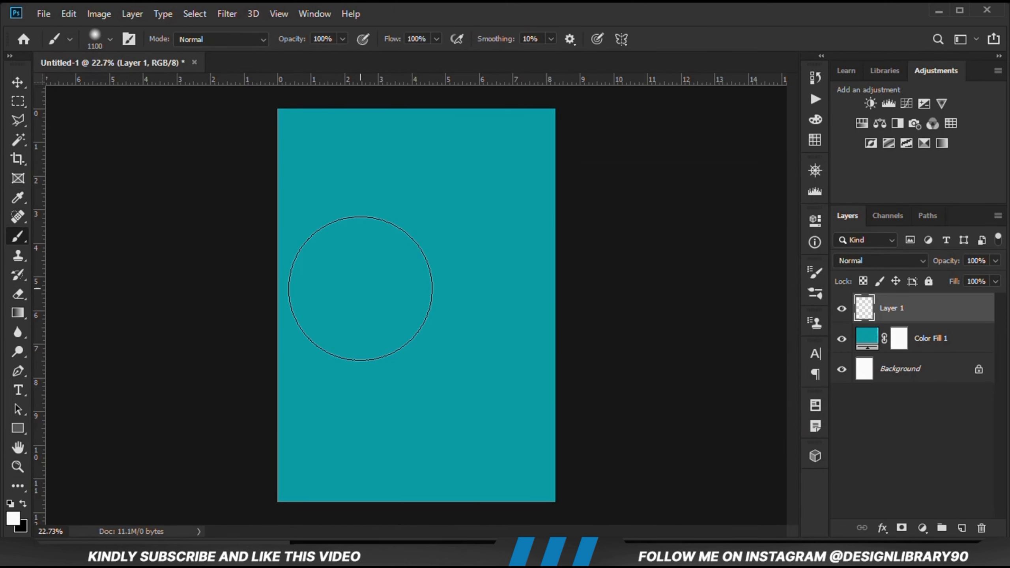
Enlarge the brush to about 2400 px and paint one soft white glow near the centre of the canvas
key("bracketright")
key("bracketright")
key("bracketright")
key("bracketright")
key("bracketright")
key("bracketright")
key("bracketright")
key("bracketright")
key("bracketright")
key("bracketright")
key("bracketright")
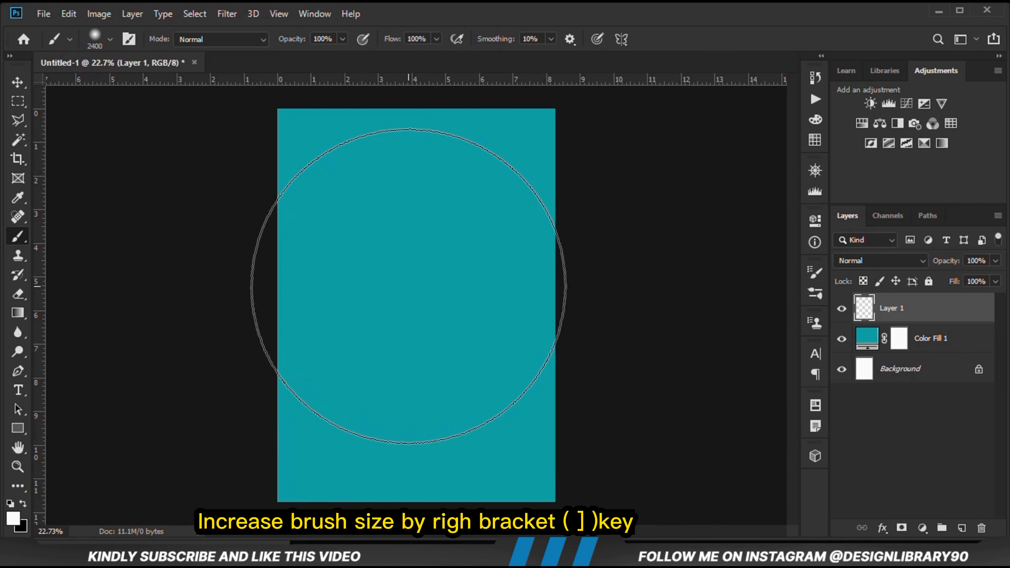
left_click(414, 273)
Scale the white glow to 137.5% and centre it horizontally, slightly above the middle of the page
left_click(18, 83)
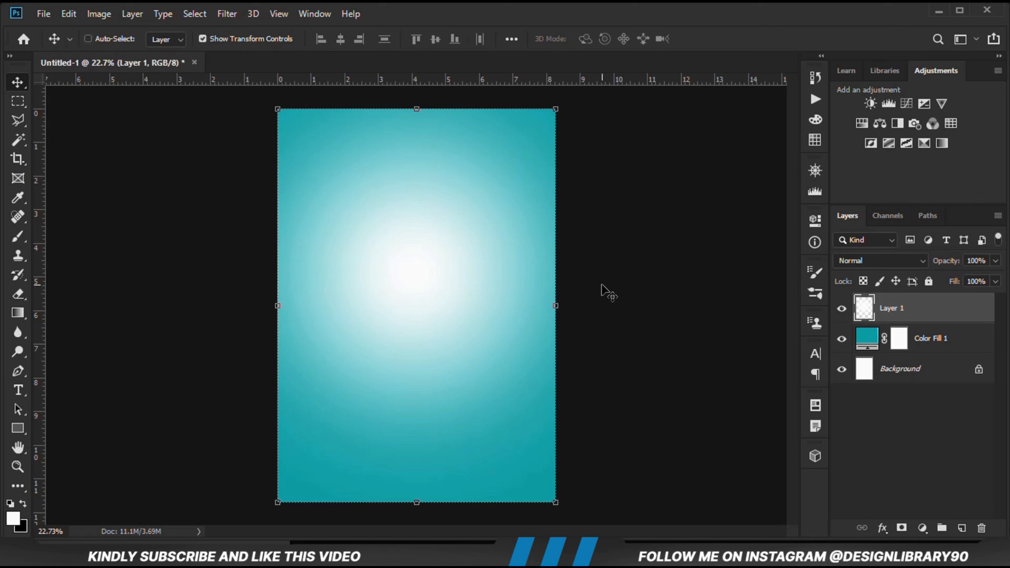
left_click_drag(555, 306, 621, 305)
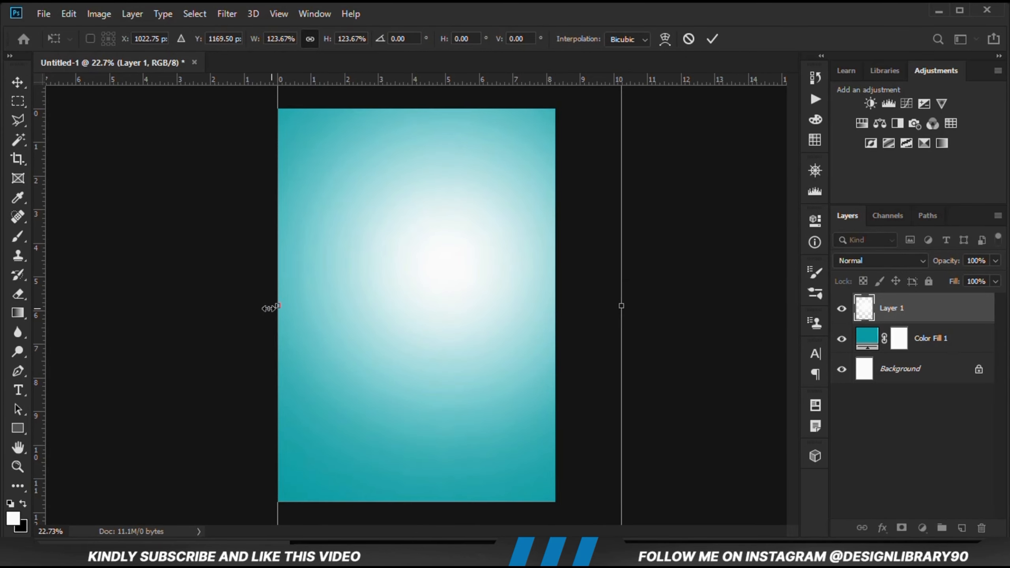
left_click_drag(278, 306, 239, 304)
left_click_drag(404, 265, 404, 278)
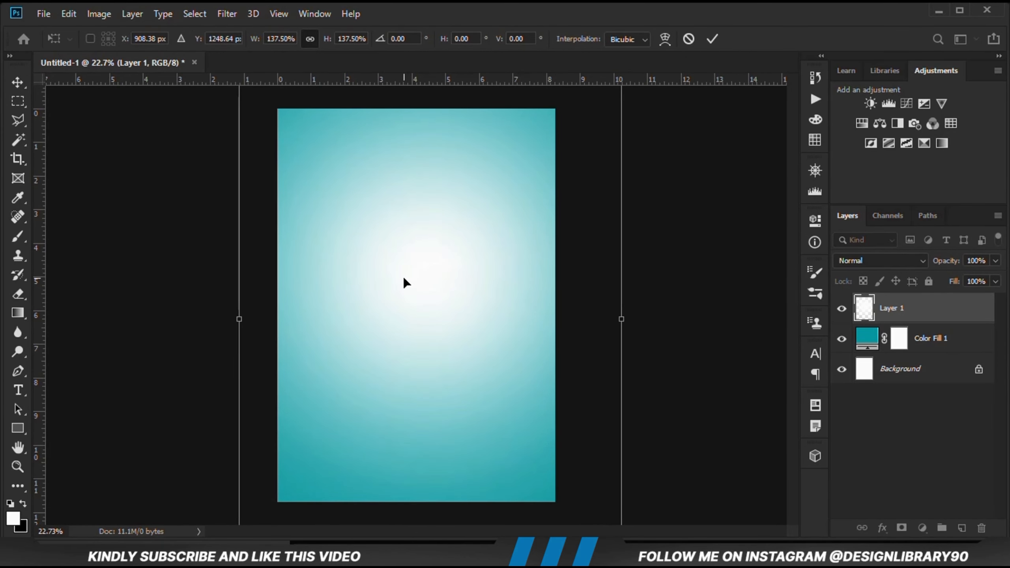
key("Return")
Set the glow layer's blend mode to Overlay and compare the canvas with and without it
left_click(856, 261)
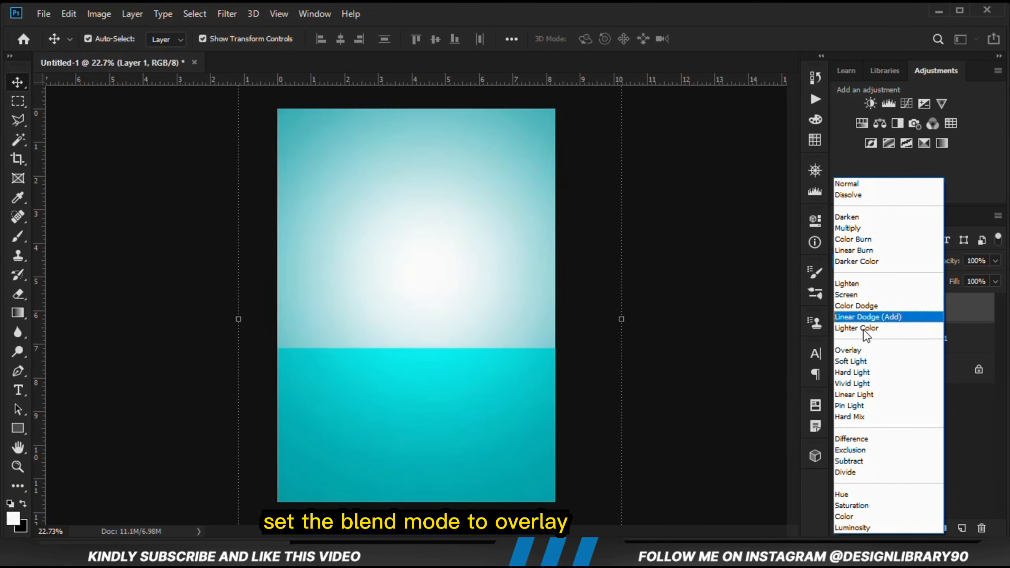
left_click(864, 350)
left_click(842, 308)
left_click(841, 308)
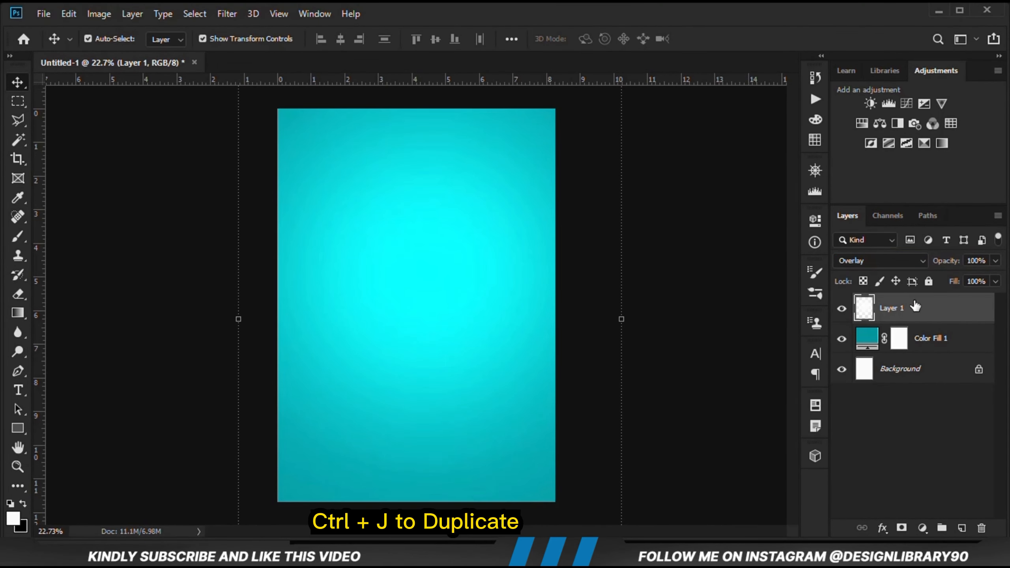
Duplicate the glow layer and set the copy to Normal blend mode at 43% opacity
key("ctrl+j")
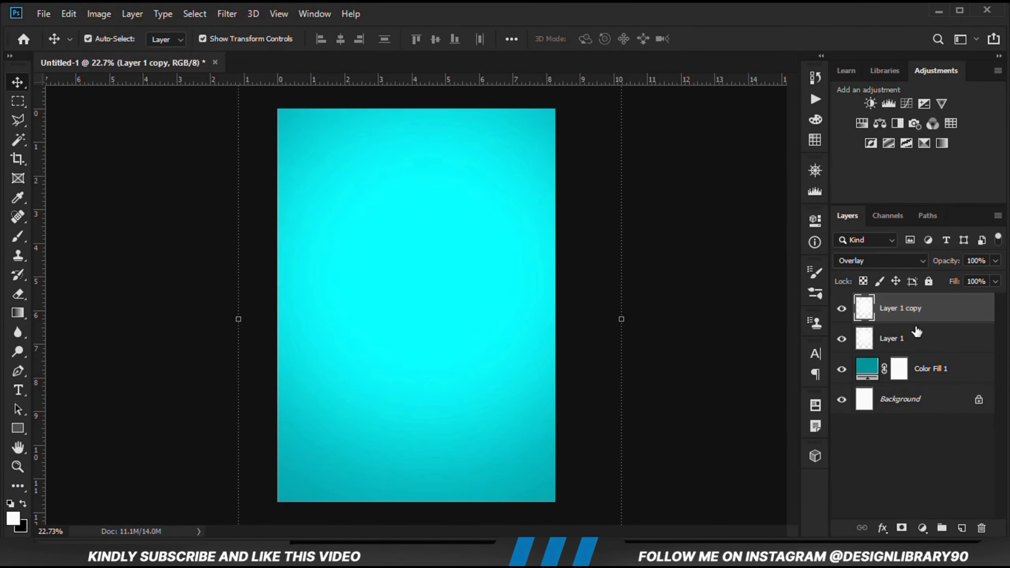
left_click(885, 266)
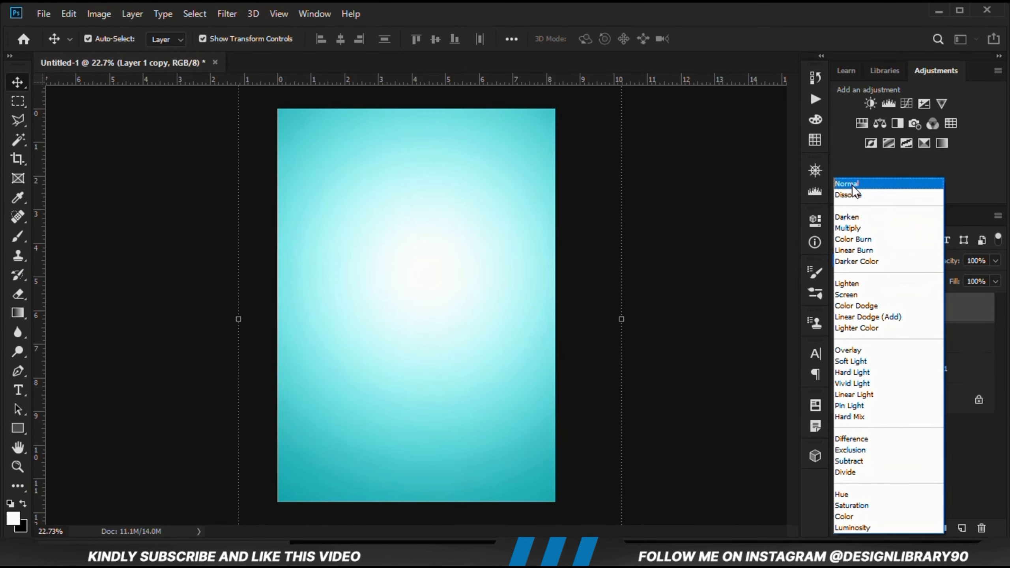
left_click(852, 184)
left_click_drag(967, 276, 966, 276)
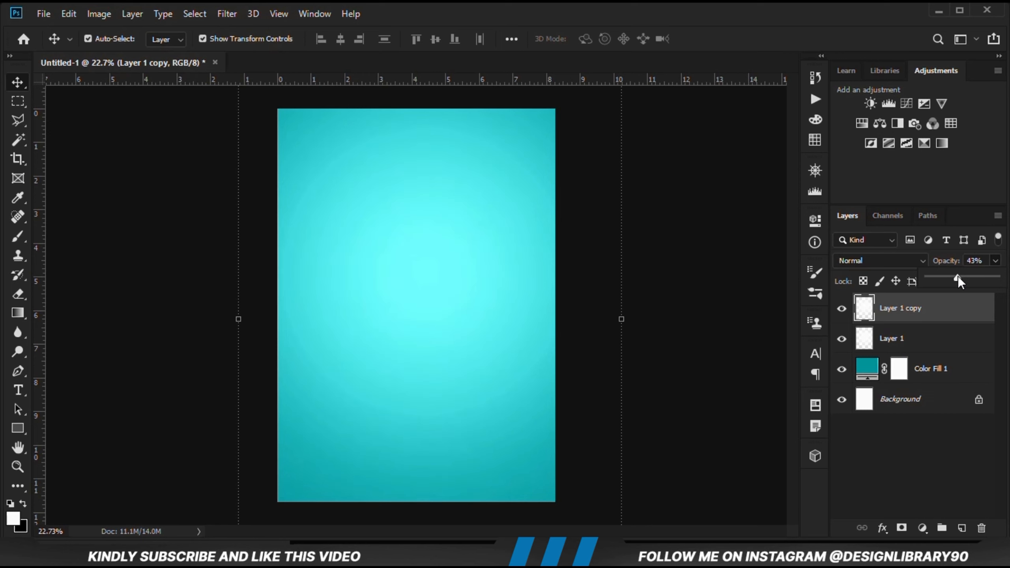
left_click(843, 308)
left_click(843, 308)
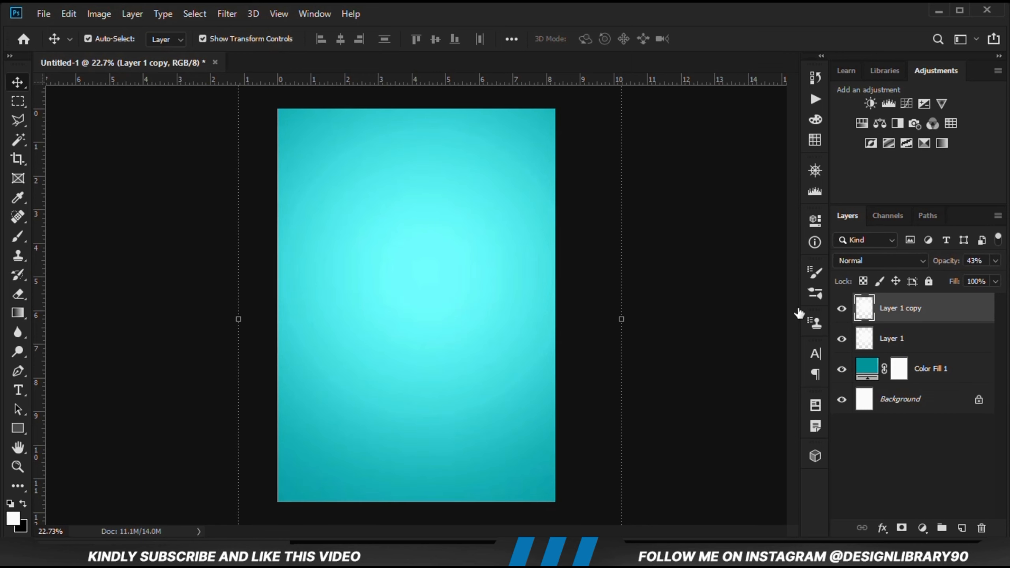
left_click(663, 257)
Open the recent file Tour.psd and copy its cloud 1 layer
left_click(44, 13)
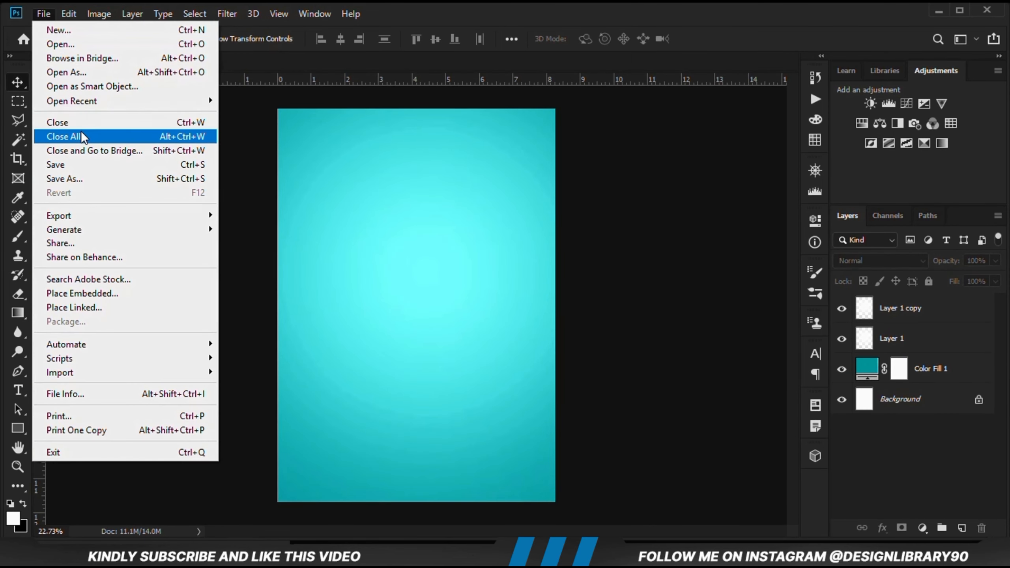
mouse_move(67, 98)
left_click(293, 119)
scroll(926, 444, "down", 5)
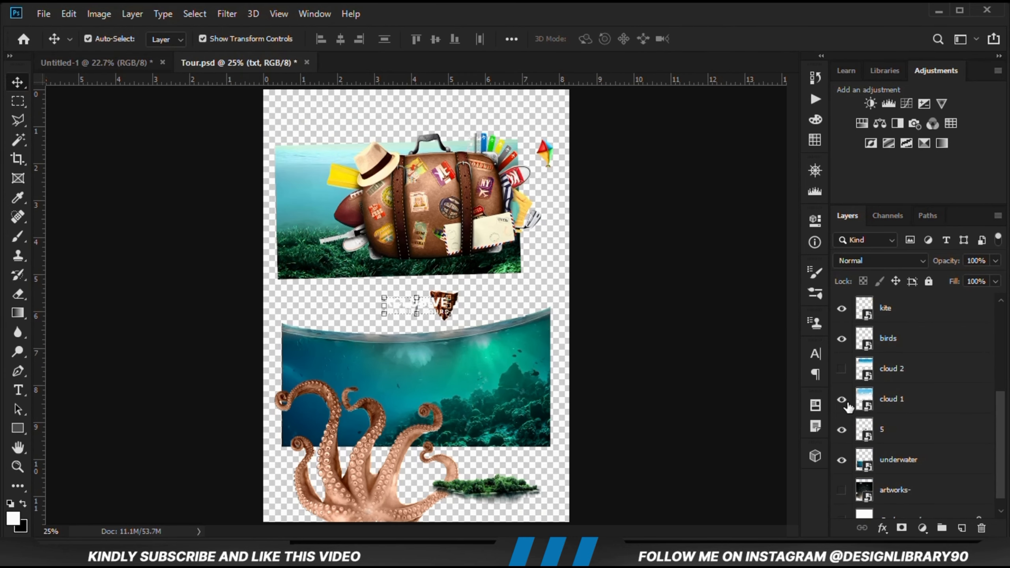
left_click(891, 399)
left_click_drag(542, 287, 534, 343)
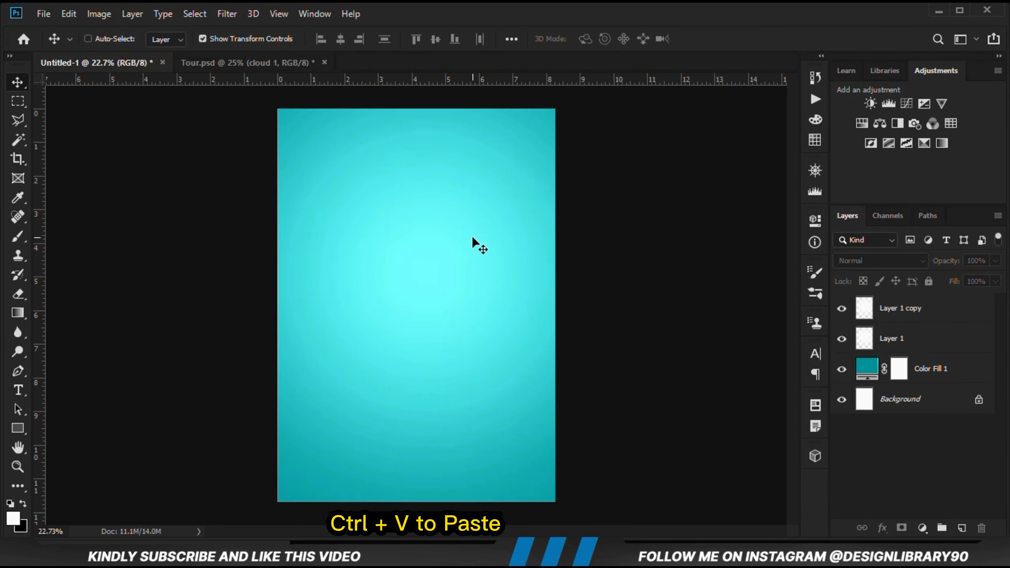
Paste the cloud 1 image into the Untitled-1 document and convert it to a smart object
key("ctrl+v")
right_click(937, 313)
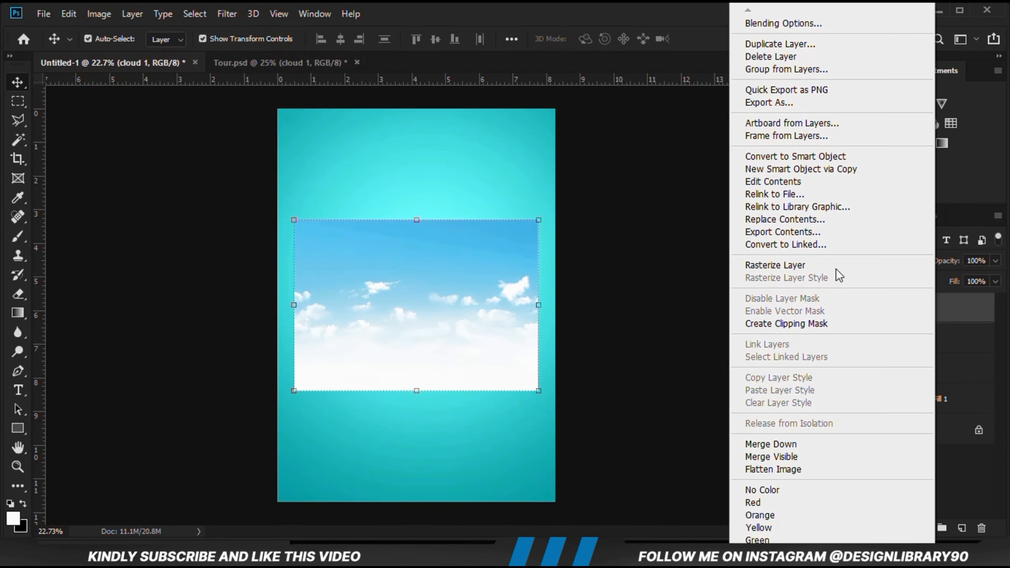
left_click(795, 156)
Scale the cloud image to about 138% and move it up to cover the upper part of the page
key("ctrl+t")
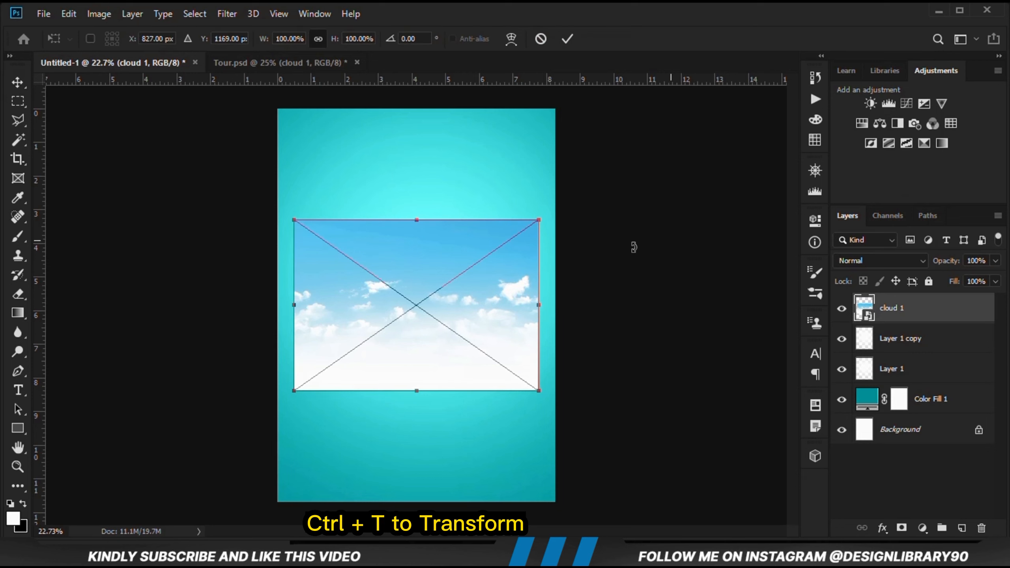
left_click_drag(417, 220, 412, 153)
left_click_drag(408, 264, 406, 178)
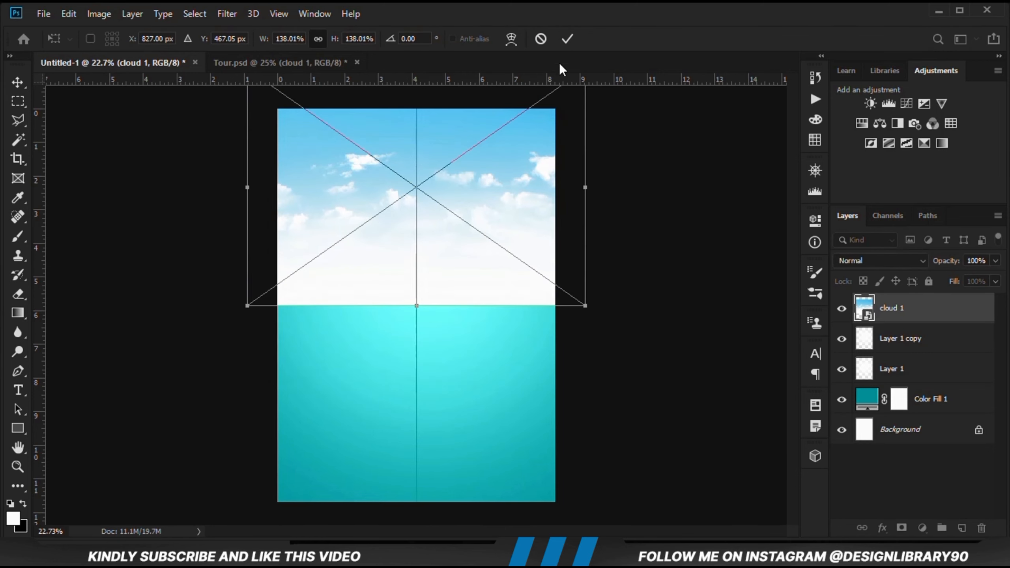
key("Return")
left_click(841, 309)
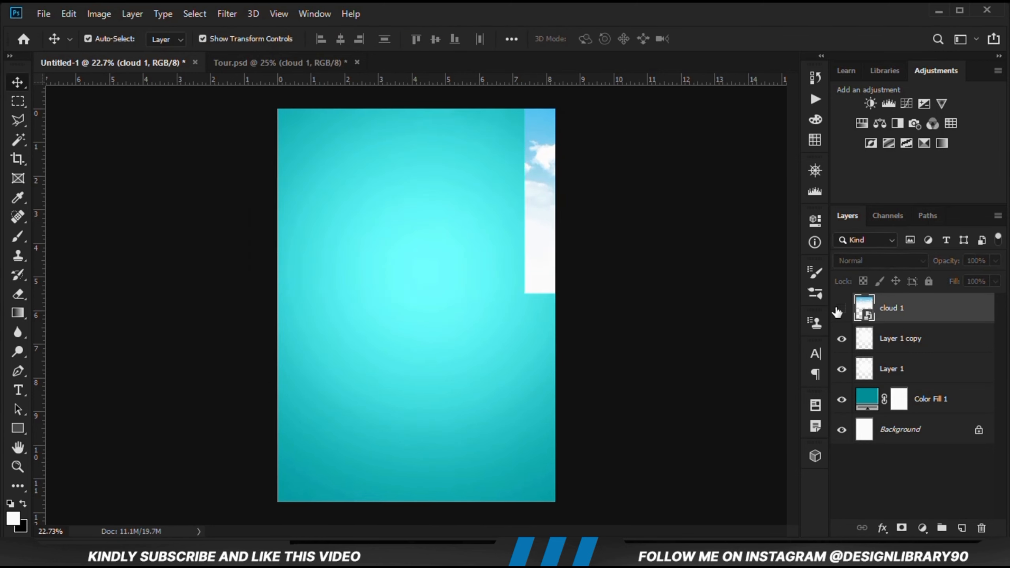
left_click(840, 310)
Add a layer mask to cloud 1 and set up the Gradient tool with the Foreground to Transparent preset
left_click(902, 528)
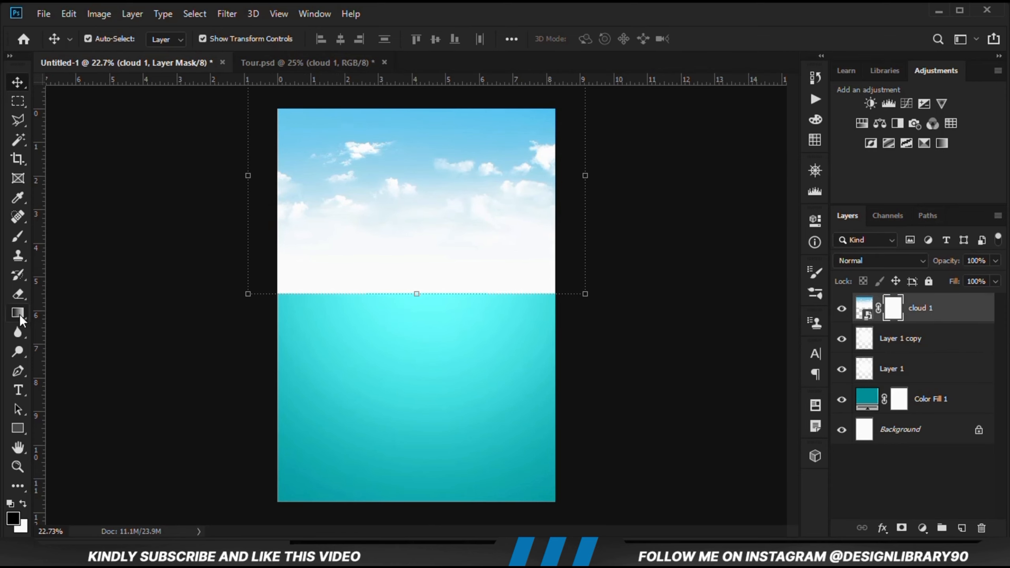
left_click_drag(19, 314, 70, 315)
left_click(120, 37)
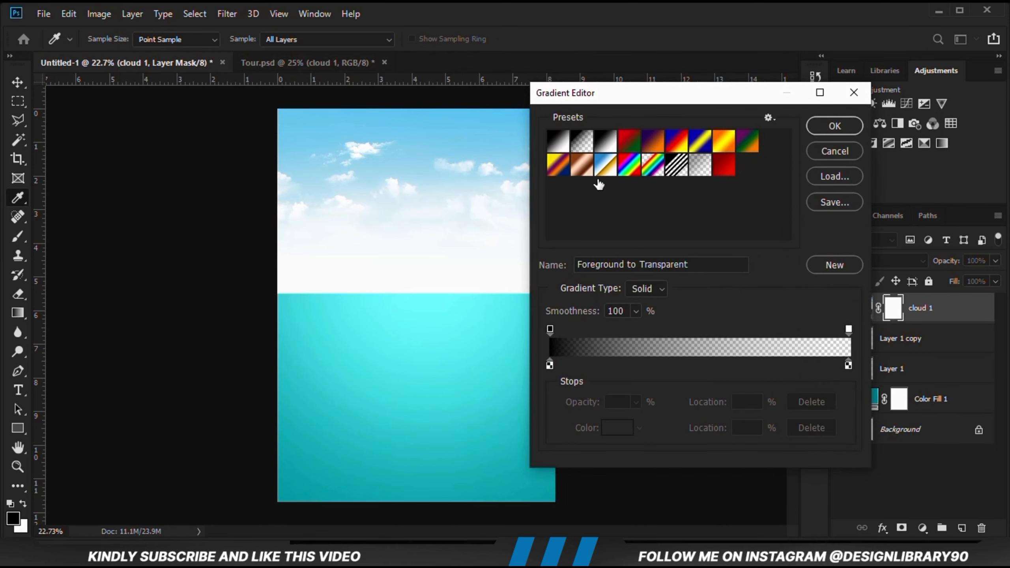
double_click(705, 265)
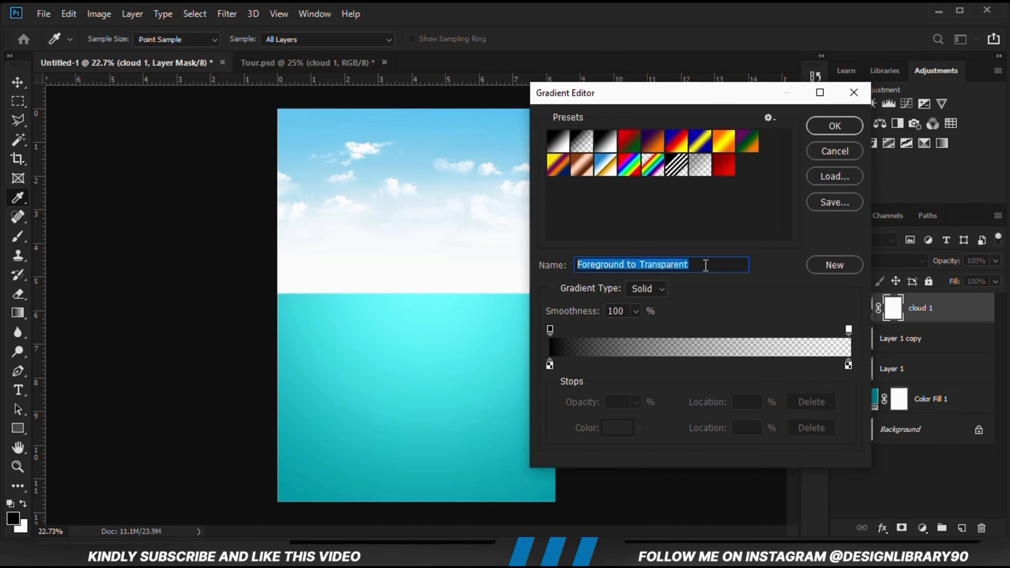
left_click(817, 126)
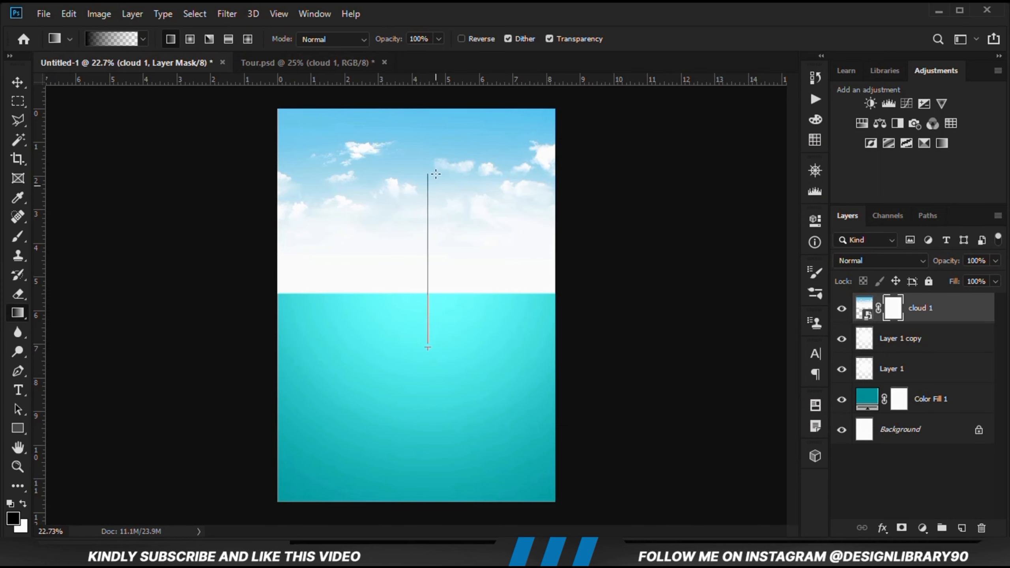
Draw several upward black-to-transparent gradients on the cloud mask to fade the clouds' lower edge into the teal background
left_click_drag(436, 174, 436, 174)
left_click_drag(415, 364, 415, 156)
left_click_drag(404, 341, 414, 95)
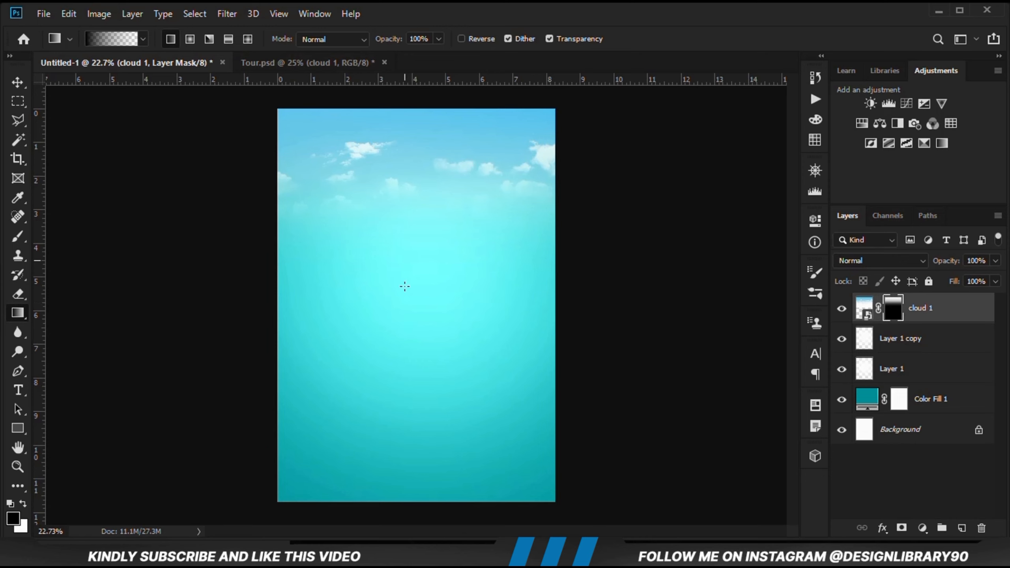
left_click_drag(404, 304, 407, 152)
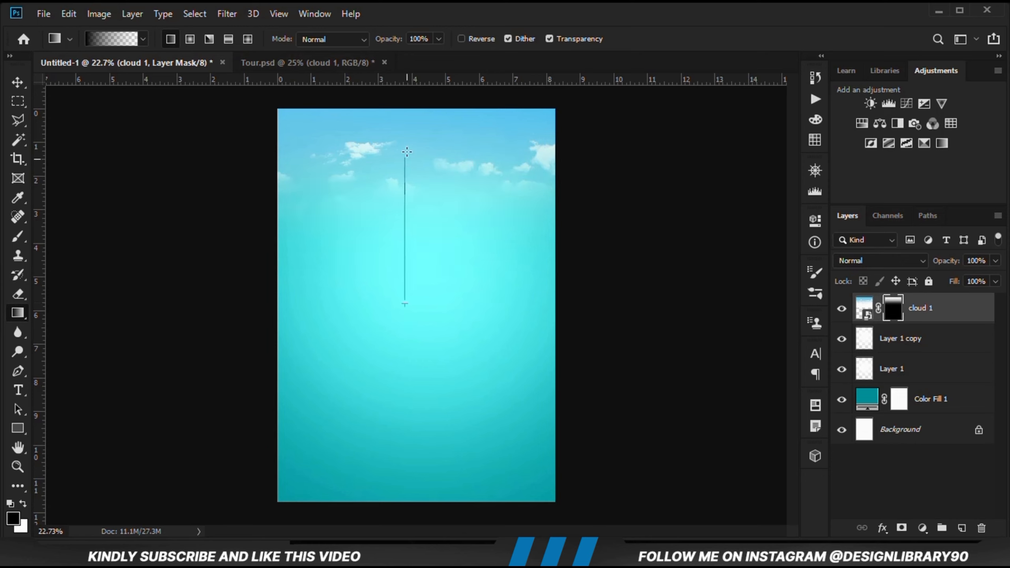
left_click(842, 309)
left_click(841, 308)
Enlarge the masked cloud layer slightly, shift it a little down the page and deselect it
right_click(16, 84)
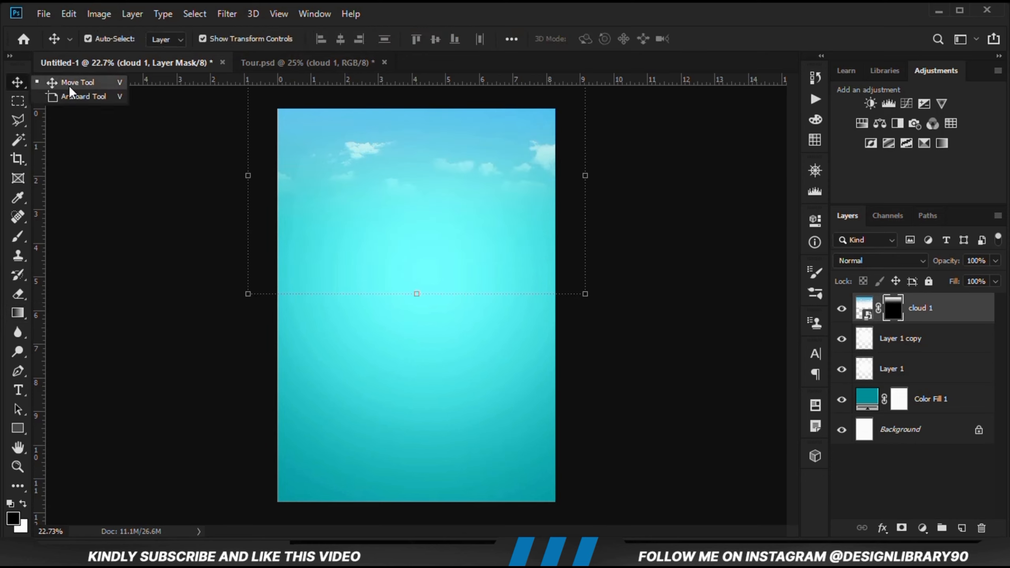
left_click(70, 85)
left_click_drag(418, 294, 419, 306)
mouse_move(418, 246)
left_mouse_down()
mouse_move(417, 266)
mouse_move(417, 257)
left_mouse_up()
key("Return")
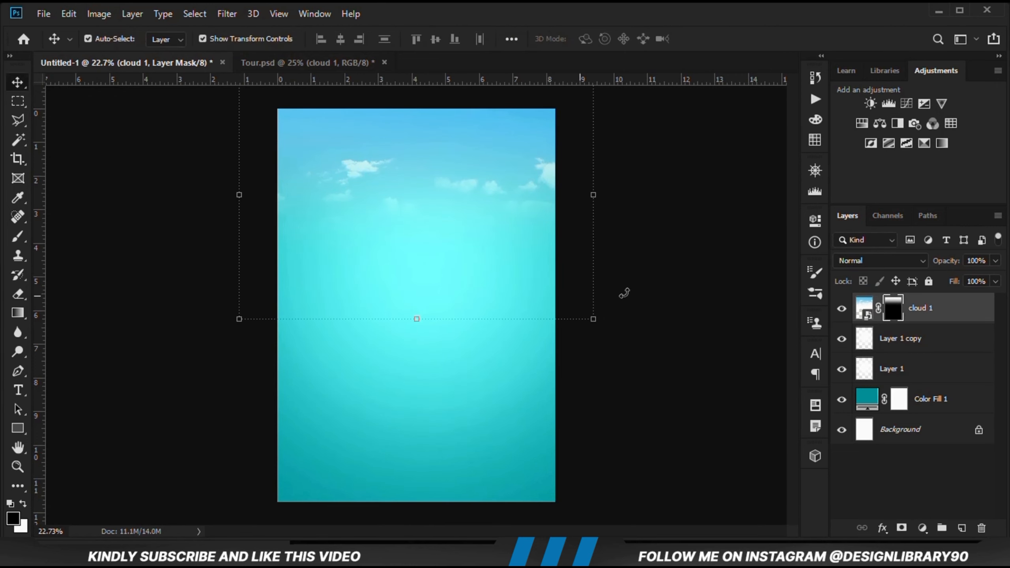
left_click(225, 148)
In Tour.psd, hide cloud 1, show cloud 2 and copy that cloud 2 image into the poster document
left_click(258, 64)
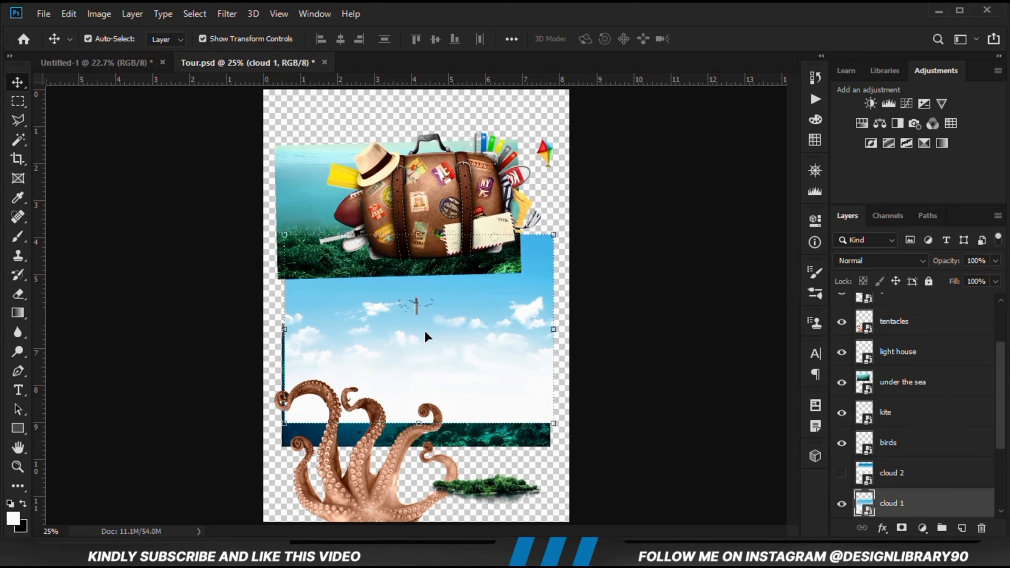
left_click(842, 504)
left_click(841, 473)
left_click_drag(552, 191, 533, 333)
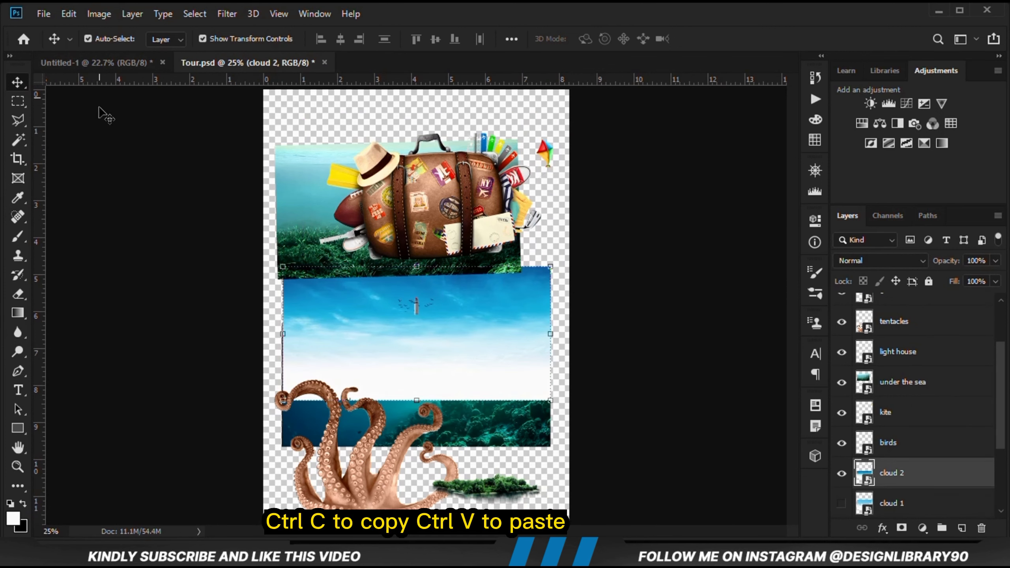
left_click(109, 58)
key("ctrl+v")
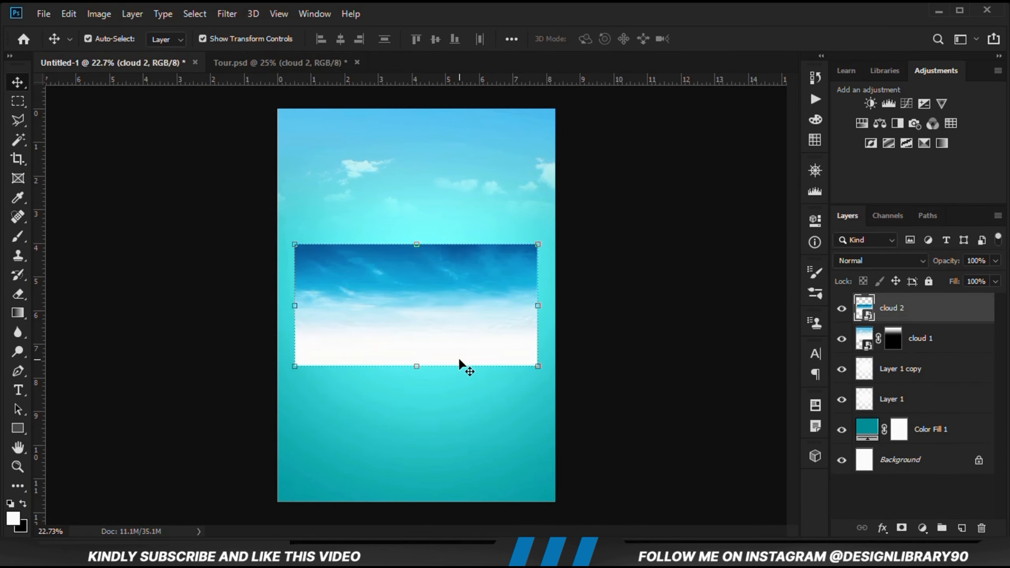
Scale the cloud 2 image to about 134%, place it over the upper part of the page and compare with it hidden
key("ctrl+t")
left_click_drag(416, 245, 428, 181)
left_click(565, 40)
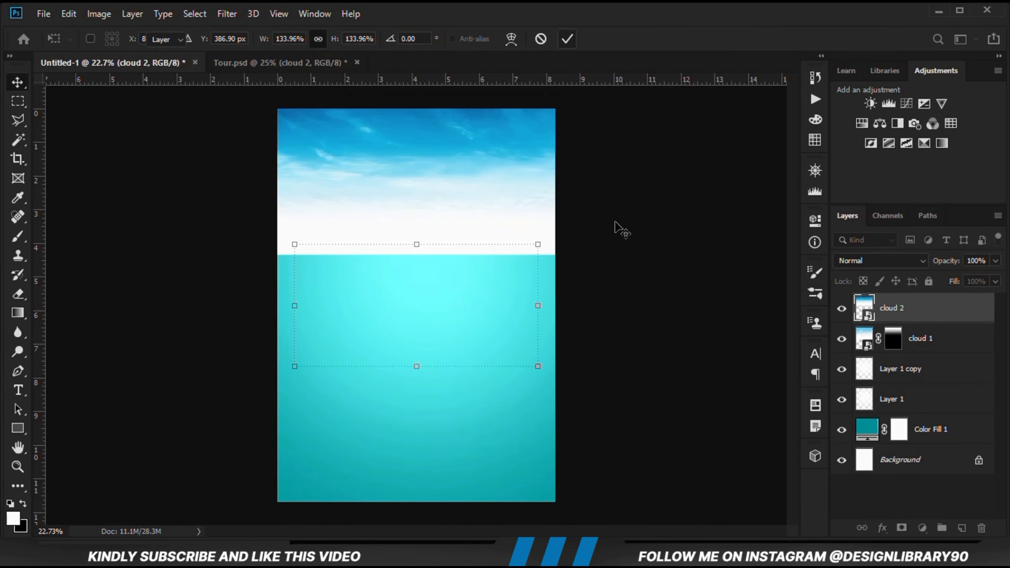
left_click(841, 308)
left_click(841, 309)
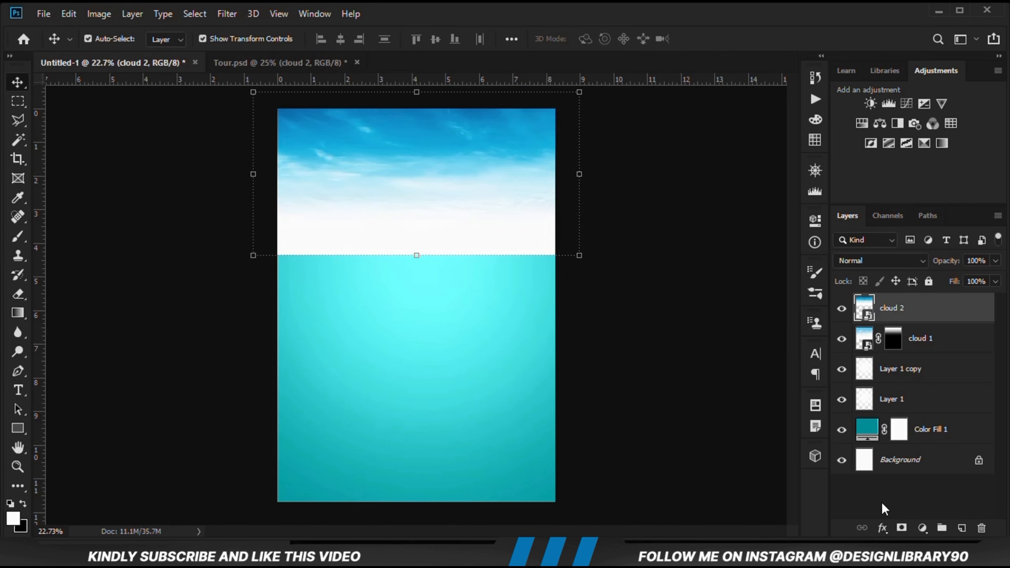
Add a layer mask to cloud 2 and fade its lower part into the background with several black-to-transparent gradients
left_click(902, 527)
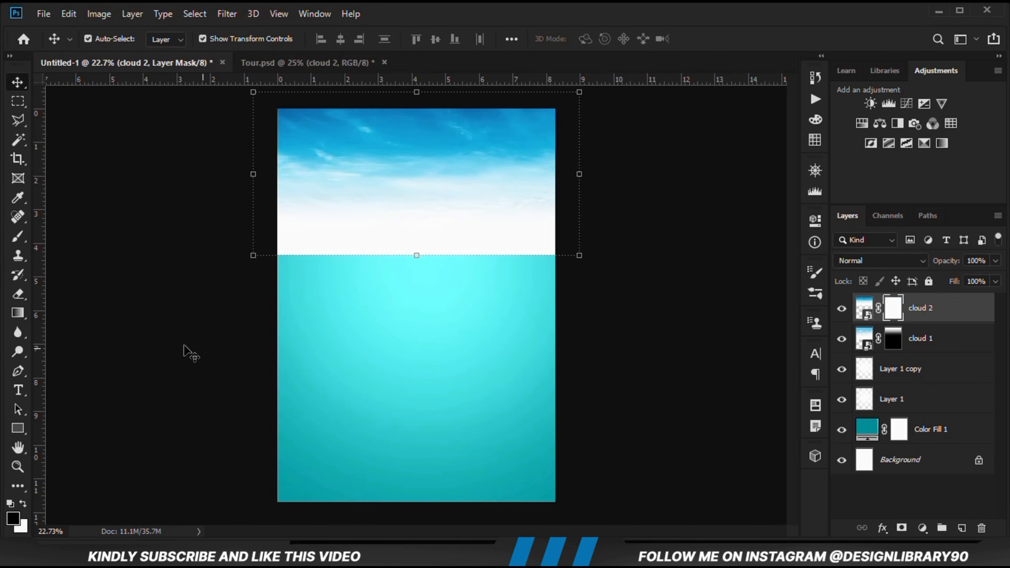
left_click_drag(22, 318, 91, 313)
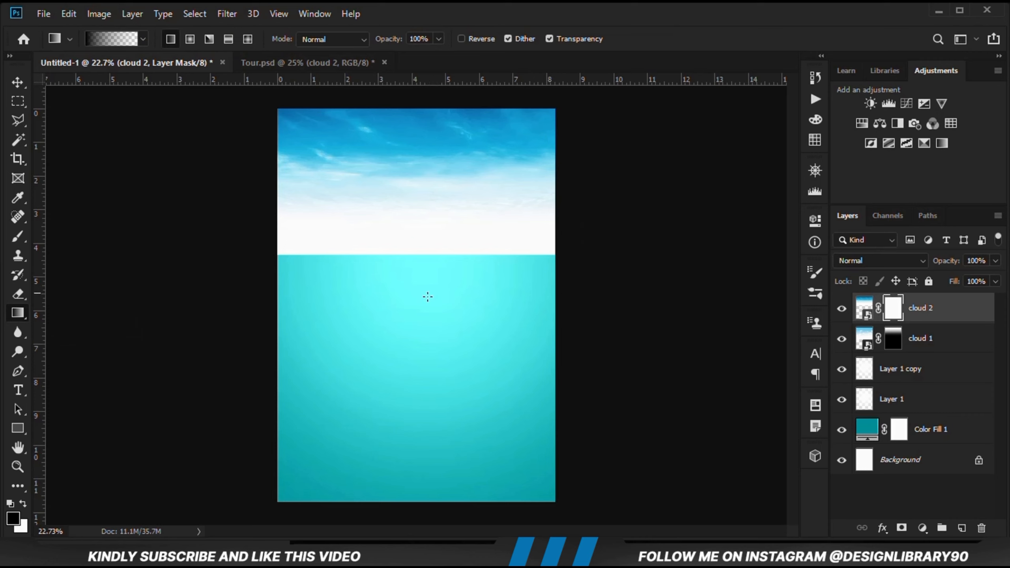
left_click_drag(428, 139, 427, 299)
left_click_drag(409, 182, 408, 237)
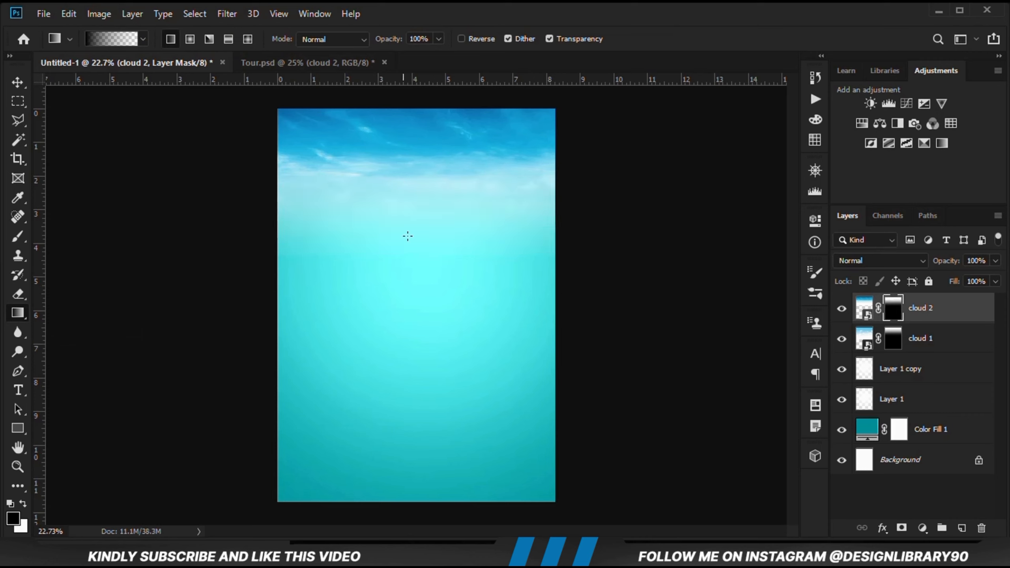
left_click_drag(410, 147, 408, 116)
left_click_drag(416, 295, 439, 79)
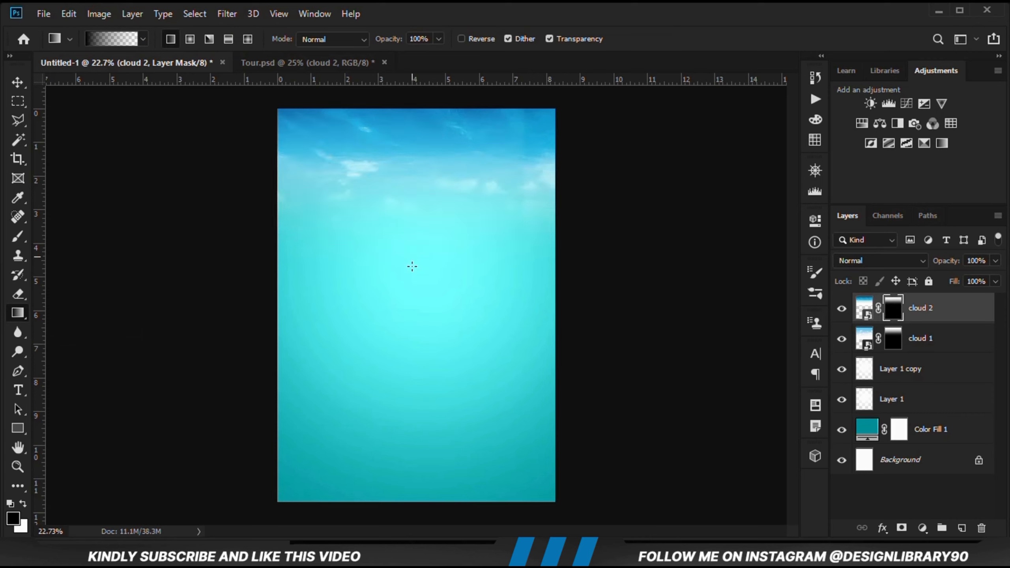
left_click_drag(415, 264, 426, 85)
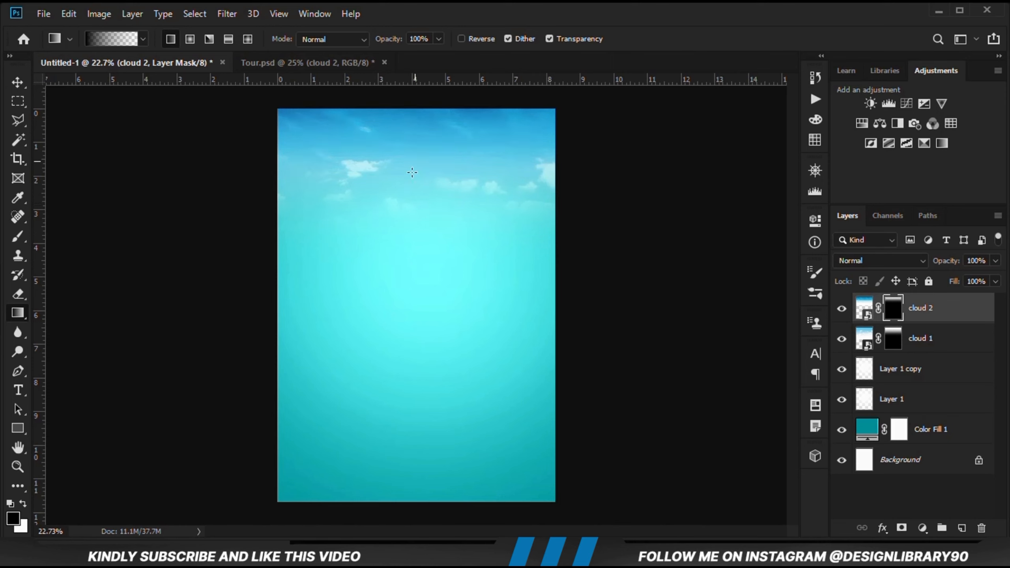
Enlarge the masked cloud 2 layer slightly downward, deselect it and compare the sky with cloud 1 hidden and shown
key("v")
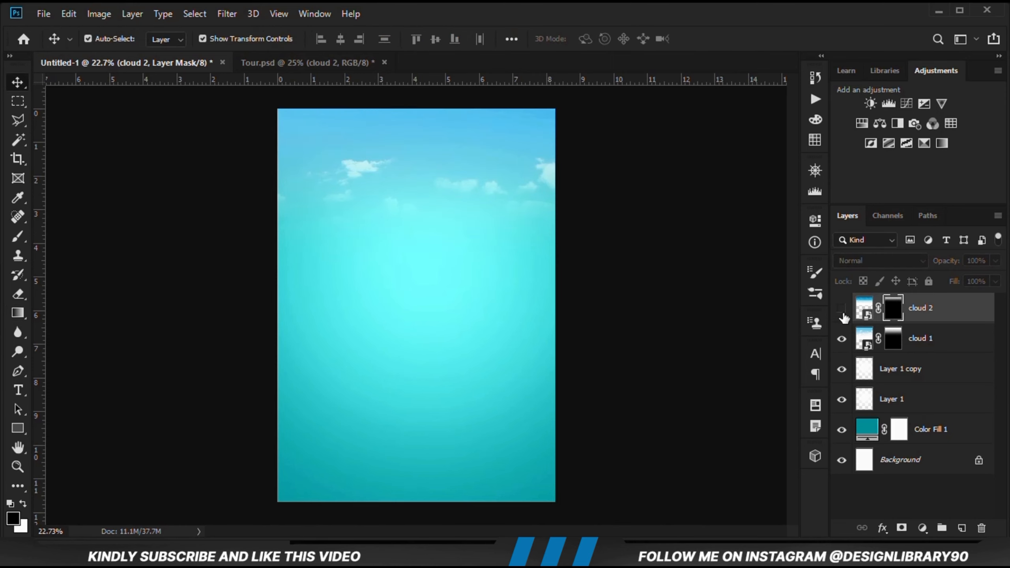
left_click_drag(416, 256, 419, 303)
left_click(710, 40)
left_click(610, 105)
left_click(449, 155)
key("Return")
left_click(629, 363)
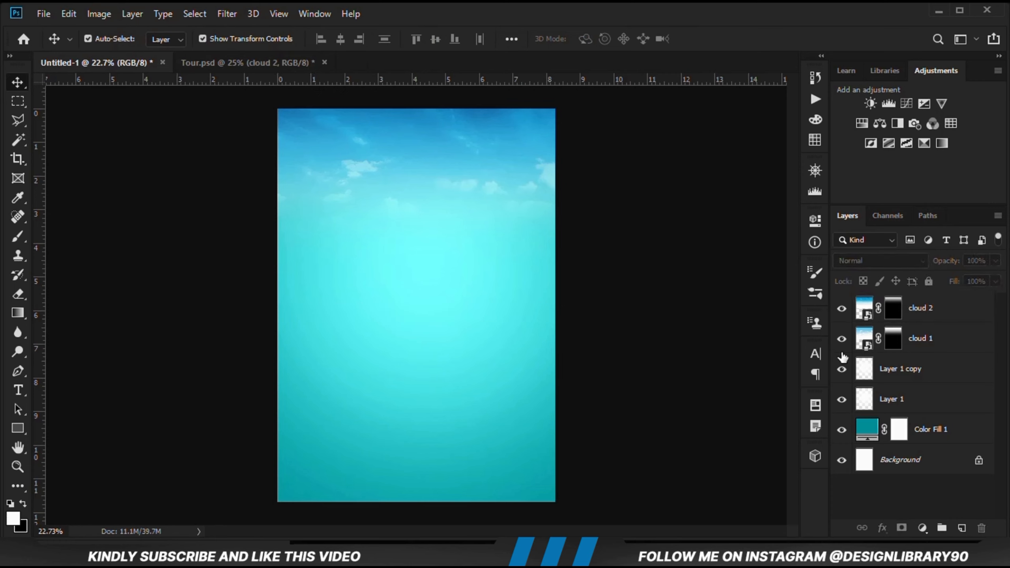
left_click(842, 338)
left_click(842, 338)
Hide both cloud layers in Tour.psd and copy the underwater image into the poster document
left_click(246, 62)
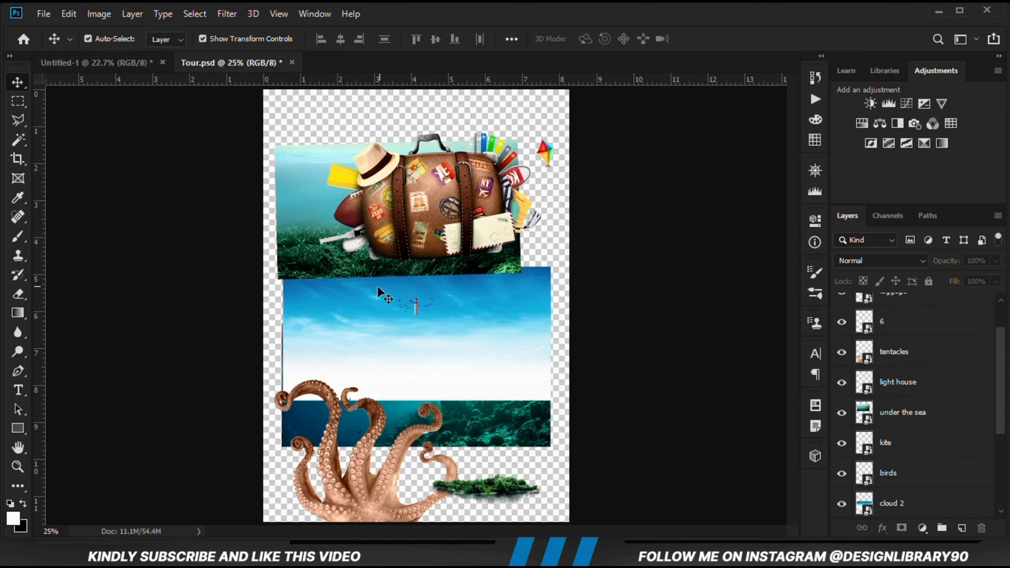
left_click(406, 359)
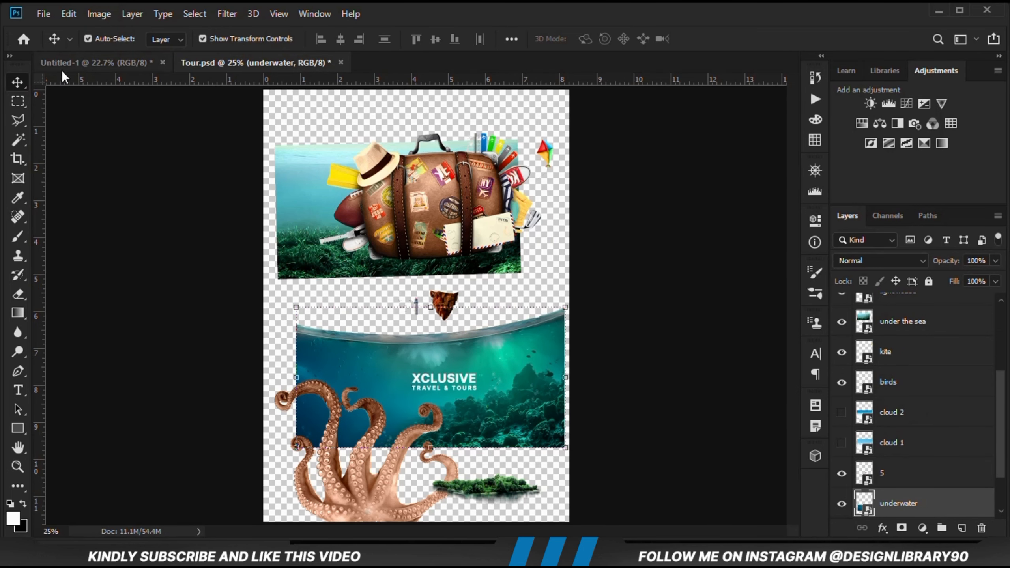
left_click_drag(62, 70, 194, 296)
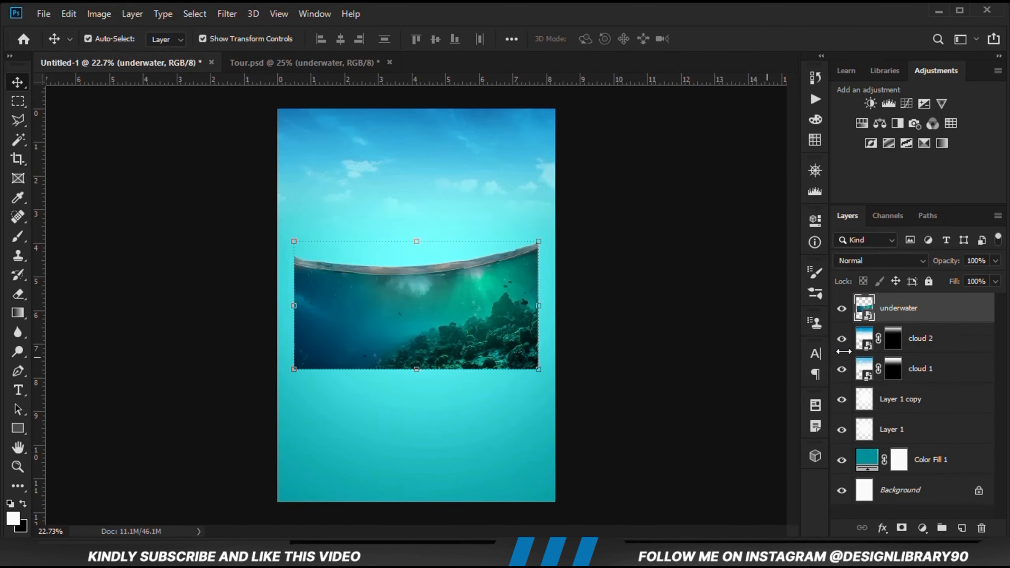
right_click(940, 320)
left_click(758, 157)
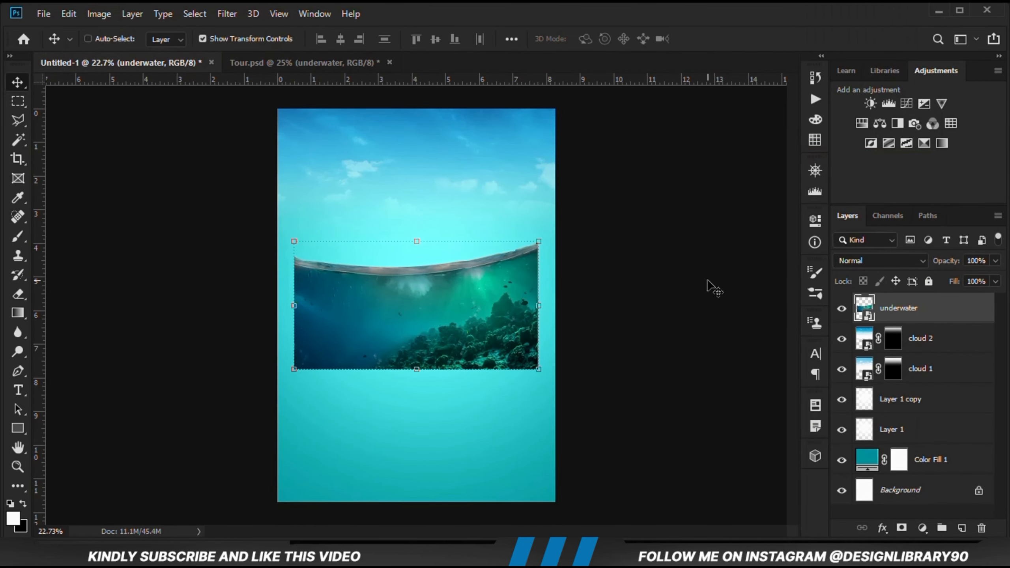
Scale the underwater image to about 148%, fit it across the lower part of the page and deselect it
key("ctrl+t")
left_click_drag(416, 371, 416, 410)
left_click_drag(416, 354, 414, 448)
left_click_drag(417, 346, 416, 334)
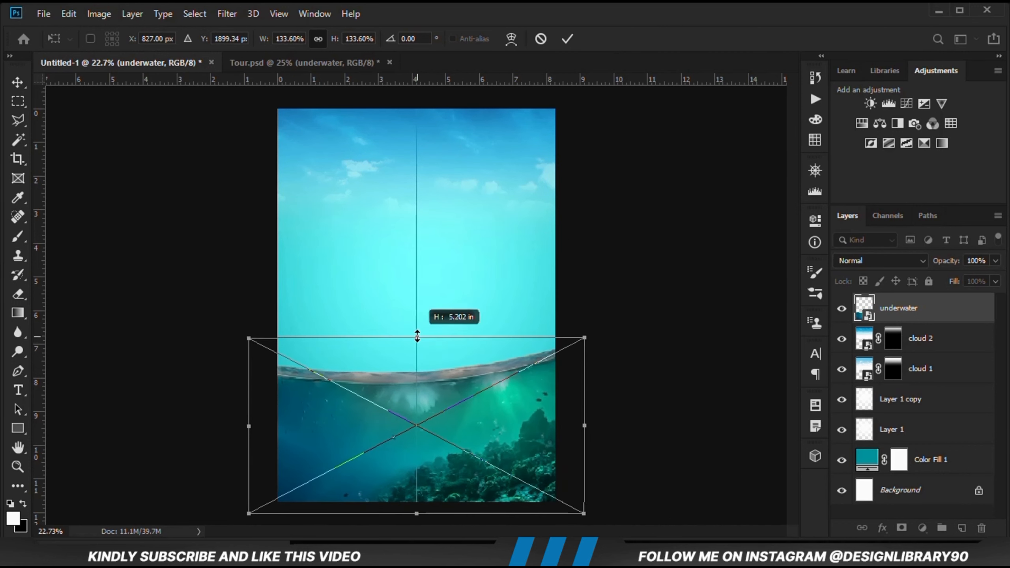
left_click(411, 392)
key("Return")
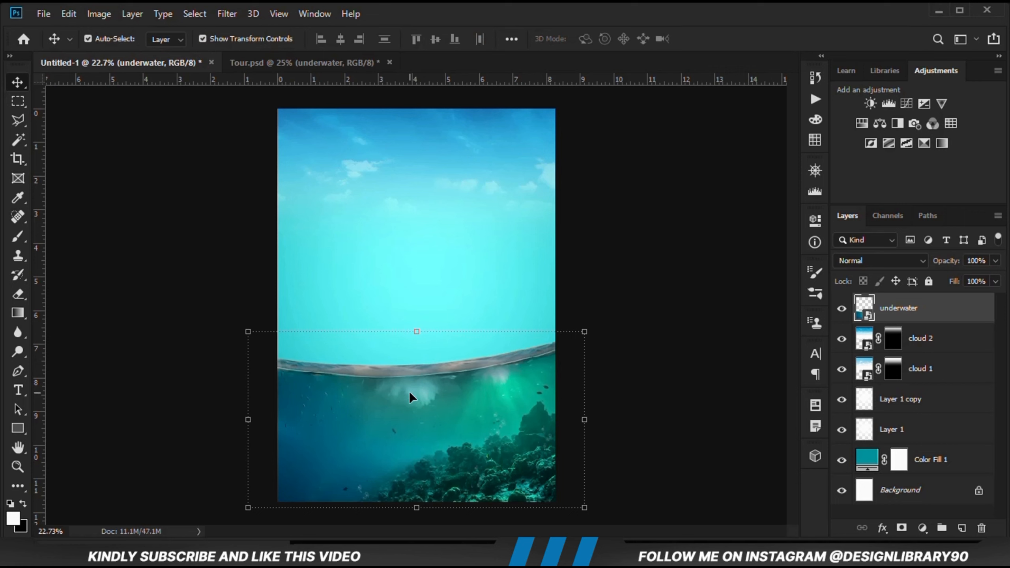
left_click(417, 333)
left_click_drag(418, 330, 418, 320)
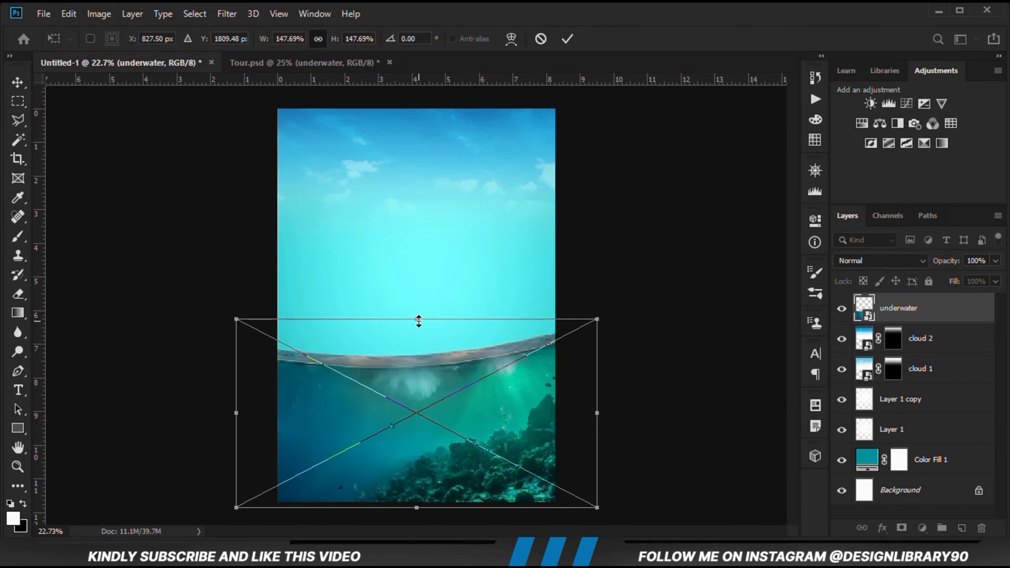
key("Return")
left_click(601, 279)
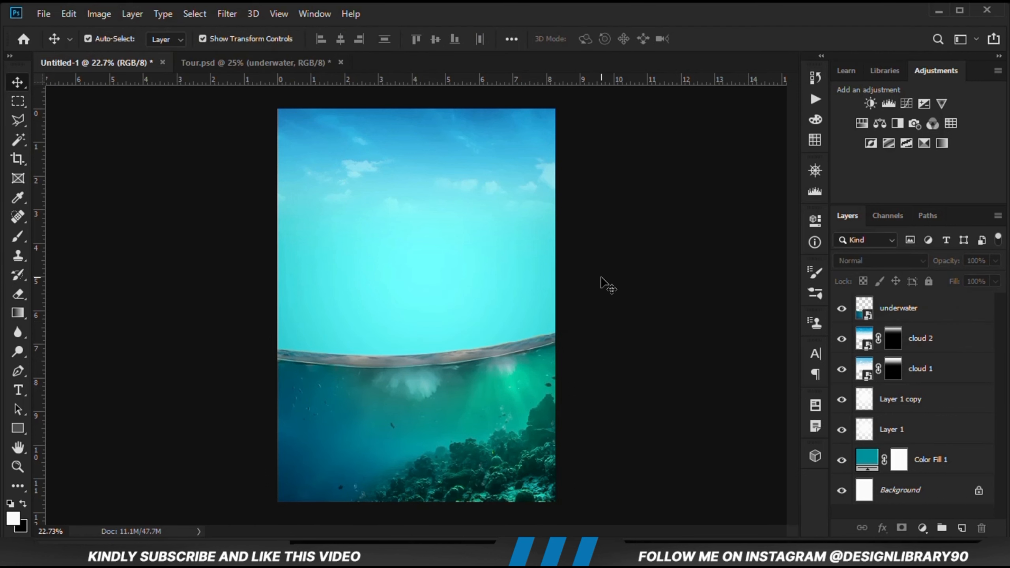
Move the luggage aside in Tour.psd and copy the under the sea image into the poster document
left_click(228, 70)
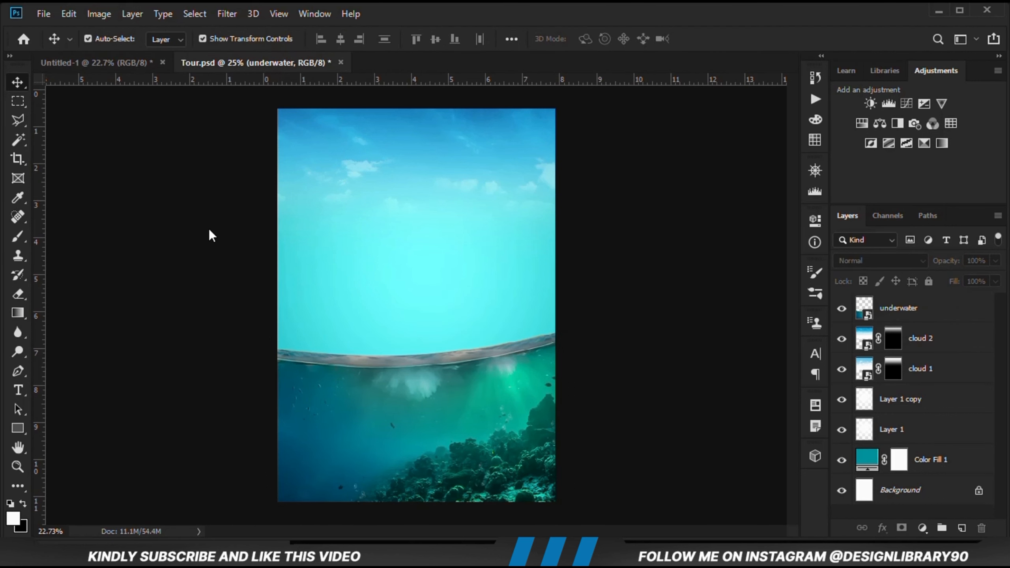
left_click_drag(443, 228, 522, 343)
left_click_drag(356, 224, 346, 216)
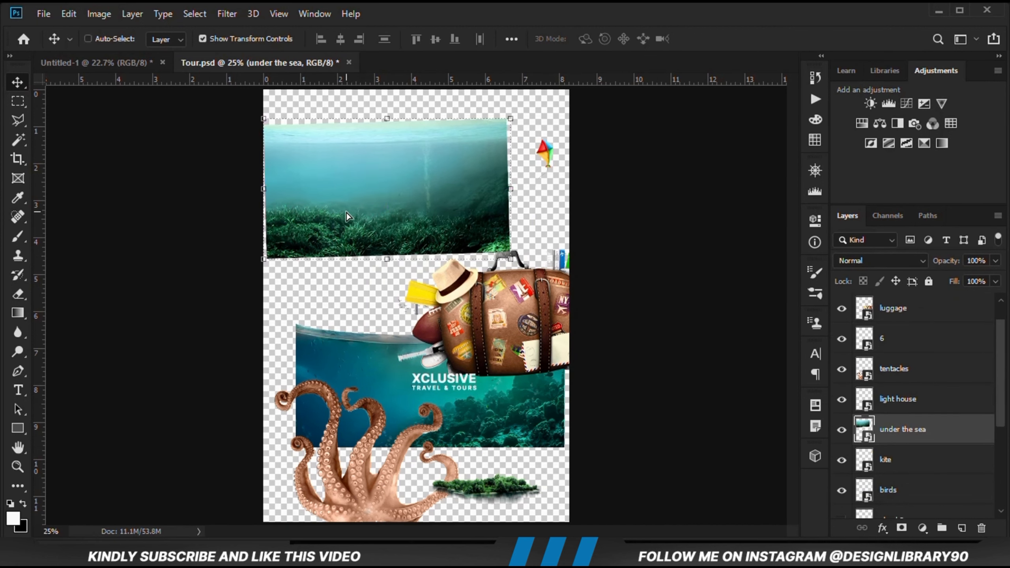
left_click_drag(170, 164, 352, 376)
Move the under the sea image to the page's lower-left corner and compare the poster with it hidden and shown
left_click_drag(446, 327, 404, 467)
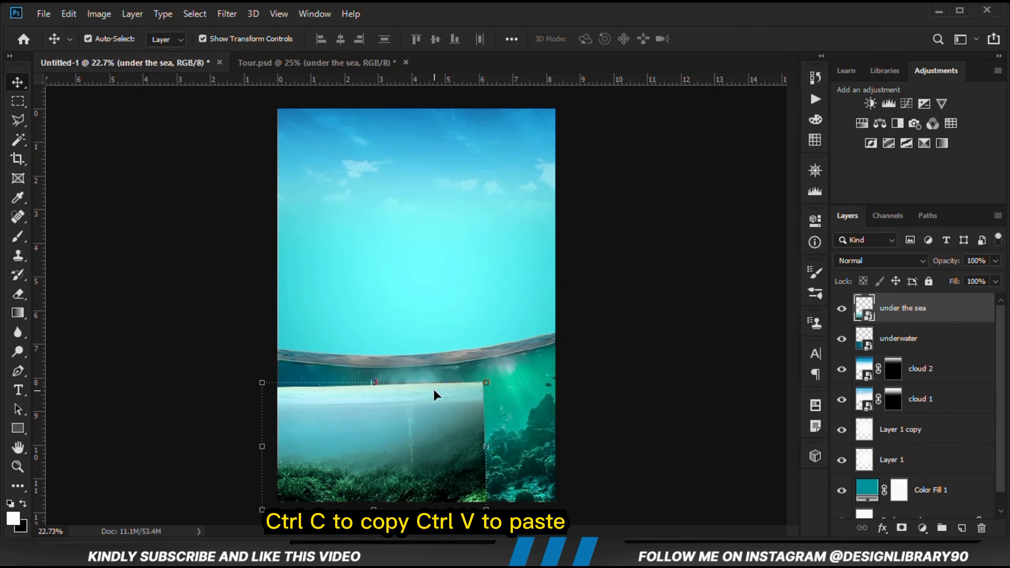
left_click(845, 316)
left_click(847, 319)
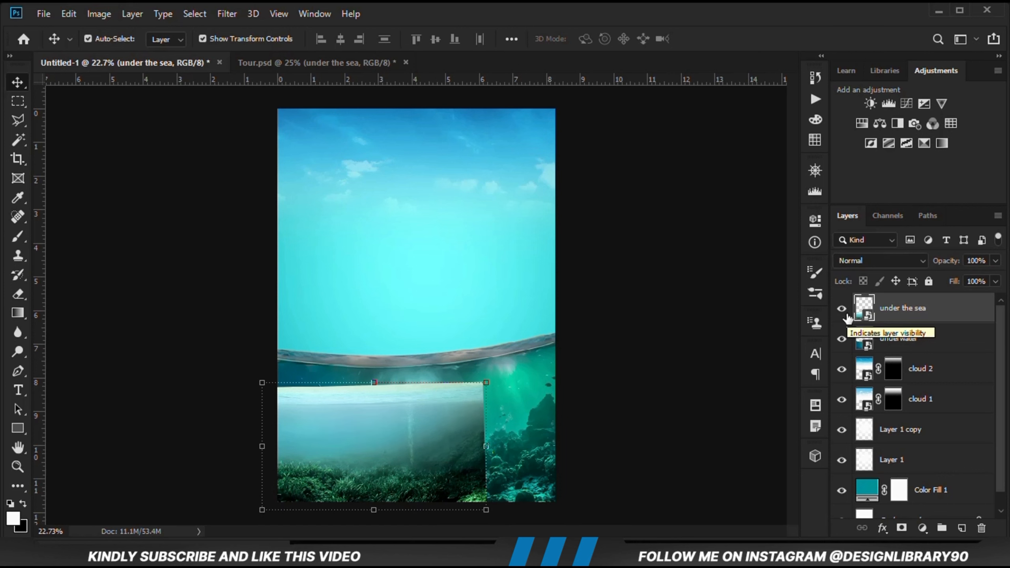
left_click(846, 315)
left_click(847, 315)
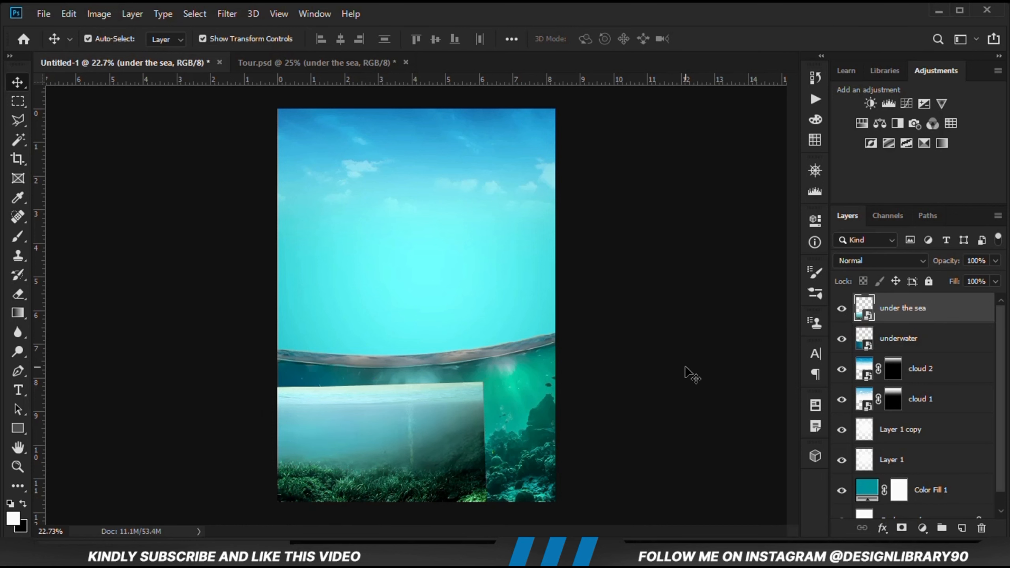
Rotate the under the sea image about 20° clockwise, scale it to about 121% and compare with it hidden
left_click_drag(502, 385, 511, 415)
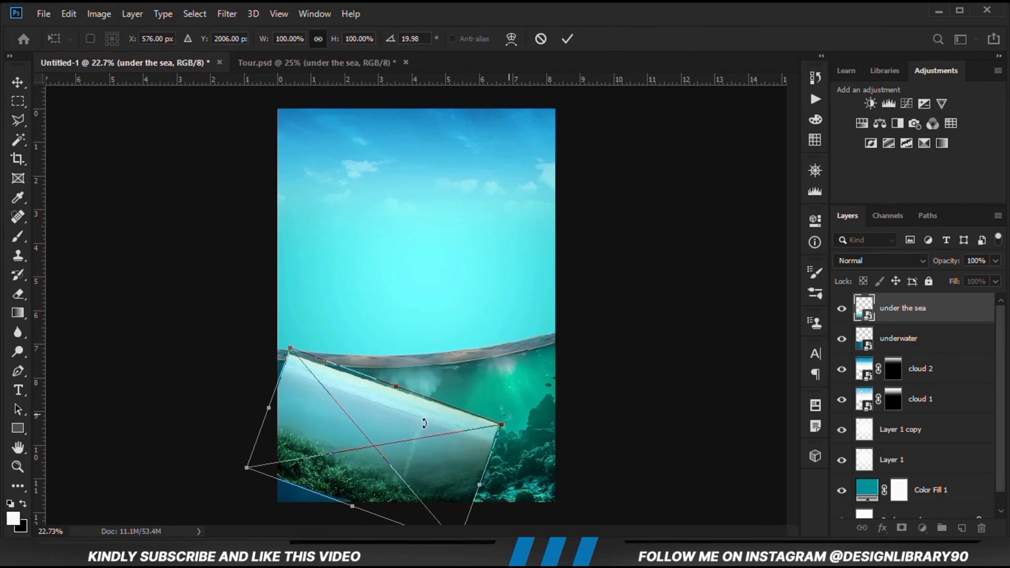
scroll(385, 419, "down", 2)
left_click_drag(361, 469, 369, 484)
left_click(568, 42)
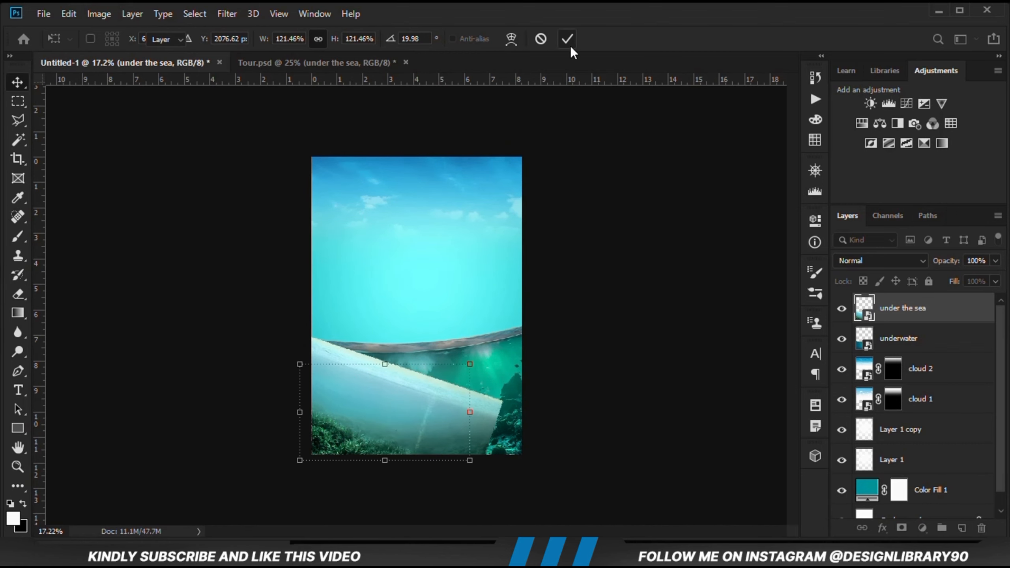
scroll(598, 397, "up", 1)
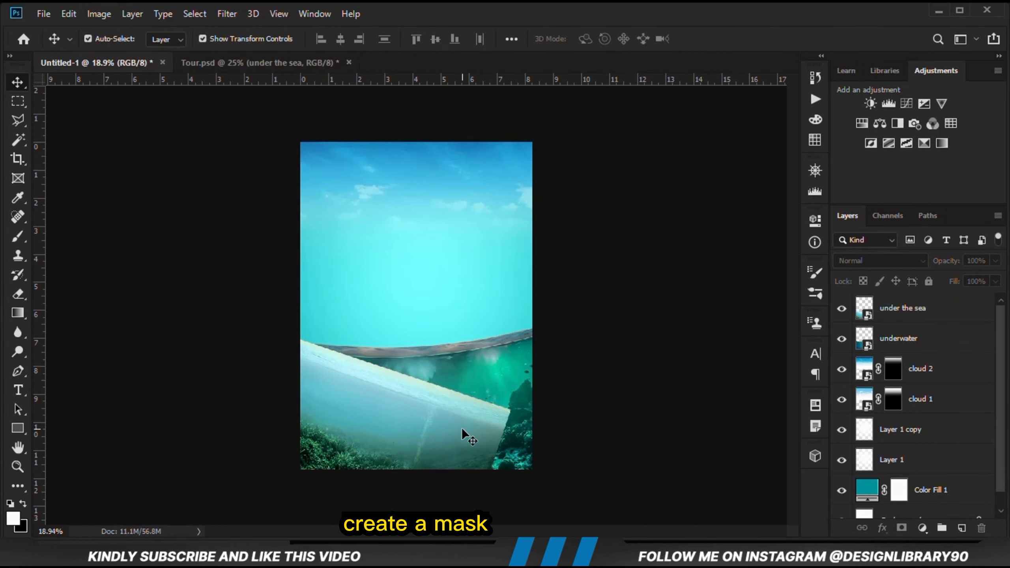
scroll(461, 432, "up", 1)
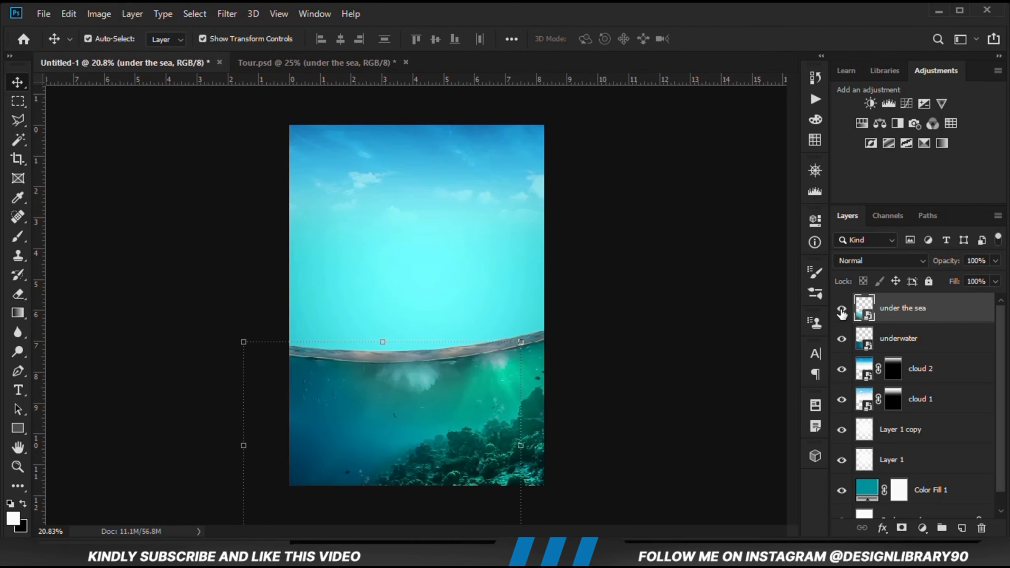
left_click(842, 311)
Mask the under the sea layer and blend it into the underwater image with repeated diagonal black-to-transparent gradients, keeping the lower-left grass visible
left_click(901, 528)
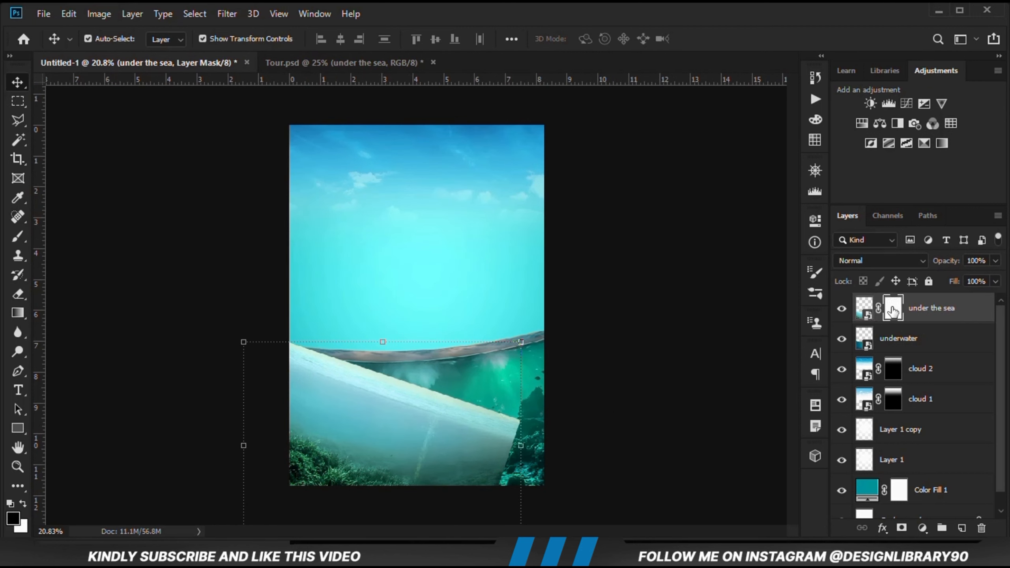
left_click(24, 319)
left_click(92, 313)
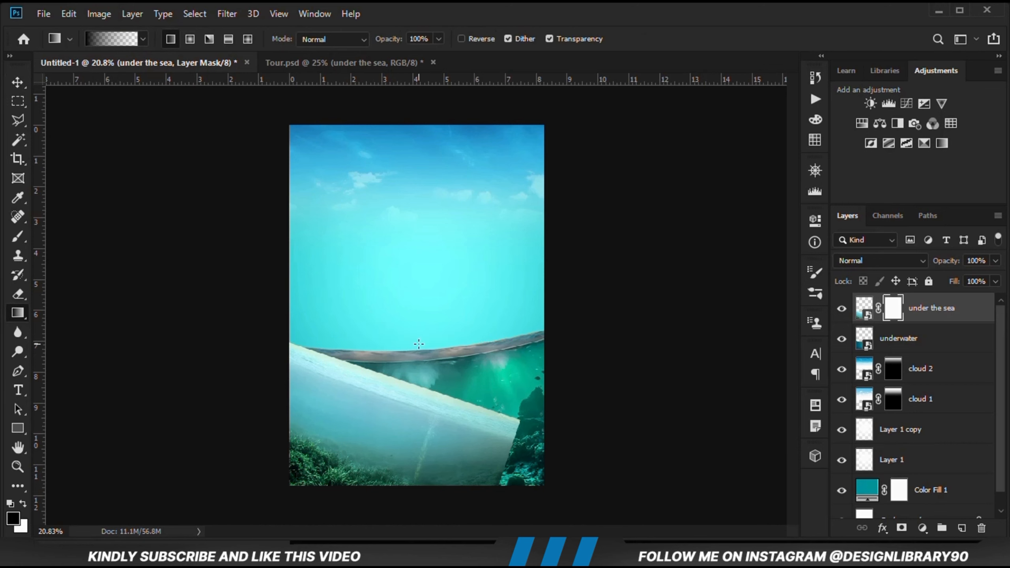
left_click_drag(402, 431, 368, 443)
left_click_drag(409, 340, 370, 434)
left_click_drag(340, 320, 319, 429)
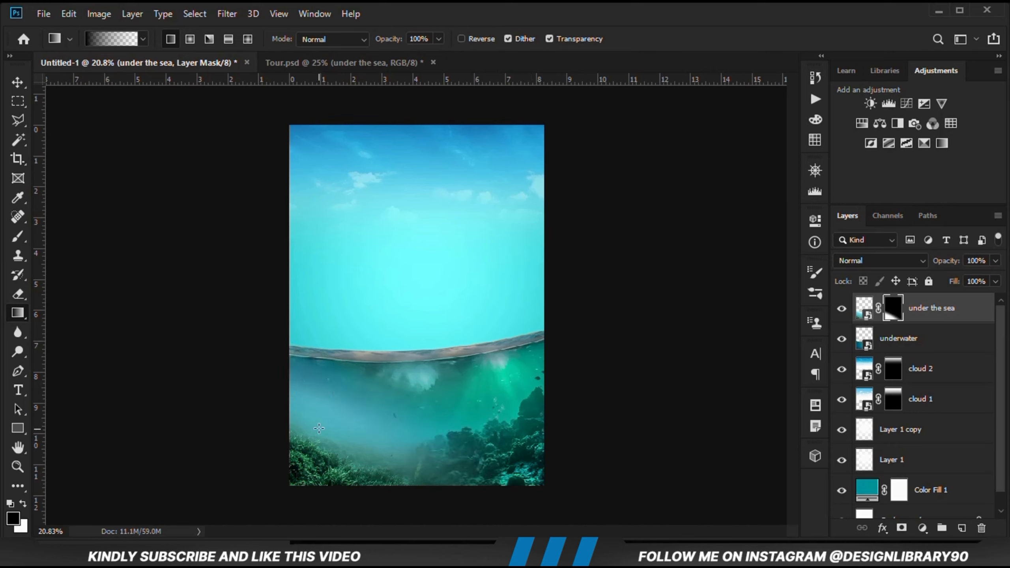
left_click_drag(375, 333, 348, 441)
left_click_drag(411, 321, 374, 461)
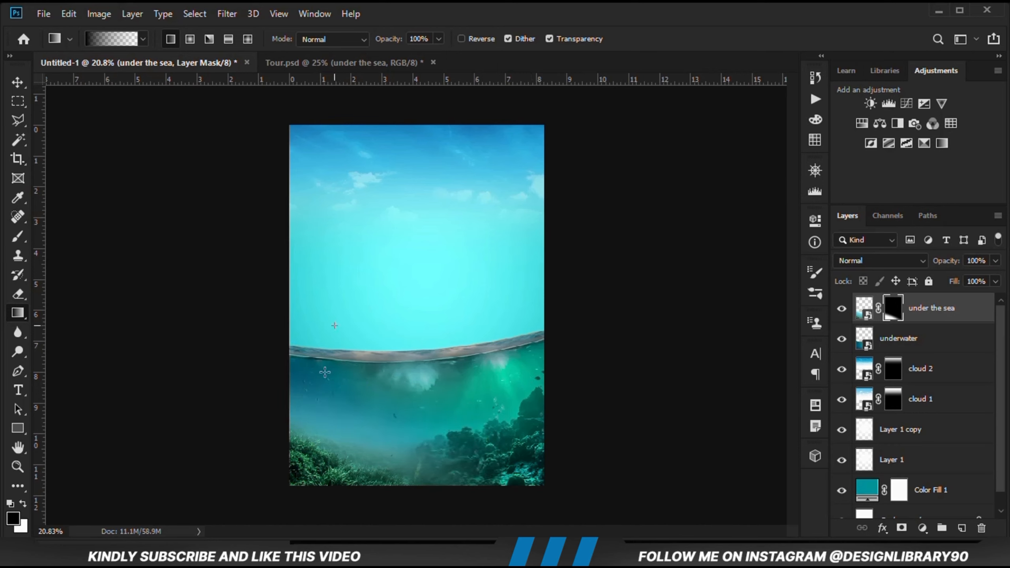
left_click_drag(325, 372, 307, 444)
left_click_drag(451, 405, 425, 502)
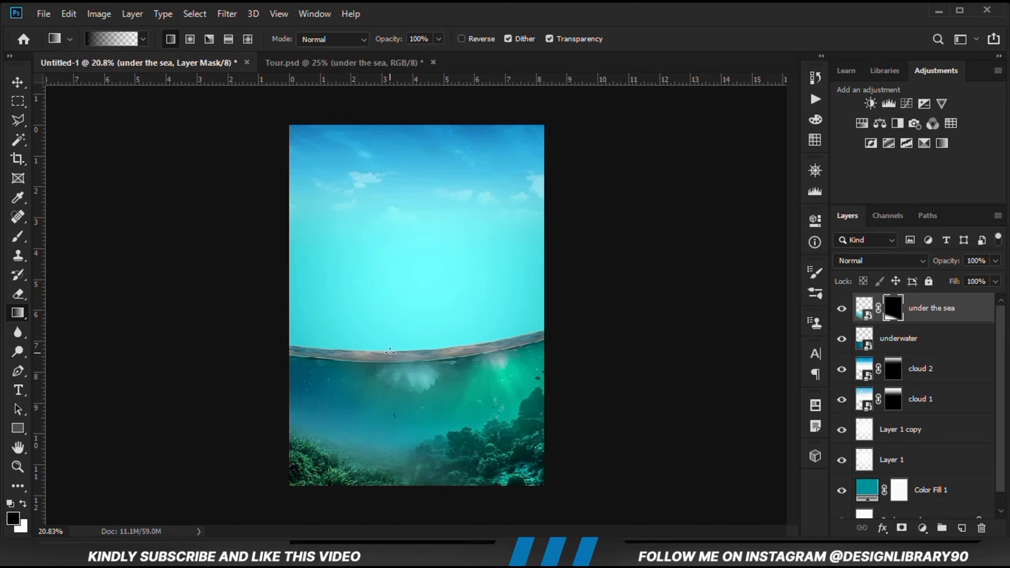
left_click_drag(331, 462, 331, 461)
left_click_drag(360, 339, 332, 452)
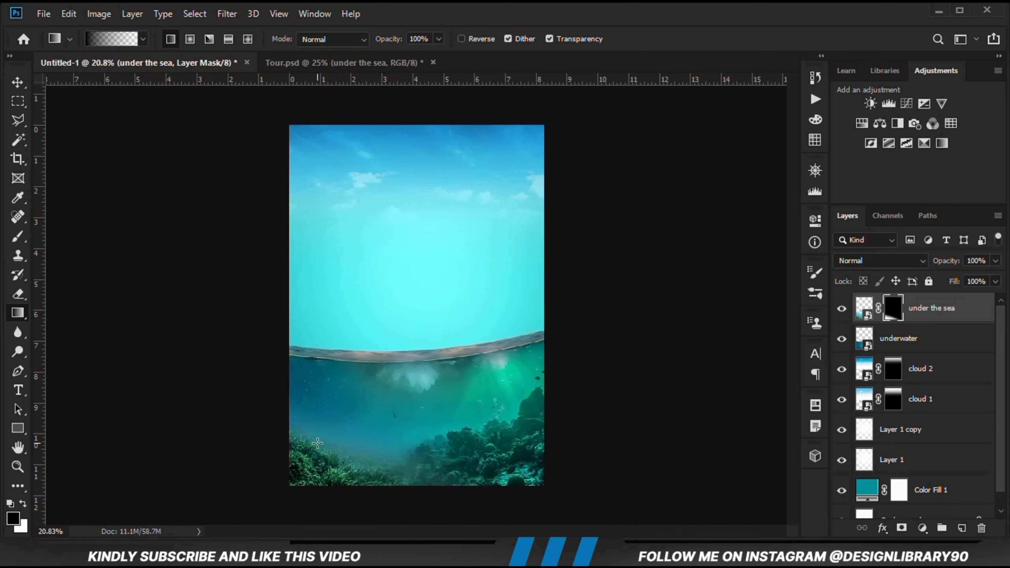
Refine the under the sea layer's mask with more diagonal black-to-transparent gradients, softening its blend into the underwater image
left_click(17, 82)
left_click(183, 300)
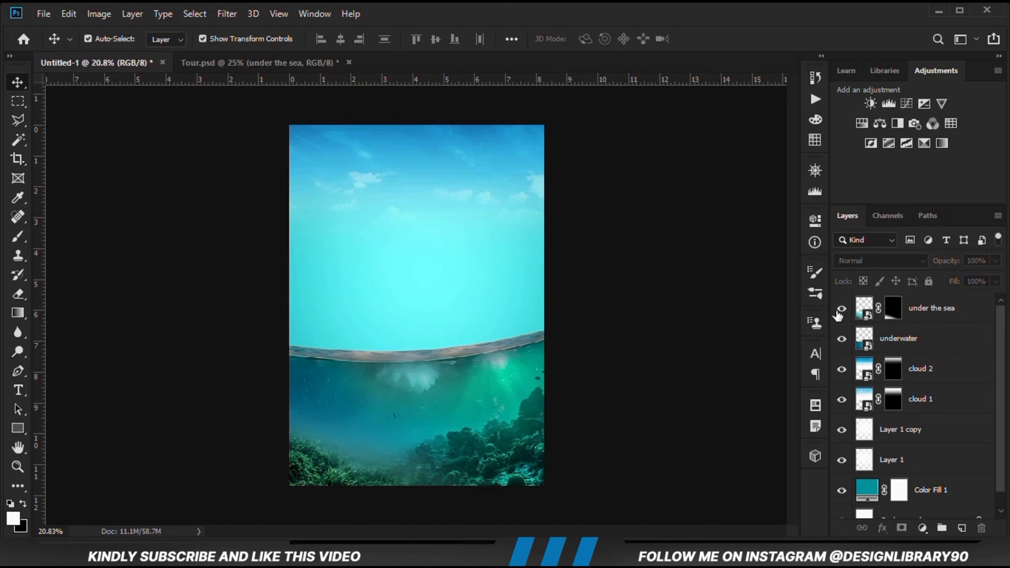
left_click(893, 309)
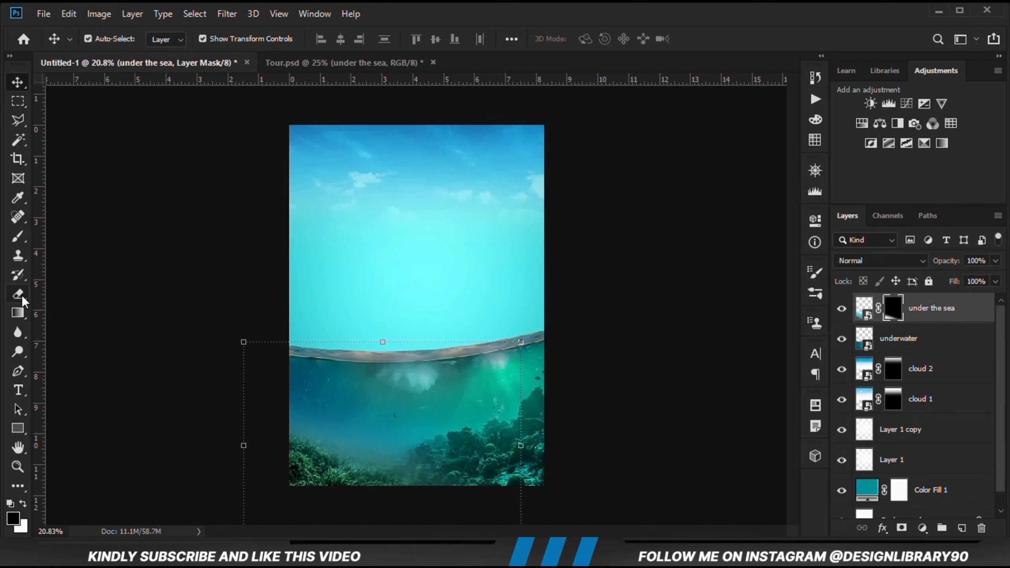
left_click_drag(17, 313, 67, 318)
mouse_move(446, 316)
left_mouse_down()
mouse_move(397, 471)
mouse_move(369, 473)
left_mouse_up()
left_click_drag(419, 331, 370, 471)
mouse_move(319, 326)
left_mouse_down()
mouse_move(280, 419)
mouse_move(293, 437)
left_mouse_up()
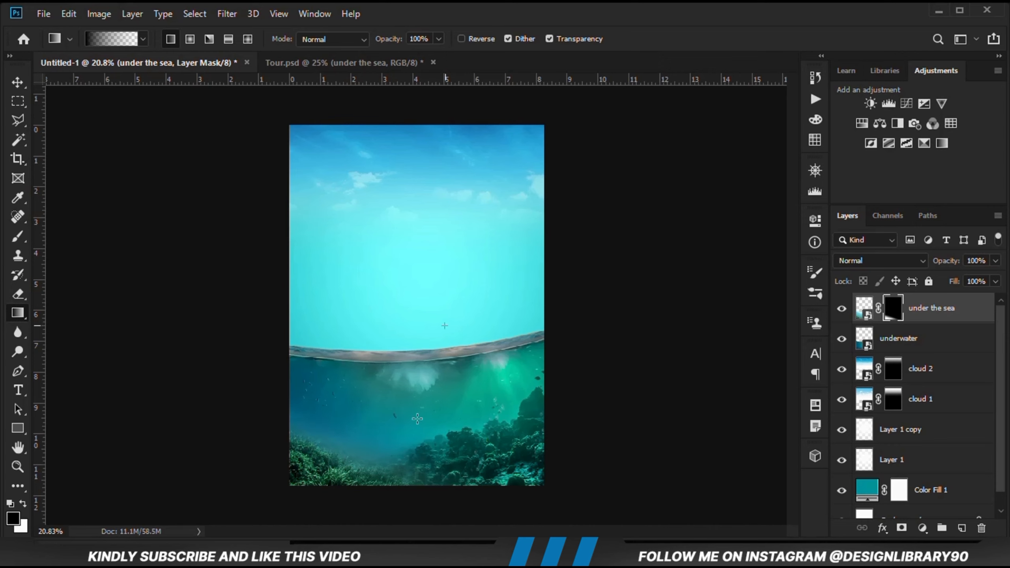
left_click_drag(444, 326, 384, 503)
left_click(17, 82)
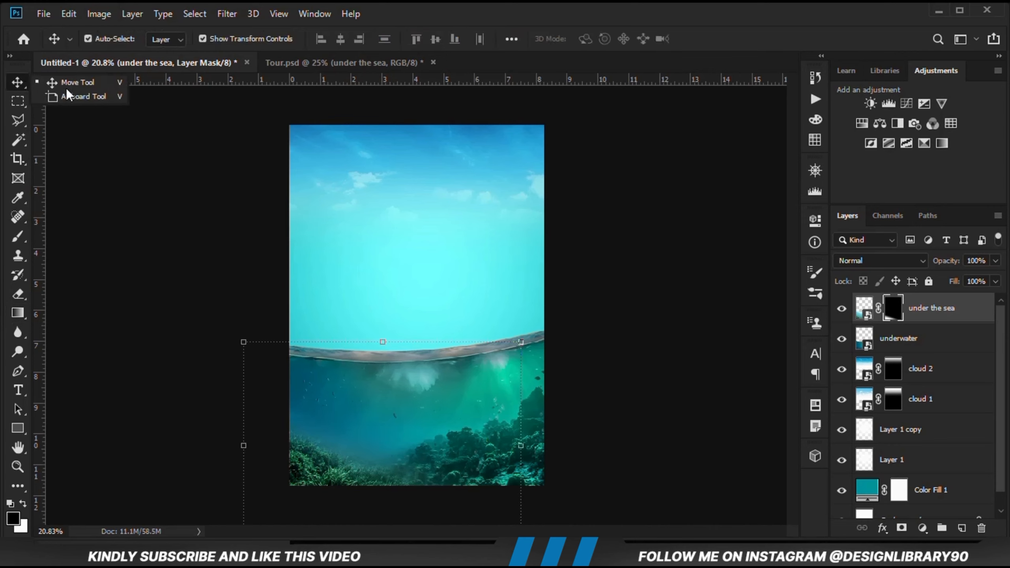
left_click(190, 381)
Enlarge the under the sea image slightly and adjust its position over the lower part of the poster
left_click(366, 426)
left_click_drag(384, 344, 388, 325)
mouse_move(337, 435)
left_mouse_down()
mouse_move(344, 474)
mouse_move(331, 434)
mouse_move(346, 446)
left_mouse_up()
left_click(711, 39)
left_click(590, 393)
Scale the under the sea image to about 125% so its grass covers the poster's lower-left edge
scroll(364, 486, "down", 2)
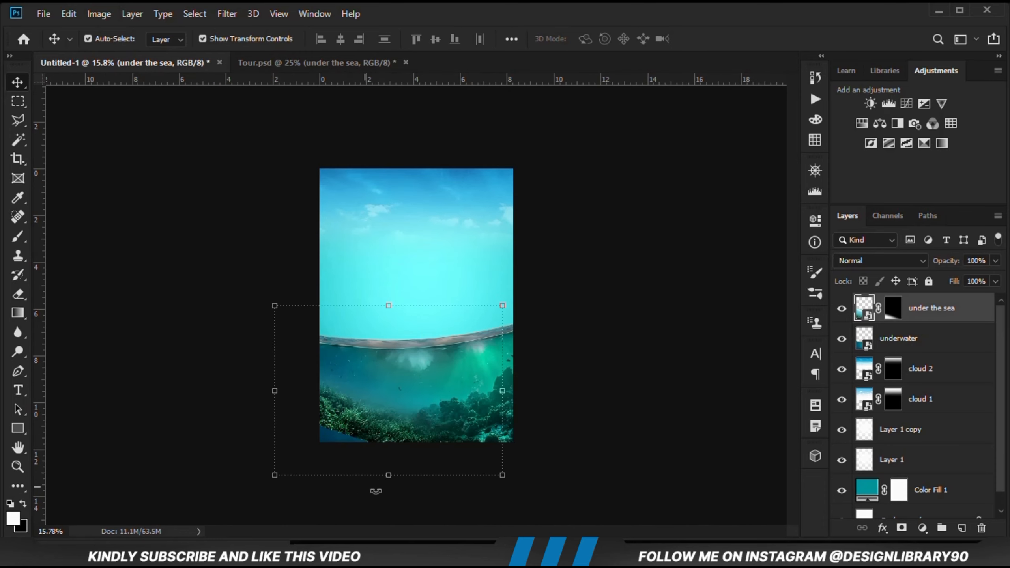
left_click_drag(388, 476, 387, 504)
left_click_drag(410, 305, 407, 290)
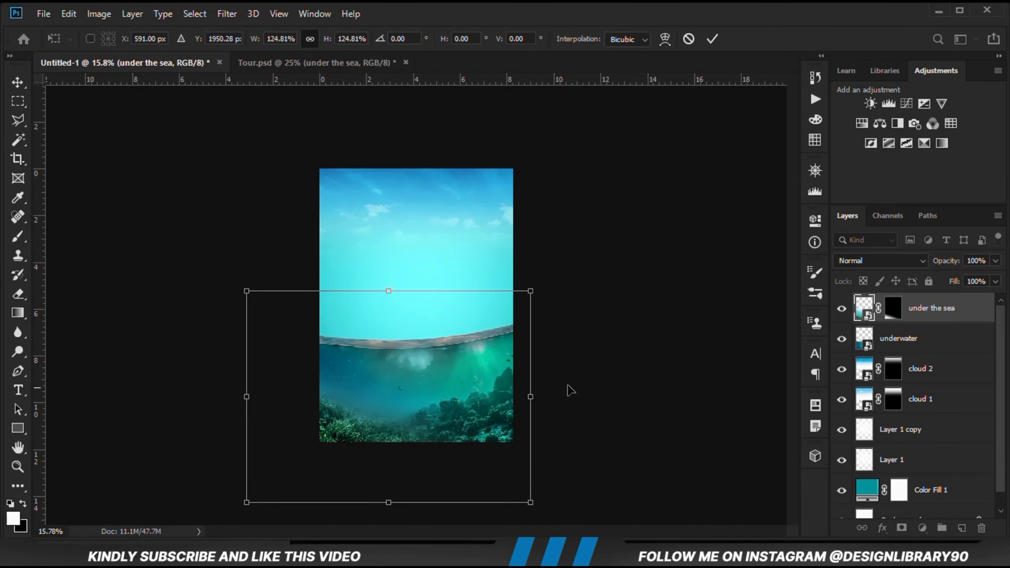
left_click(580, 389)
left_click(587, 407)
key("ctrl+0")
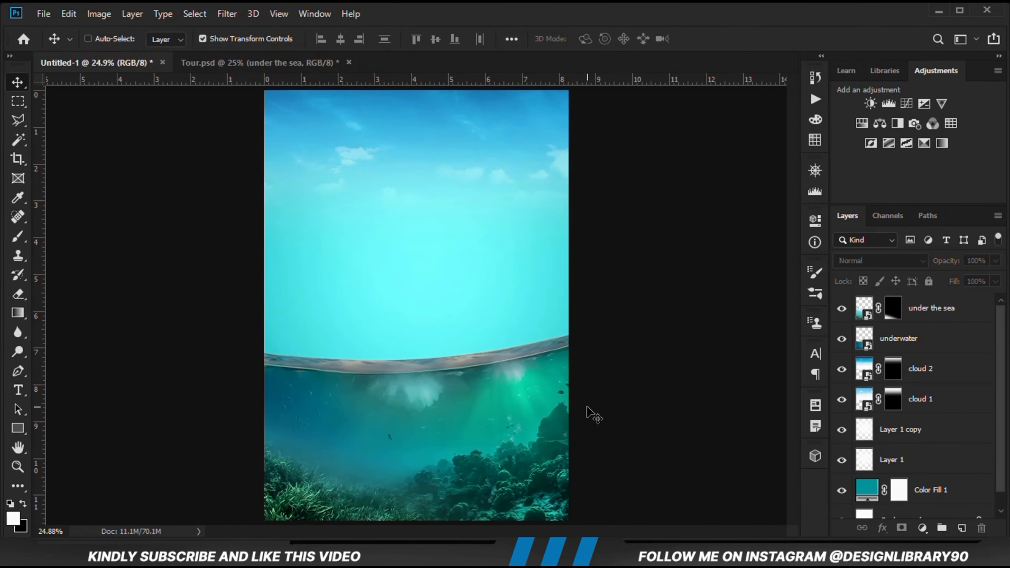
scroll(588, 409, "down", 1)
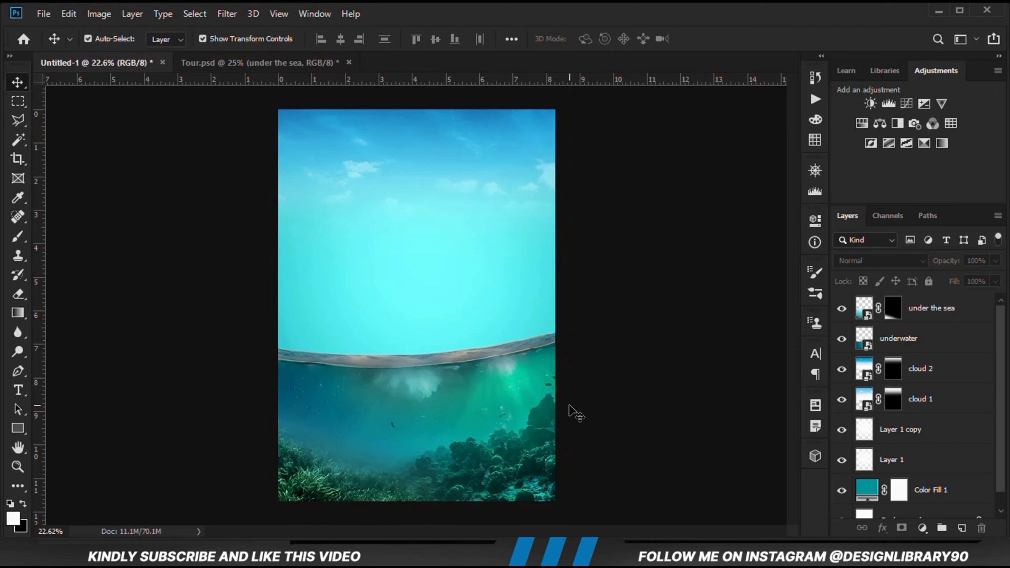
Copy the luggage from Tour.psd into the poster and center it across the waterline
left_click(239, 71)
left_click_drag(496, 322, 474, 315)
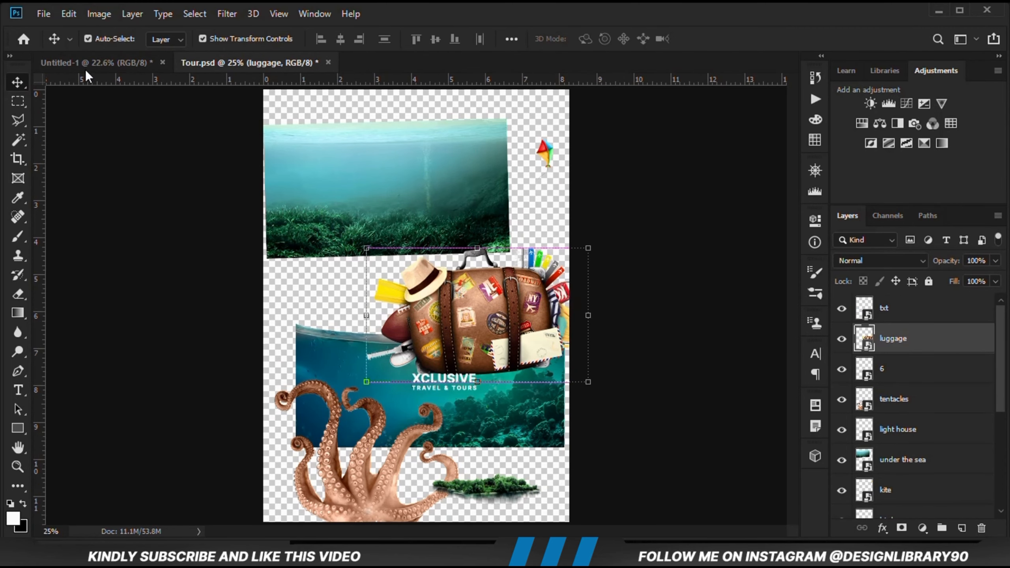
left_click_drag(88, 76, 412, 338)
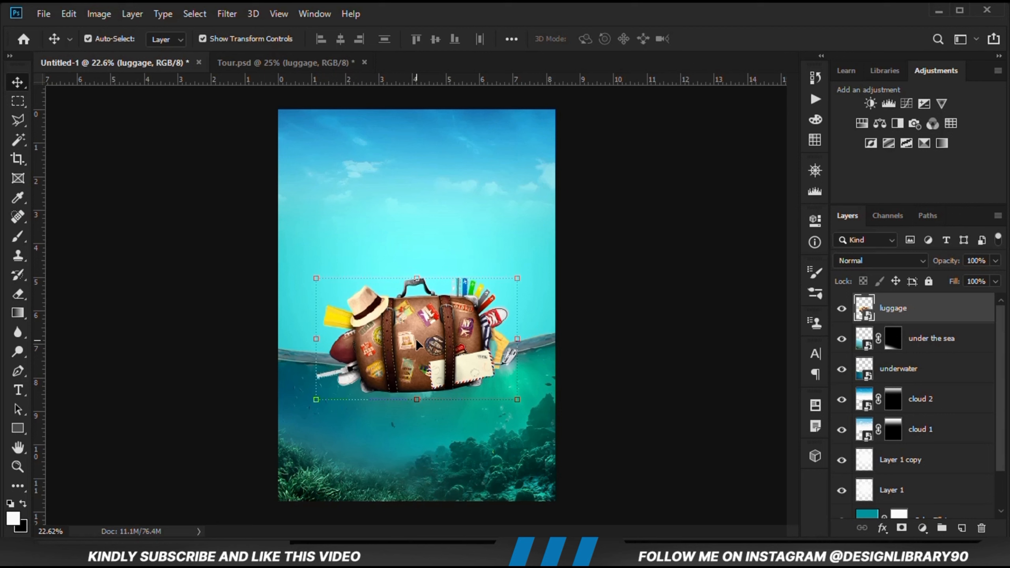
left_click_drag(416, 338, 418, 346)
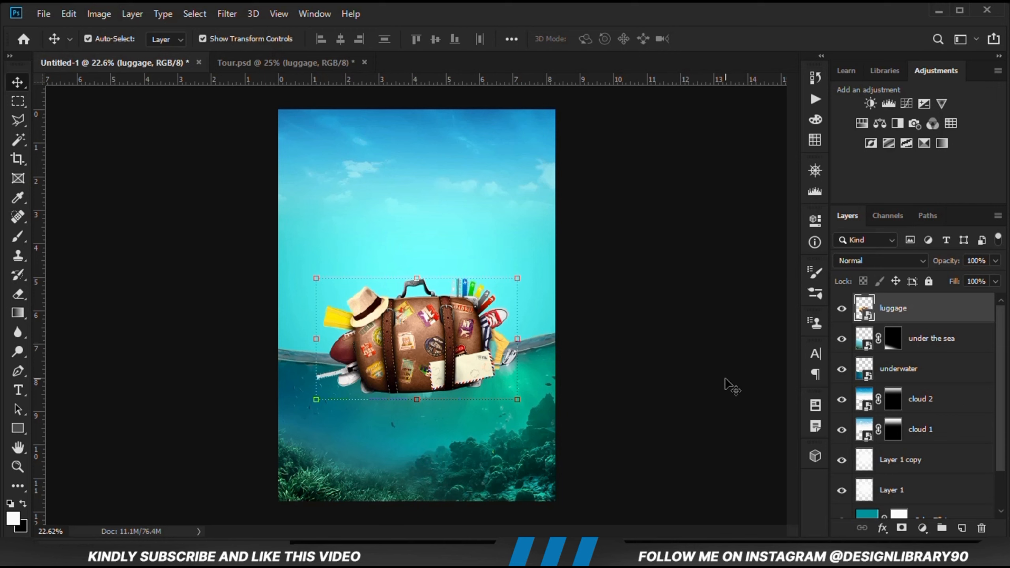
left_click(689, 395)
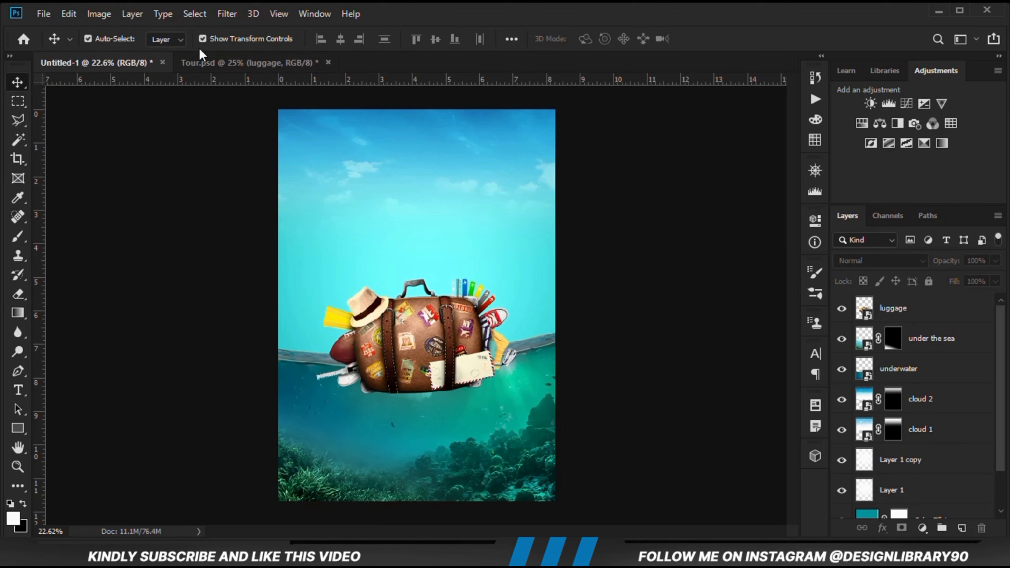
Copy the tentacles from Tour.psd into the poster below the luggage and place their layer beneath under the sea
left_click(200, 63)
left_click(375, 457)
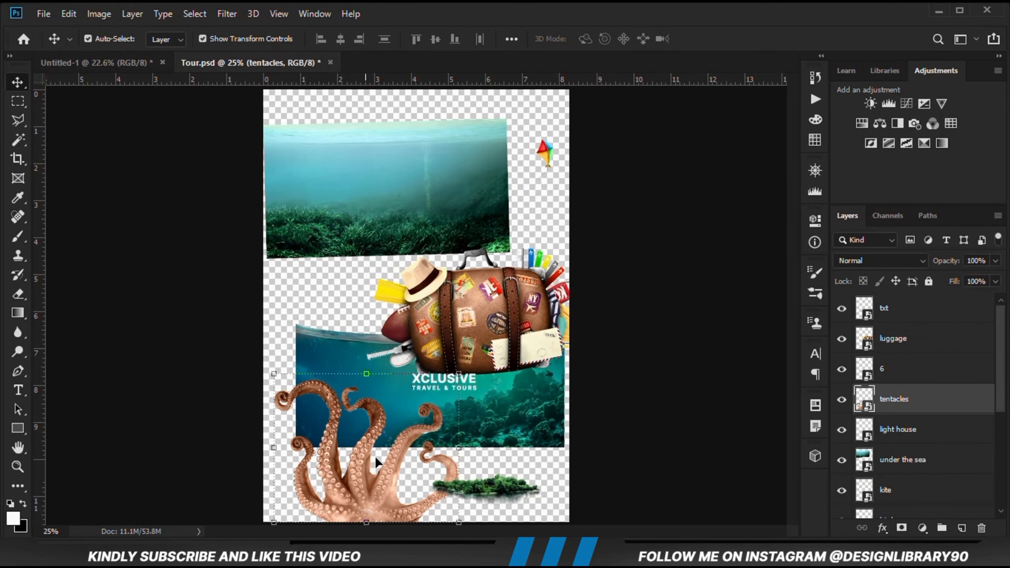
left_click(638, 406)
left_click_drag(359, 479, 319, 335)
left_click_drag(412, 339, 416, 466)
left_click_drag(923, 317, 906, 380)
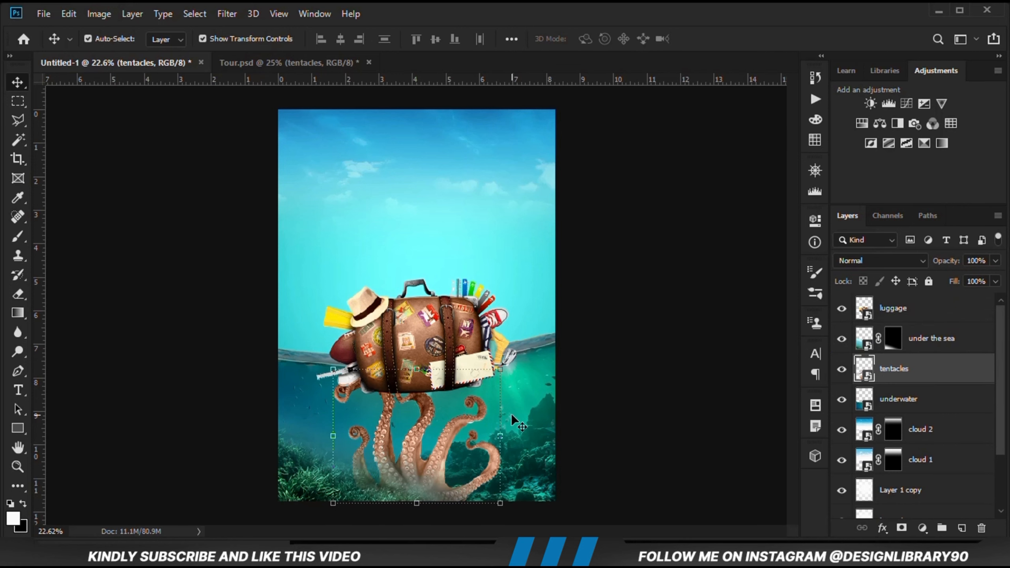
Convert the tentacles layer to a smart object and lower it so only the upper tentacles rise from the seabed
right_click(912, 381)
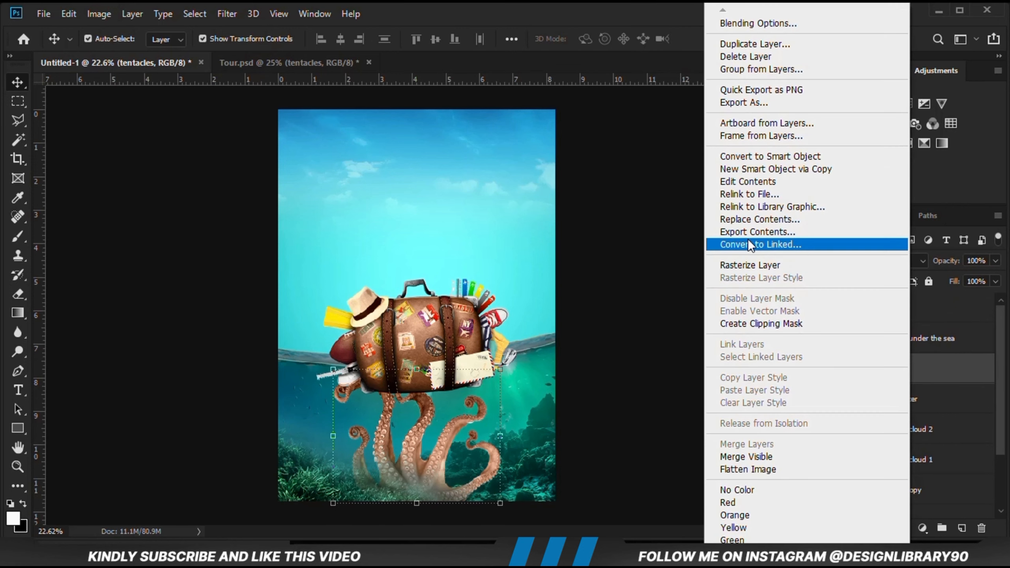
left_click(751, 155)
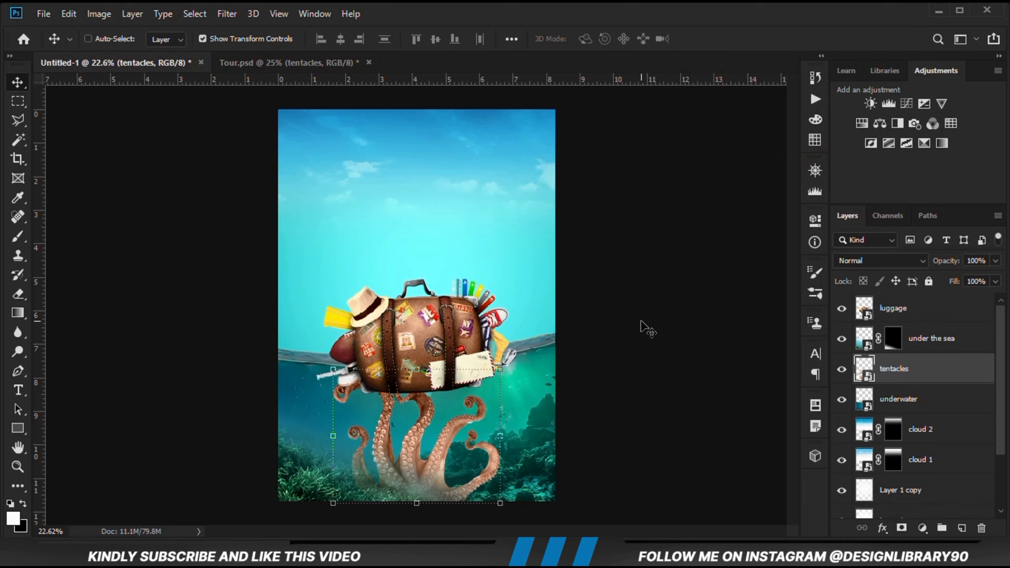
left_click_drag(416, 397, 416, 442)
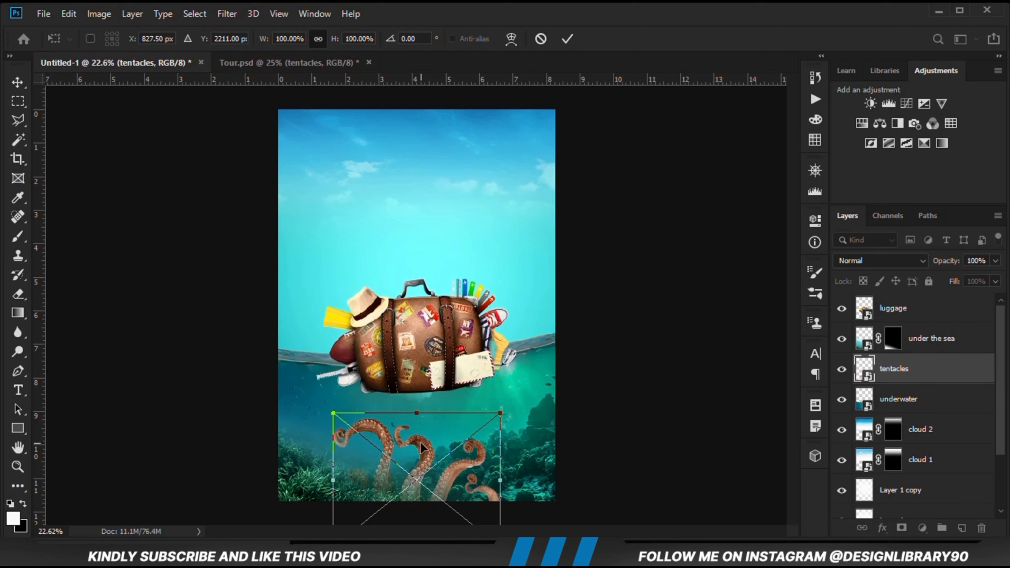
key("Return")
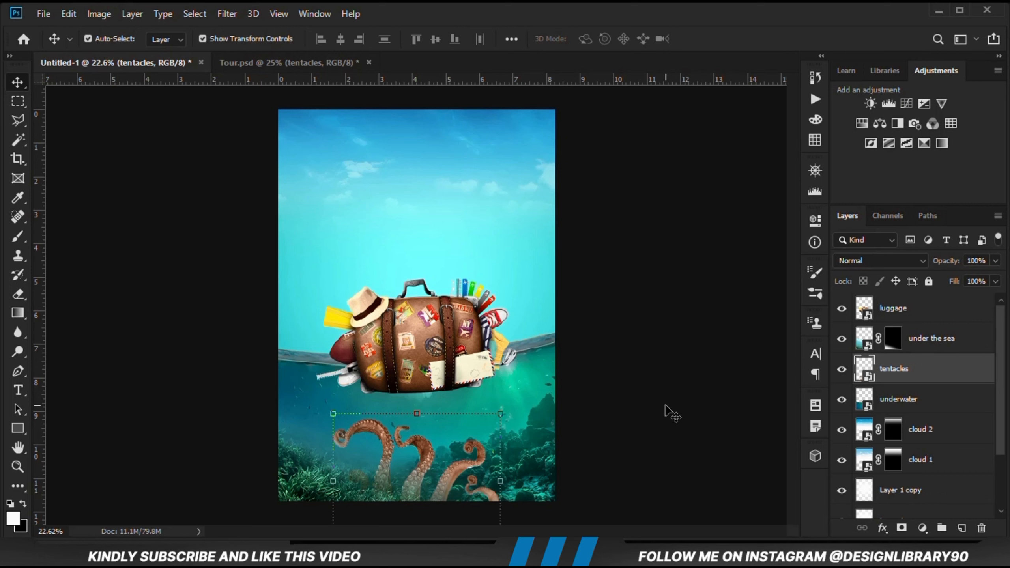
In Tour.psd, hide the under the sea and underwater layers and move the luggage to the upper part of the canvas
left_click(258, 62)
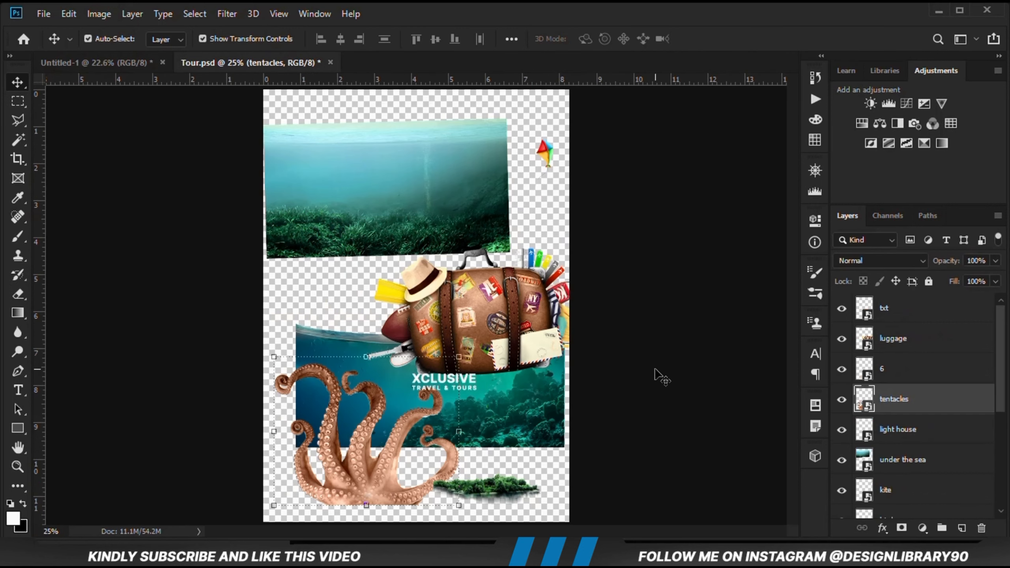
left_click(375, 232)
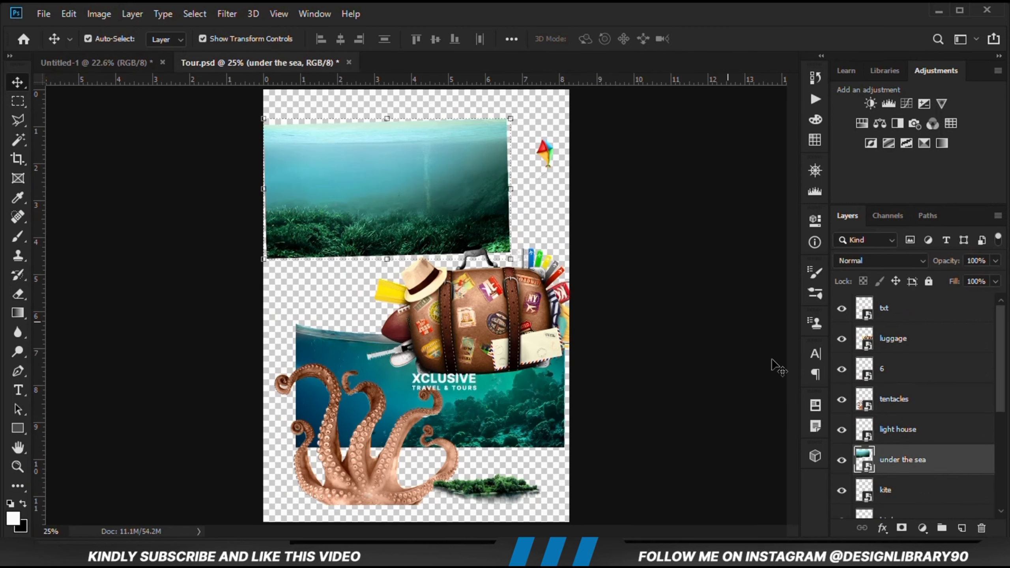
left_click(841, 462)
left_click_drag(485, 342, 394, 234)
left_click(607, 346)
left_click(517, 390)
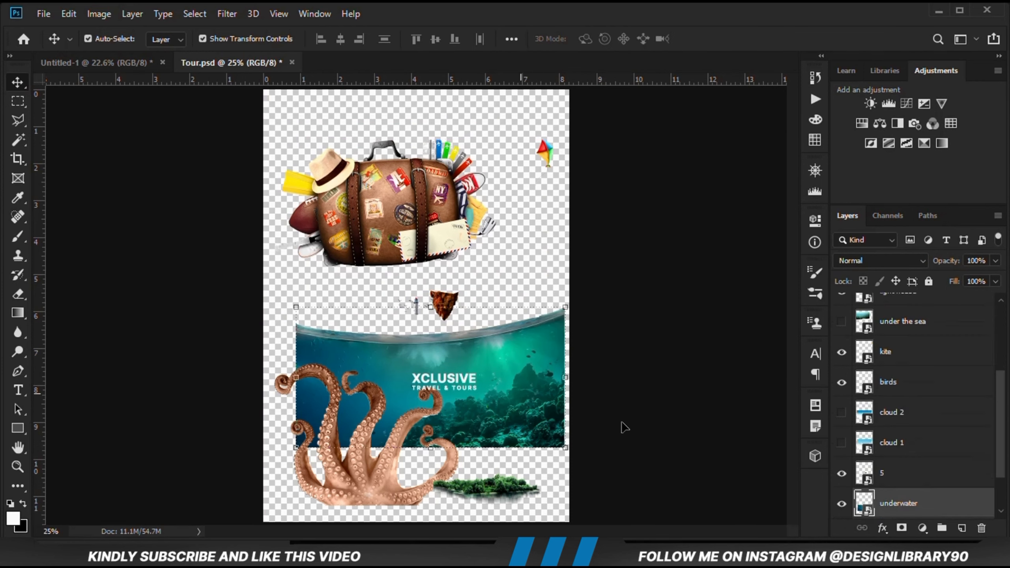
left_click(841, 507)
left_click(658, 441)
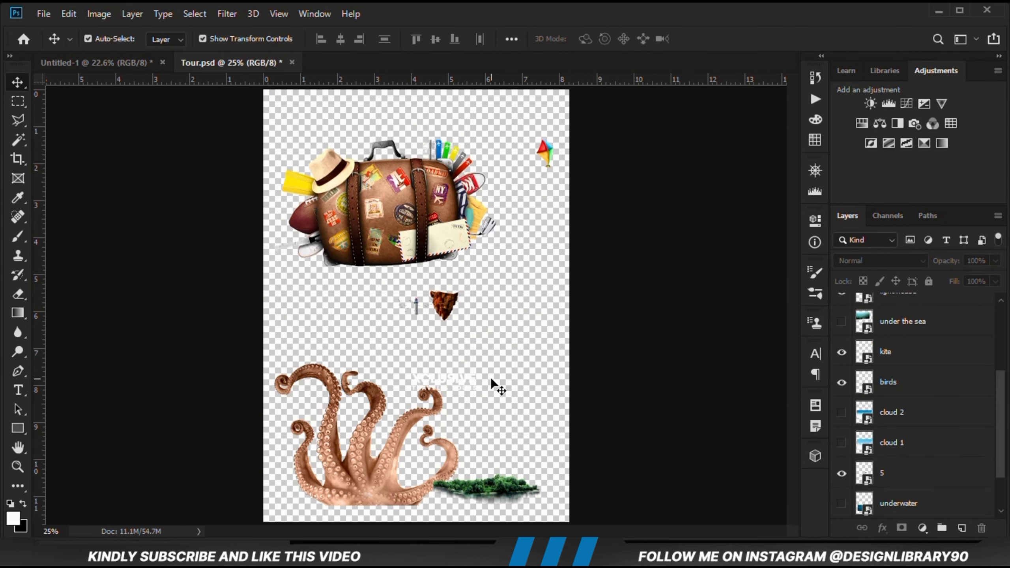
Copy the kite from Tour.psd into the poster, shrink it slightly and place it in the upper-right sky
left_click(545, 155)
key("ctrl+c")
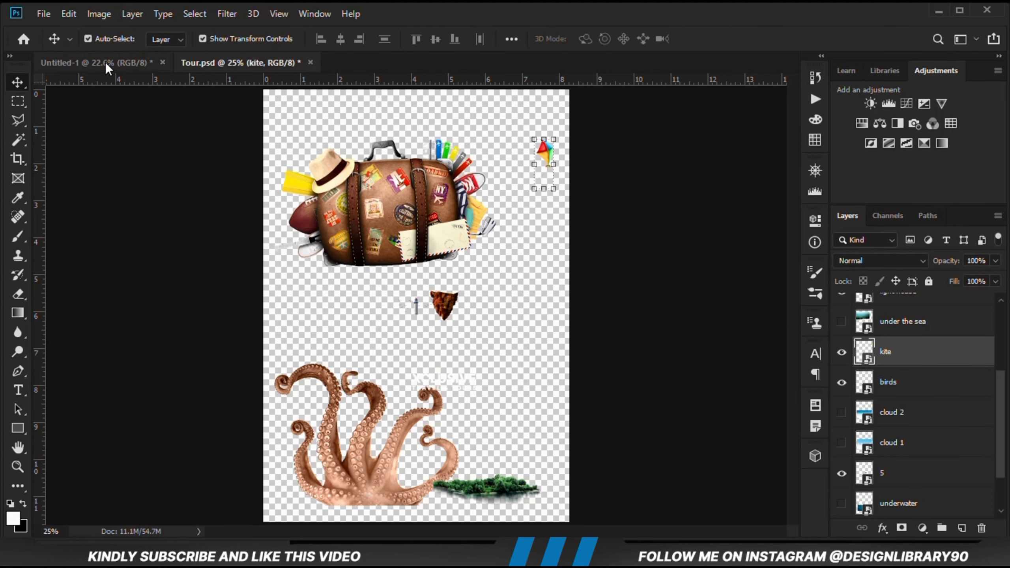
left_click(106, 65)
key("ctrl+v")
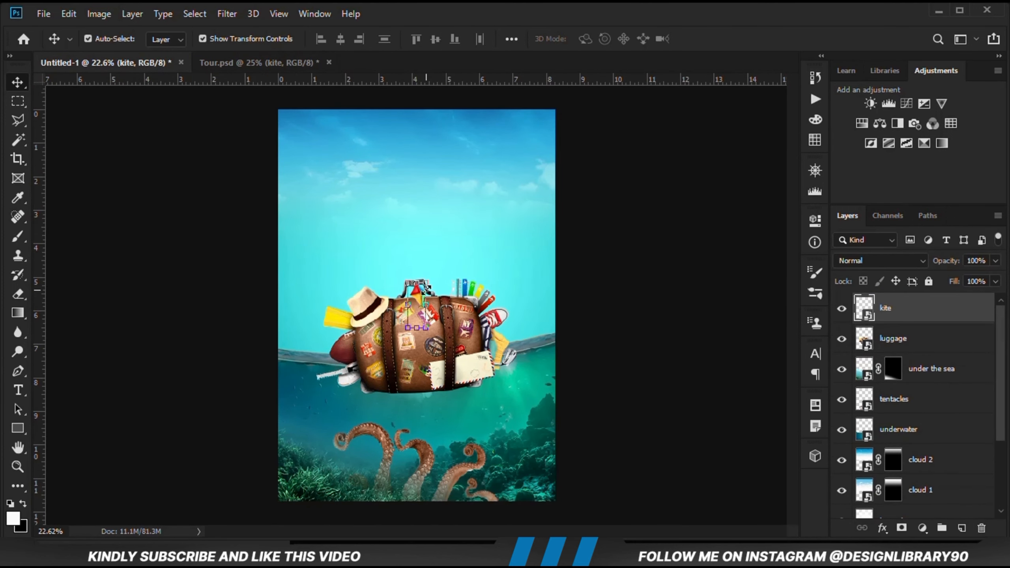
key("ctrl+t")
left_click_drag(417, 309, 508, 168)
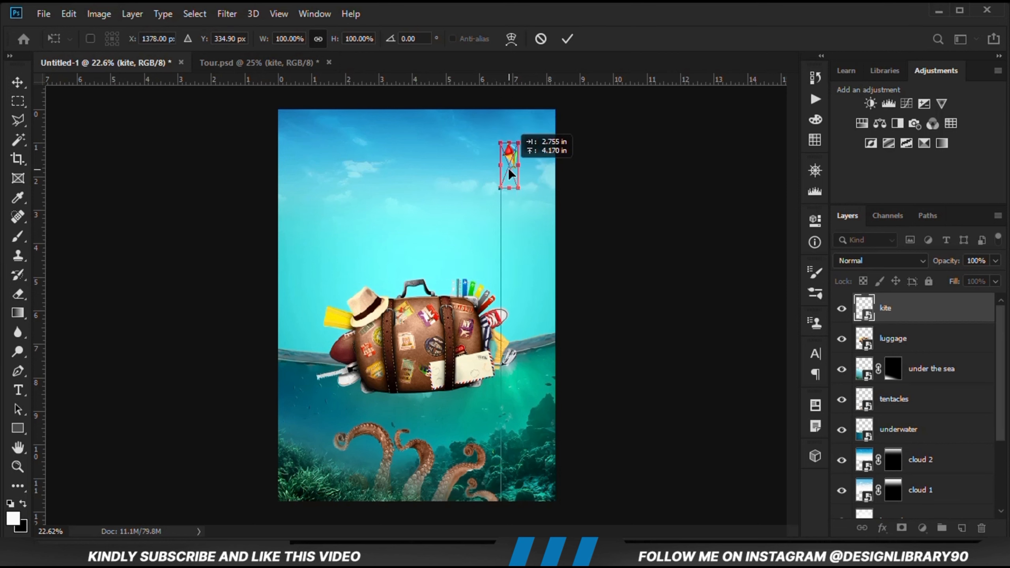
left_click(567, 38)
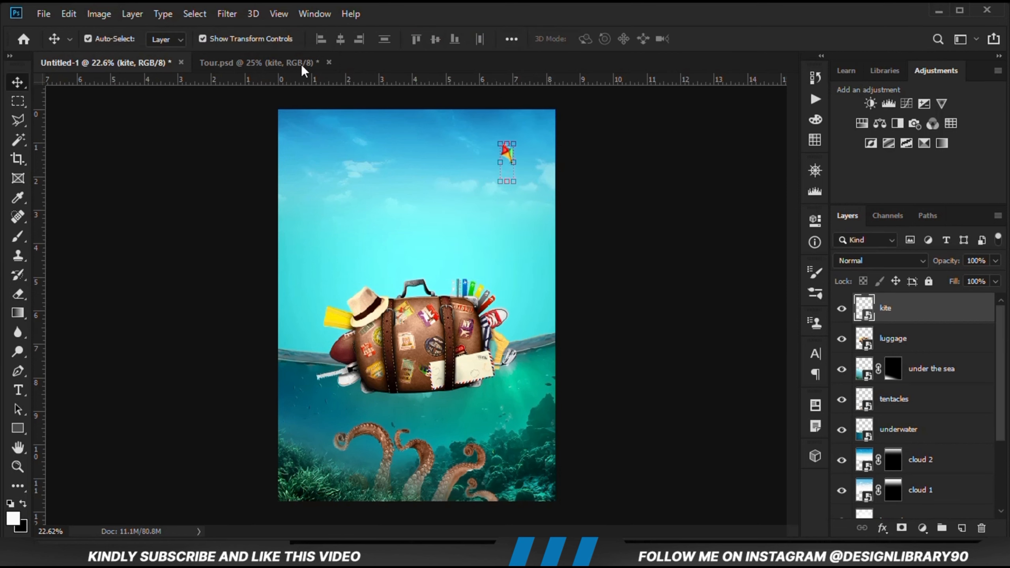
Copy the brown rock (layer 5) from Tour.psd into the poster and place it just below the waterline at the left edge
left_click(301, 64)
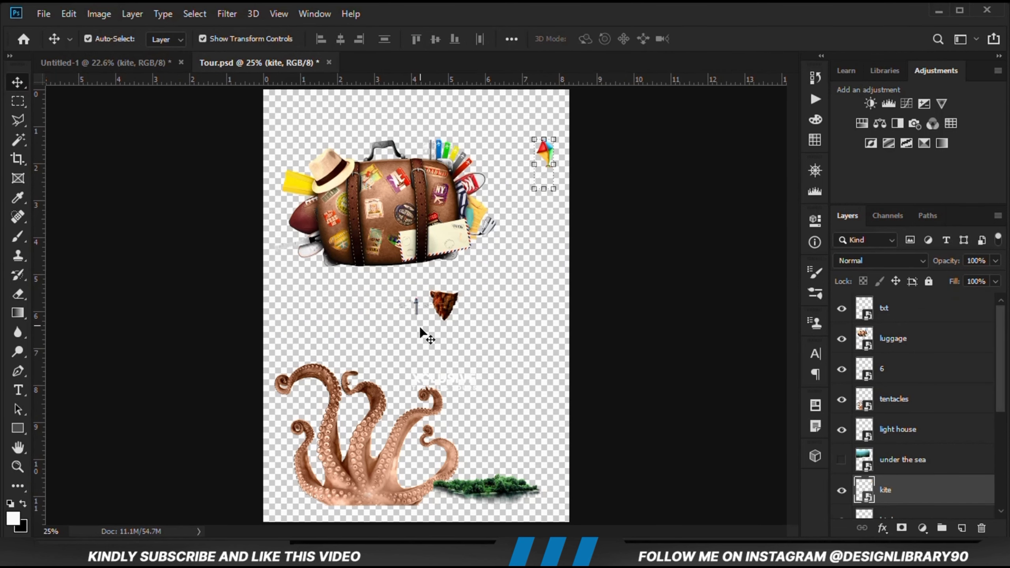
left_click(449, 304)
left_click_drag(204, 211, 298, 384)
left_click(225, 374)
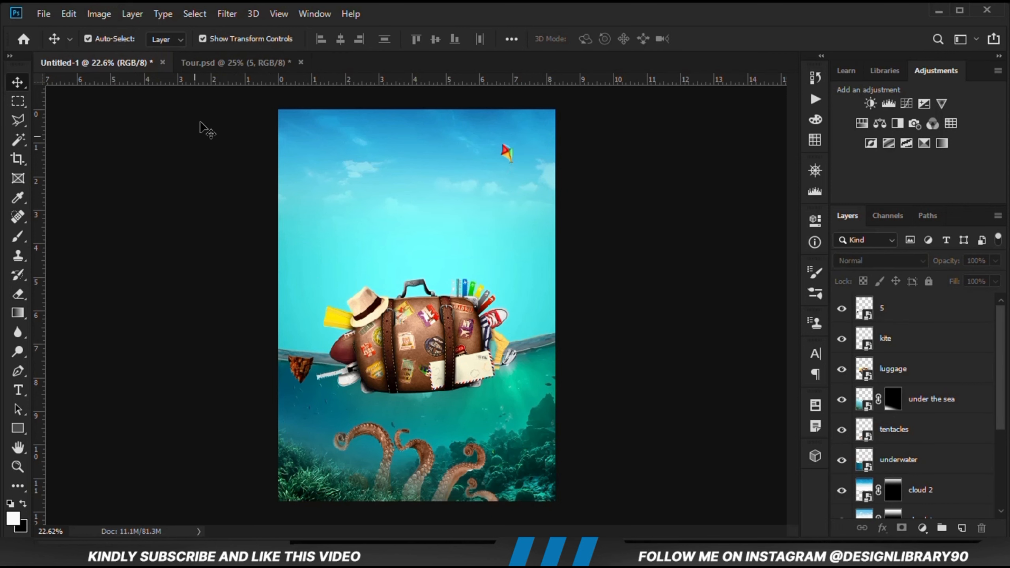
Copy the green island (layer 6) from Tour.psd above the luggage, duplicate it and move the copy to its right
left_click(219, 63)
left_click_drag(491, 489, 502, 470)
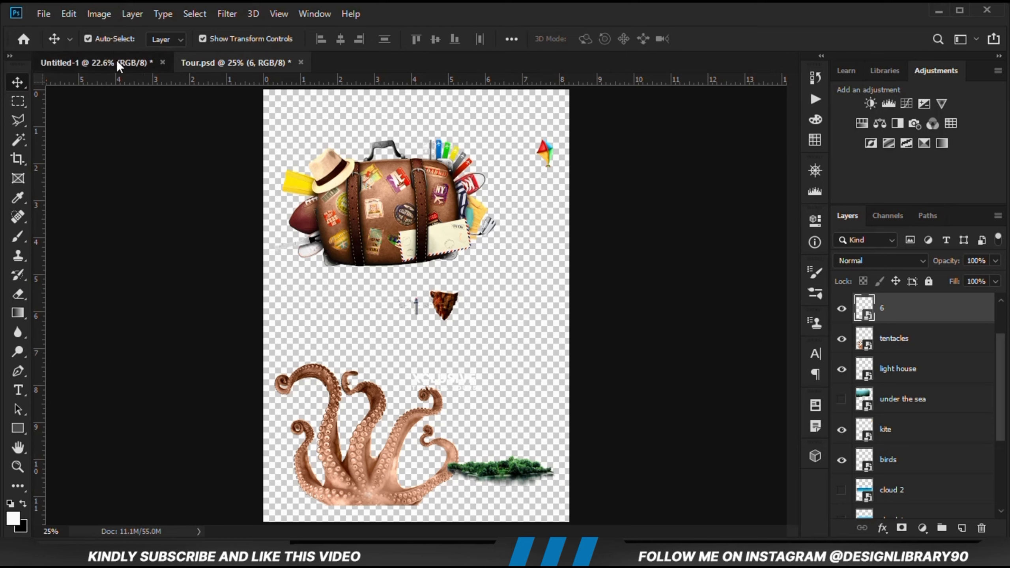
left_click_drag(116, 60, 187, 219)
left_click_drag(398, 295, 347, 236)
key("ctrl+j")
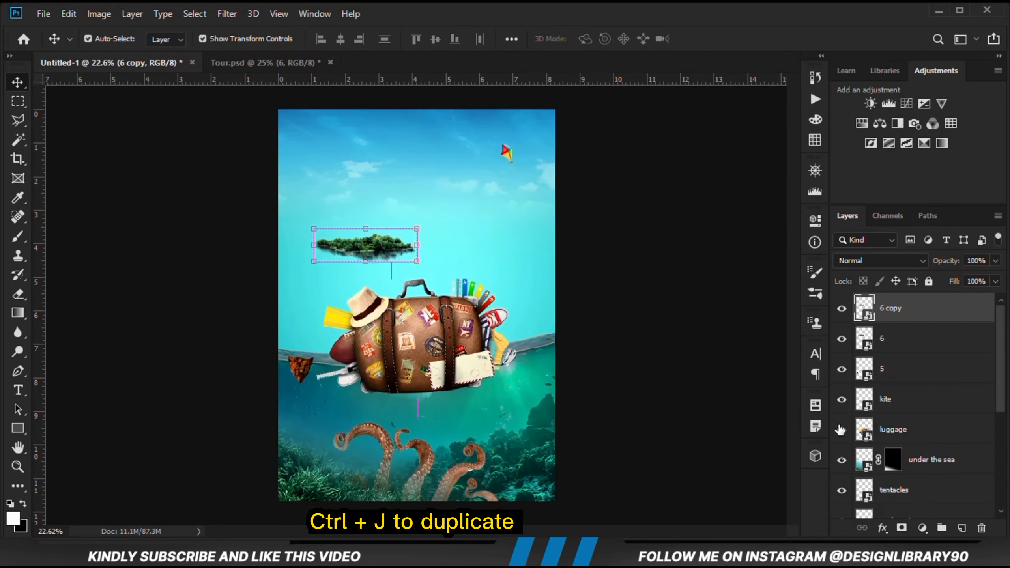
left_click_drag(347, 252, 464, 251)
Scale the original green island to about 53% and place it above the rock at the poster's left edge
left_click(358, 245)
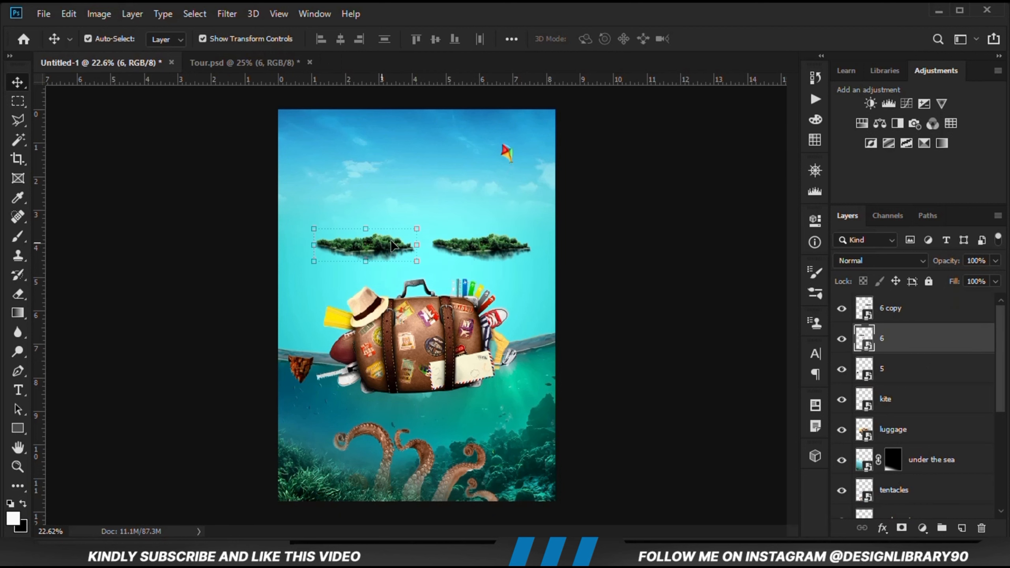
key("ctrl+t")
left_click_drag(417, 228, 318, 346)
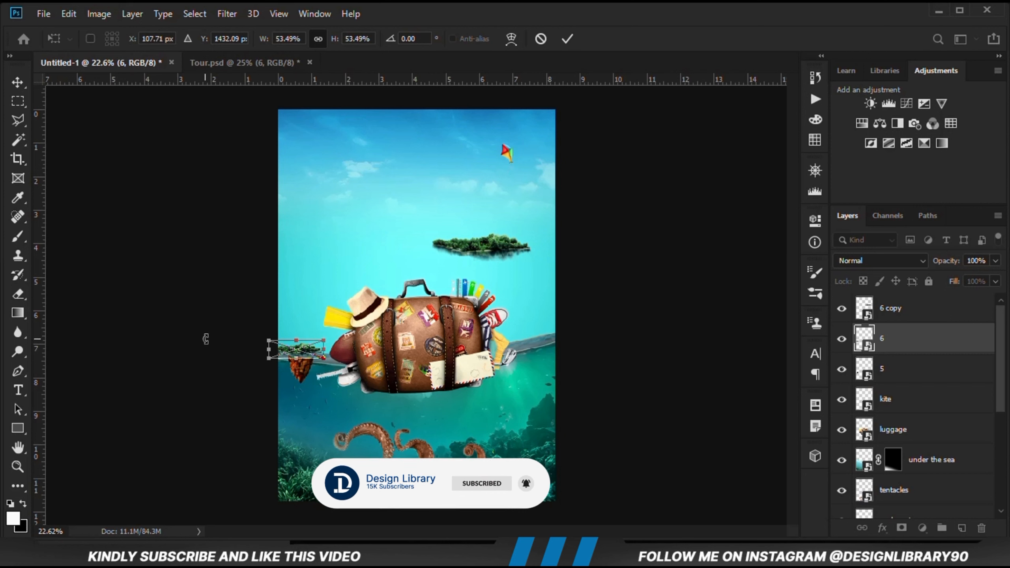
key("Return")
left_click(315, 353)
key("ctrl+t")
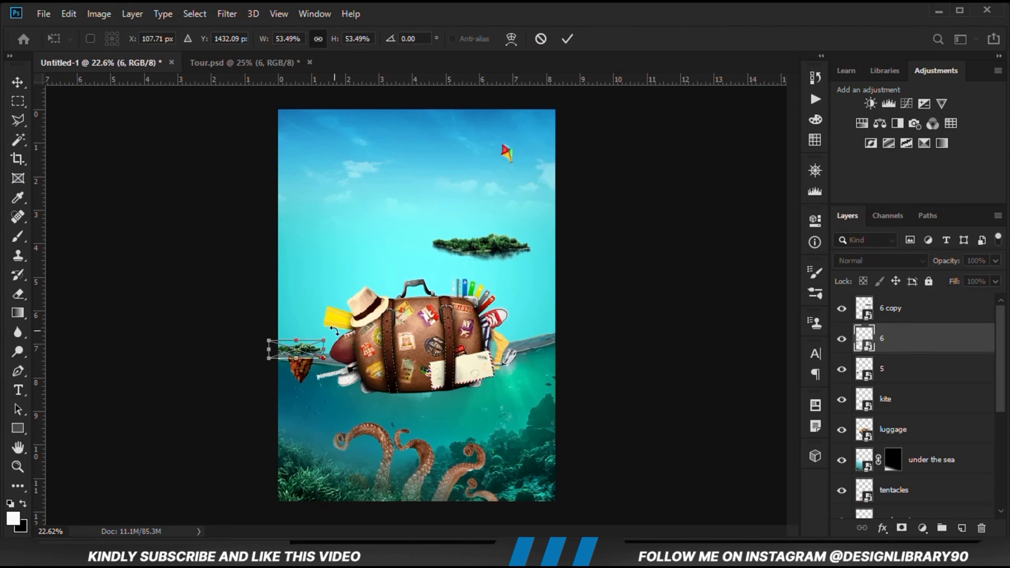
key("Return")
Move the small green island down onto the brown rock and rotate it about 1.7° clockwise
scroll(285, 374, "up", 5)
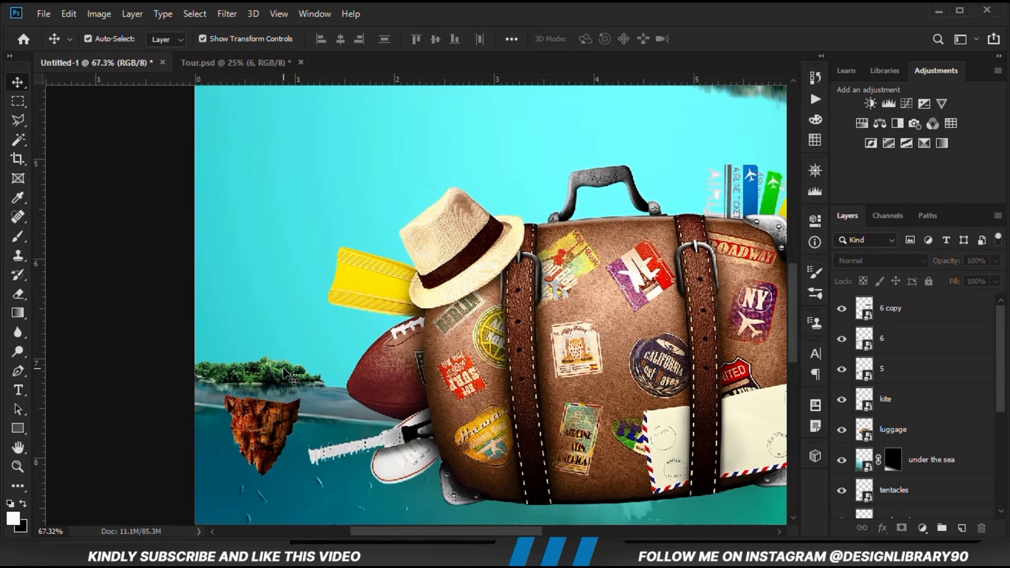
left_click_drag(283, 369, 292, 379)
key("ctrl+t")
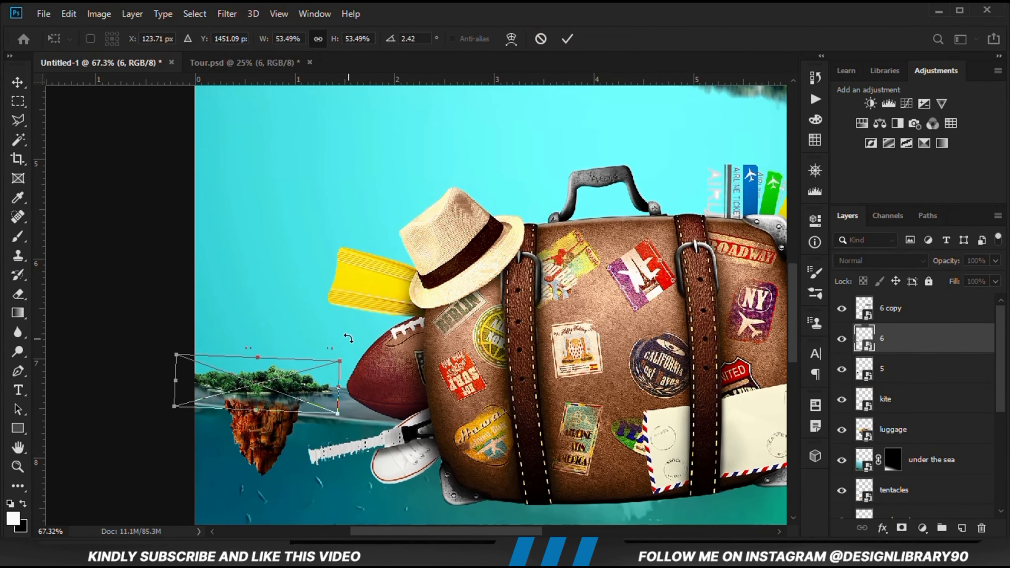
key("Return")
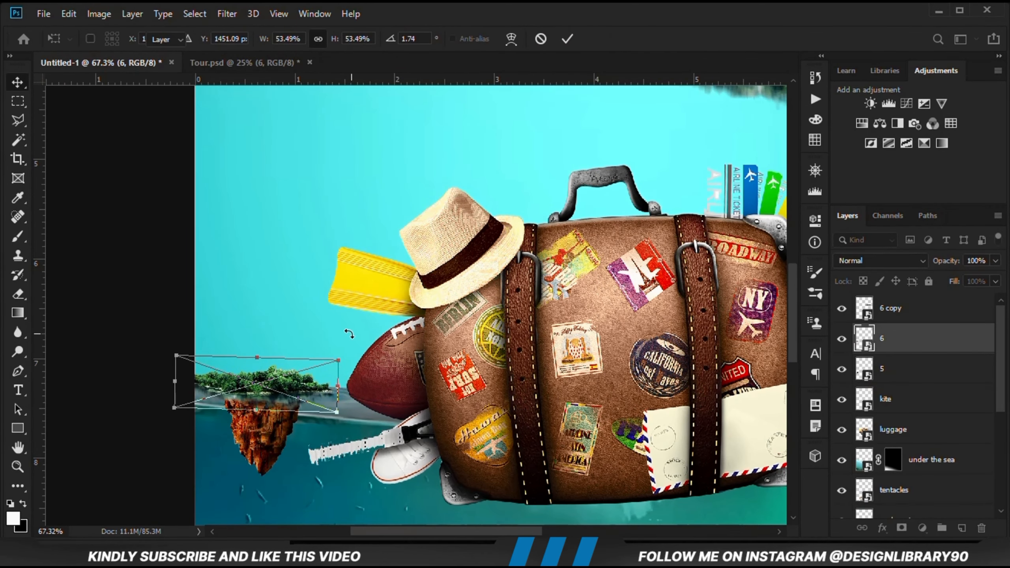
Scale the green island copy to about 68% and place it on the waterline between the luggage and the poster's right edge
scroll(297, 326, "down", 1)
scroll(297, 325, "down", 1)
scroll(187, 289, "right", 3)
left_click_drag(581, 133, 628, 92)
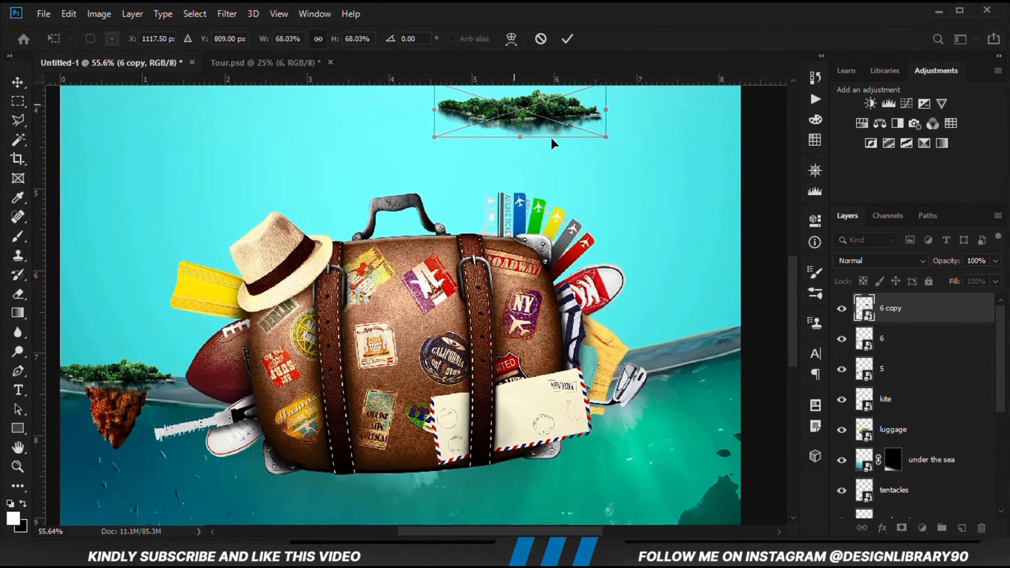
left_click_drag(551, 138, 686, 325)
Warp the island copy slightly downward and apply the transform
right_click(691, 319)
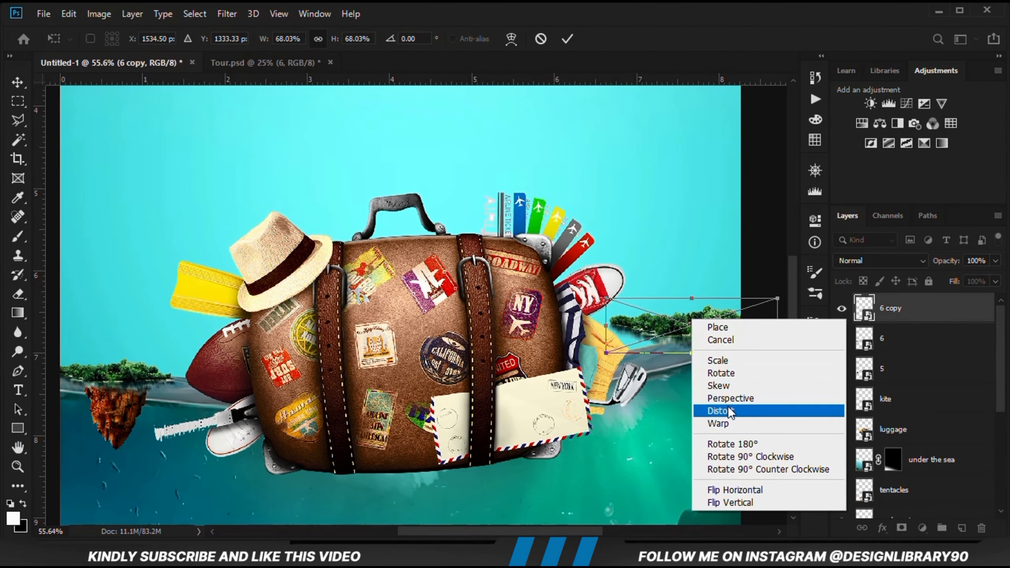
left_click(717, 423)
left_click_drag(704, 326, 705, 331)
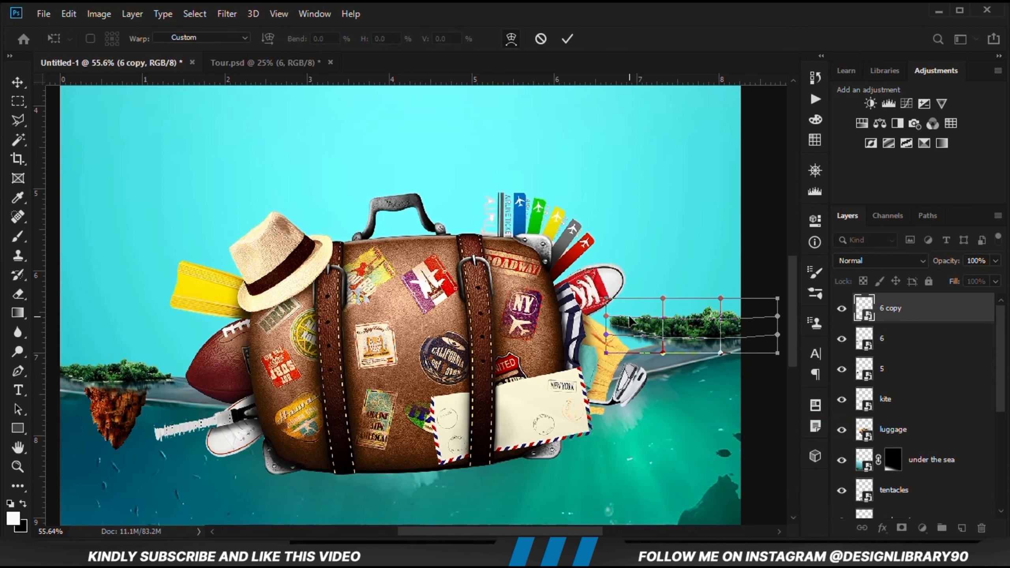
left_click_drag(629, 330, 630, 334)
left_click(567, 38)
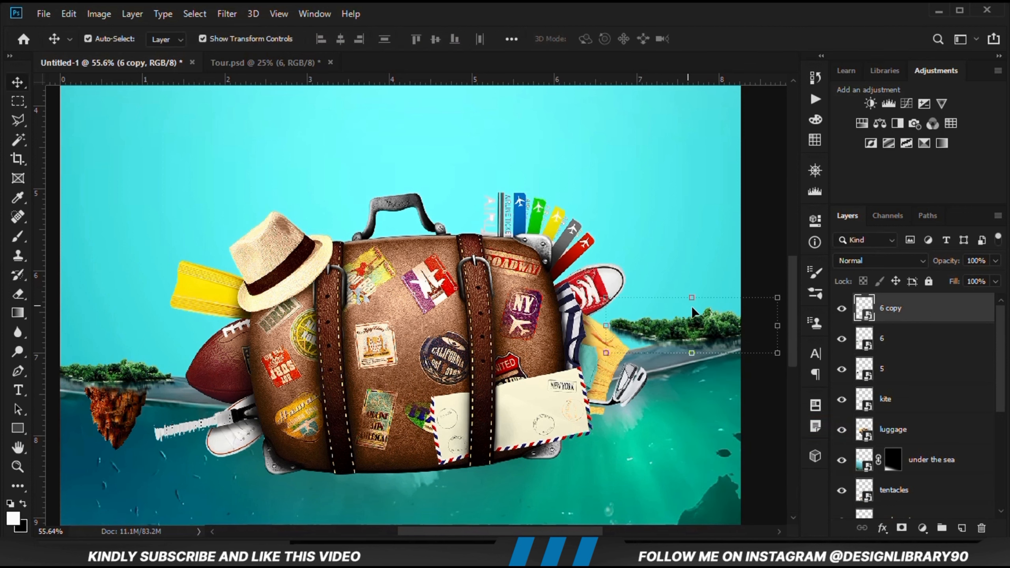
Rotate the island copy to about -17° and scale it to about 62.5% to match the sloping waterline beside the luggage
key("ctrl+t")
left_click_drag(757, 371, 763, 359)
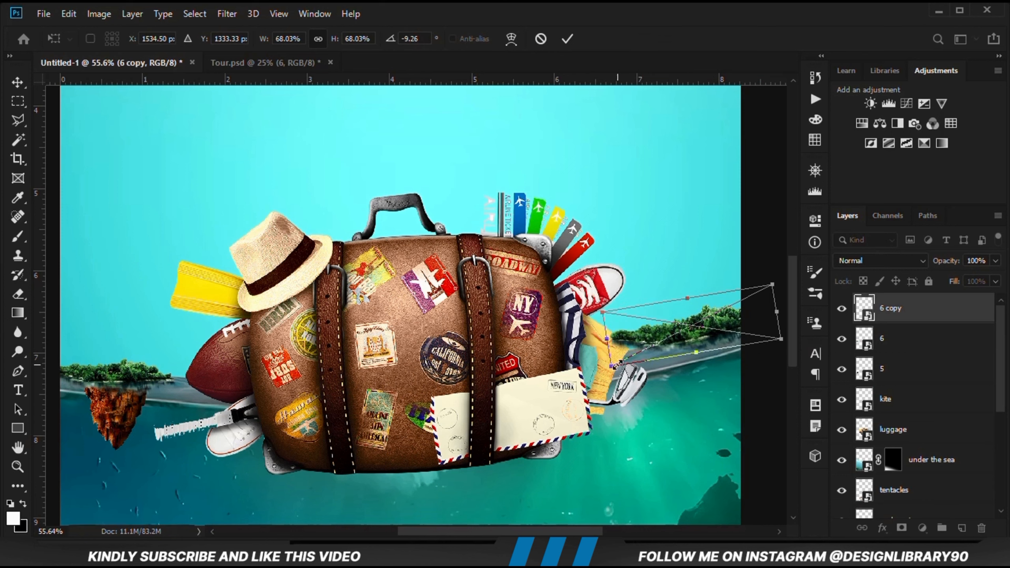
left_click_drag(611, 365, 624, 359)
mouse_move(720, 348)
left_mouse_down()
mouse_move(716, 361)
mouse_move(767, 345)
mouse_move(729, 340)
left_mouse_up()
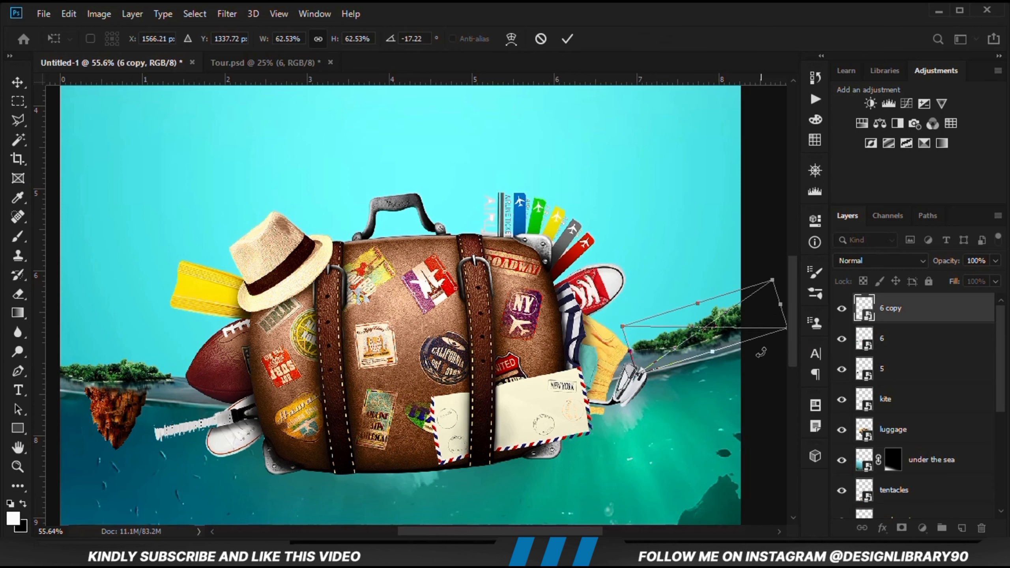
key("Return")
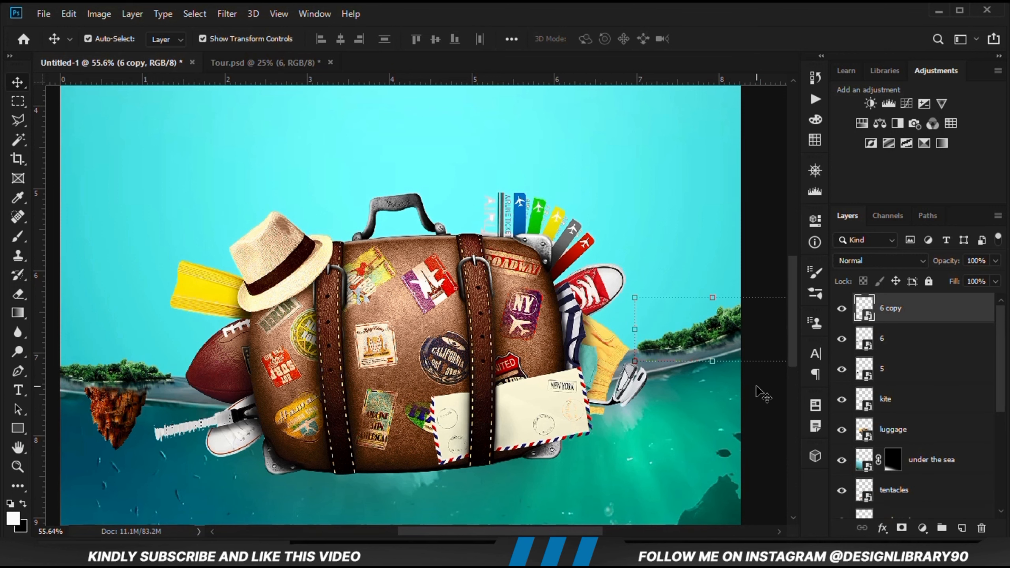
Nudge the island copy a few pixels toward the poster's right edge and deselect it
key("Right")
key("Right")
key("Right")
key("Right")
key("Right")
key("Right")
key("Right")
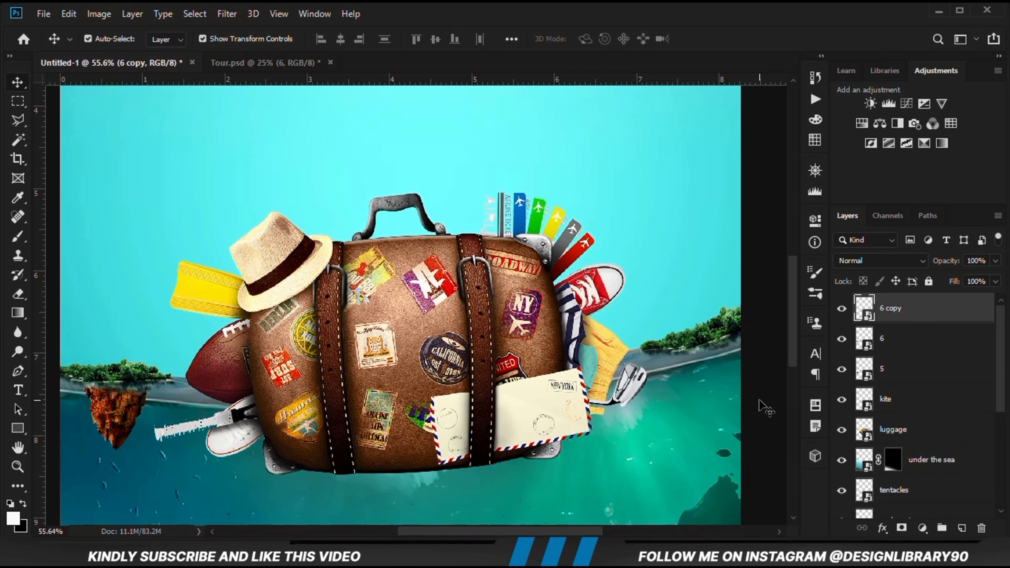
left_click(762, 406)
key("ctrl+0")
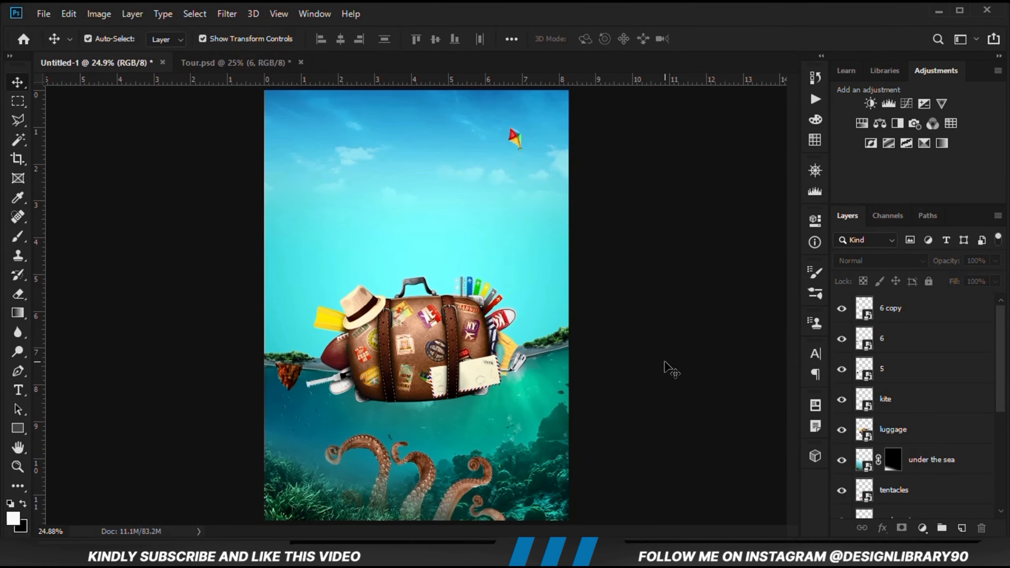
Copy the XCLUSIVE TRAVEL & TOURS text layer from Tour.psd into the poster and center it in the upper sky
scroll(672, 370, "down", 1)
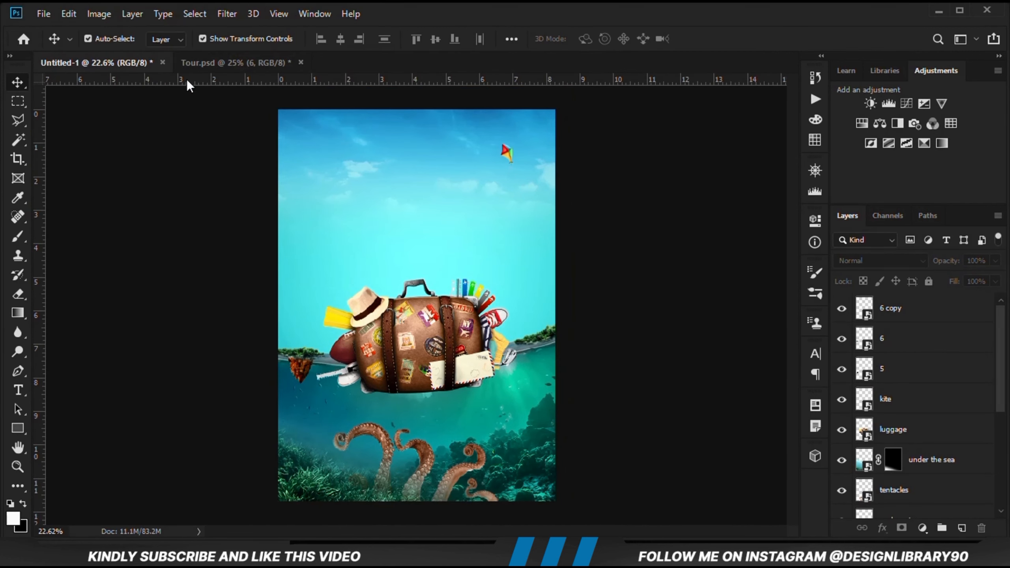
left_click(203, 63)
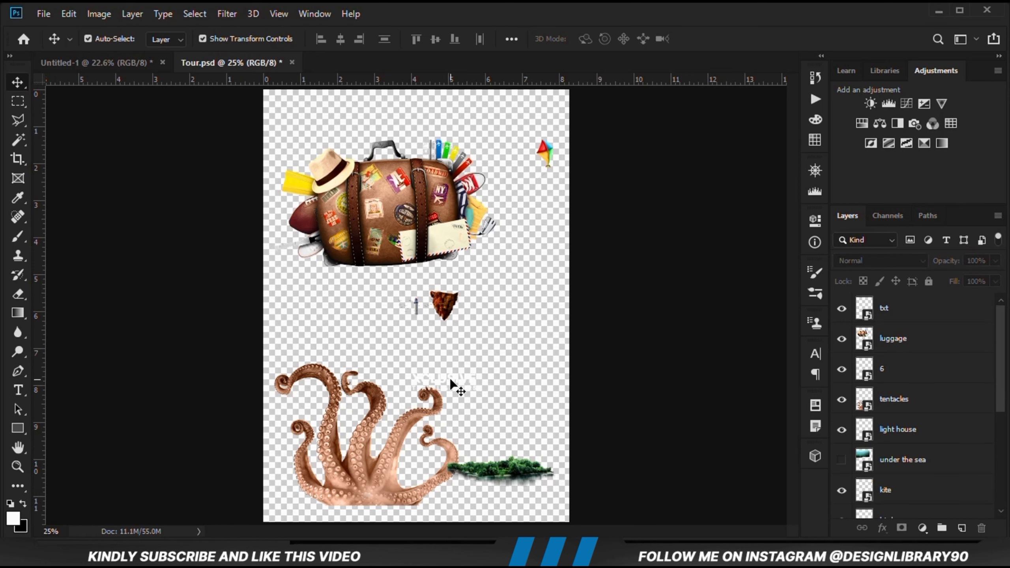
left_click(450, 385)
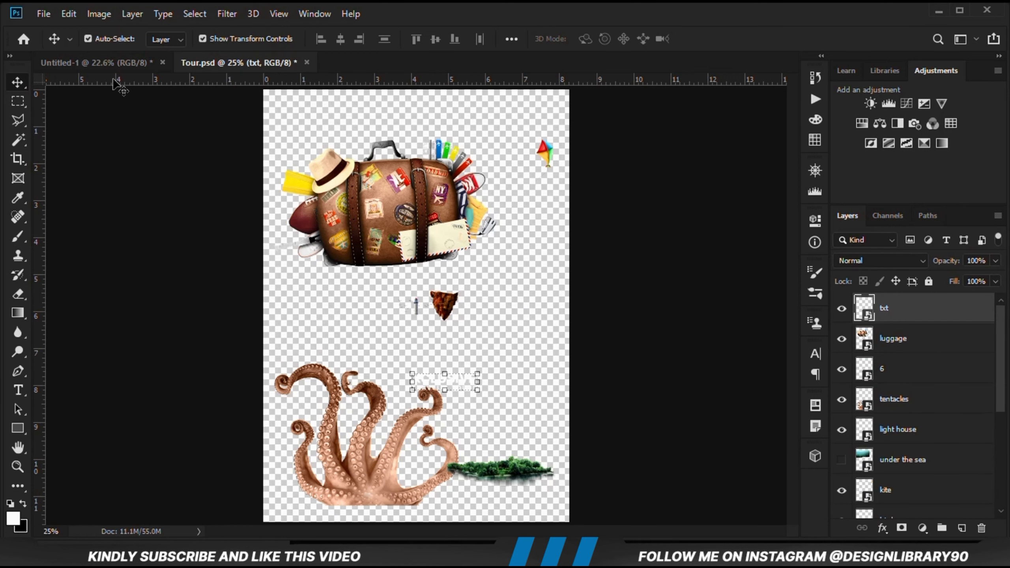
left_click_drag(115, 86, 344, 247)
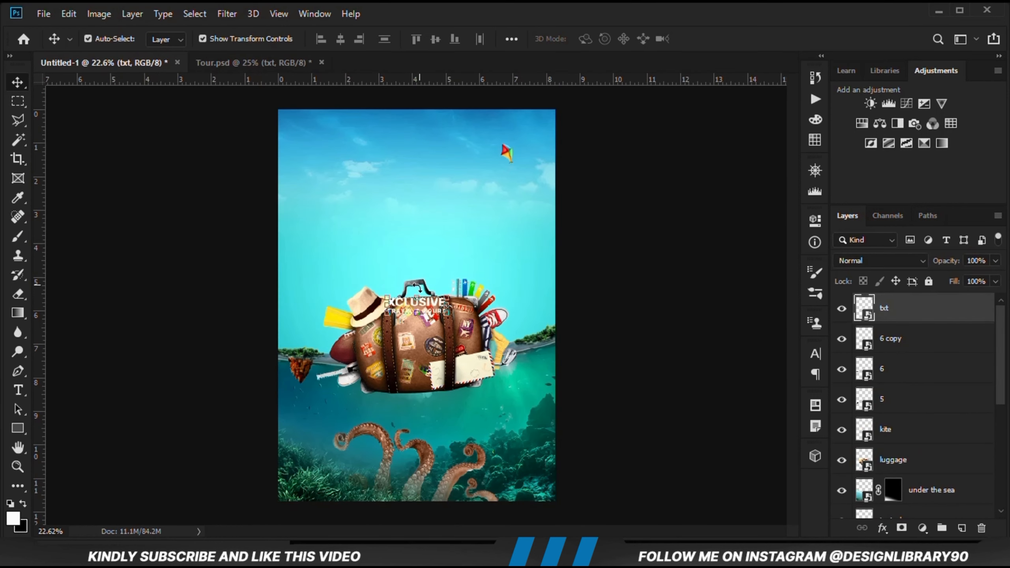
key("ctrl+t")
left_click_drag(428, 303, 427, 155)
key("Return")
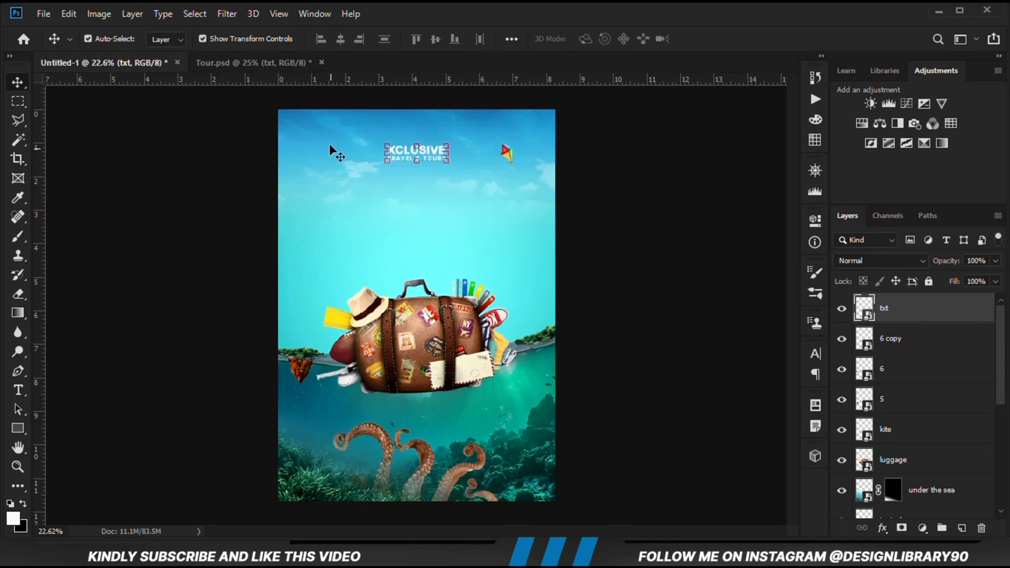
Copy the birds layer from Tour.psd into the poster and place it in the sky left of the XCLUSIVE text
left_click(229, 63)
scroll(415, 319, "up", 5)
left_click(410, 318)
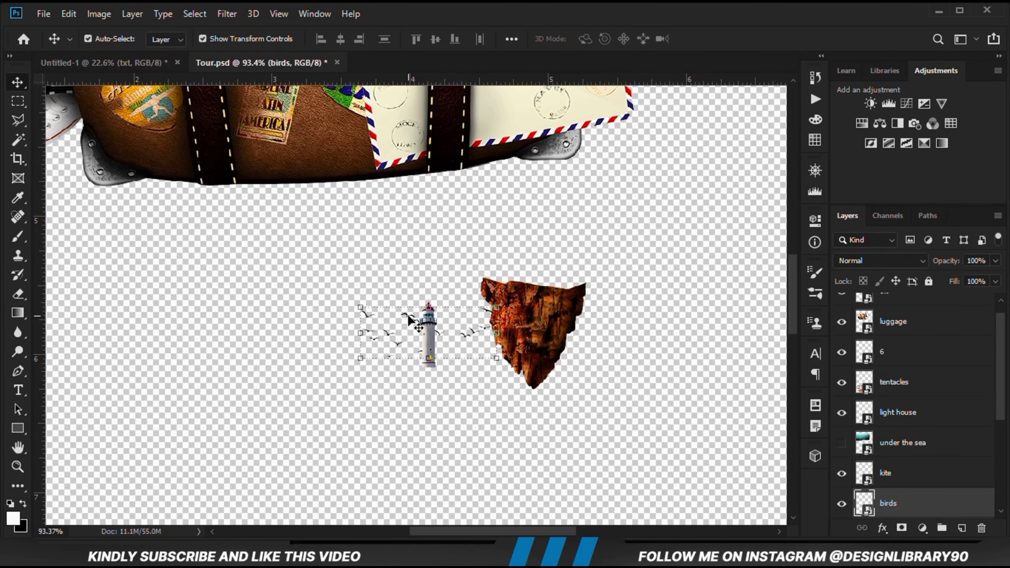
left_click_drag(165, 198, 147, 158)
key("ctrl+t")
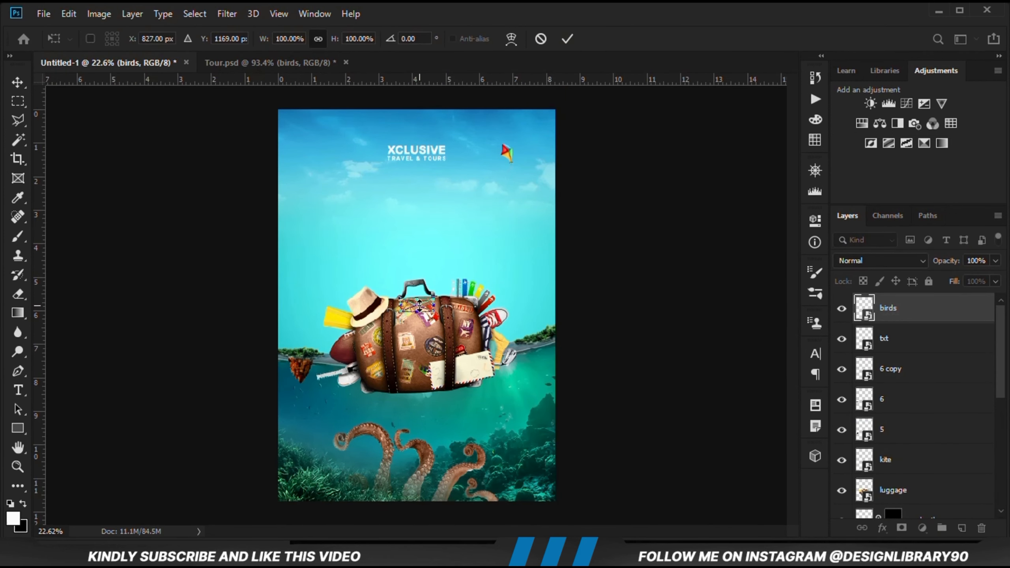
scroll(424, 306, "up", 1)
left_click_drag(423, 306, 325, 159)
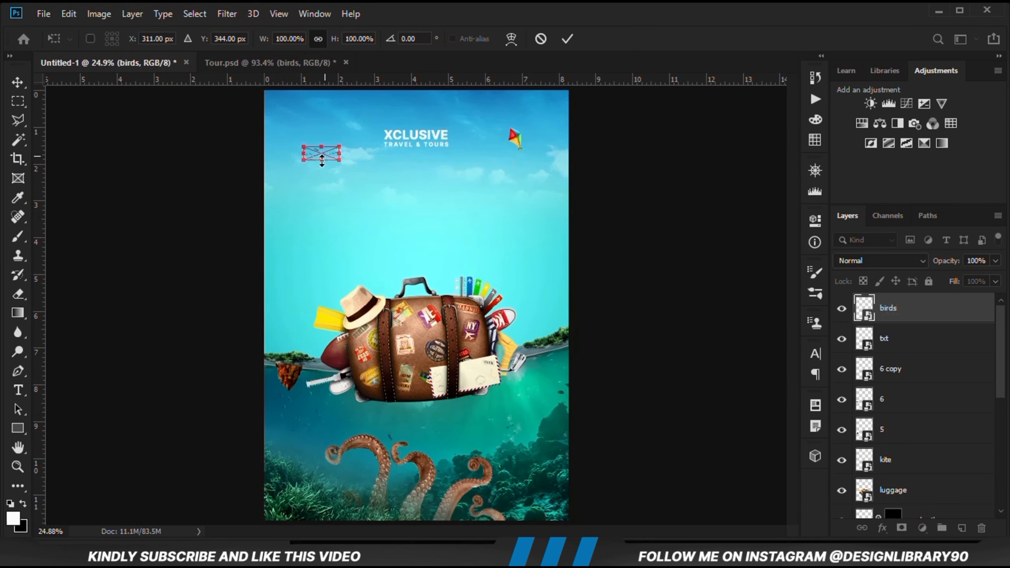
key("Return")
left_click(207, 227)
Copy the light house layer from Tour.psd into the poster and stand it on the small green island above the rock
left_click(247, 64)
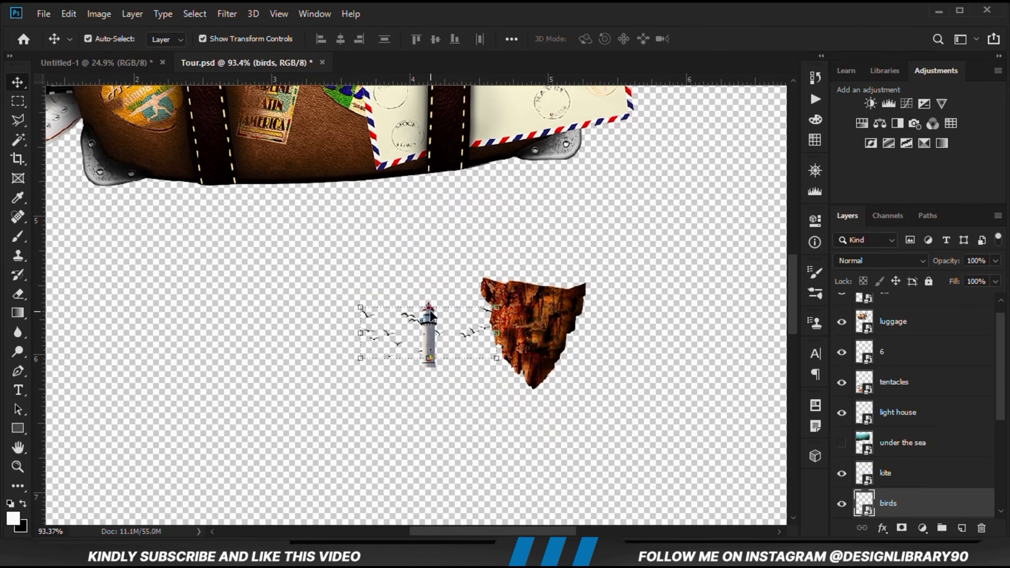
left_click(428, 329)
left_click_drag(430, 341, 308, 361)
left_click(95, 63)
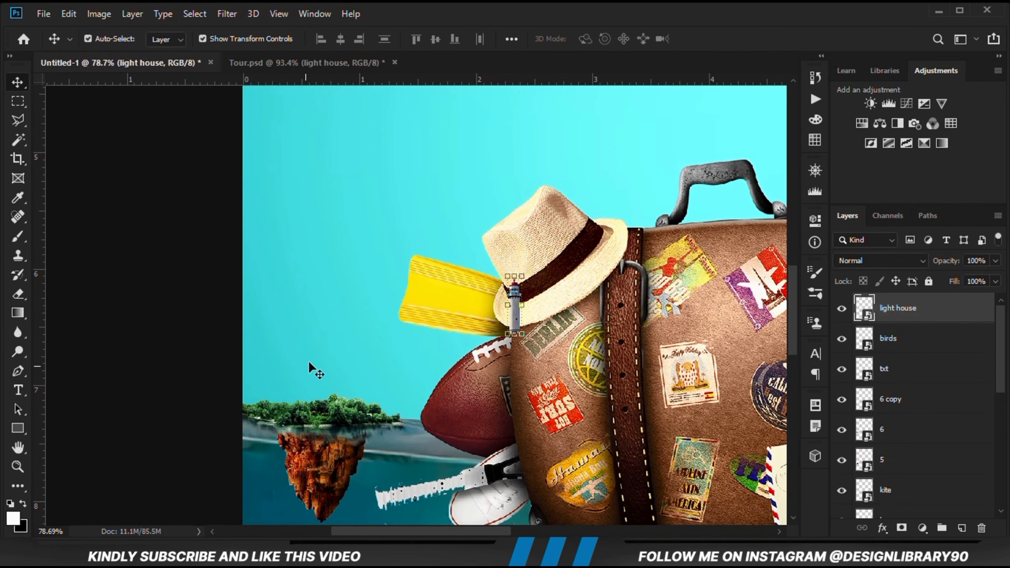
left_click_drag(505, 315, 324, 391)
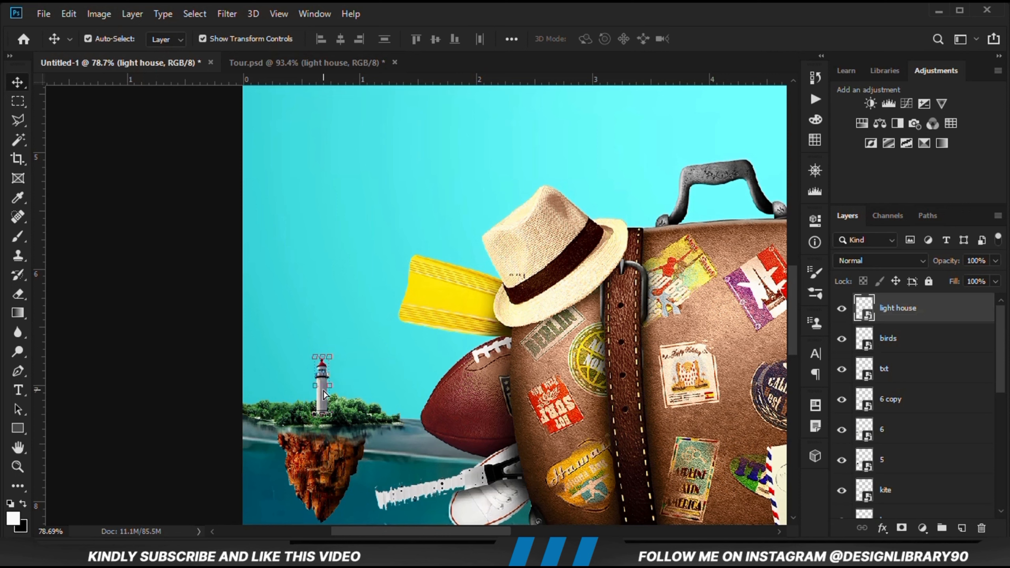
Enlarge the lighthouse slightly and lower it so its base sits in the island's greenery
right_click(889, 325)
left_click(855, 153)
key("ctrl+t")
left_click_drag(314, 342, 315, 341)
key("Return")
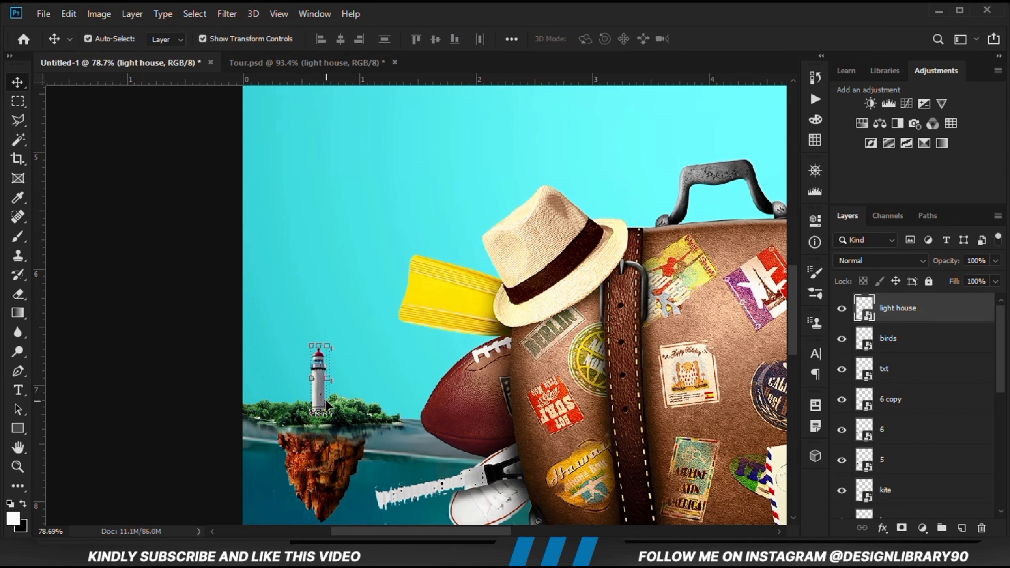
left_click(137, 392)
left_click_drag(317, 390, 317, 393)
left_click(178, 413)
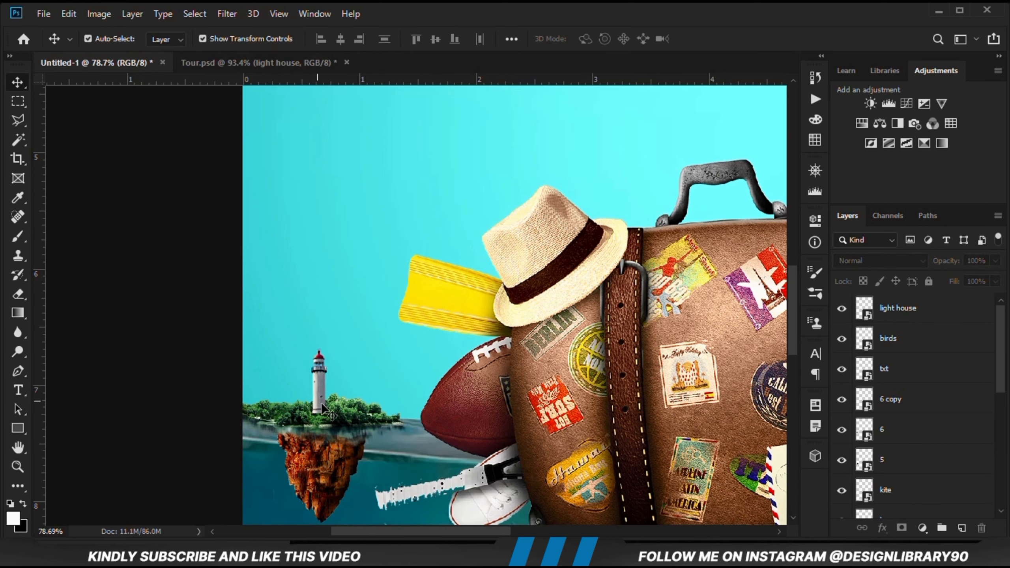
left_click(316, 389)
left_click(176, 417)
Add a Curves adjustment layer above all layers, pulling the shadows down and adding a second point in the highlights
key("ctrl+minus")
key("ctrl+minus")
key("ctrl+minus")
key("ctrl+minus")
key("ctrl+minus")
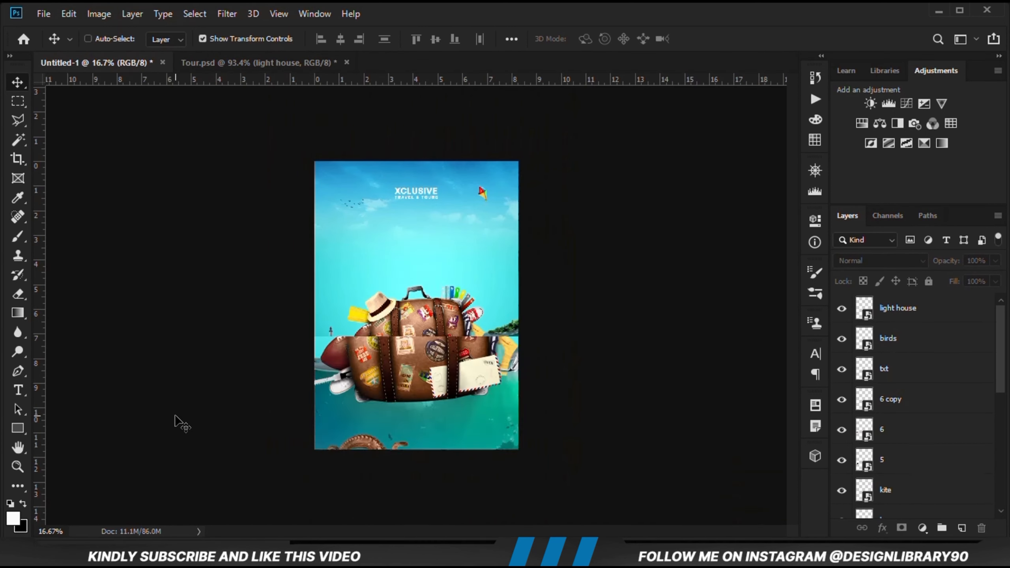
key("ctrl+0")
left_click(921, 529)
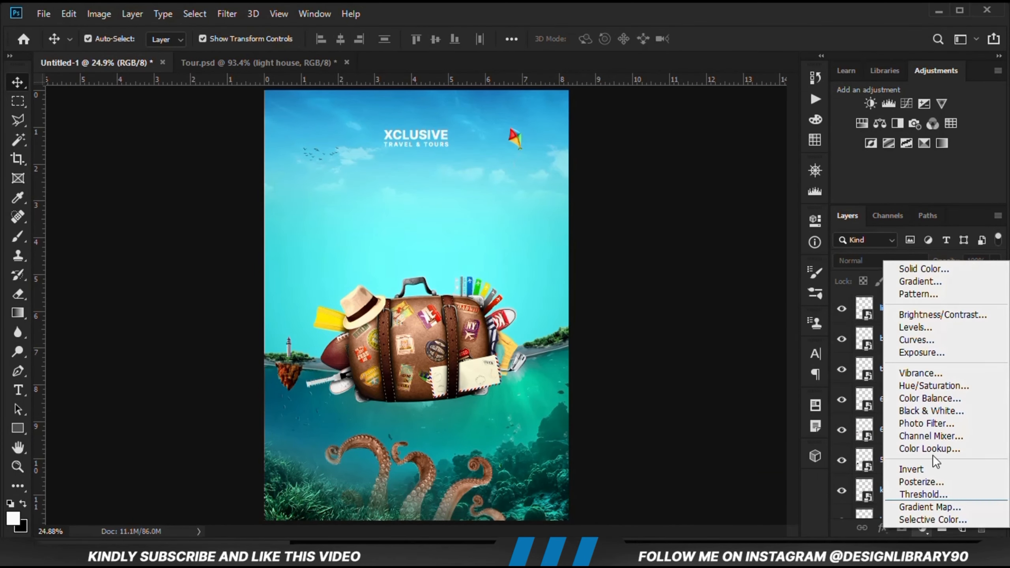
left_click(923, 342)
left_click_drag(684, 390, 683, 403)
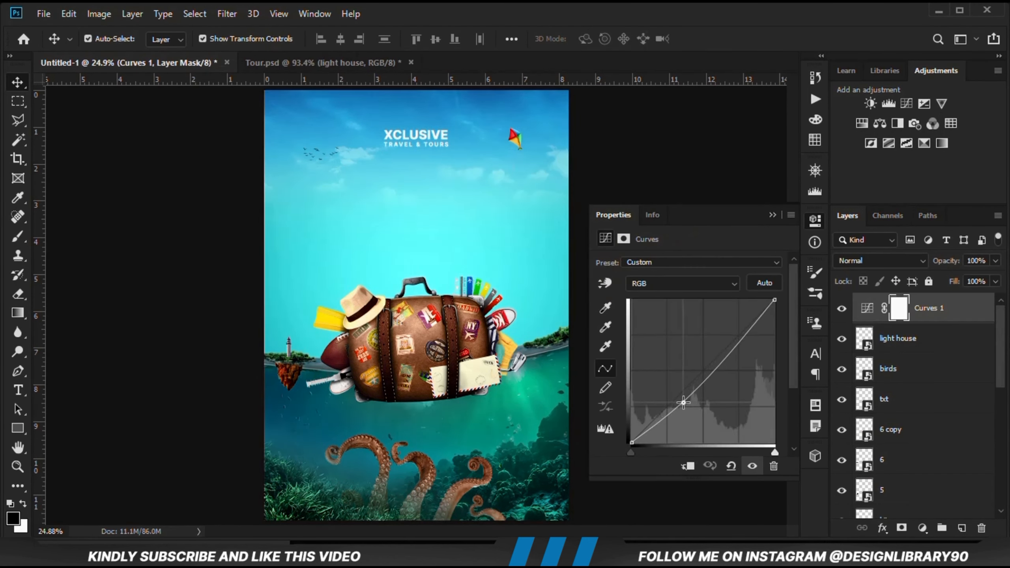
left_click(735, 342)
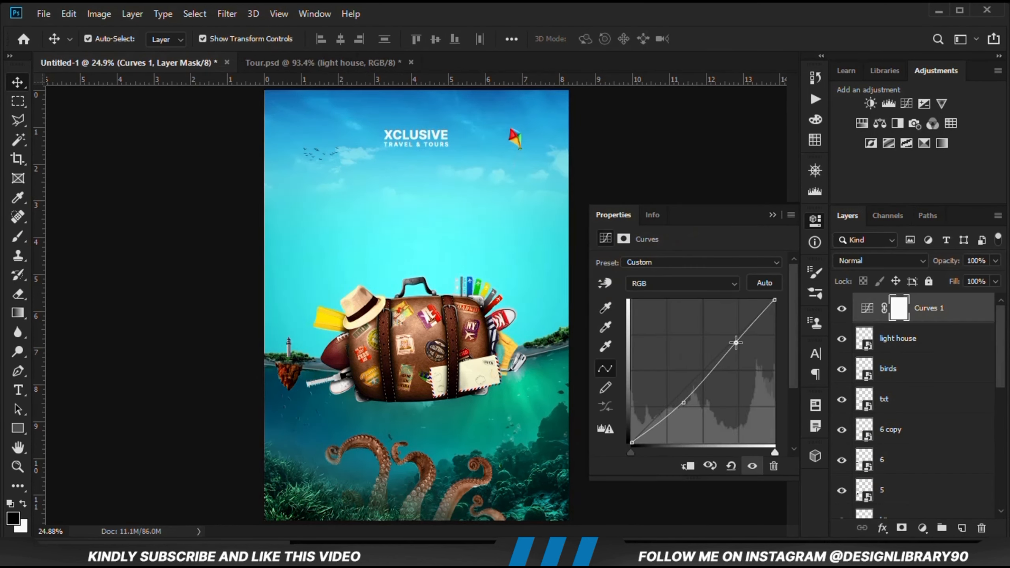
Compare the poster with and without the Curves adjustment and lower that layer's opacity to 64%
left_click(751, 466)
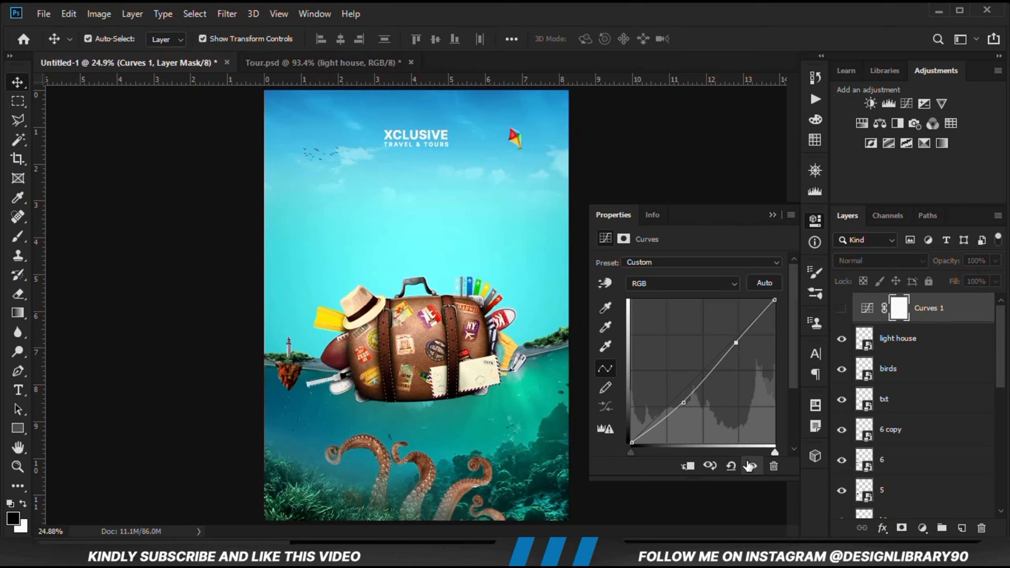
left_click(751, 466)
left_click(751, 466)
left_click(752, 465)
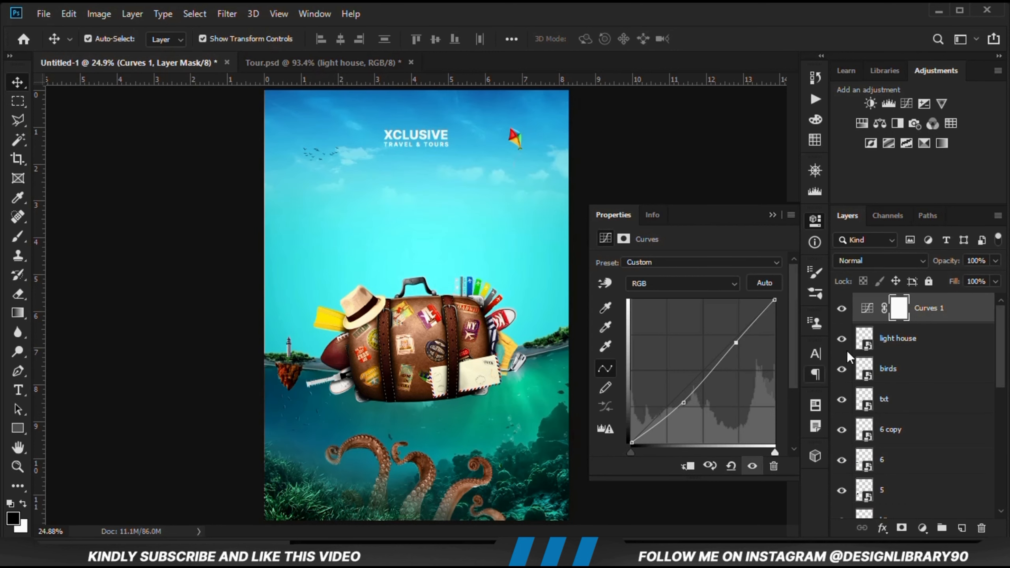
left_click_drag(976, 278, 973, 278)
left_click(772, 215)
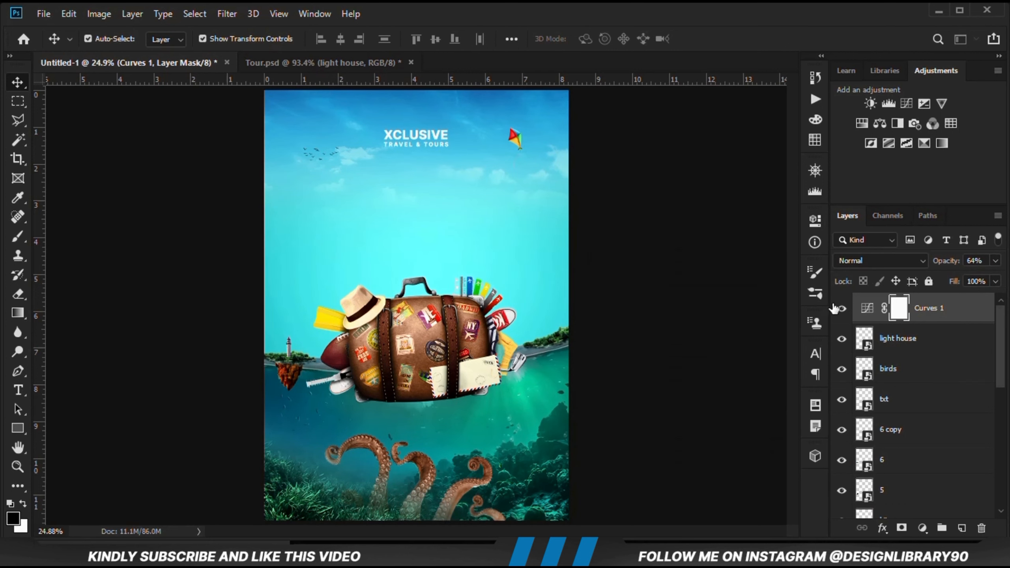
left_click(835, 309)
left_click(835, 308)
left_click(693, 329)
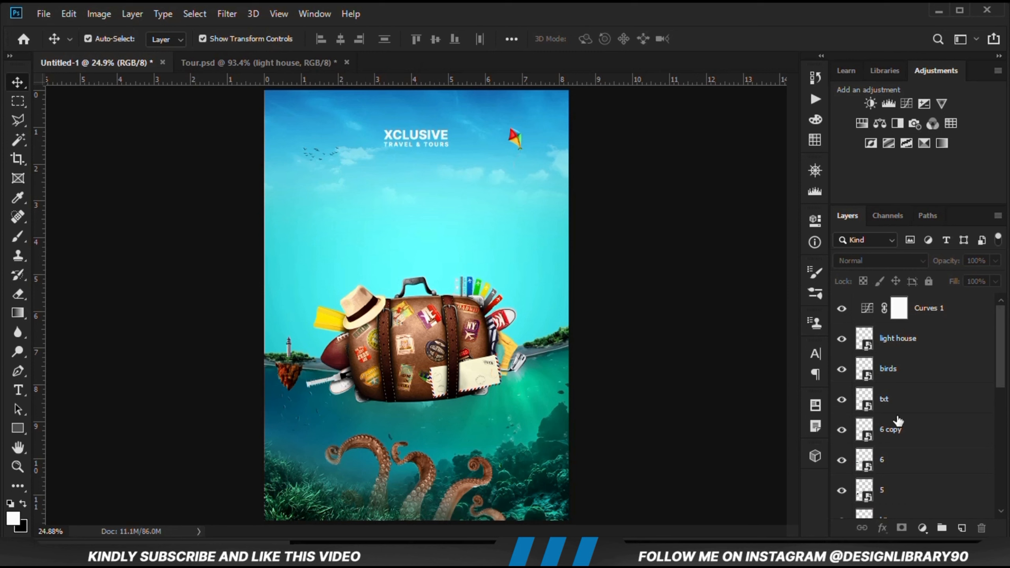
Add an Exposure adjustment layer, lower its Gamma Correction to darken the poster, and toggle its visibility to compare
left_click(922, 528)
left_click(932, 354)
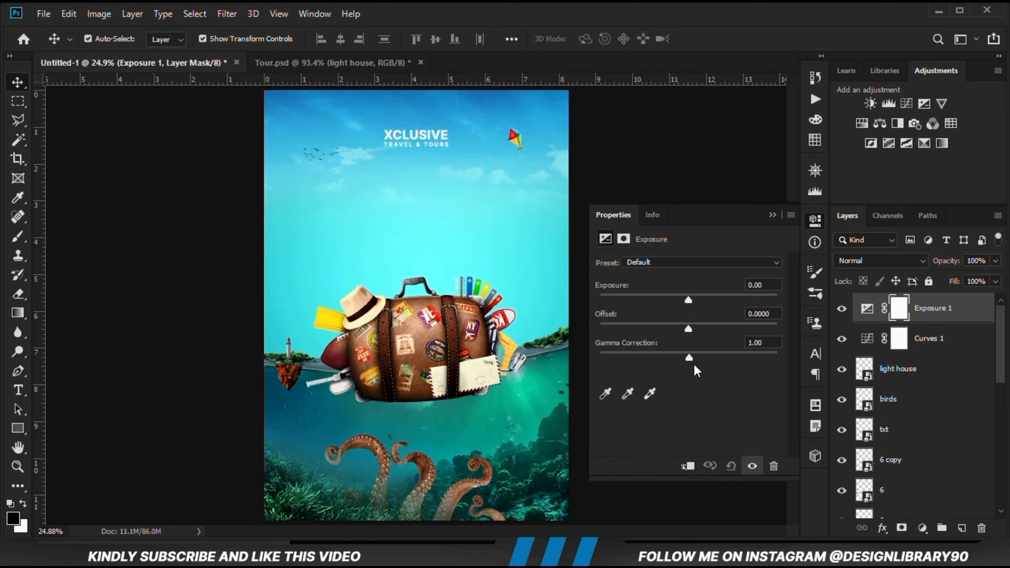
left_click_drag(695, 360, 706, 357)
left_click(772, 215)
left_click(842, 308)
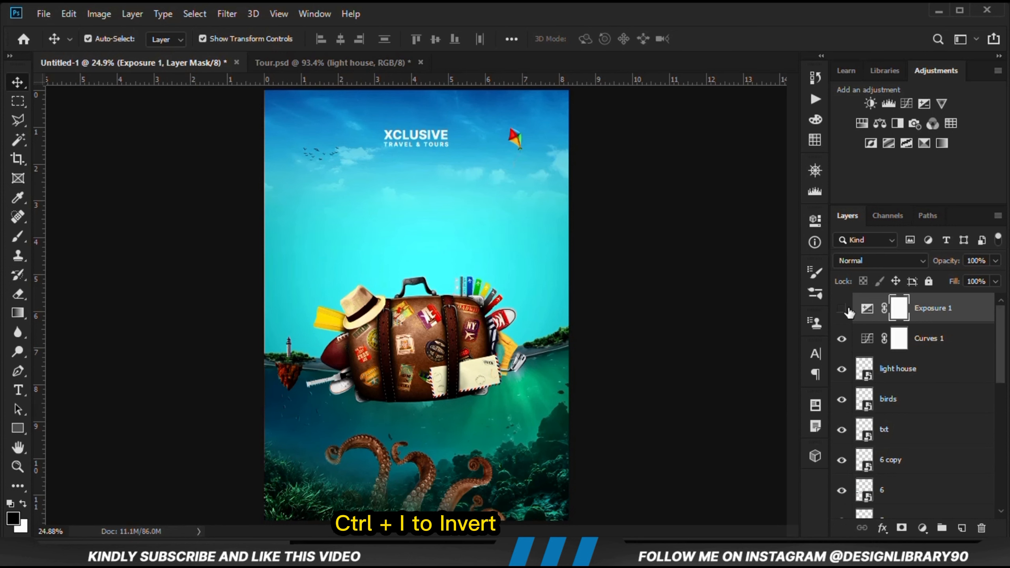
Show the Exposure layer again, invert its mask to black, and set the Brush to size 1500 at 33% opacity
left_click(842, 308)
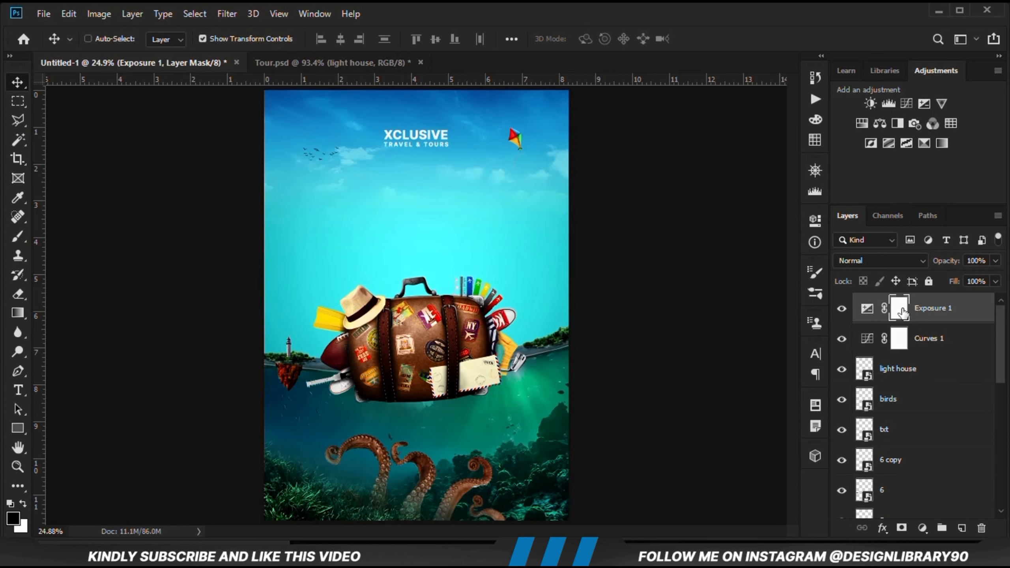
key("ctrl+i")
right_click(17, 236)
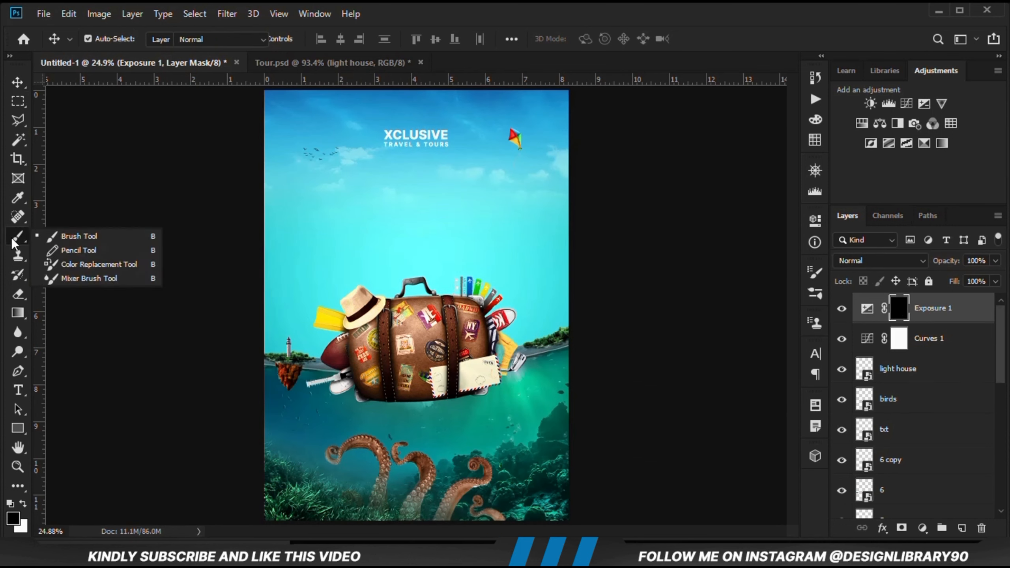
left_click(68, 232)
scroll(382, 249, "down", 2)
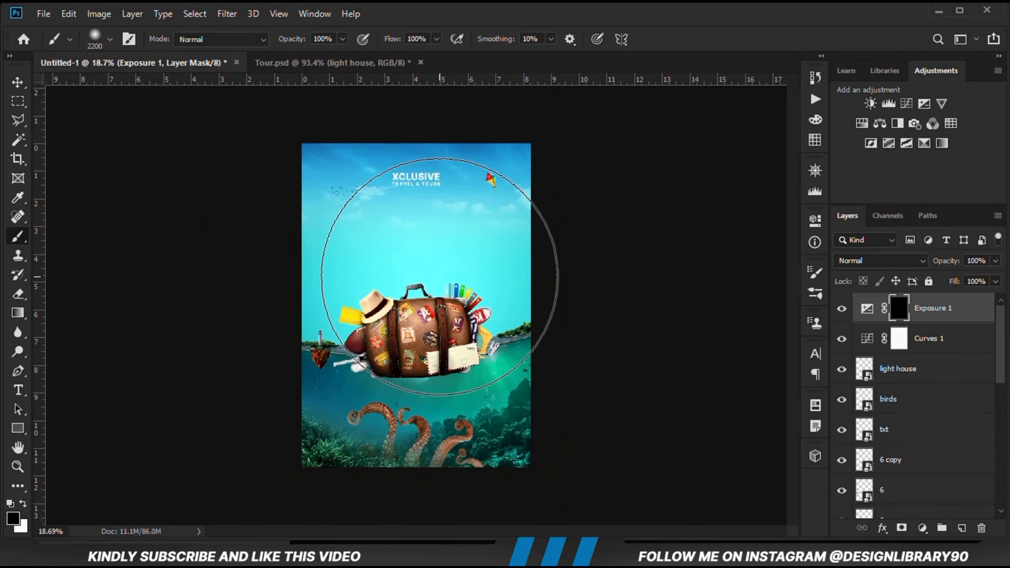
key("bracketleft")
key("bracketleft")
key("bracketleft")
key("bracketleft")
key("bracketleft")
key("bracketleft")
key("bracketleft")
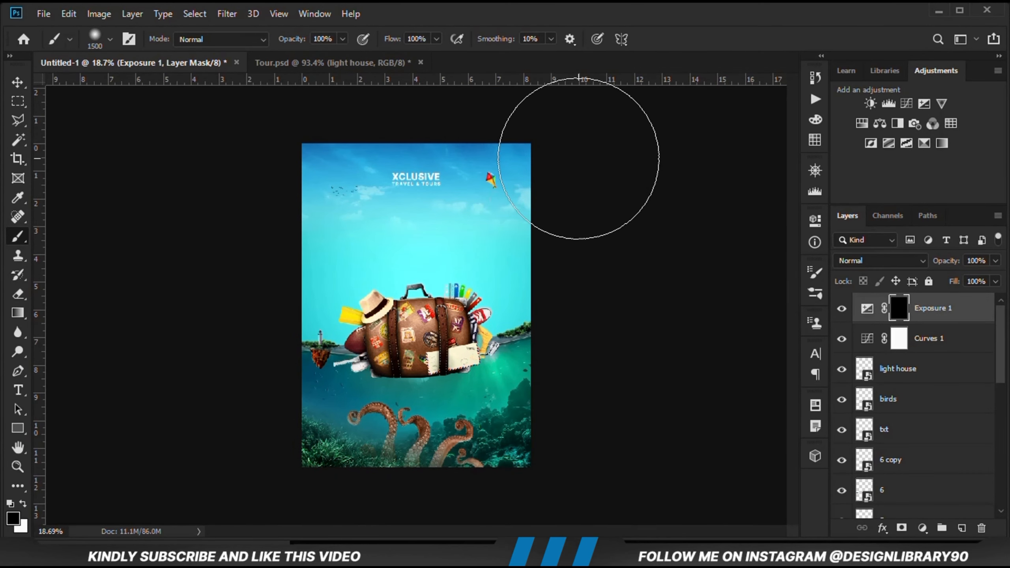
left_click(342, 39)
left_click_drag(345, 55, 325, 59)
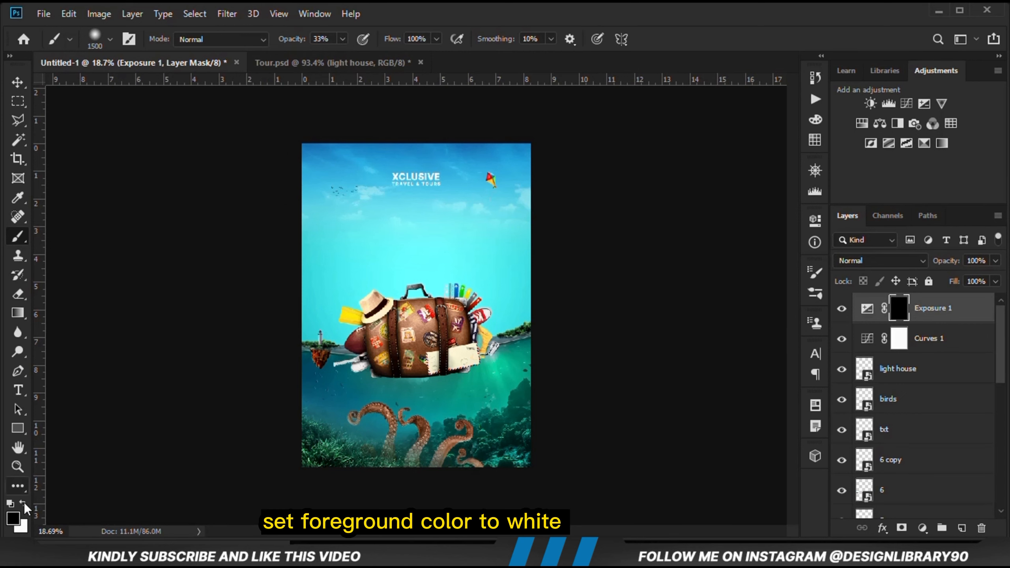
Paint white on the Exposure mask along the poster's left and right edges to darken them
left_click(23, 503)
mouse_move(549, 155)
left_mouse_down()
mouse_move(568, 234)
mouse_move(539, 464)
left_mouse_up()
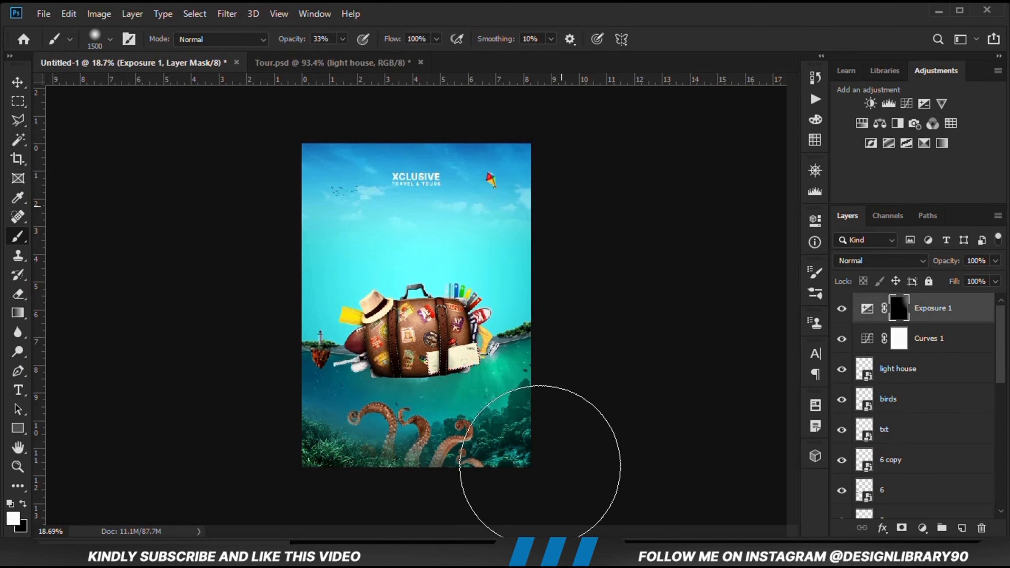
scroll(563, 369, "down", 4)
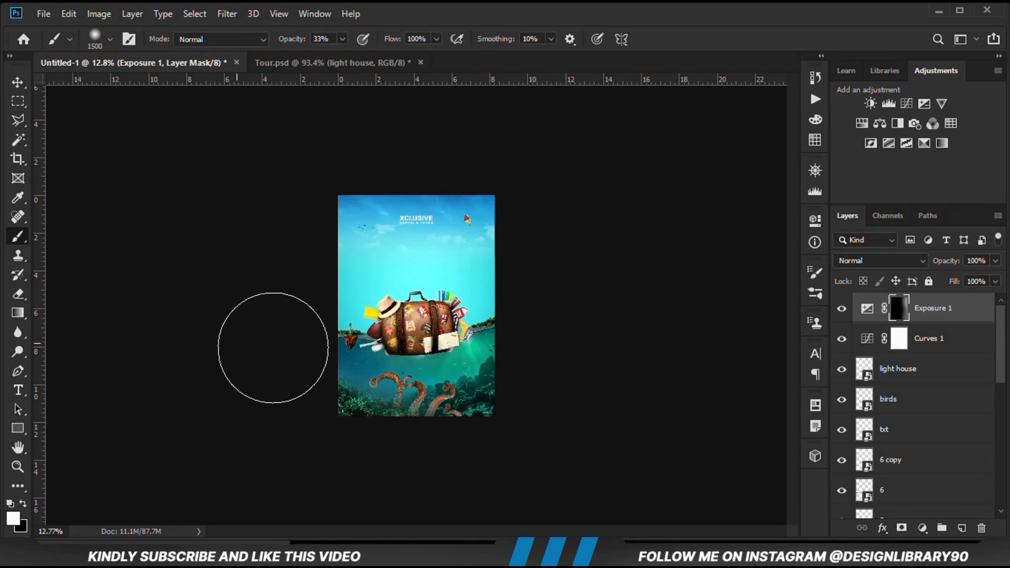
mouse_move(286, 261)
left_mouse_down()
mouse_move(522, 159)
mouse_move(268, 212)
mouse_move(334, 458)
mouse_move(485, 469)
mouse_move(337, 435)
left_mouse_up()
key("ctrl+0")
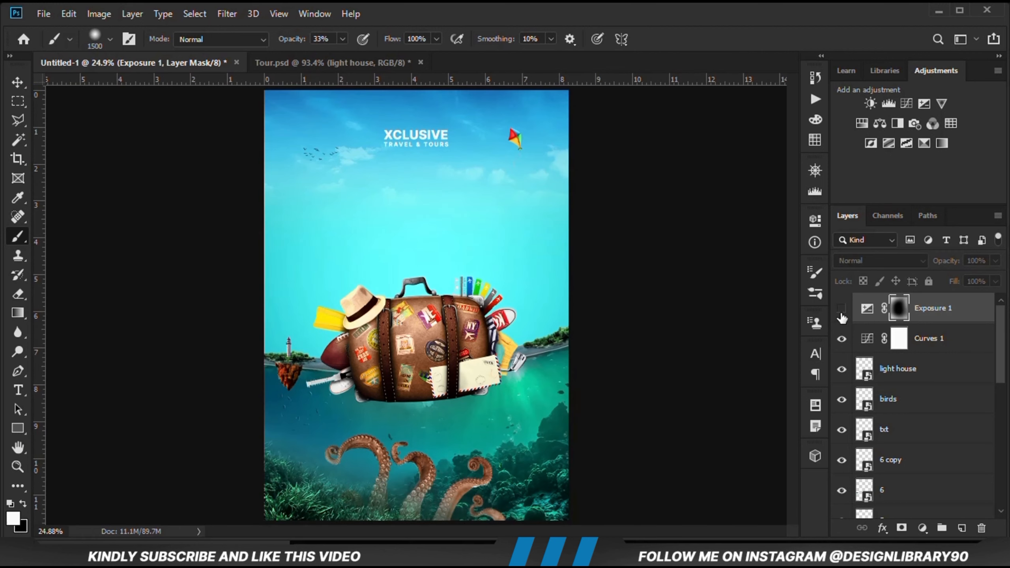
left_click(17, 82)
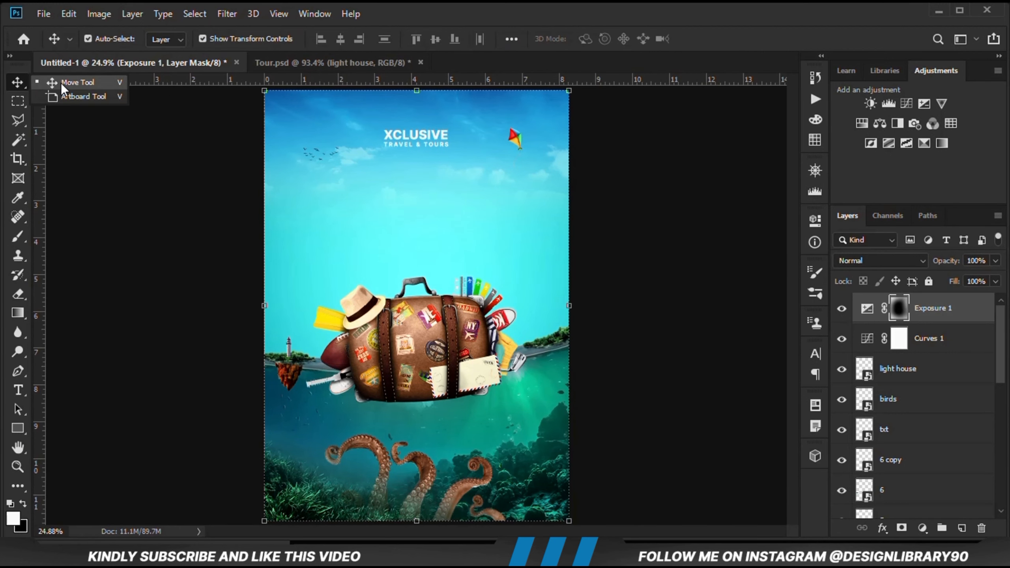
left_click(171, 339)
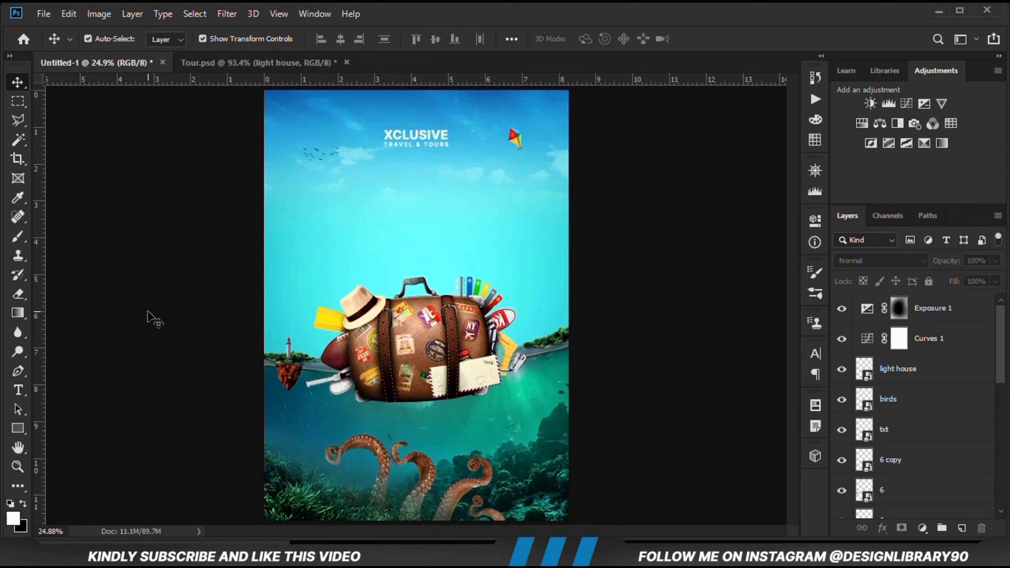
Show the hidden life ring layer 7 in Tour.psd
left_click(212, 63)
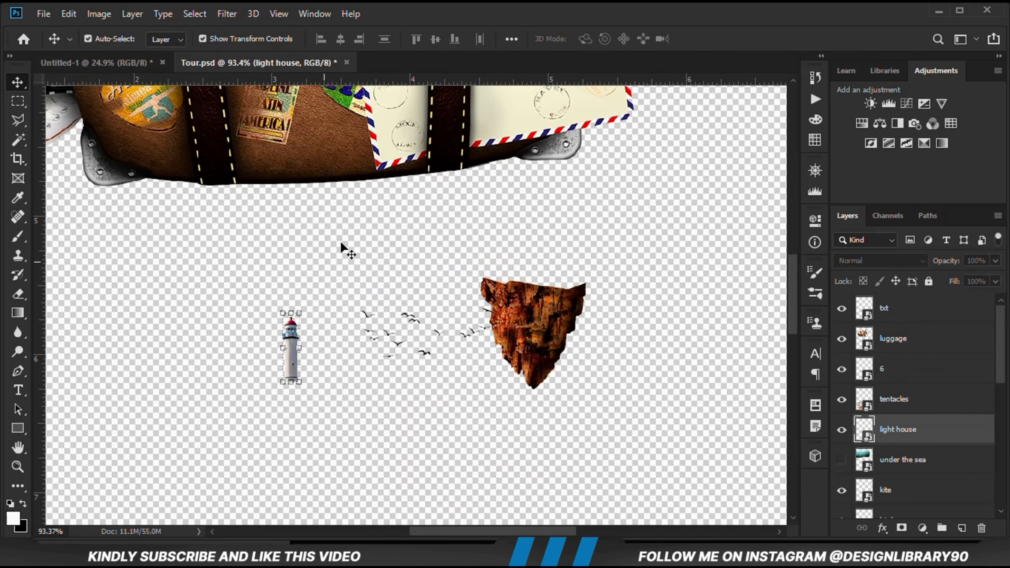
scroll(344, 238, "down", 5)
left_click(482, 357)
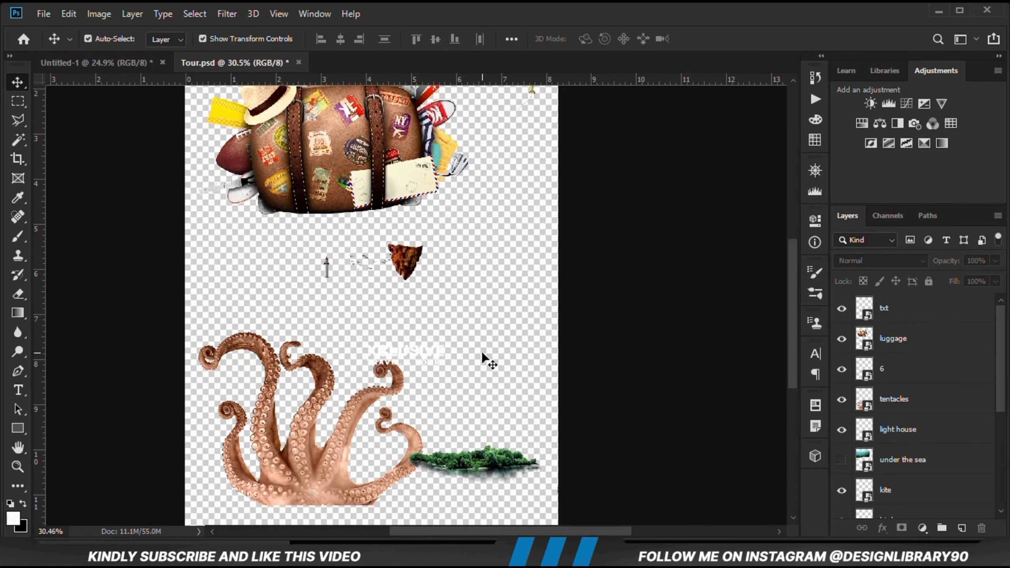
scroll(480, 351, "down", 2)
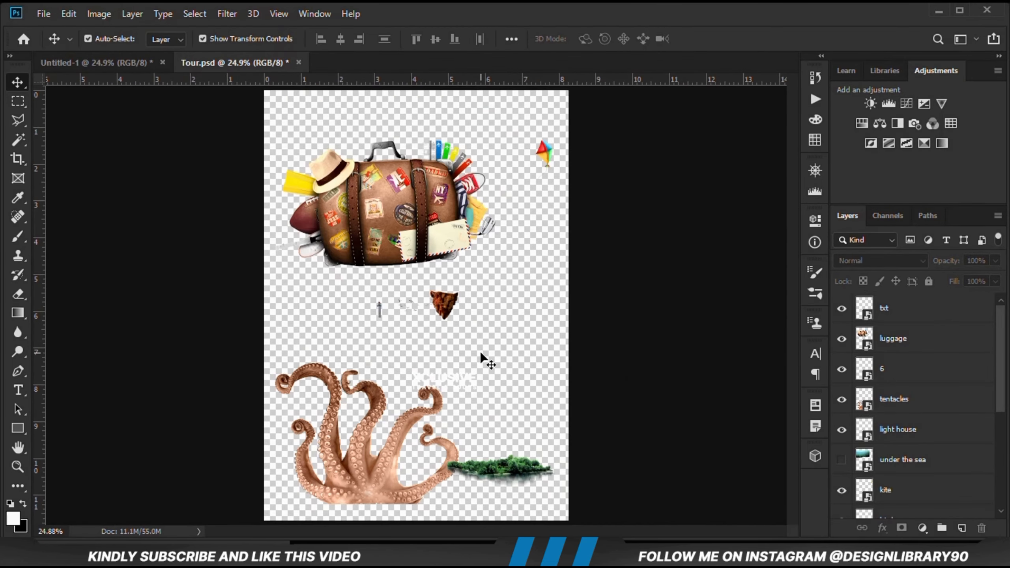
left_click(129, 66)
left_click(225, 65)
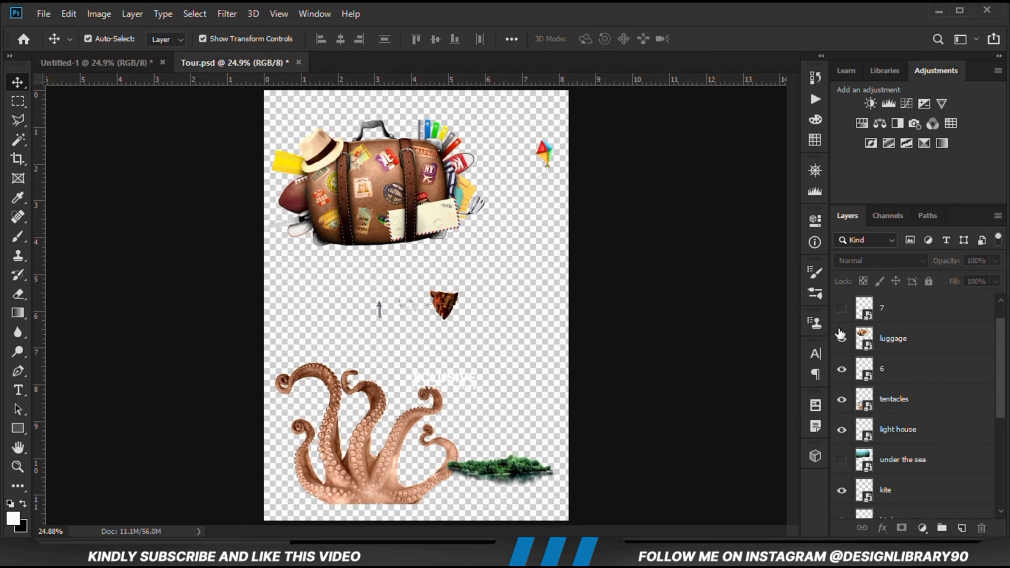
left_click(842, 308)
Copy the life ring into the poster, scale it down slightly, and place it underwater below the suitcase's envelopes
left_click_drag(505, 327, 504, 315)
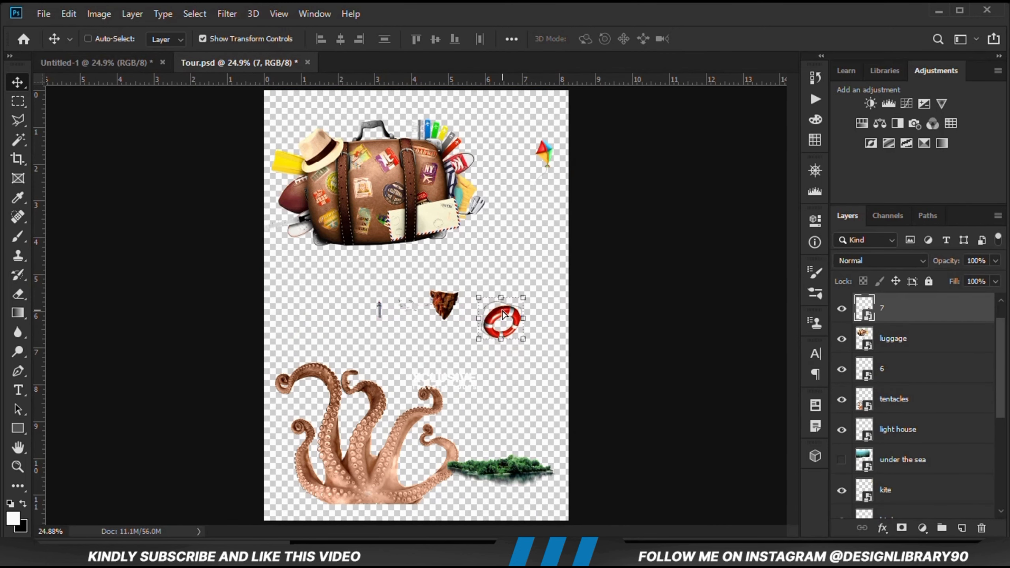
left_click(119, 64)
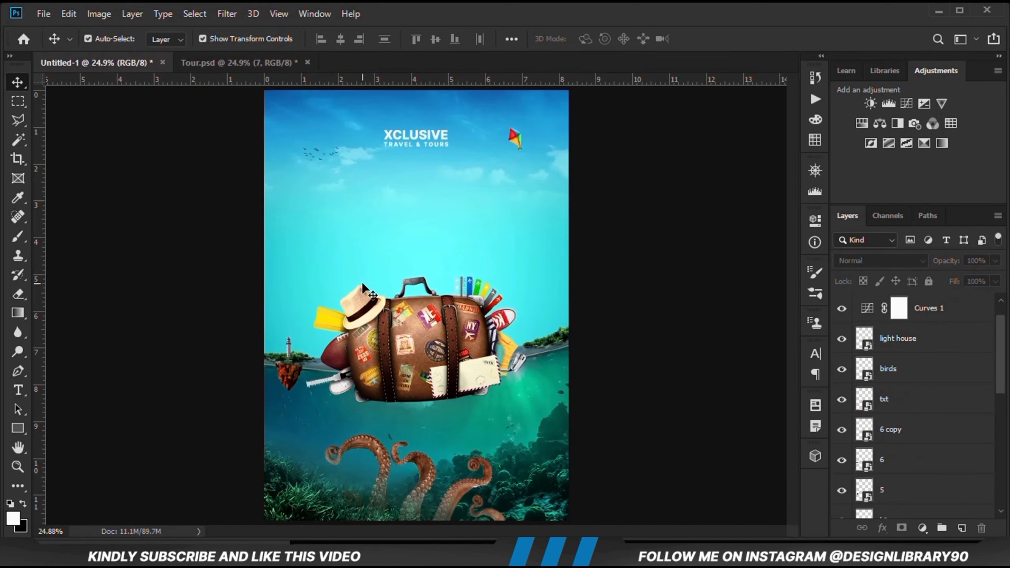
left_click_drag(364, 288, 504, 393)
key("ctrl+t")
key("Return")
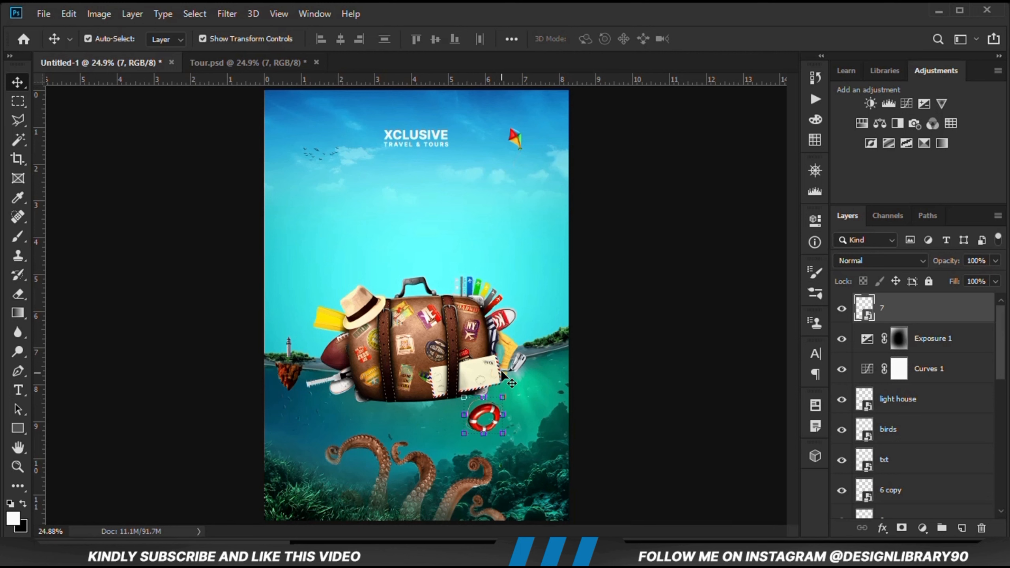
Nudge the life ring slightly down and to the left, and deselect it
key("shift+Down")
key("shift+Down")
key("shift+Down")
key("shift+Down")
key("shift+Left")
key("shift+Left")
key("shift+Left")
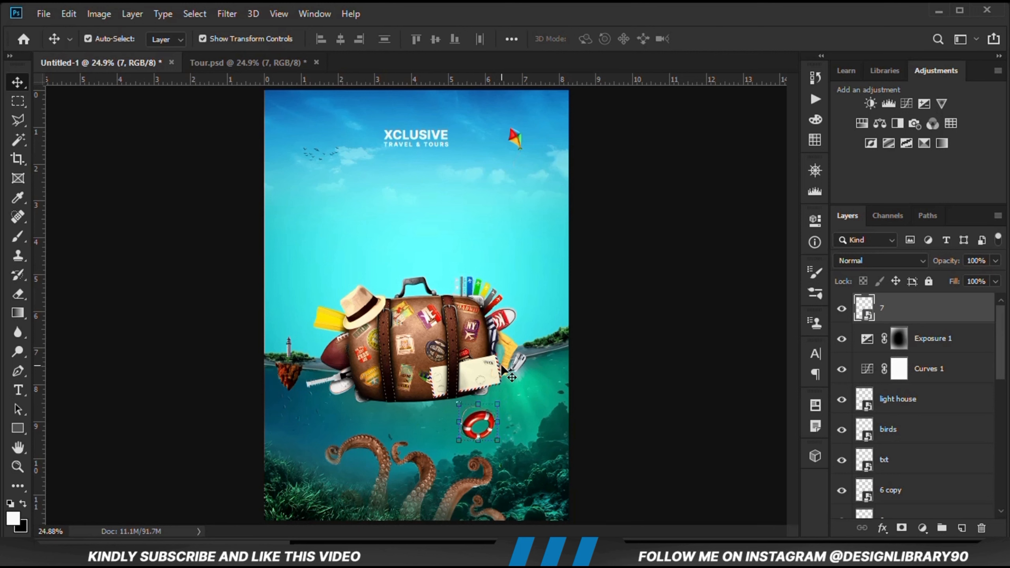
left_click(625, 436)
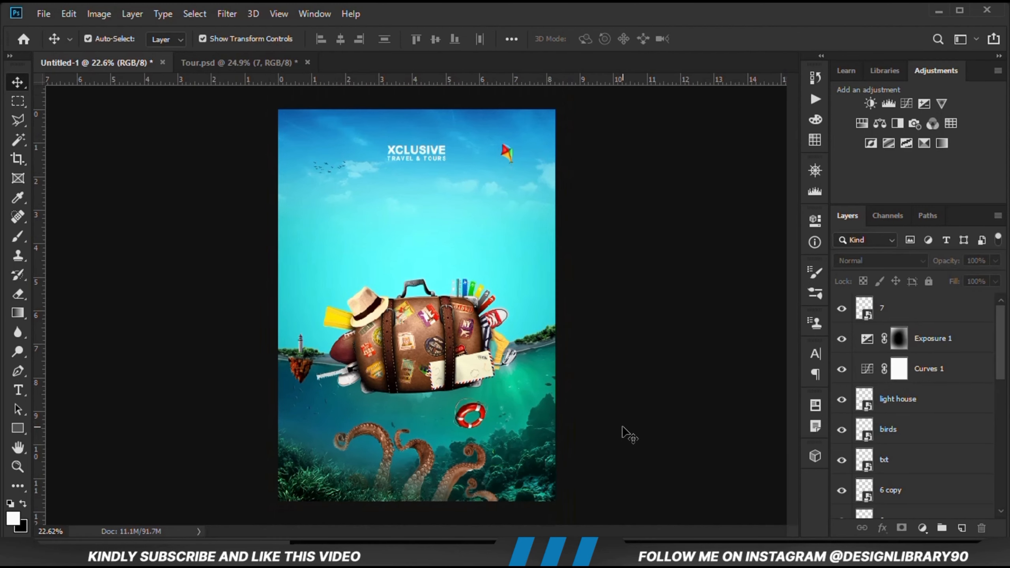
Lock the Exposure 1 layer so that it cannot be picked on the canvas
left_click(421, 458)
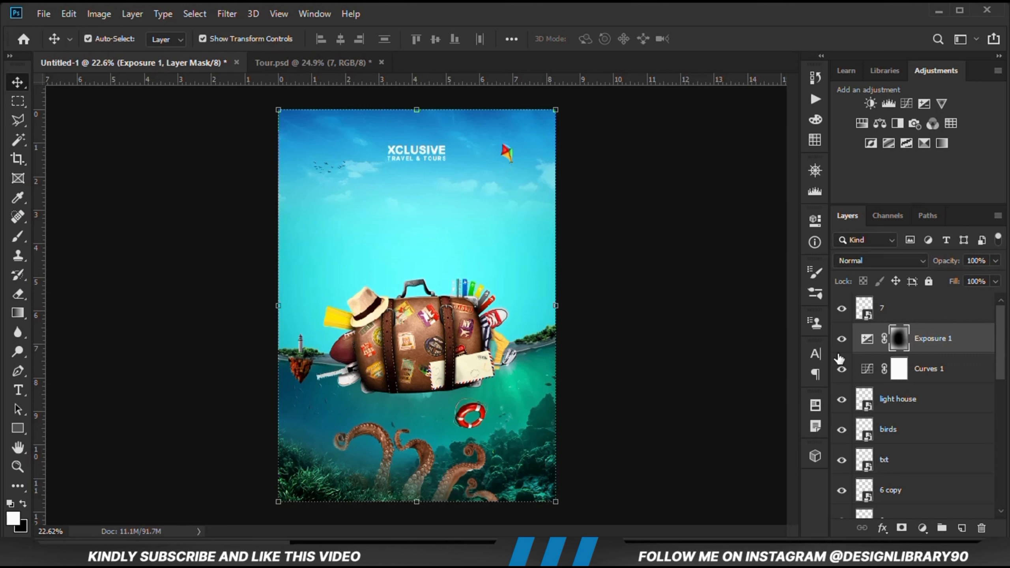
left_click(842, 340)
left_click(842, 340)
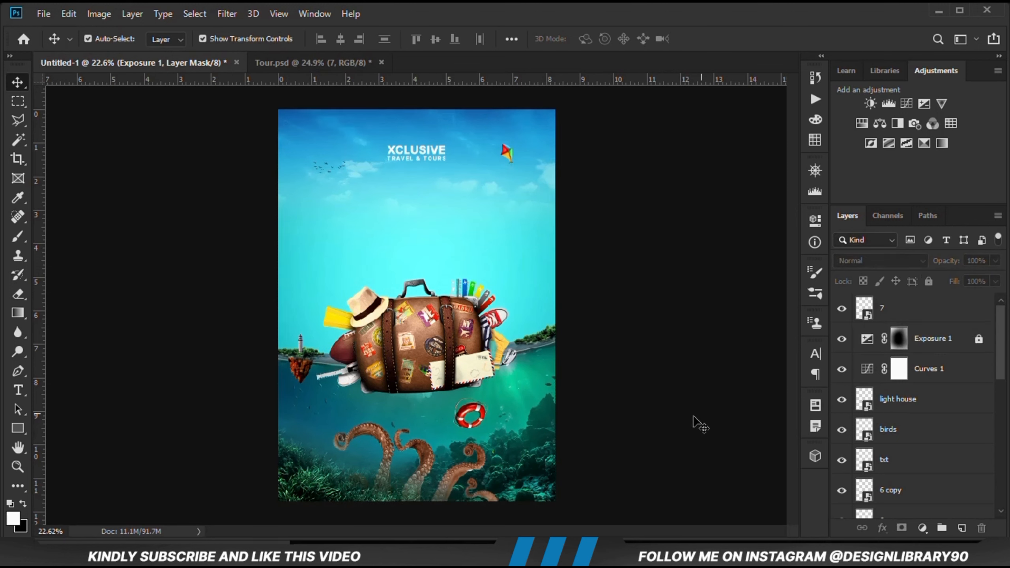
Find the layer covering the tentacles, under the sea, and lock it
left_click(456, 482)
scroll(925, 458, "down", 3)
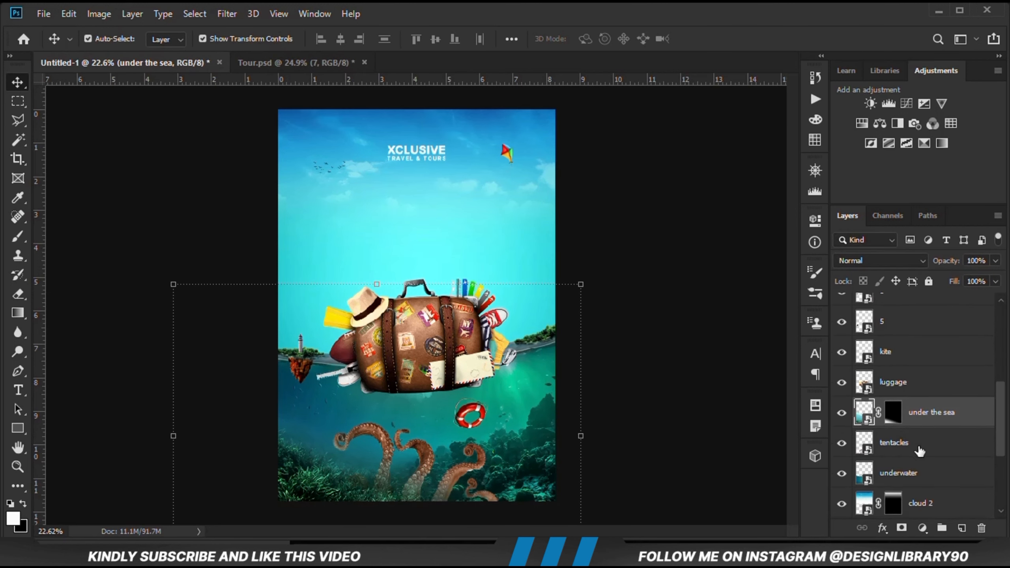
scroll(920, 448, "down", 2)
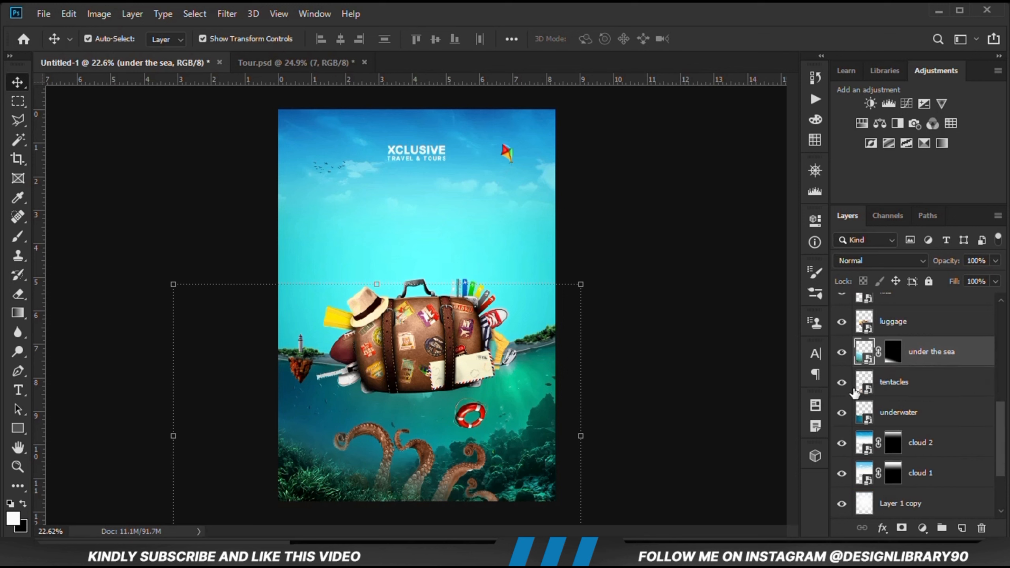
left_click(842, 359)
left_click(843, 359)
left_click(929, 281)
Add a Solid Color fill layer directly above the tentacles layer, using hex 008b80 copied from the Notepad list
left_click(460, 468)
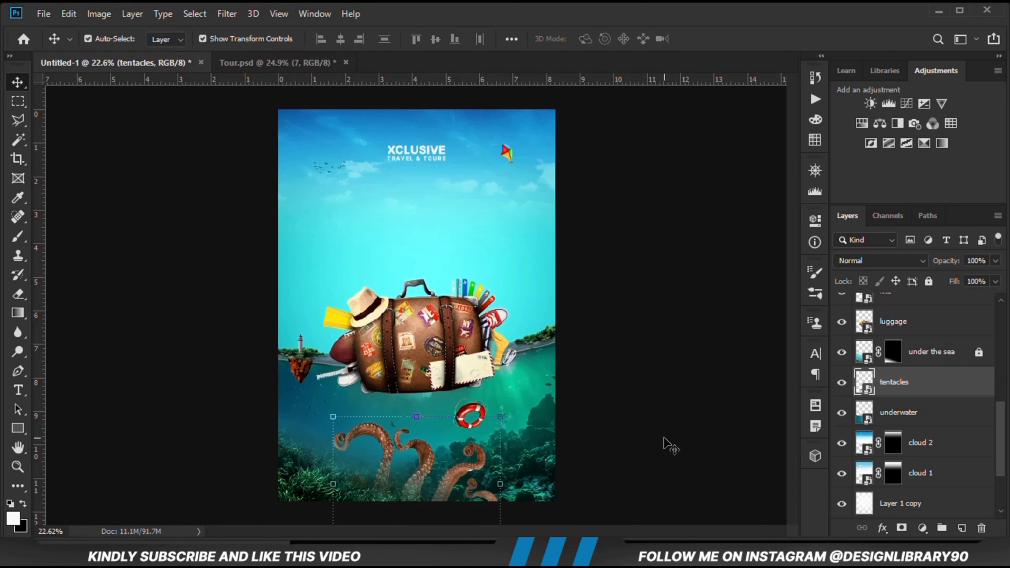
left_click(921, 528)
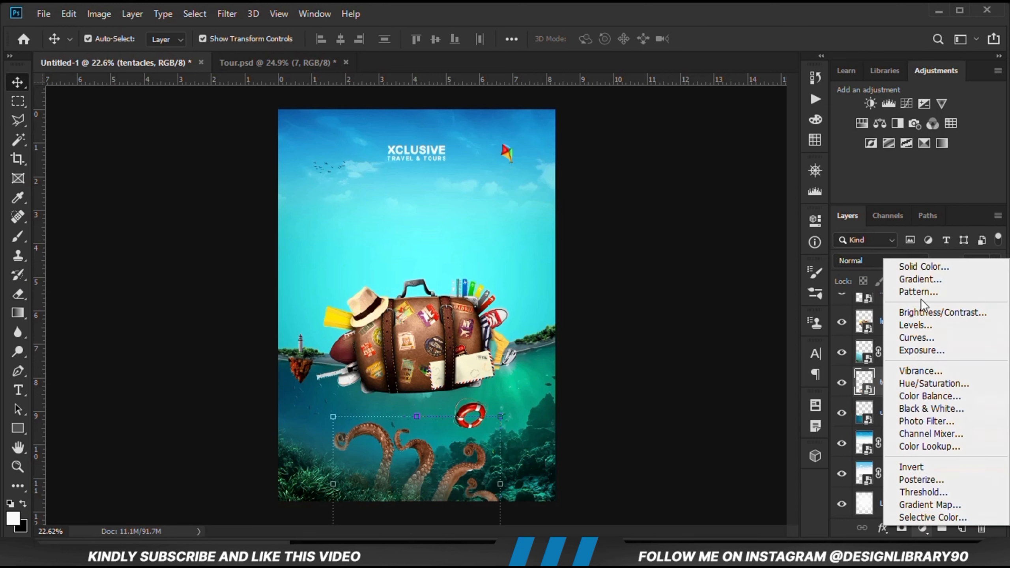
left_click(927, 267)
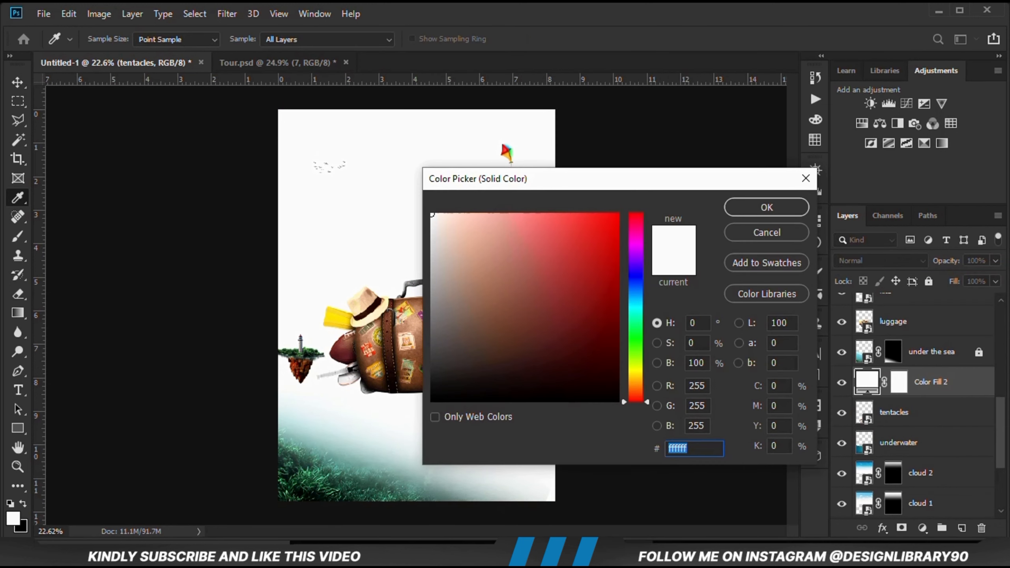
key("alt+Tab")
left_click(445, 259)
double_click(434, 248)
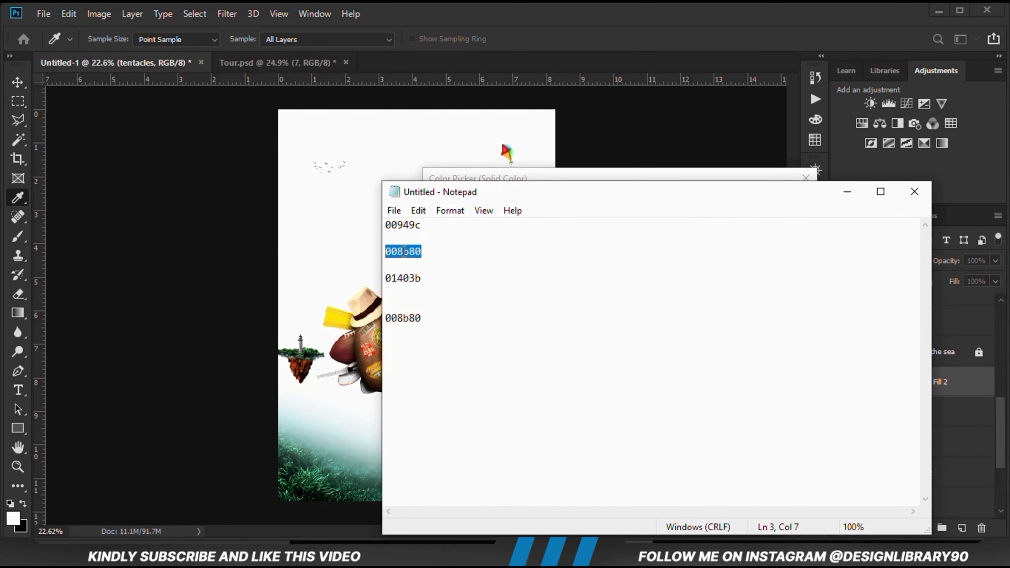
right_click(419, 254)
left_click(441, 299)
key("alt+Tab")
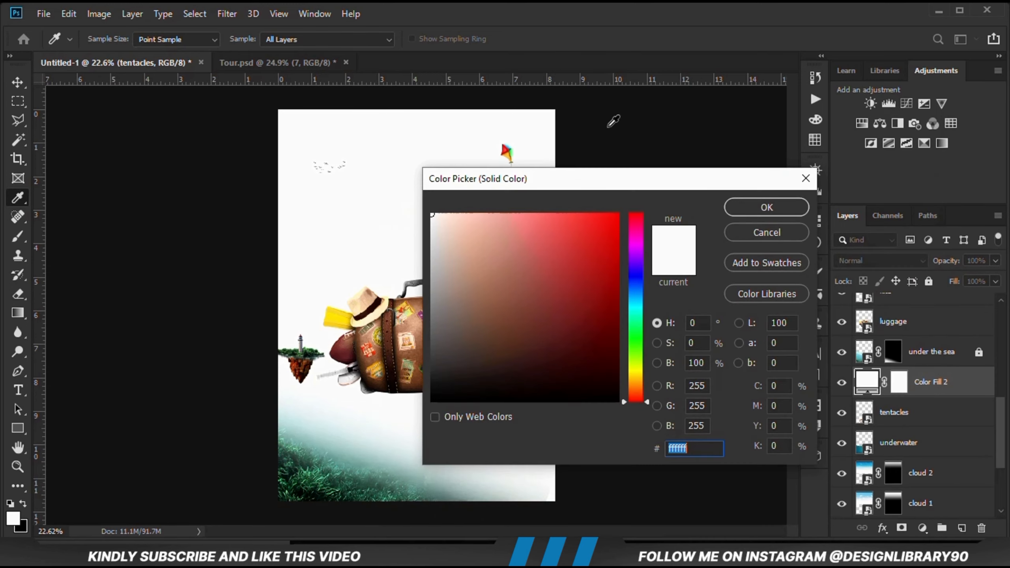
right_click(677, 451)
left_click(713, 312)
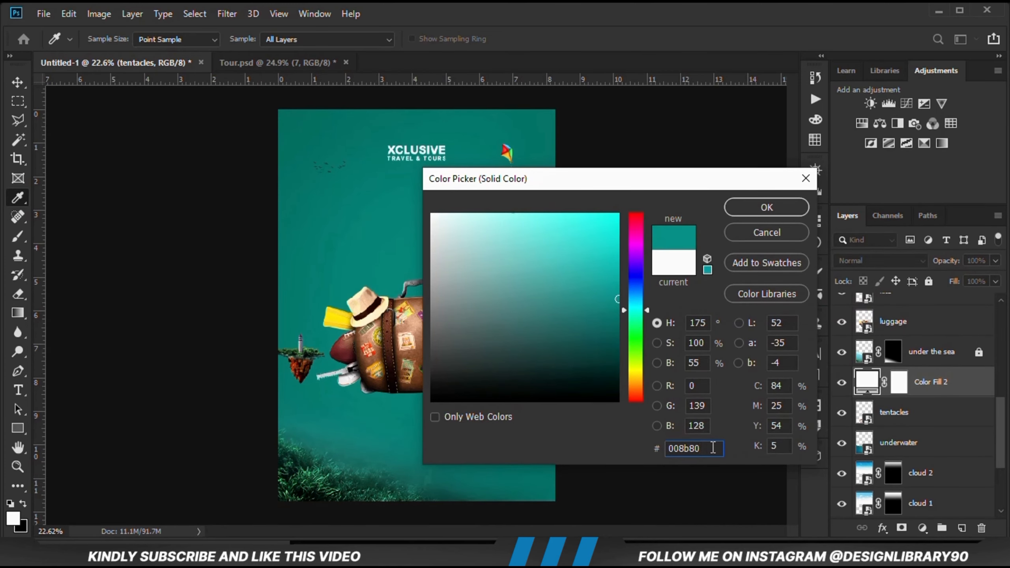
left_click(747, 208)
Clip the teal color fill to the tentacles layer and set its blend mode to Soft Light
left_click(841, 383)
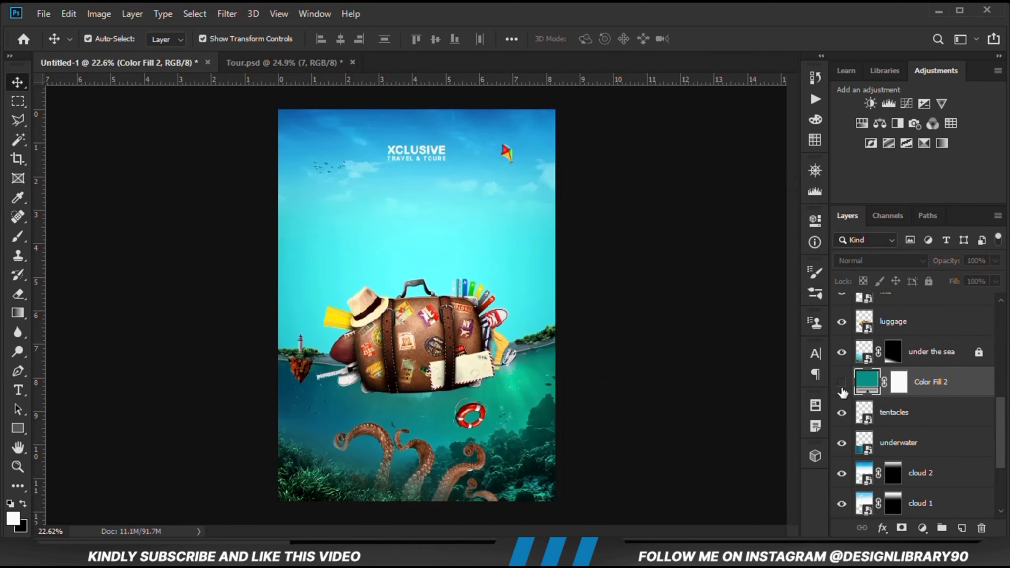
left_click(841, 388)
right_click(925, 386)
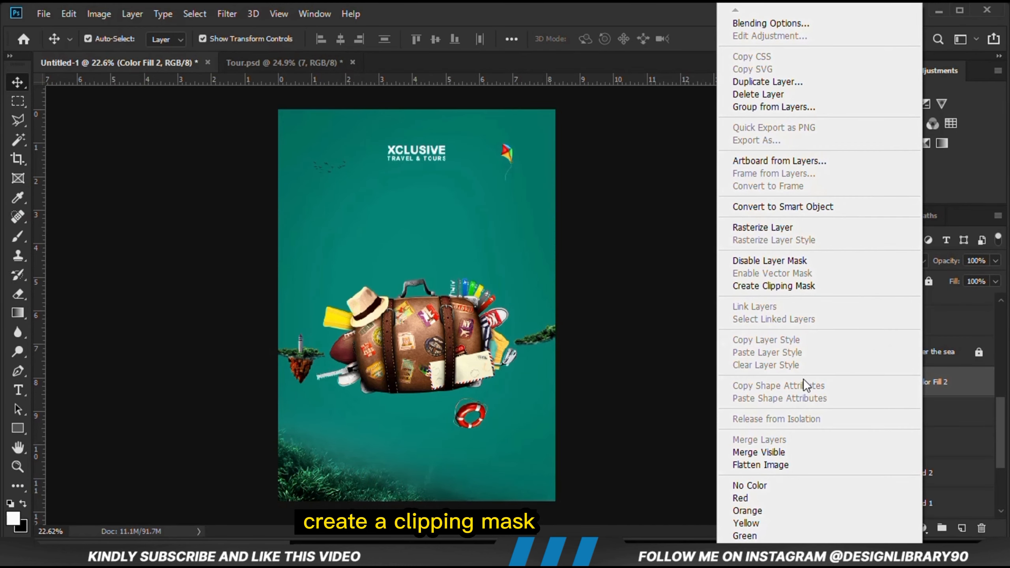
left_click(768, 287)
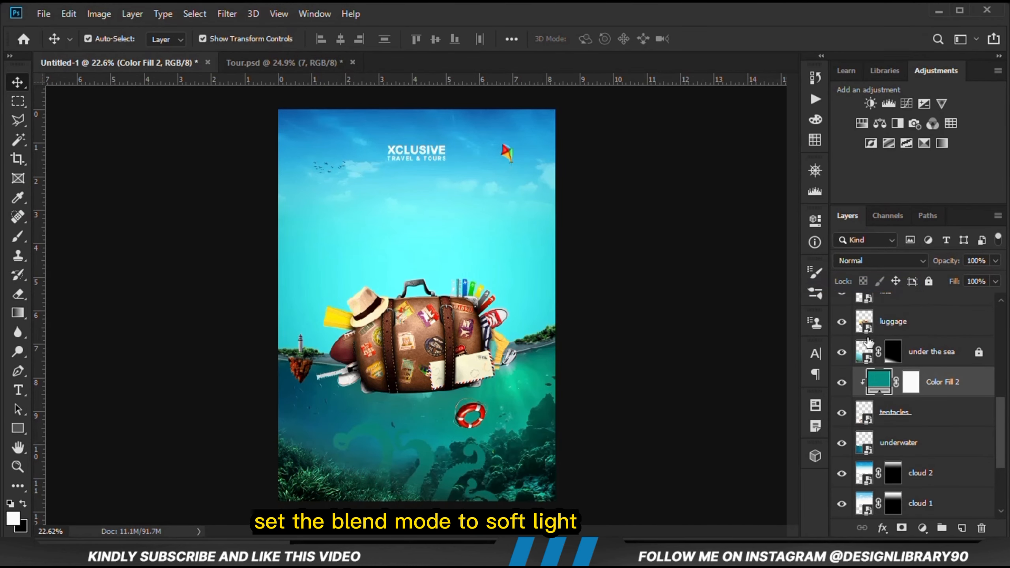
left_click(876, 264)
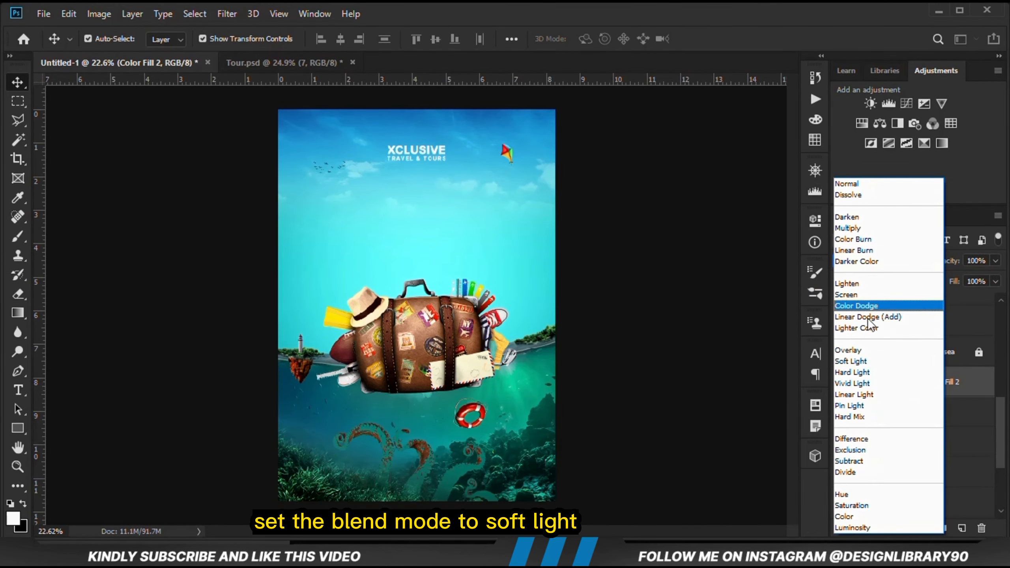
left_click(866, 361)
left_click(842, 382)
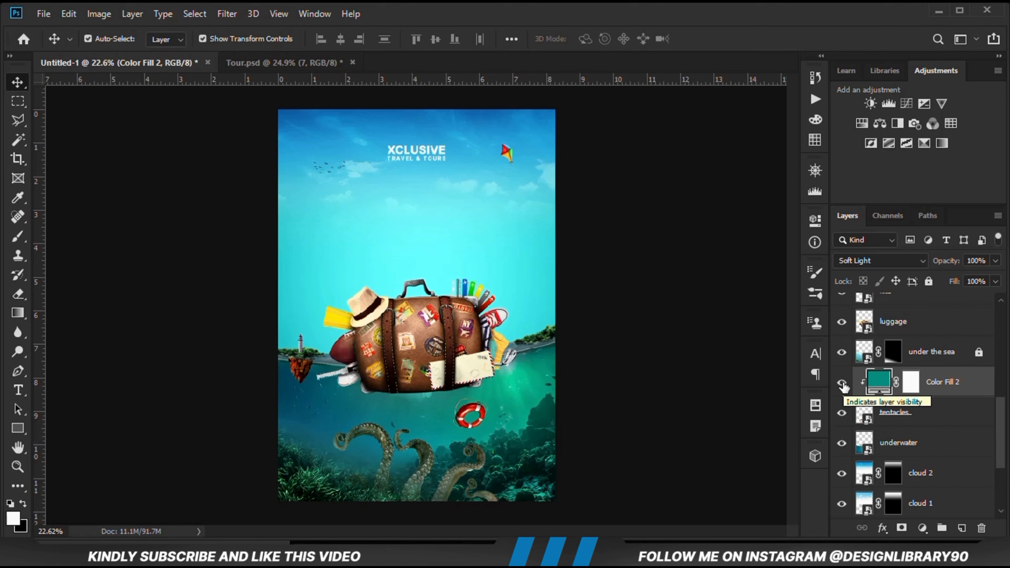
left_click(921, 528)
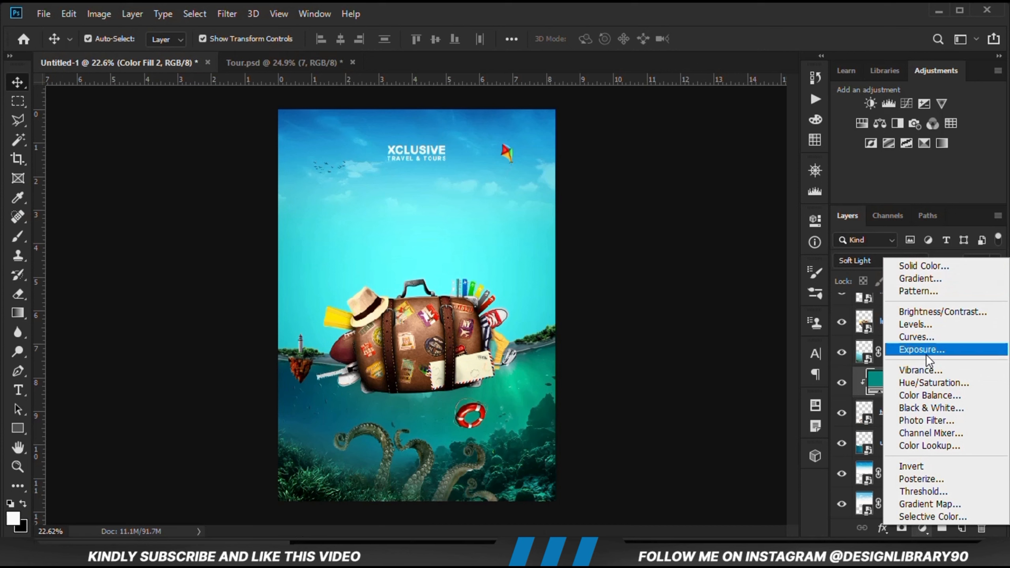
left_click(735, 380)
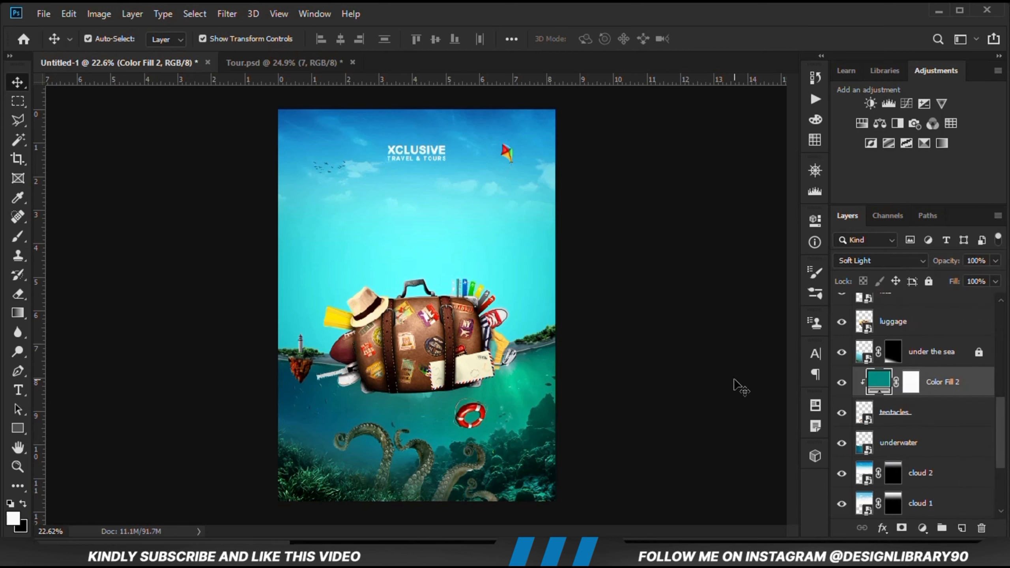
left_click(922, 527)
left_click(930, 337)
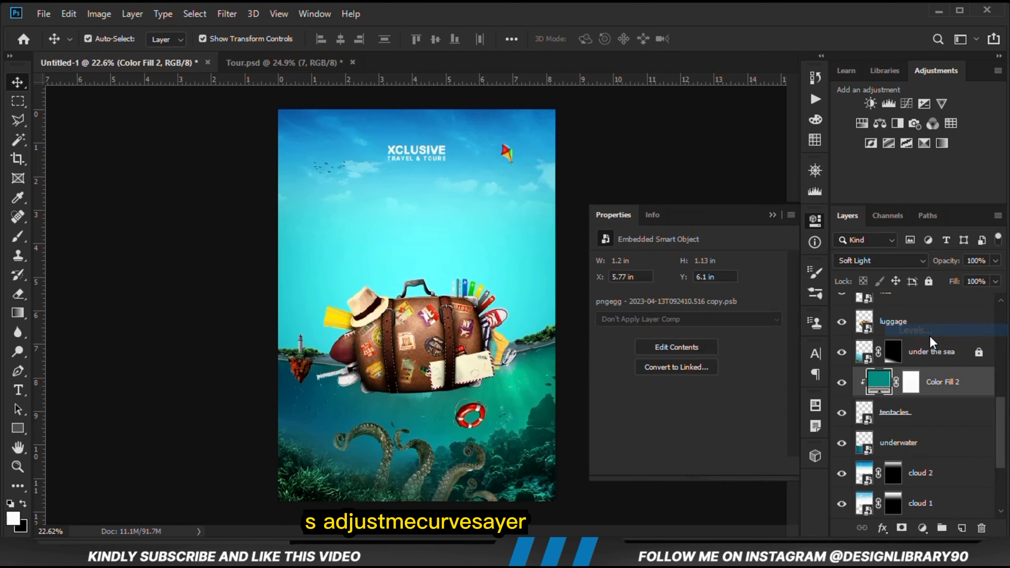
left_click(814, 219)
left_click(929, 384)
key("Delete")
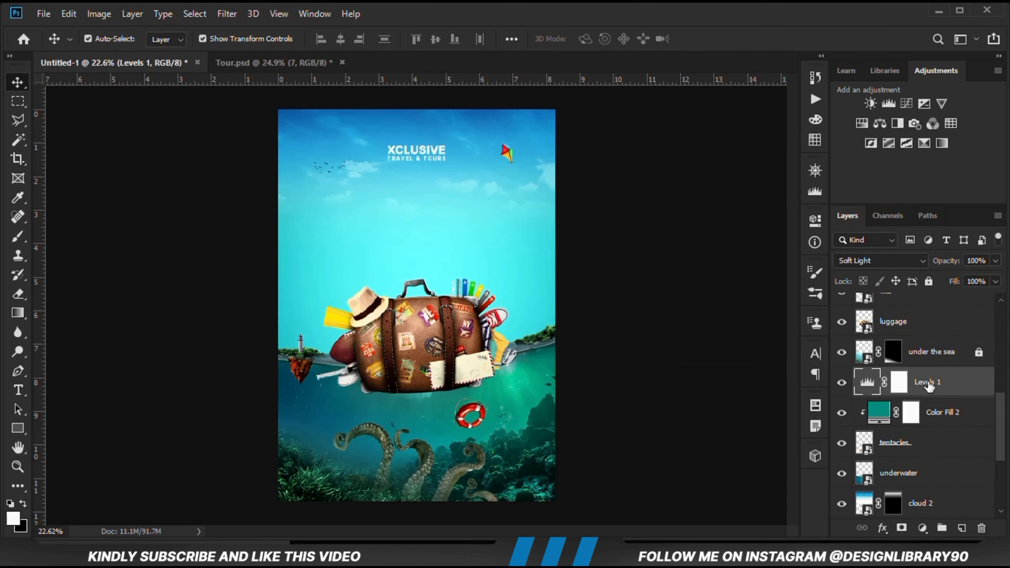
Add a Curves adjustment clipped to the tentacles above the teal fill, slightly lowering the shadows and midtones, and compare before and after
left_click(920, 527)
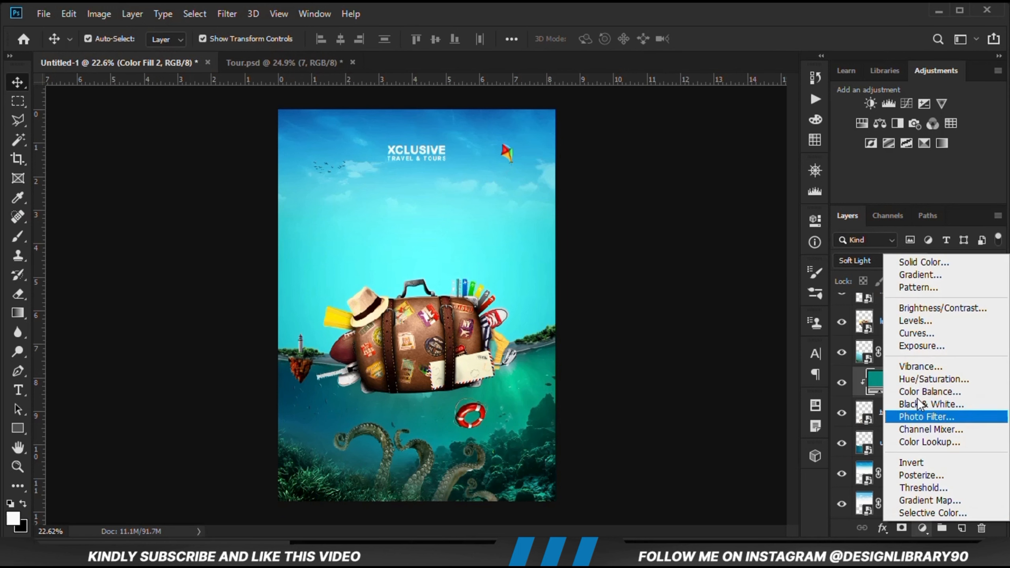
left_click(926, 332)
left_click(688, 466)
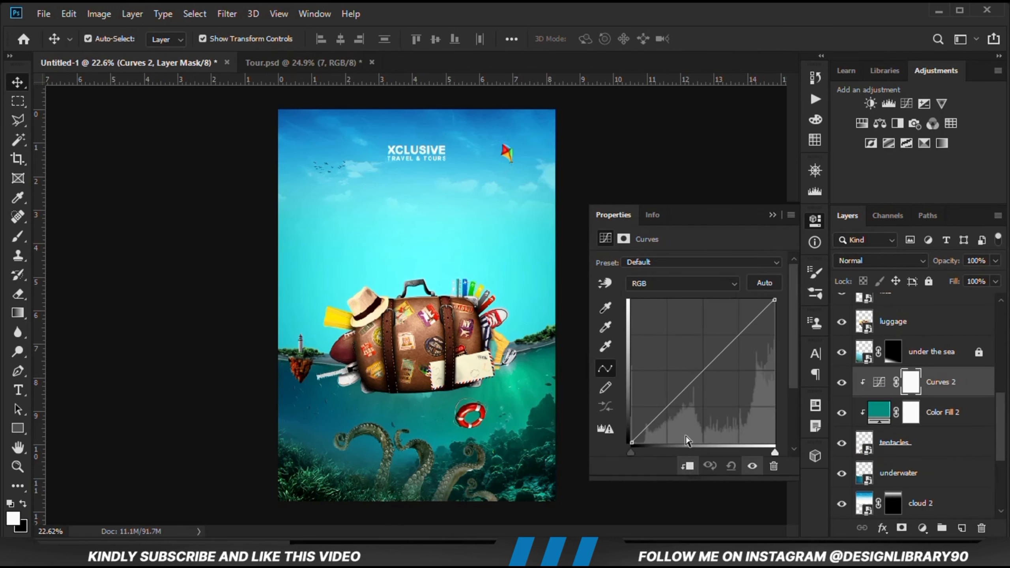
left_click_drag(659, 415, 665, 415)
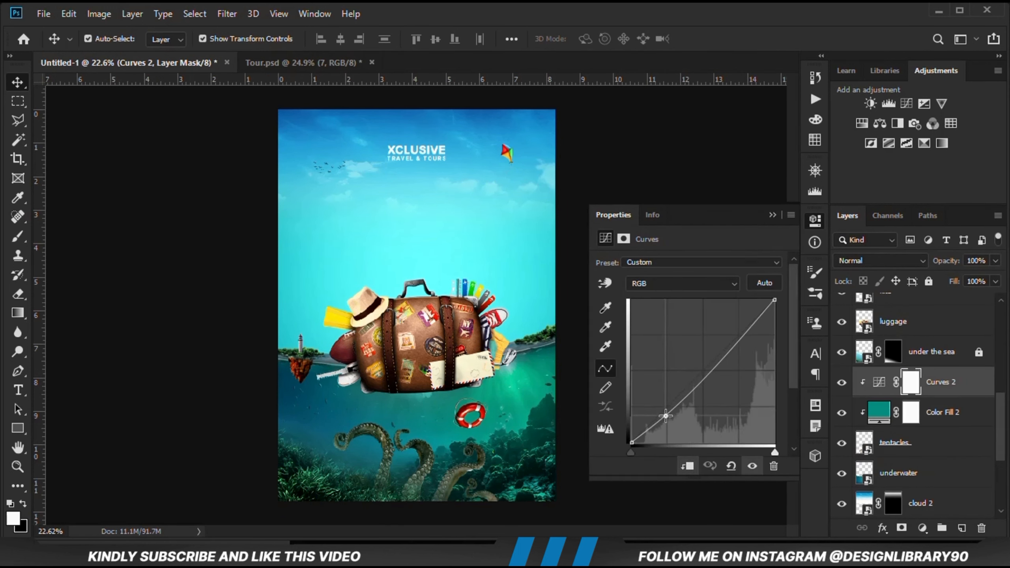
left_click_drag(718, 360, 720, 358)
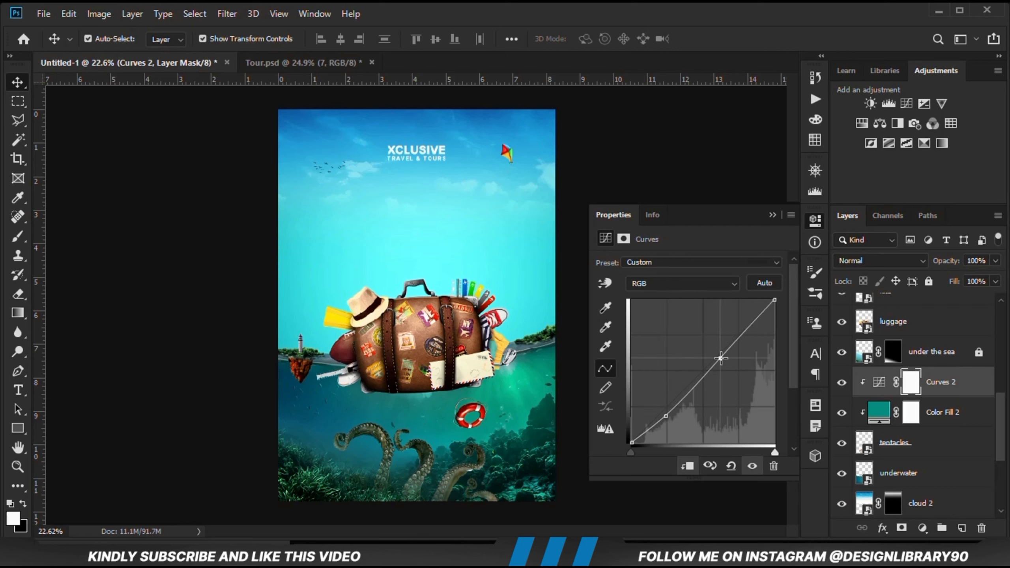
left_click(752, 467)
left_click(752, 466)
left_click(772, 215)
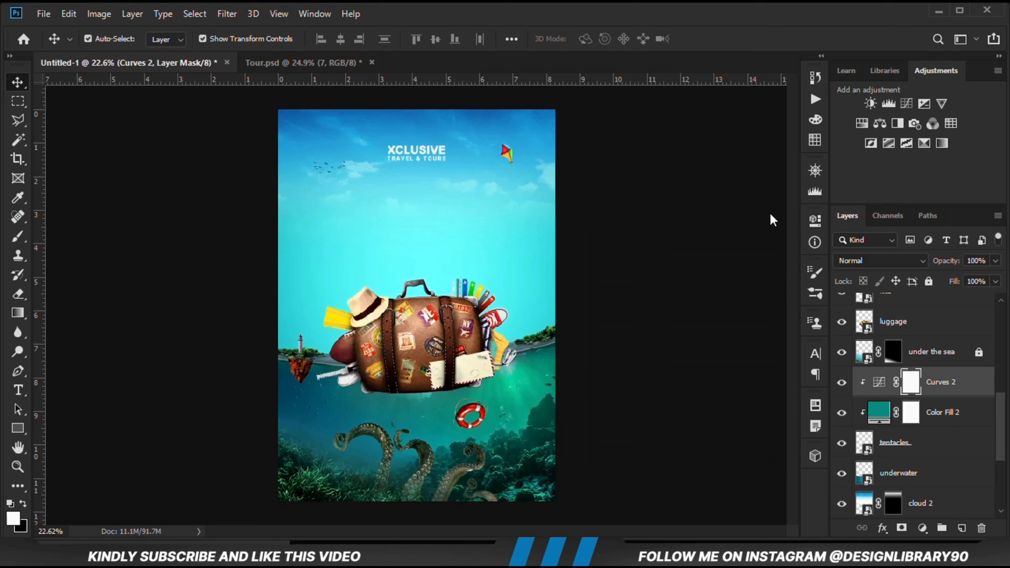
left_click(845, 382)
left_click(845, 382)
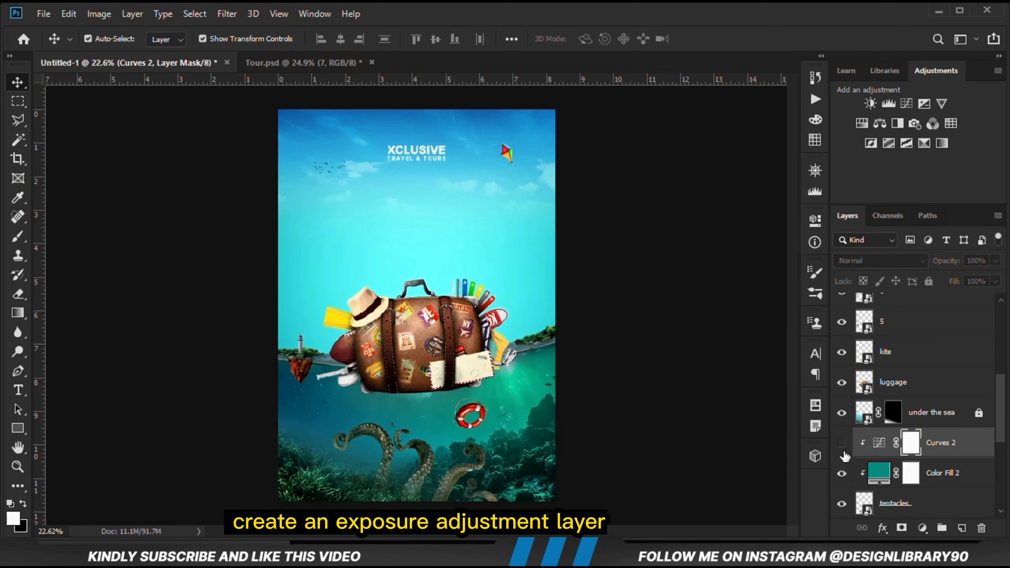
left_click(842, 444)
Add an Exposure adjustment clipped to the tentacles, set Exposure to -11.67, and invert its mask to black
left_click(922, 527)
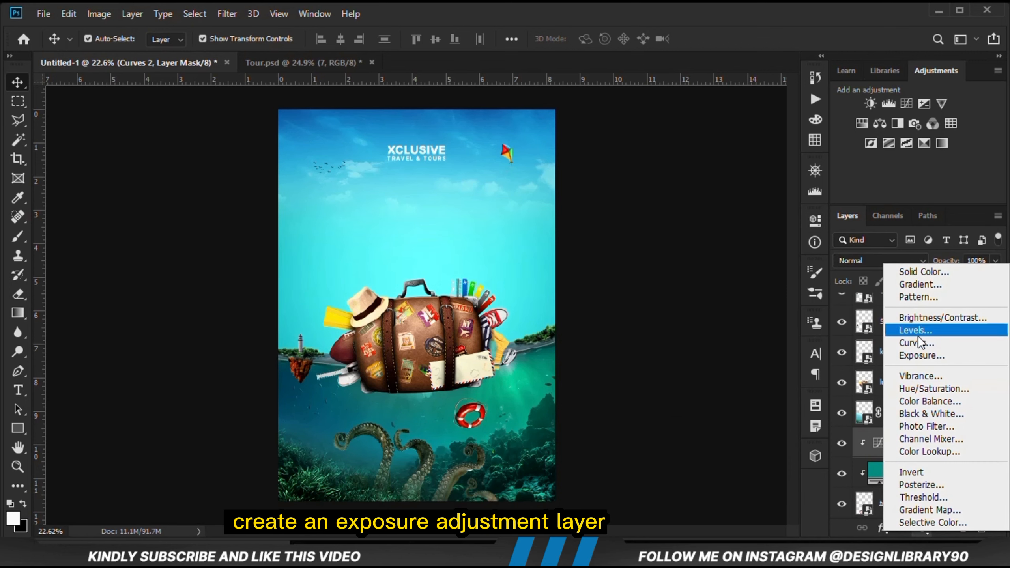
left_click(921, 355)
left_click(687, 468)
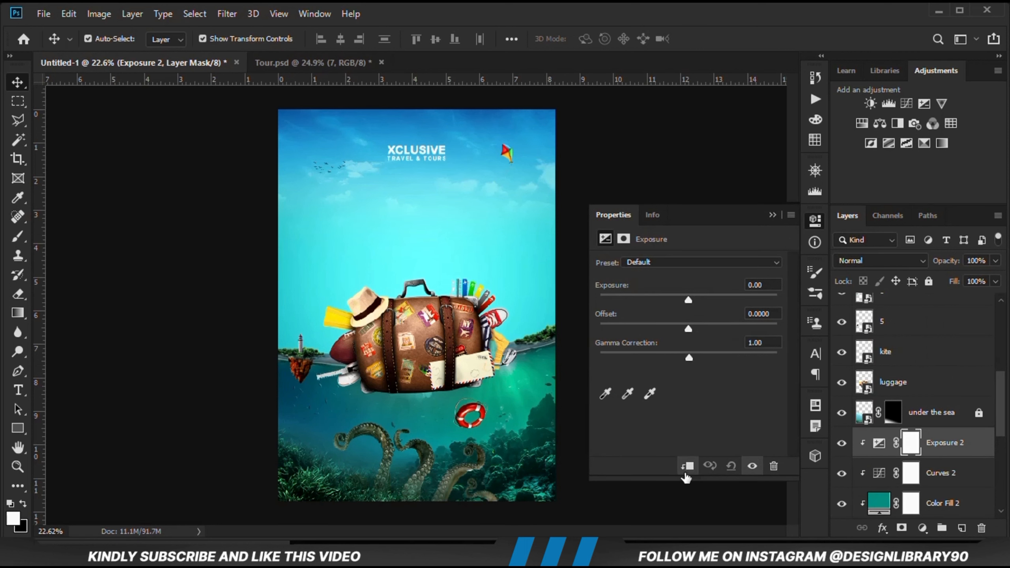
left_click_drag(644, 299, 621, 300)
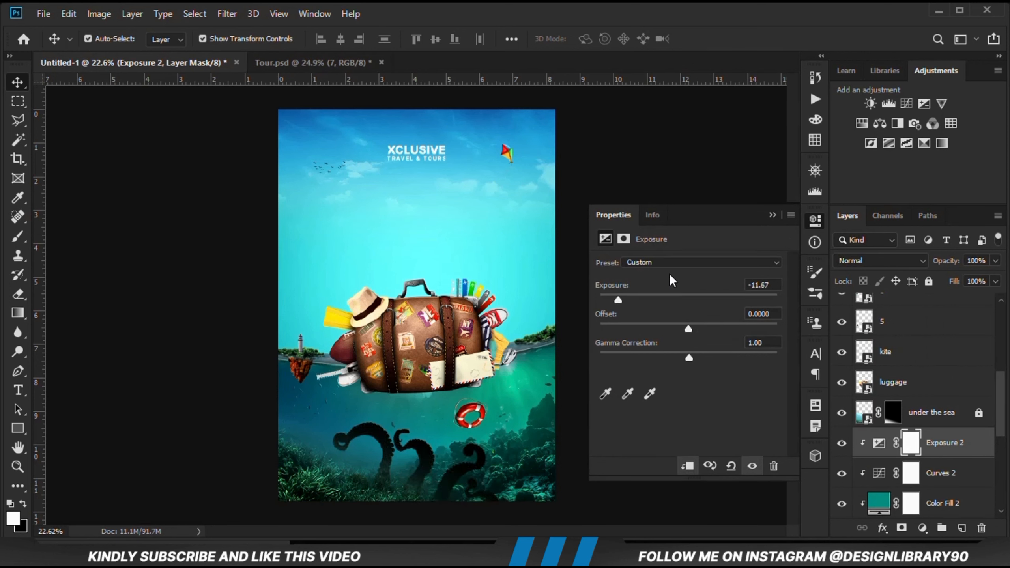
left_click(772, 215)
left_click(842, 443)
left_click(842, 443)
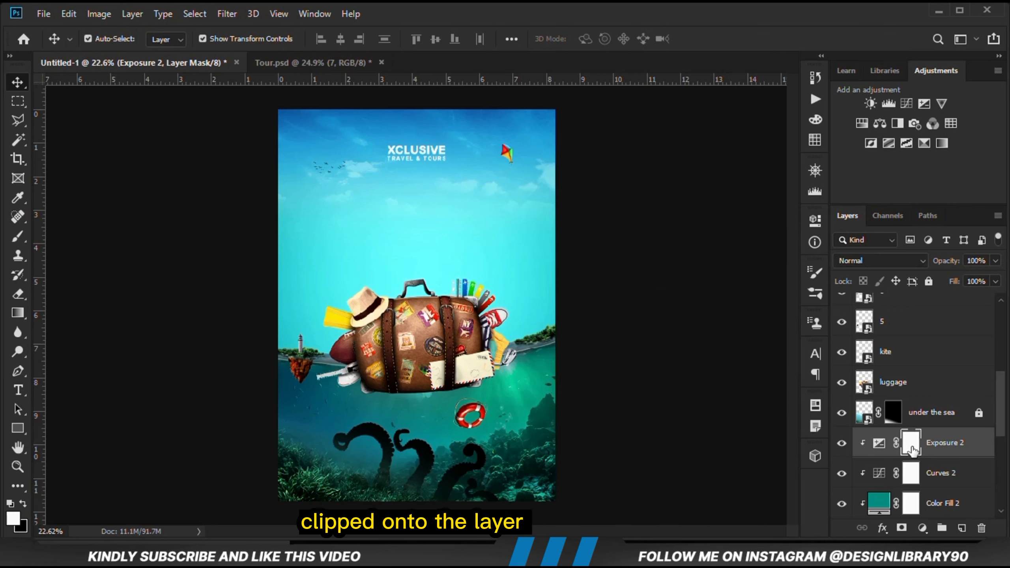
key("ctrl+i")
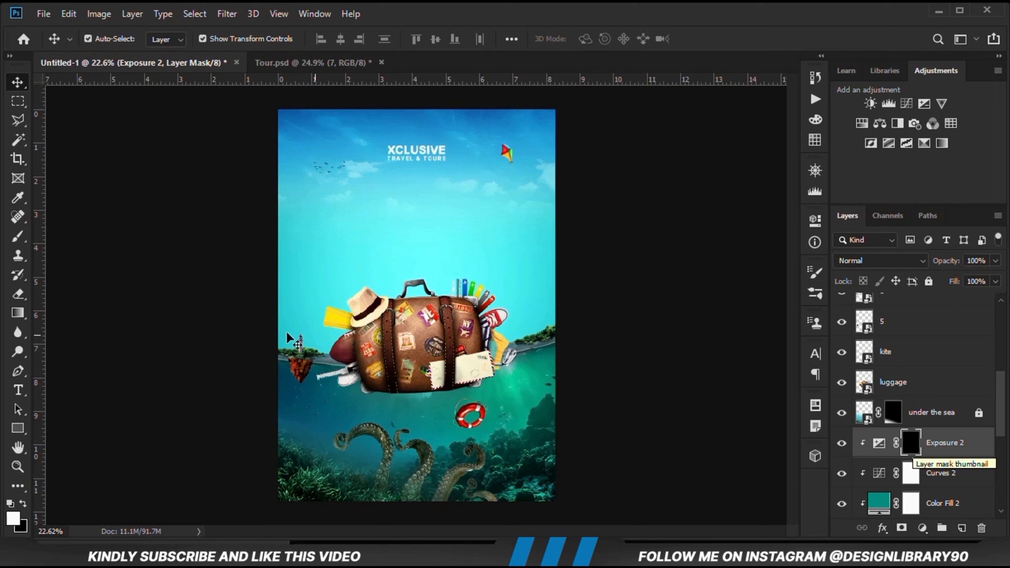
Paint white on the new Exposure mask along the tentacles' bases, using a soft 500 px brush at 17% opacity
left_click(18, 236)
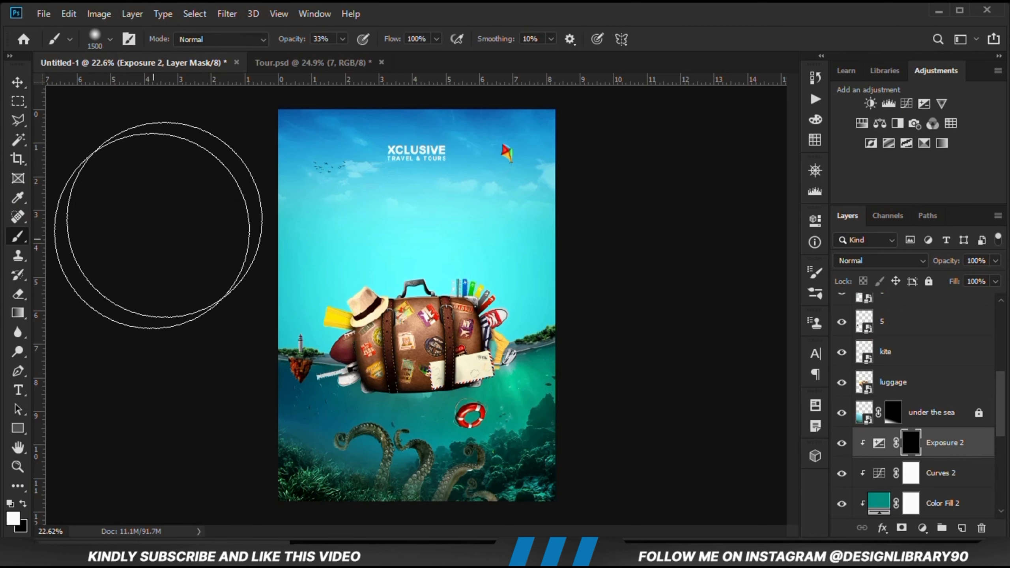
left_click(342, 39)
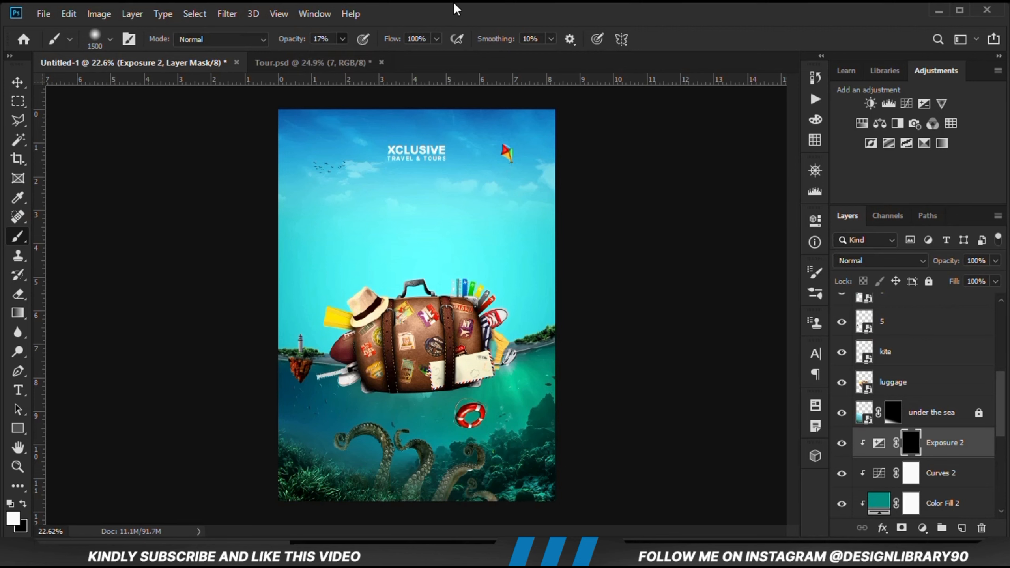
left_click(13, 517)
left_click(703, 452)
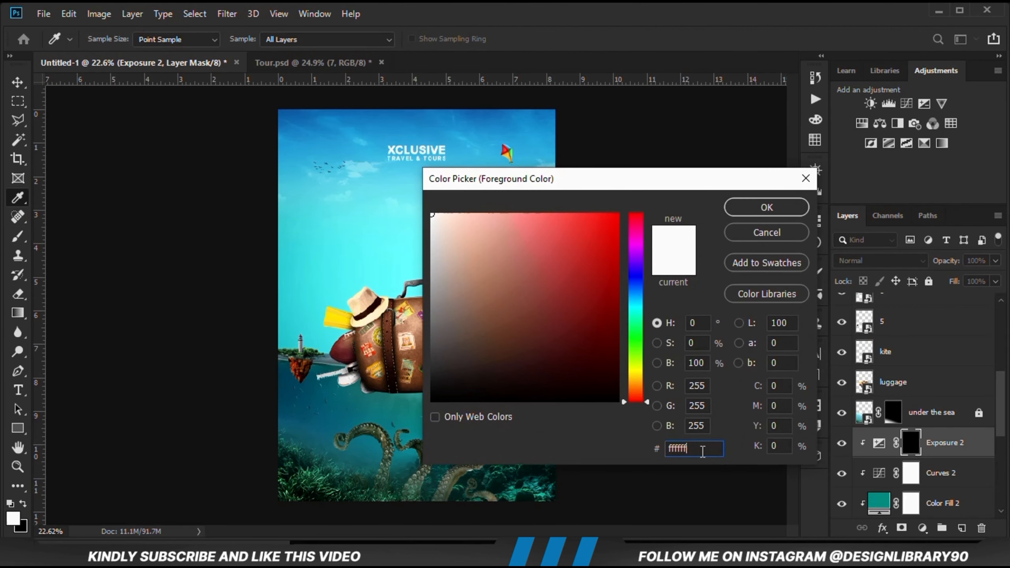
left_click(736, 210)
scroll(416, 306, "down", 3)
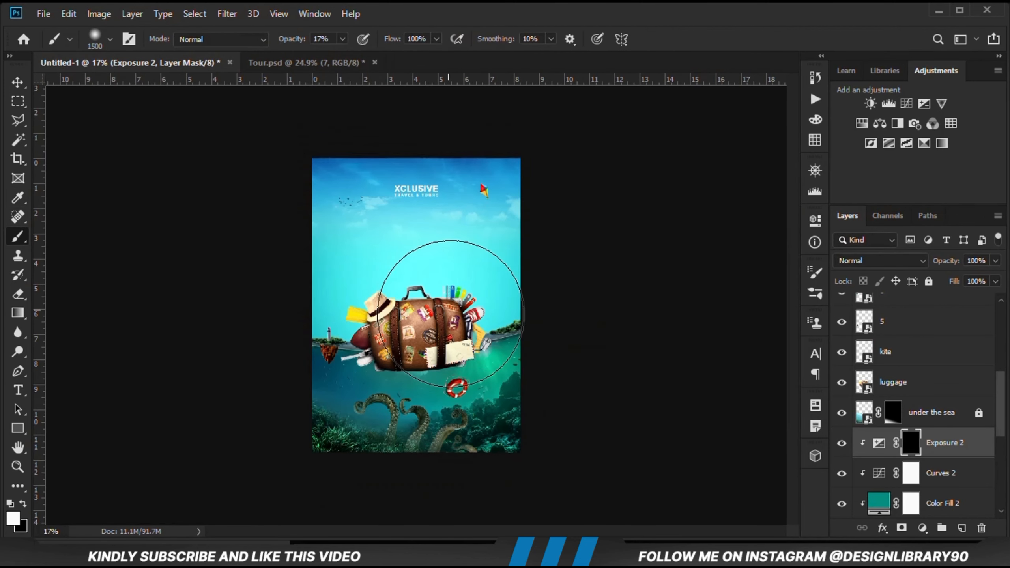
key("bracketleft")
key("bracketleft")
key("bracketleft")
key("bracketleft")
key("bracketleft")
key("bracketleft")
key("bracketleft")
key("bracketleft")
key("bracketleft")
left_click(423, 462)
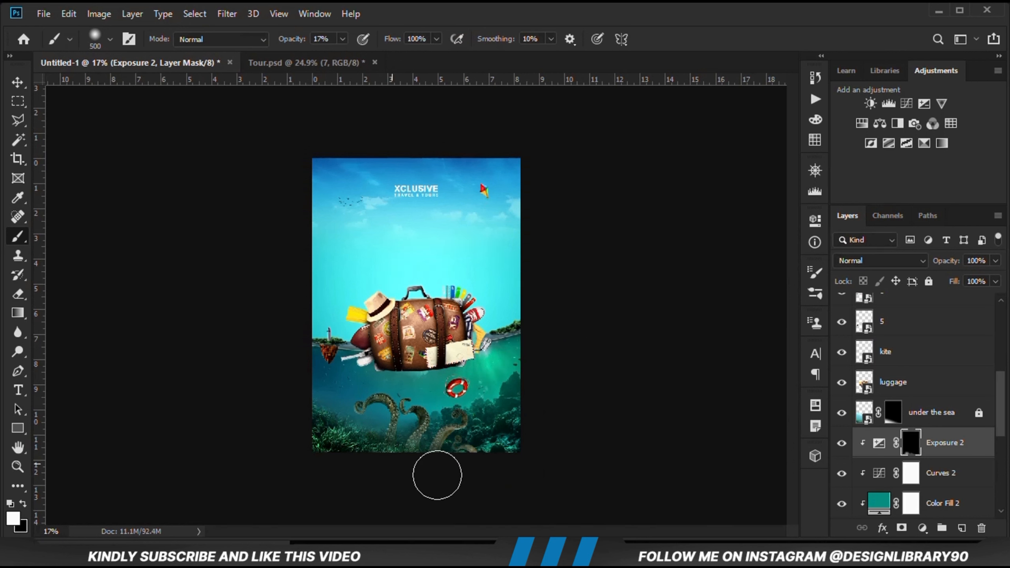
mouse_move(475, 467)
left_mouse_down()
mouse_move(440, 485)
mouse_move(426, 468)
mouse_move(316, 458)
mouse_move(356, 446)
left_mouse_up()
Lower the brush opacity to 10%, paint more shading over the tentacles on the Exposure 2 mask, and compare before and after
left_click(343, 39)
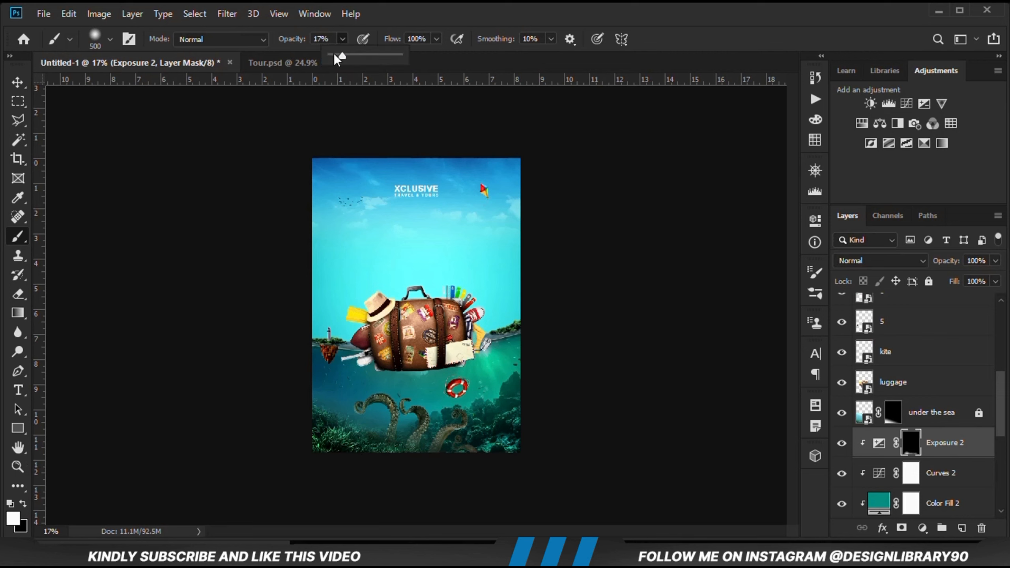
left_click_drag(334, 55, 338, 55)
left_click(404, 3)
scroll(392, 453, "up", 3)
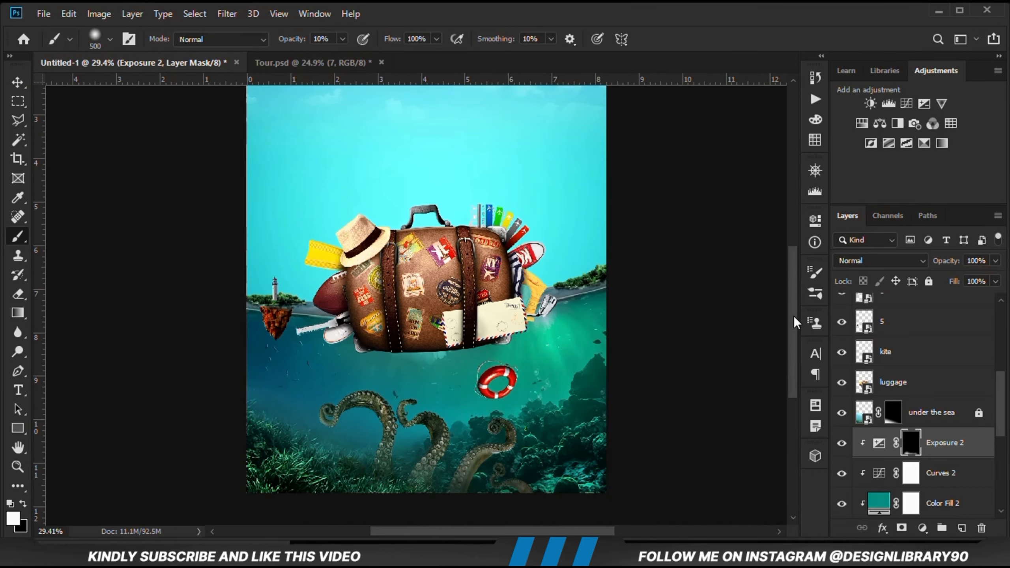
scroll(445, 410, "down", 5)
mouse_move(398, 451)
left_mouse_down()
mouse_move(349, 374)
mouse_move(361, 338)
mouse_move(356, 387)
left_mouse_up()
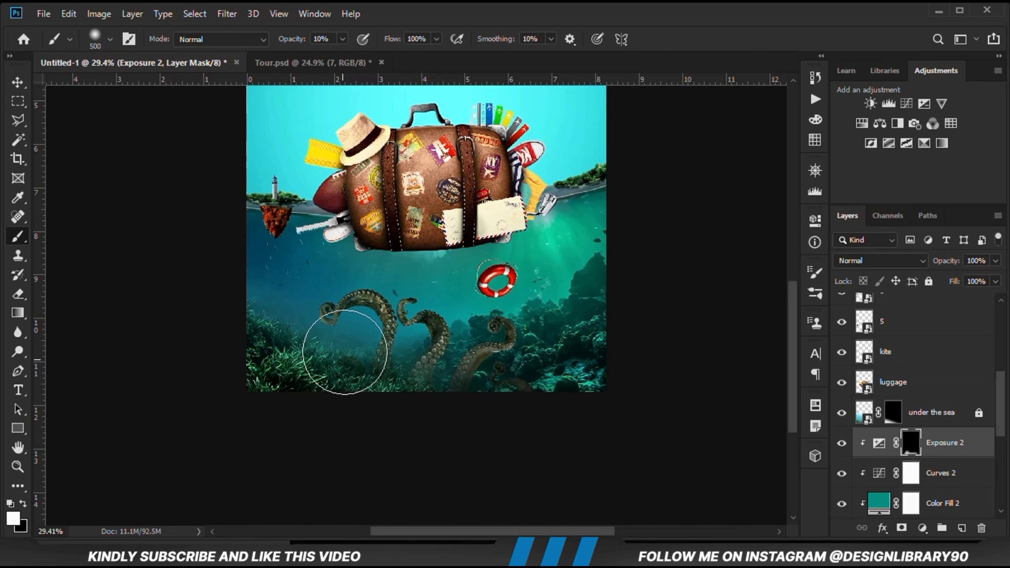
mouse_move(369, 266)
left_mouse_down()
mouse_move(450, 264)
mouse_move(440, 275)
left_mouse_up()
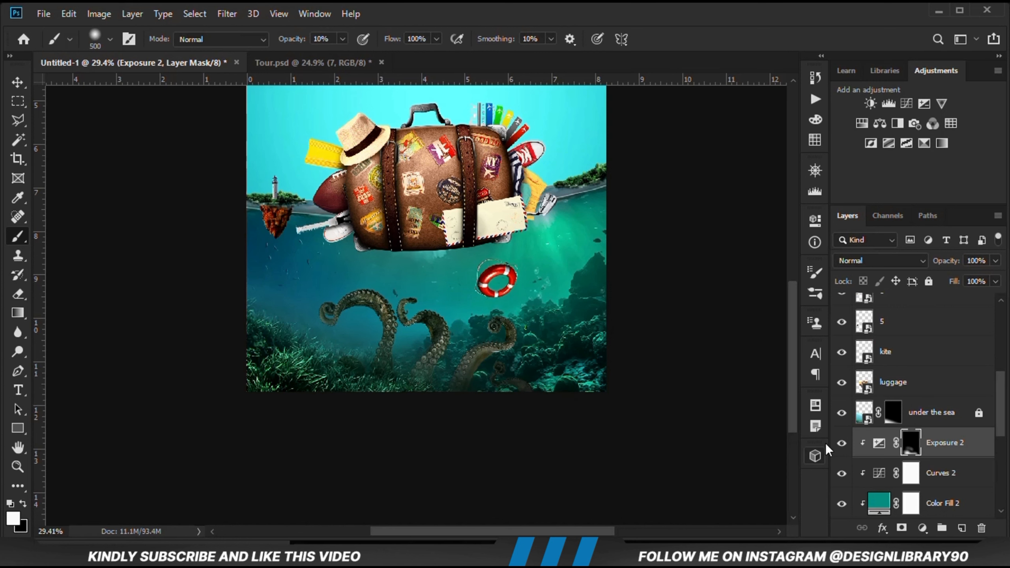
left_click(840, 444)
left_click(840, 444)
Add a second Exposure adjustment clipped to the tentacles, set Exposure to -3.11, and invert its mask to black
left_click(924, 529)
left_click(925, 344)
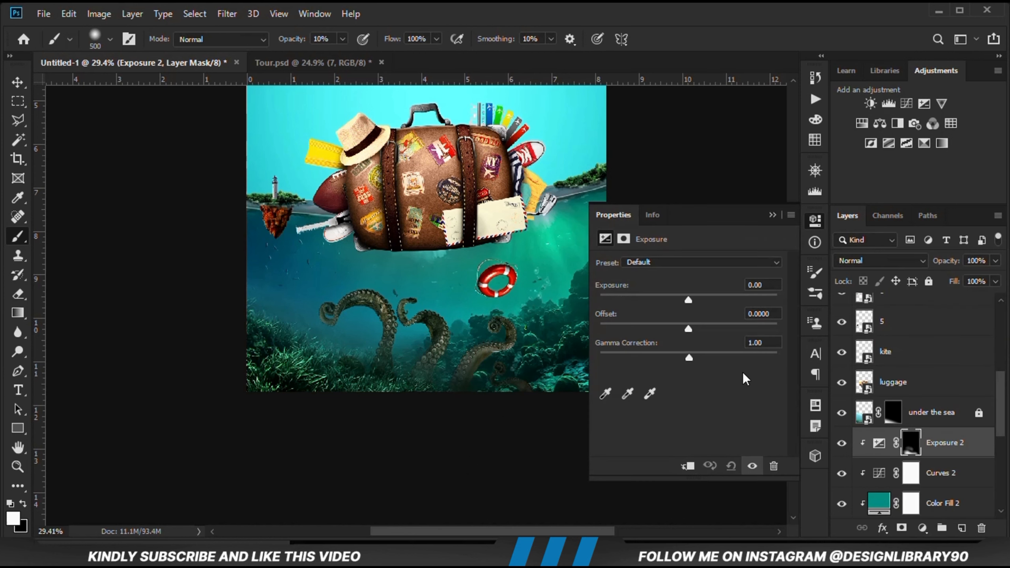
left_click(687, 468)
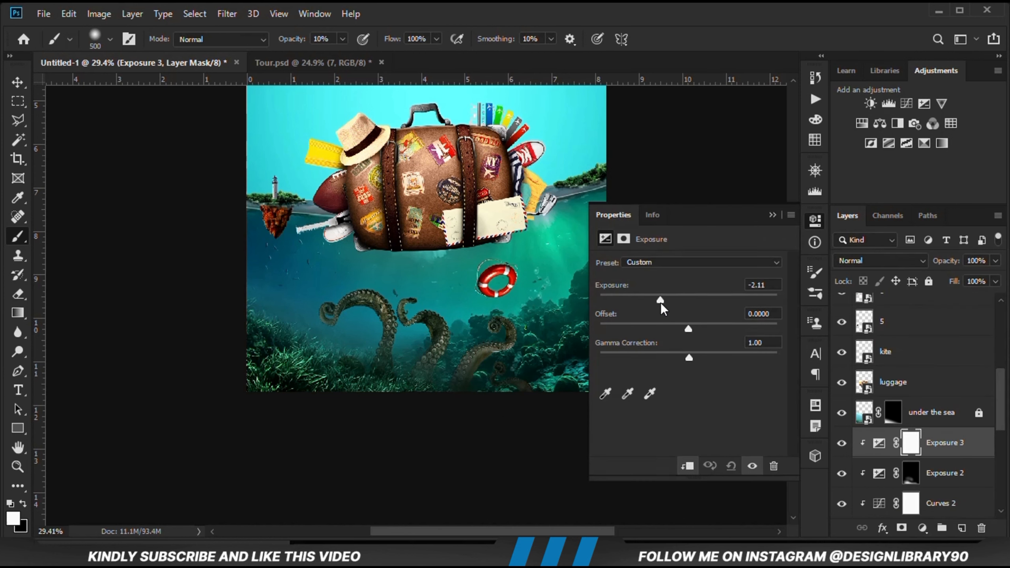
left_click_drag(660, 302, 647, 302)
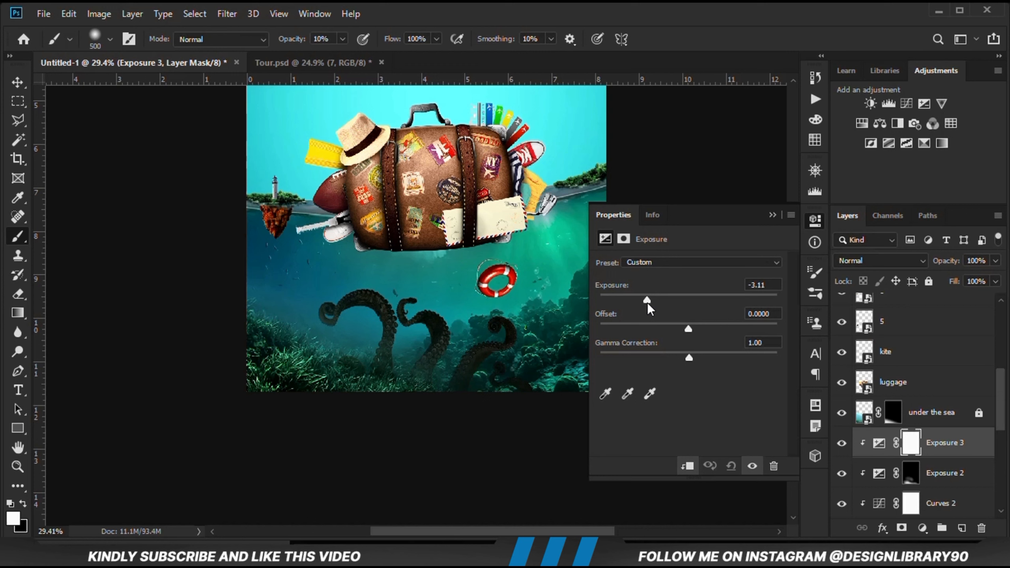
left_click(772, 214)
left_click(840, 443)
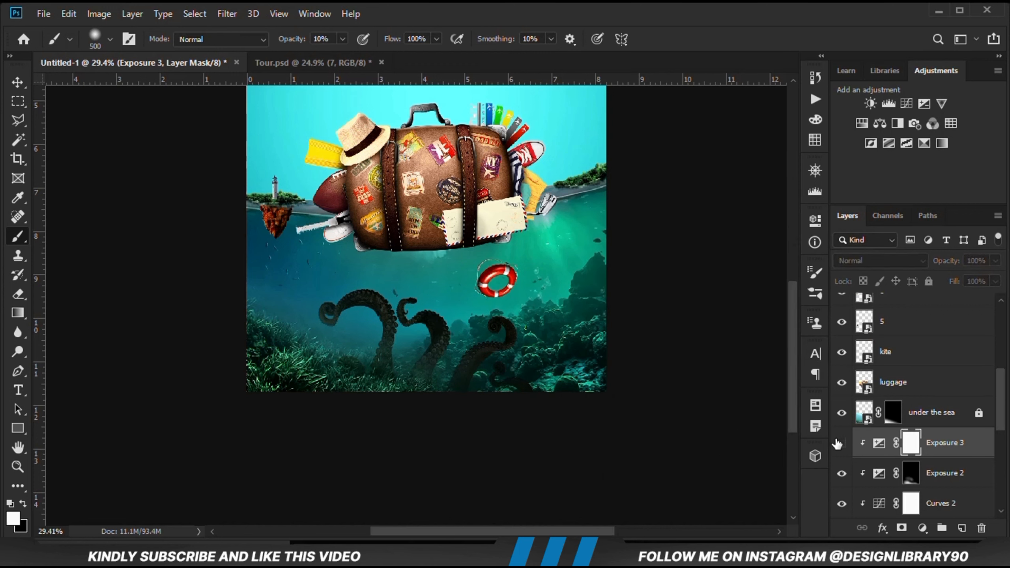
left_click(840, 443)
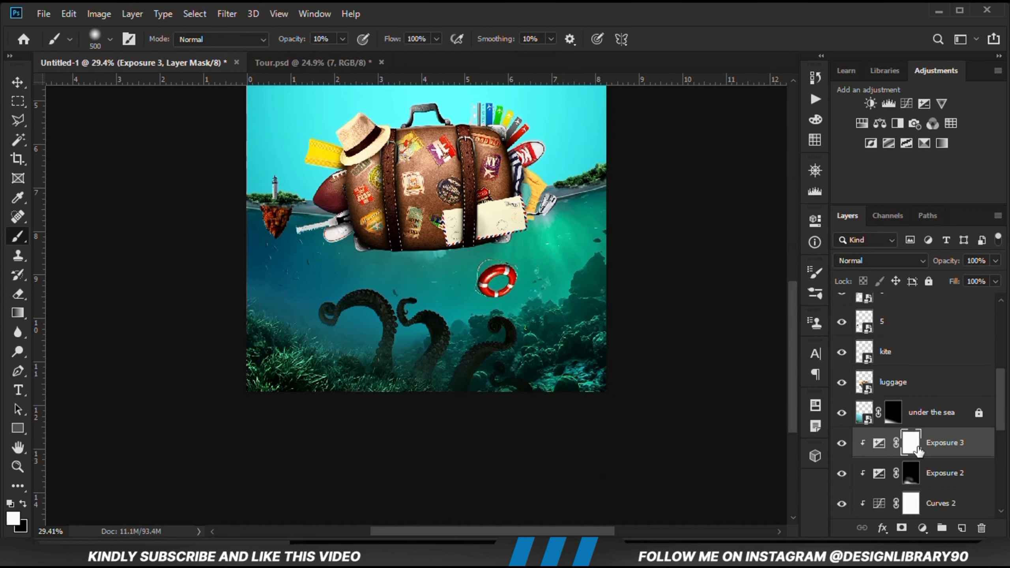
key("ctrl+i")
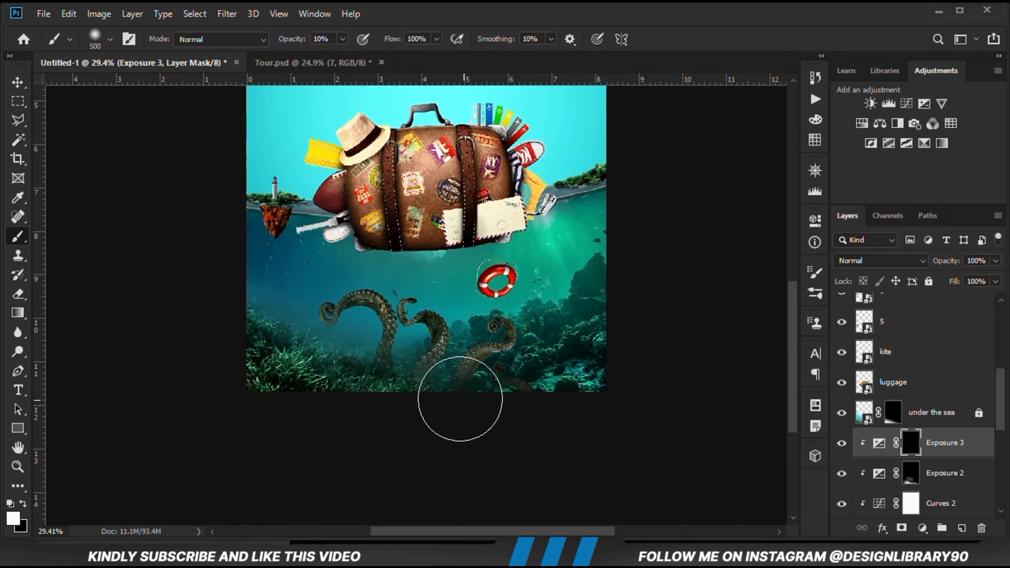
Paint white shading over the tentacles on the Exposure 3 mask at 19% opacity, reducing the brush to 300 px, and compare the effect
left_click(342, 39)
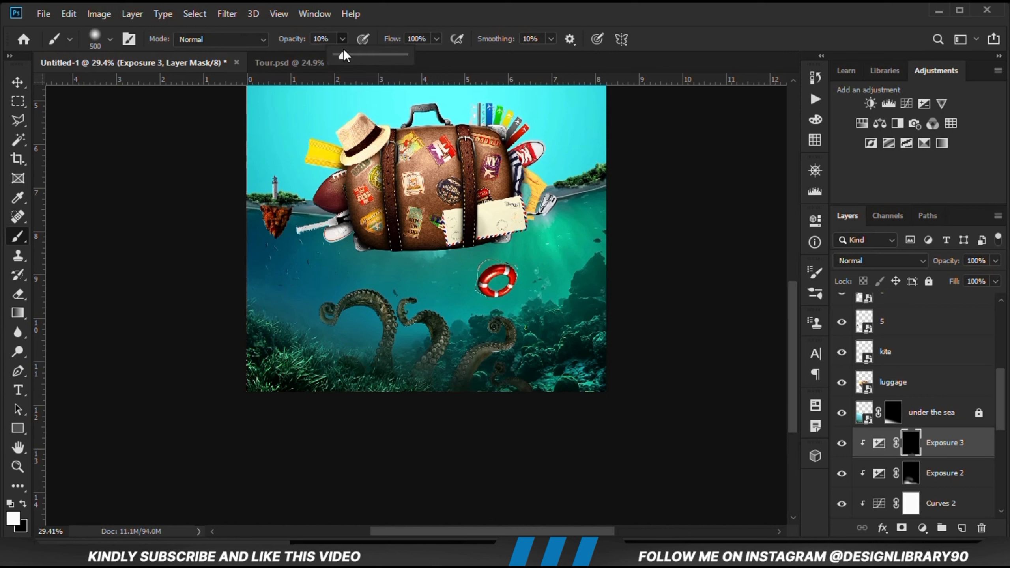
left_click_drag(345, 58, 349, 58)
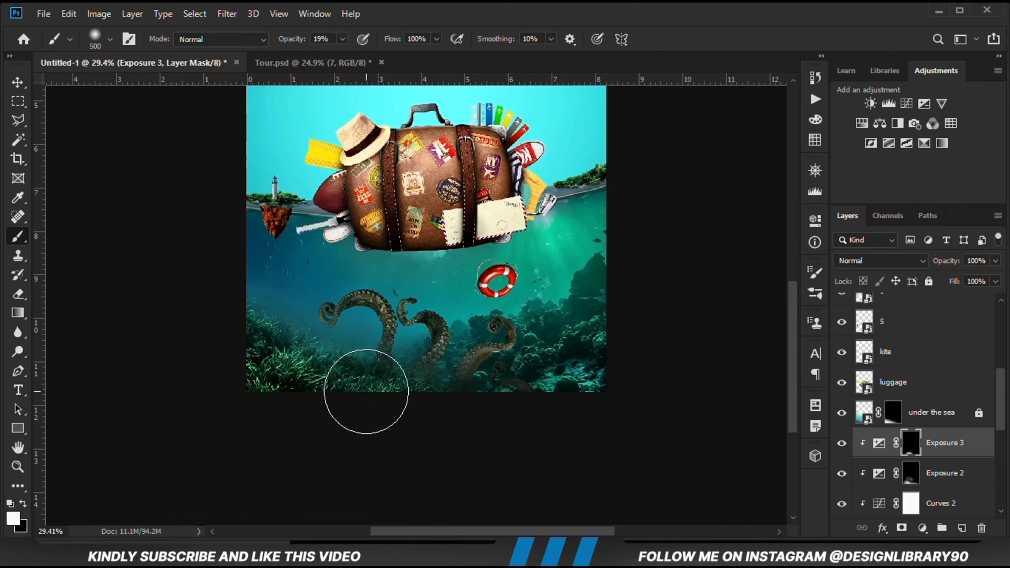
key("bracketleft")
key("bracketleft")
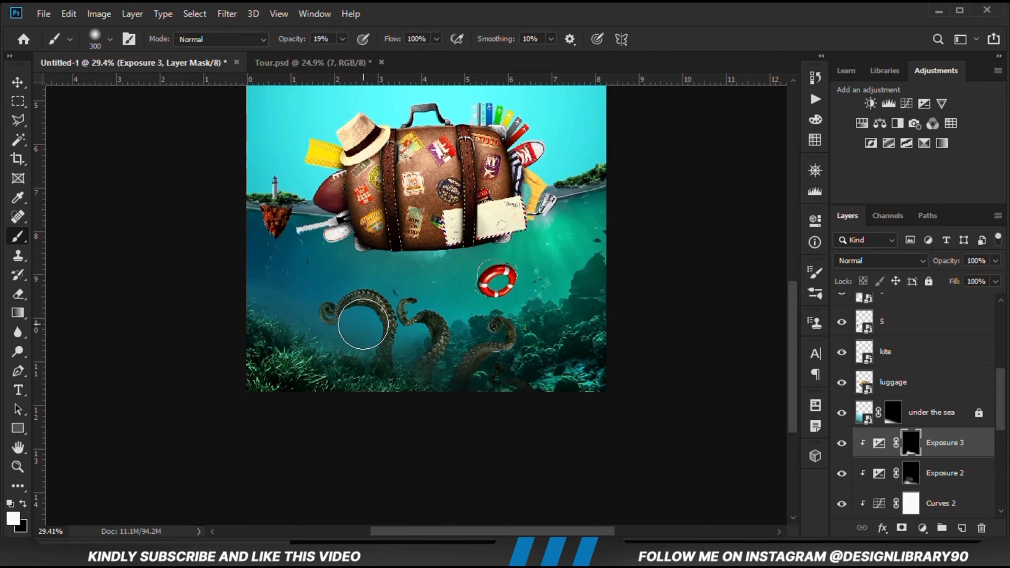
left_click(843, 445)
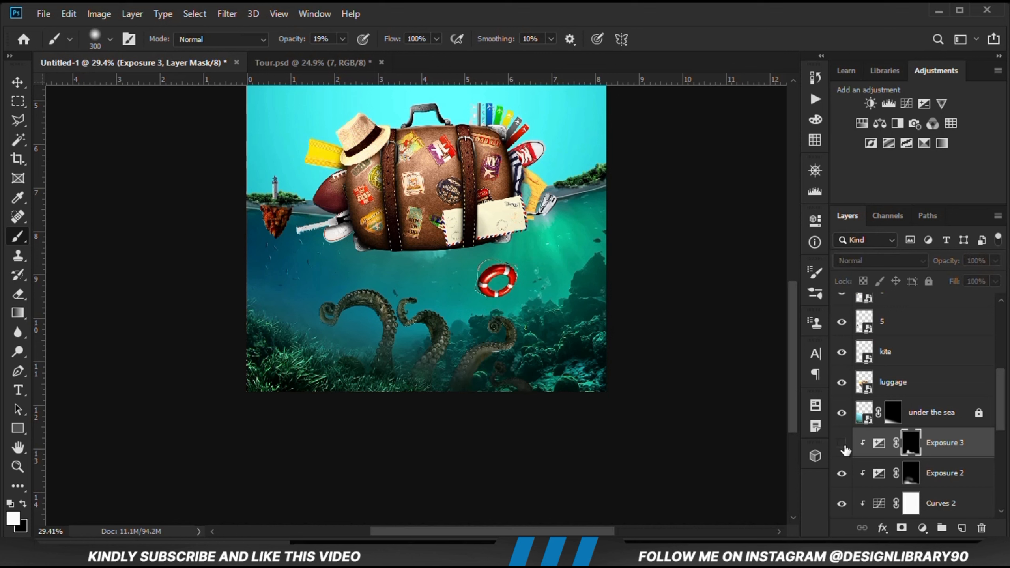
left_click(843, 444)
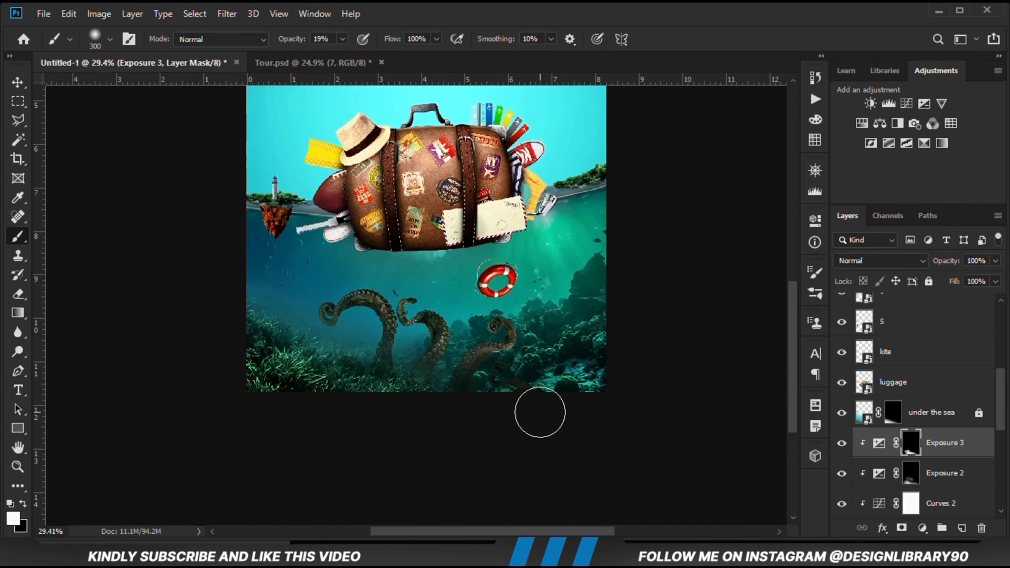
Compare the tentacles' shading with the Exposure 3 adjustment hidden and shown
key("ctrl+0")
scroll(433, 476, "up", 2)
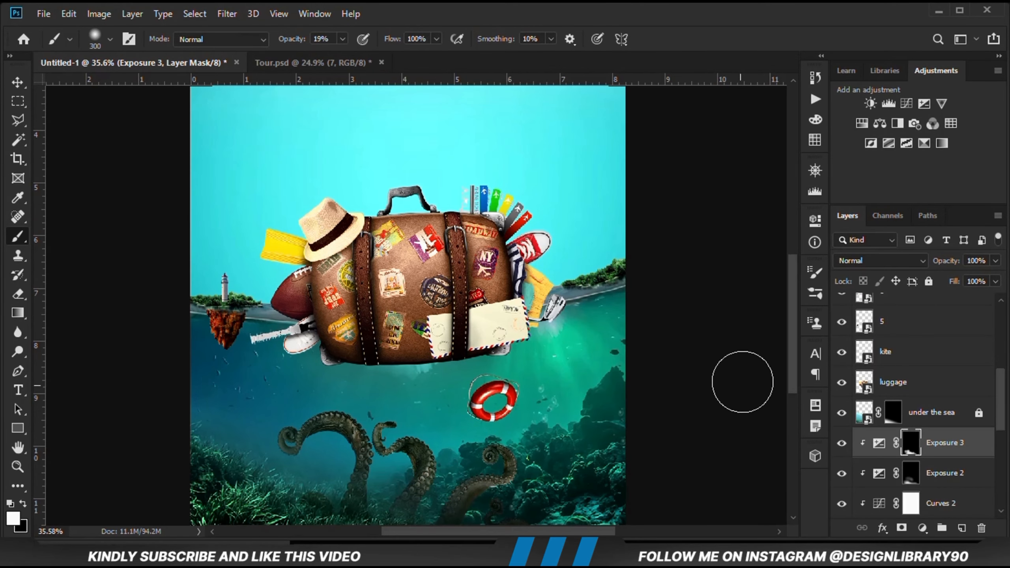
scroll(795, 376, "down", 5)
scroll(326, 446, "up", 1)
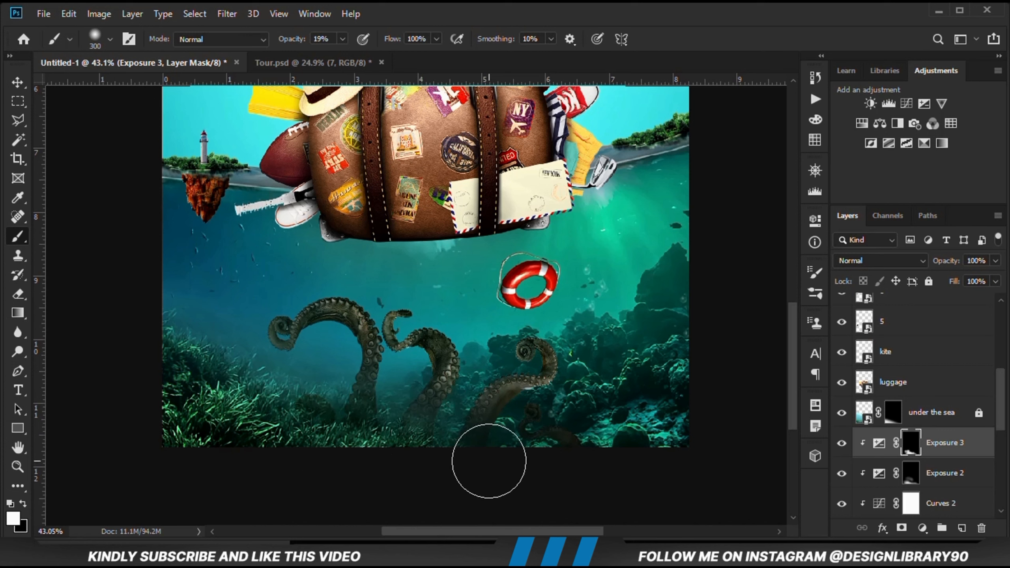
left_click(842, 443)
left_click(842, 442)
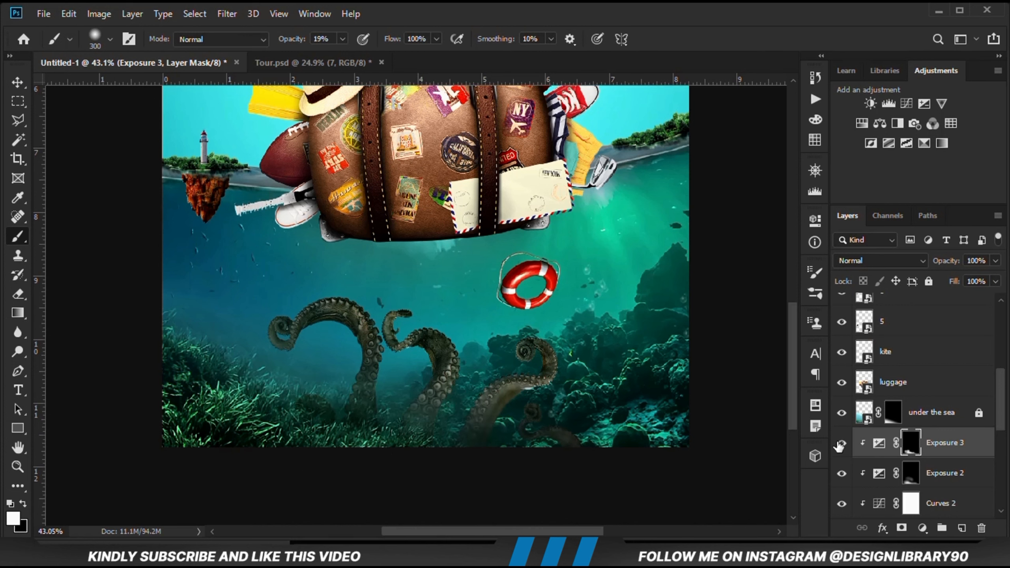
Add a Solid Color fill layer above Exposure 3, using the hex colour 01403b copied from the Notepad list
left_click(919, 527)
left_click(926, 264)
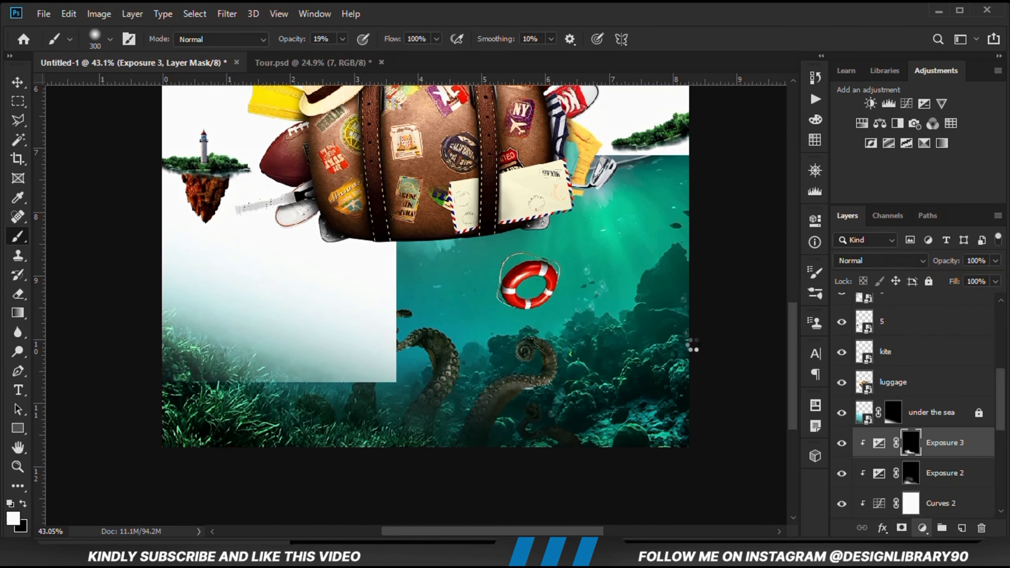
key("alt+Tab")
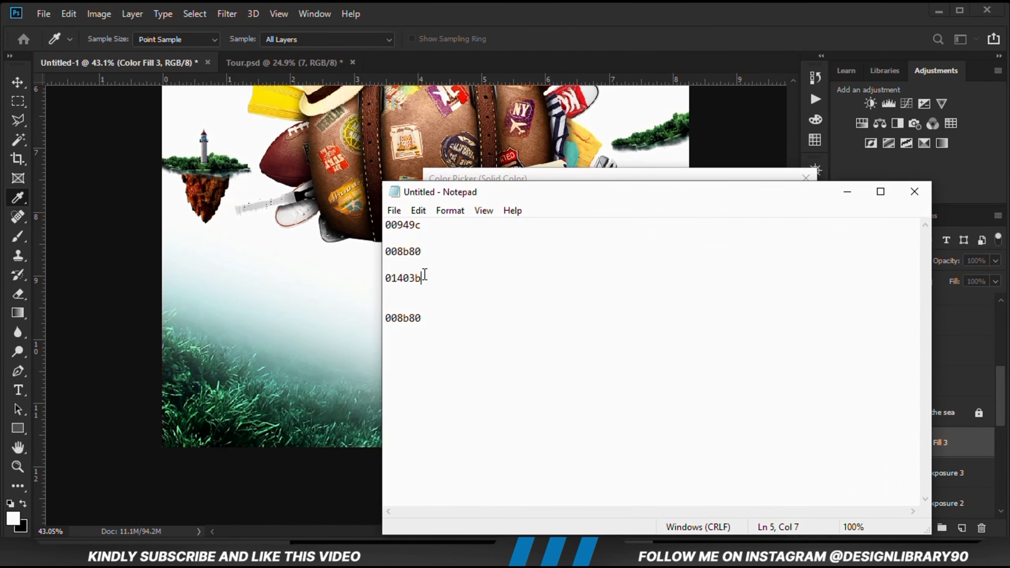
right_click(412, 277)
left_click(436, 327)
left_click(615, 58)
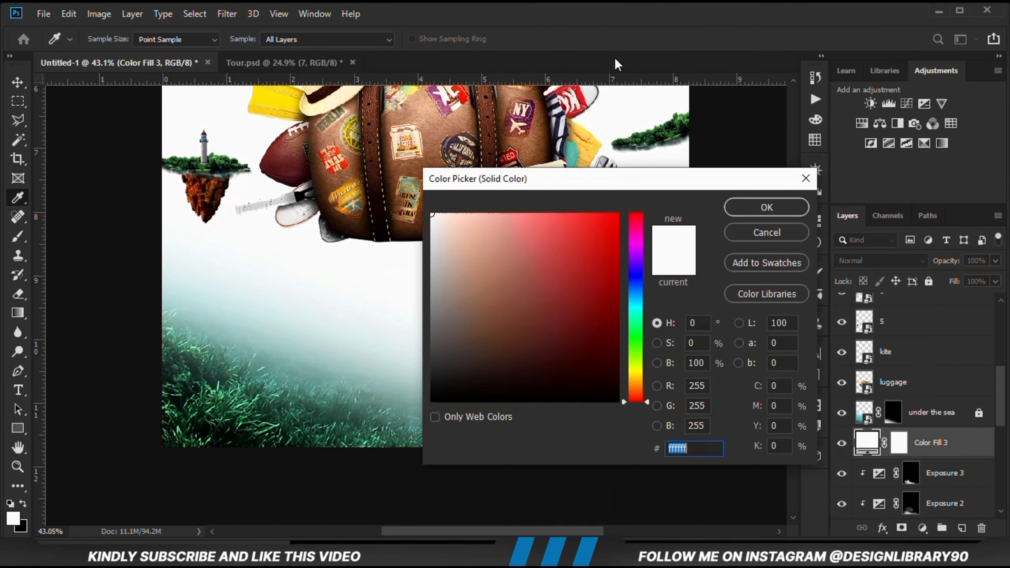
right_click(681, 446)
left_click(716, 307)
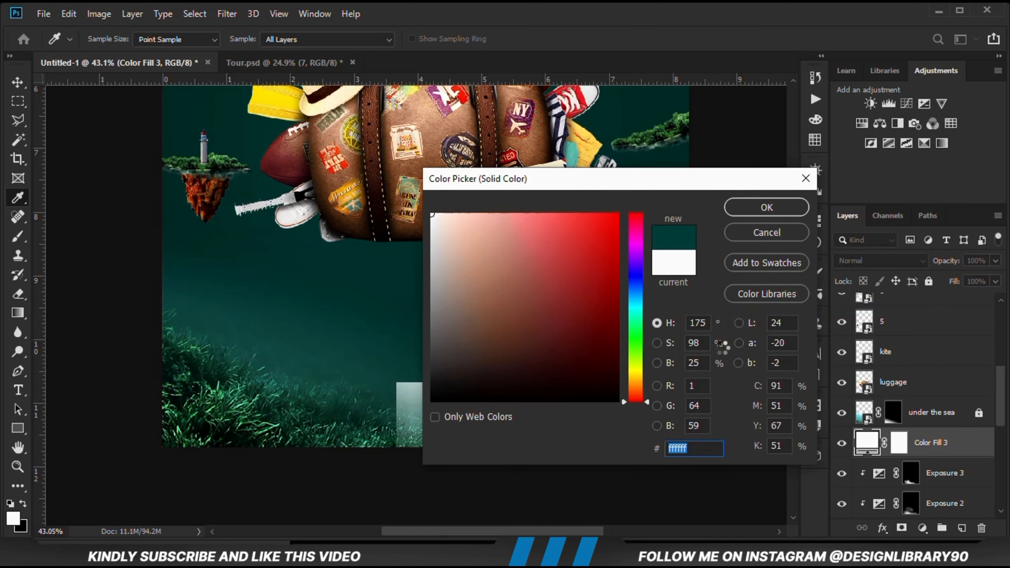
left_click(750, 207)
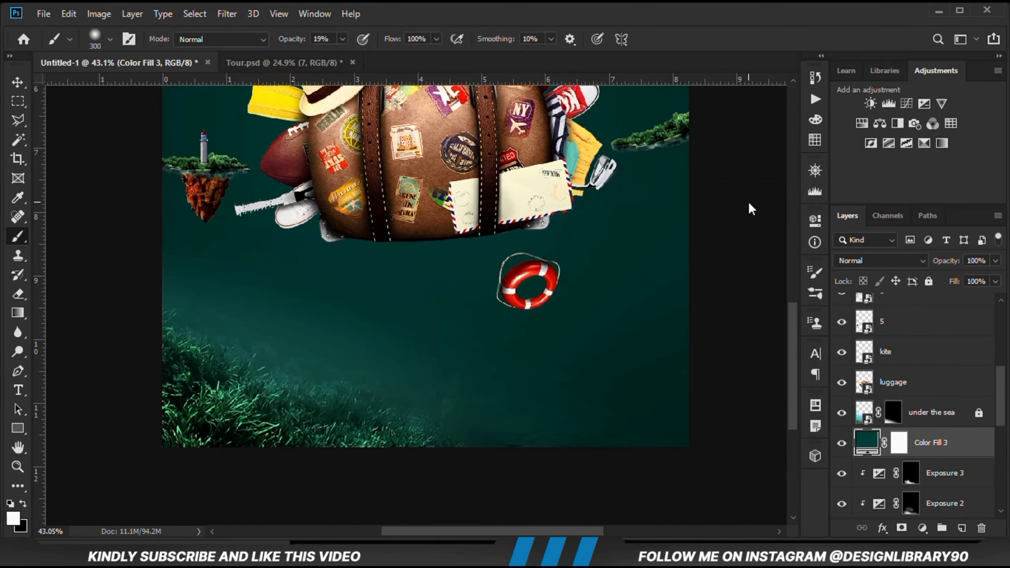
Clip the dark teal Color Fill 3 layer to the tentacles and set its blend mode to Overlay
left_click(842, 443)
left_click(842, 443)
right_click(930, 443)
left_click(763, 286)
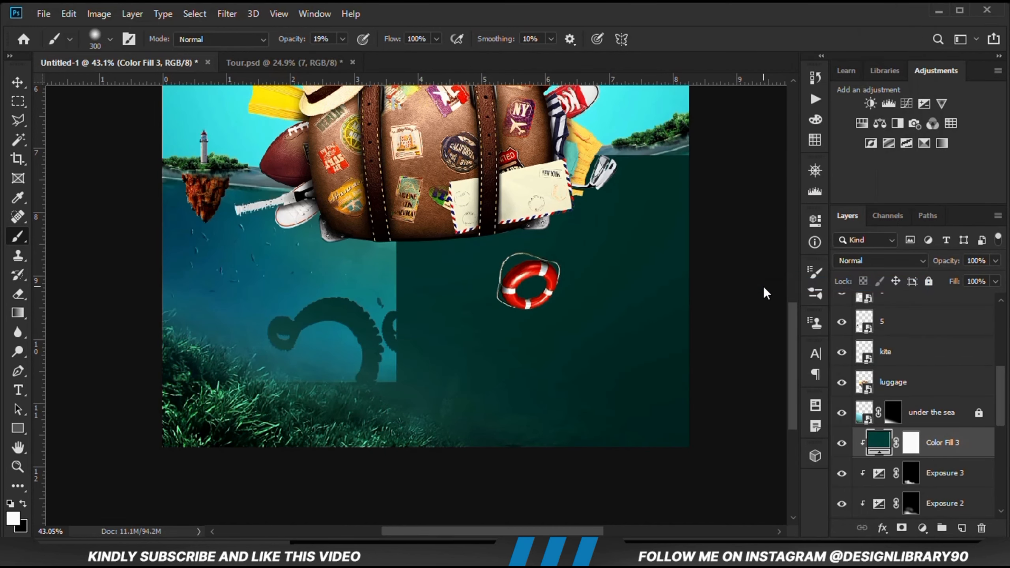
left_click(876, 262)
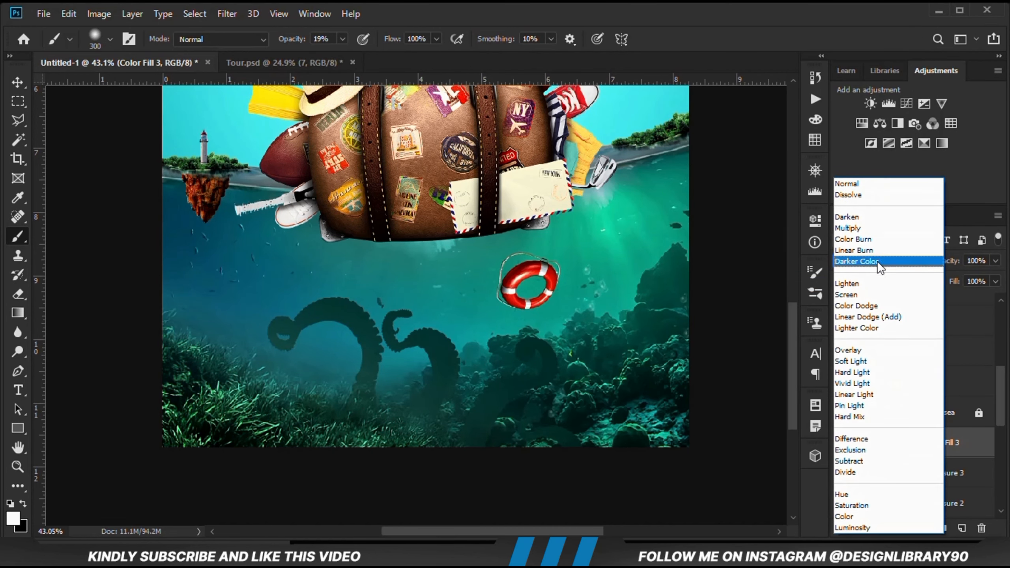
left_click(871, 350)
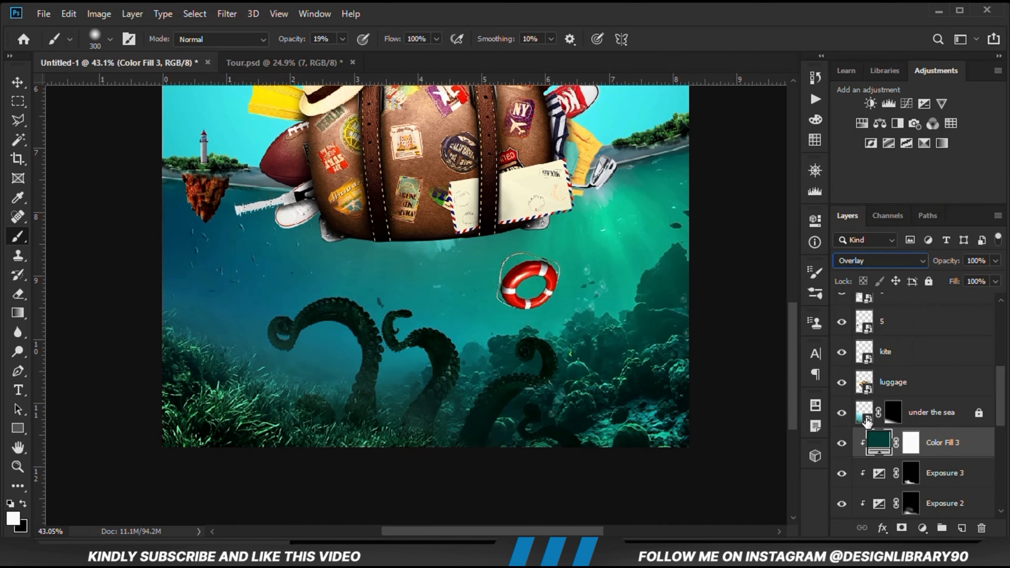
Invert the Color Fill 3 mask to black and paint white over the tentacles' bases, raising the 300 px brush's opacity to 30%
left_click(841, 443)
left_click(910, 438)
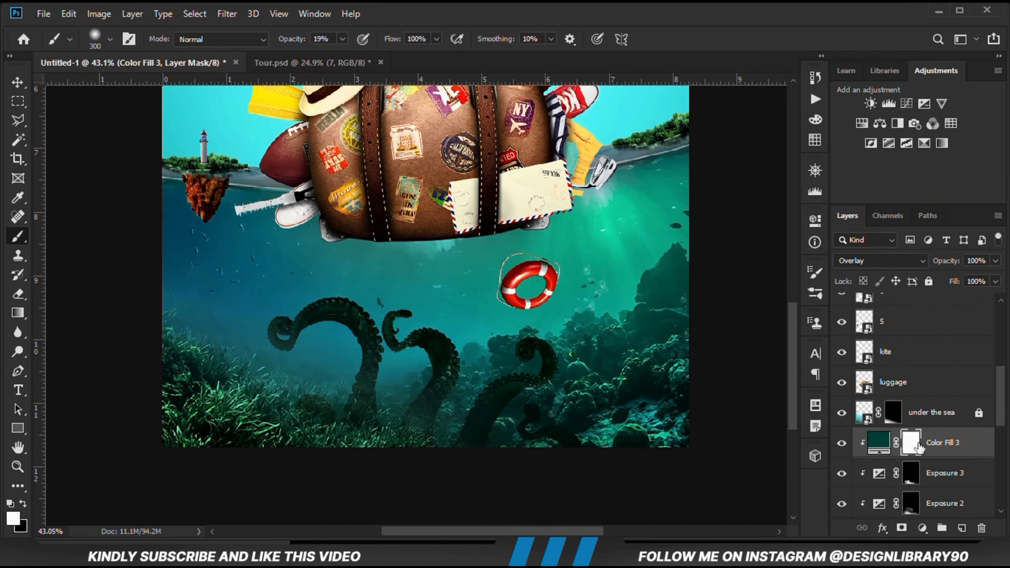
key("ctrl+i")
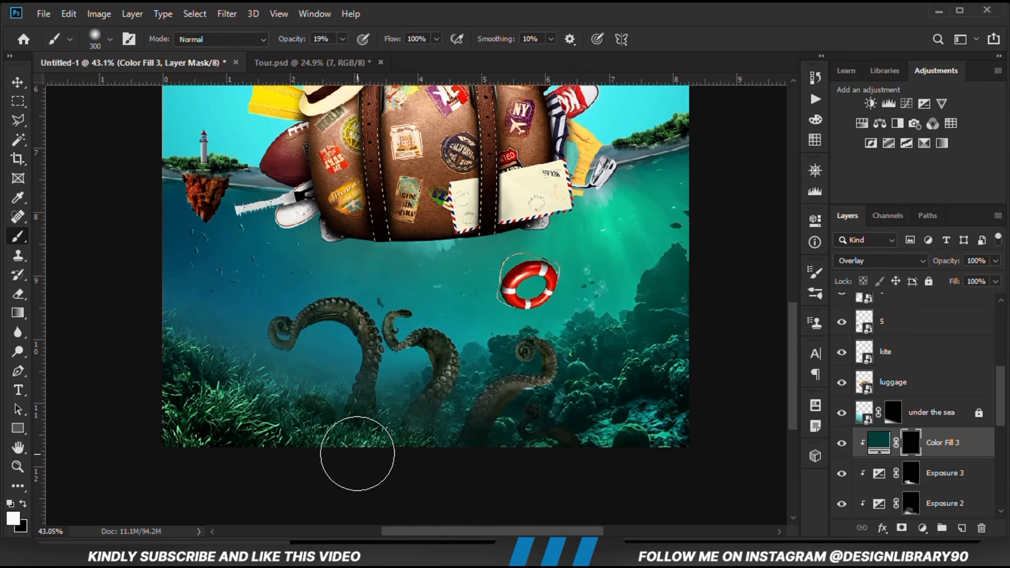
left_click_drag(357, 411, 362, 402)
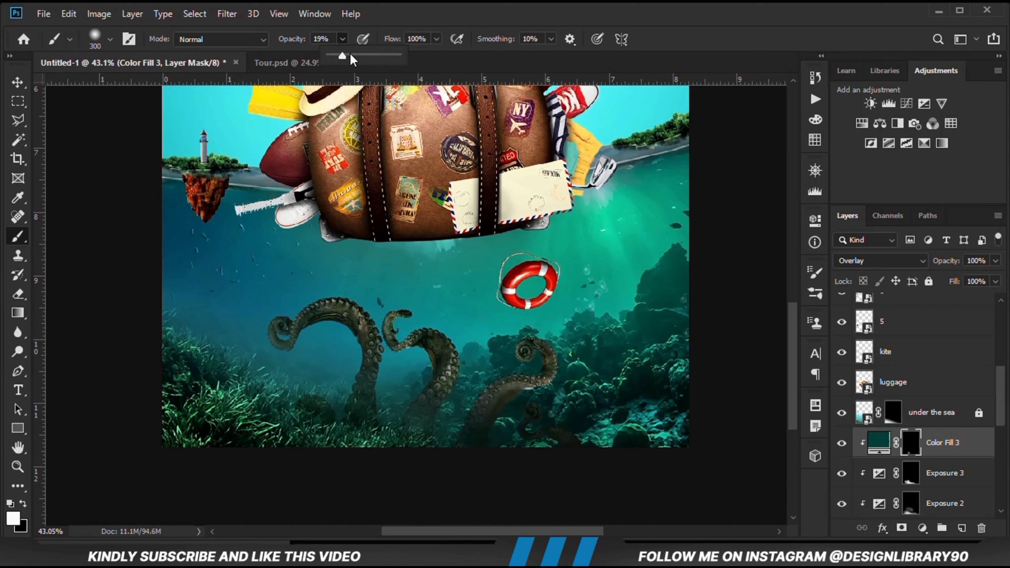
left_click(350, 54)
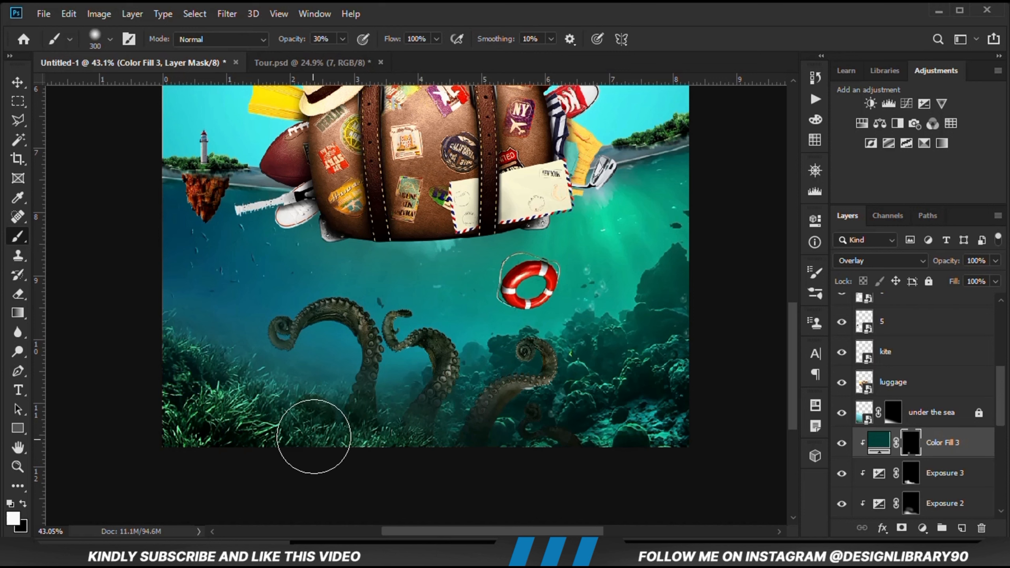
mouse_move(361, 410)
left_mouse_down()
mouse_move(359, 438)
mouse_move(432, 439)
mouse_move(403, 410)
mouse_move(591, 462)
left_mouse_up()
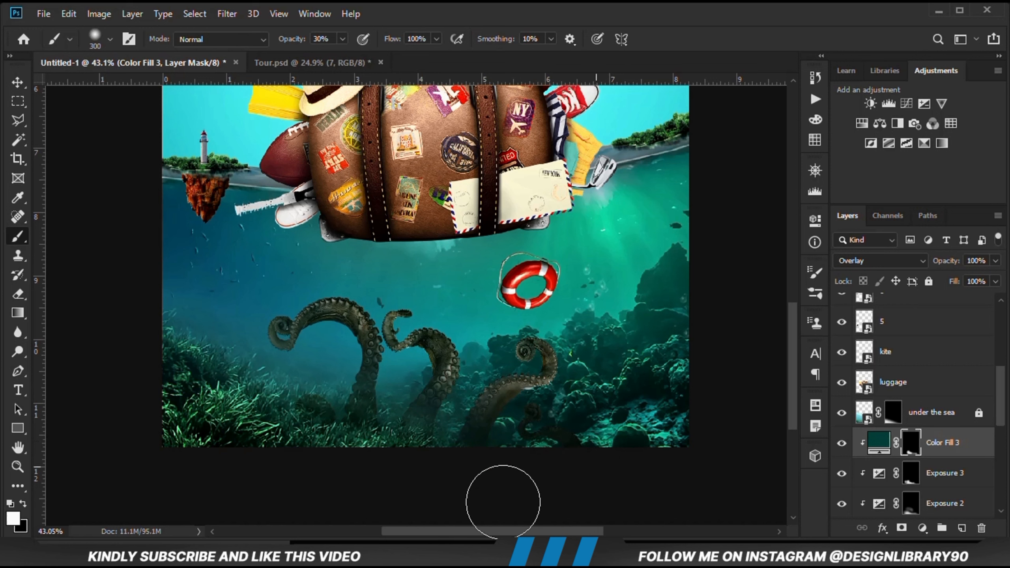
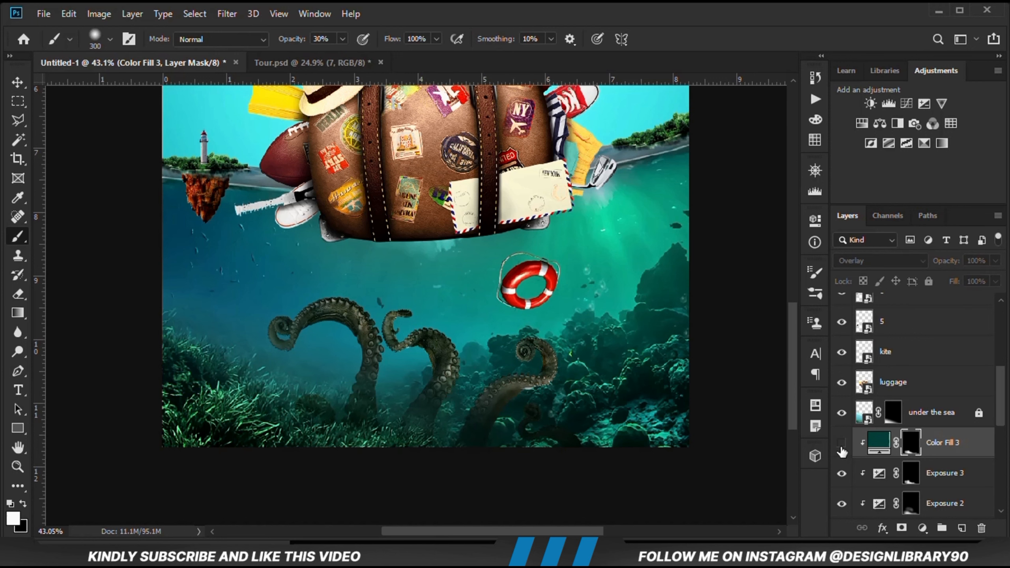
Select the luggage with the Move tool and scale it up proportionally to 101.11%
key("ctrl+0")
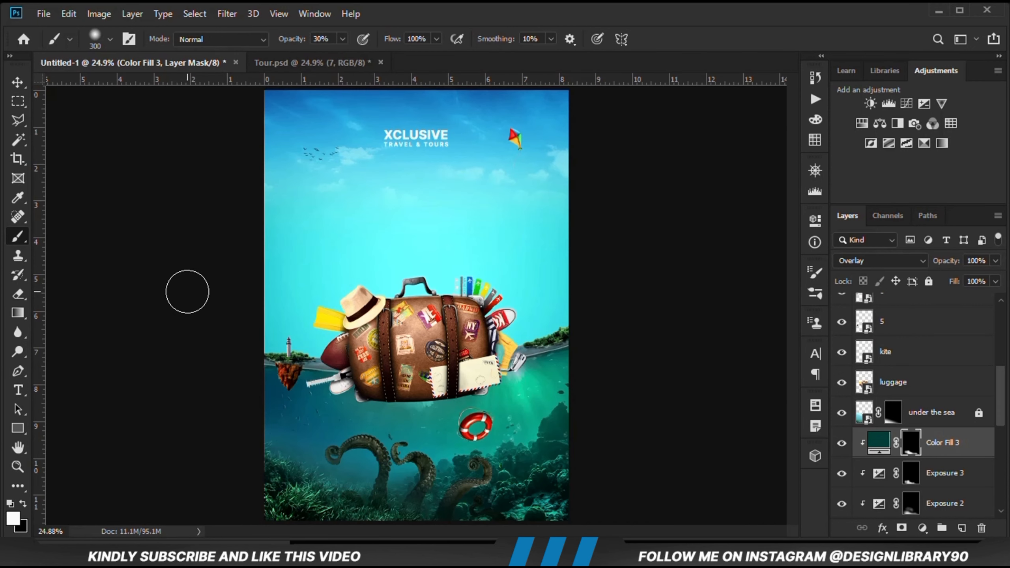
left_click(11, 86)
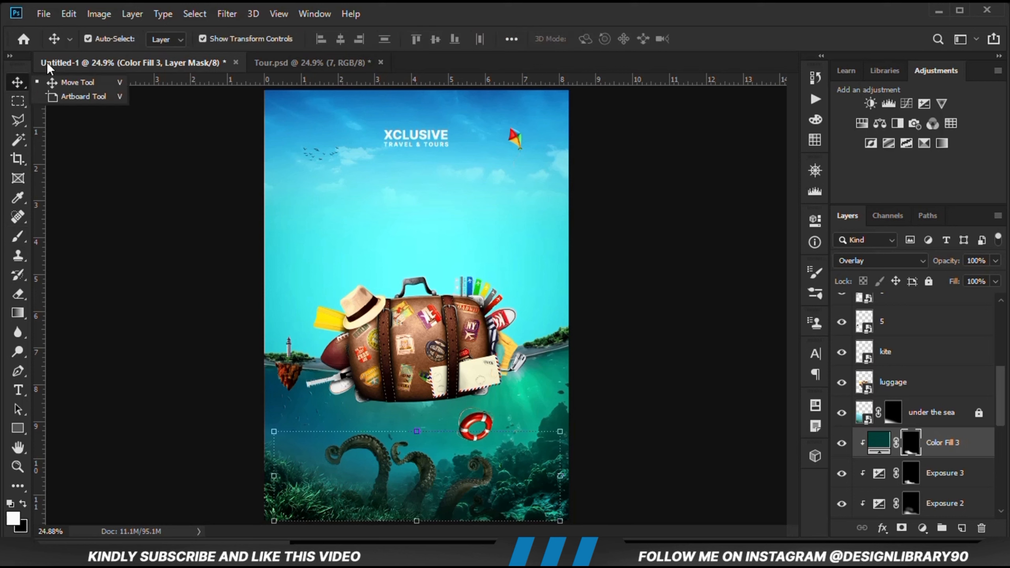
left_click(59, 87)
left_click(137, 262)
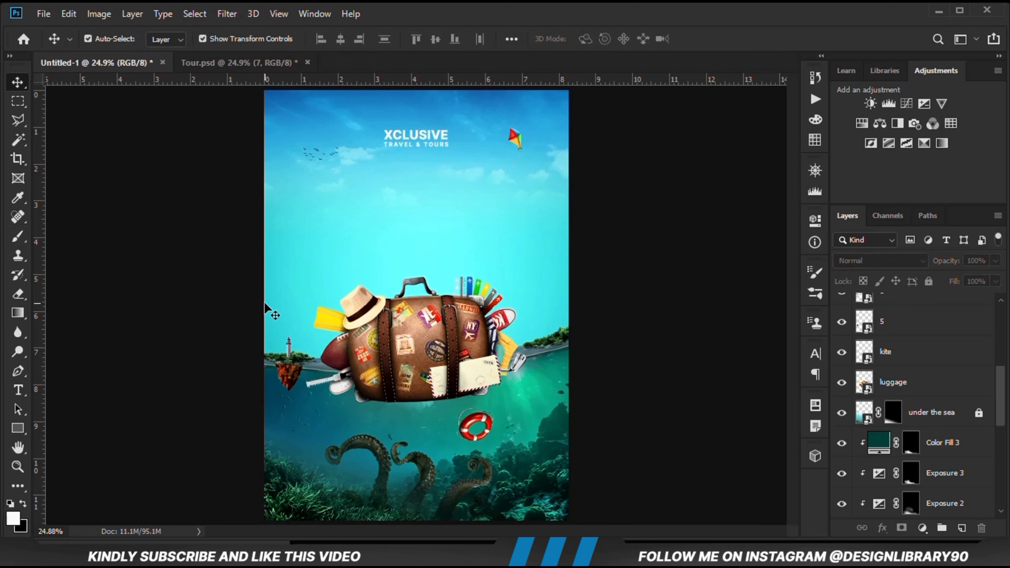
left_click(432, 348)
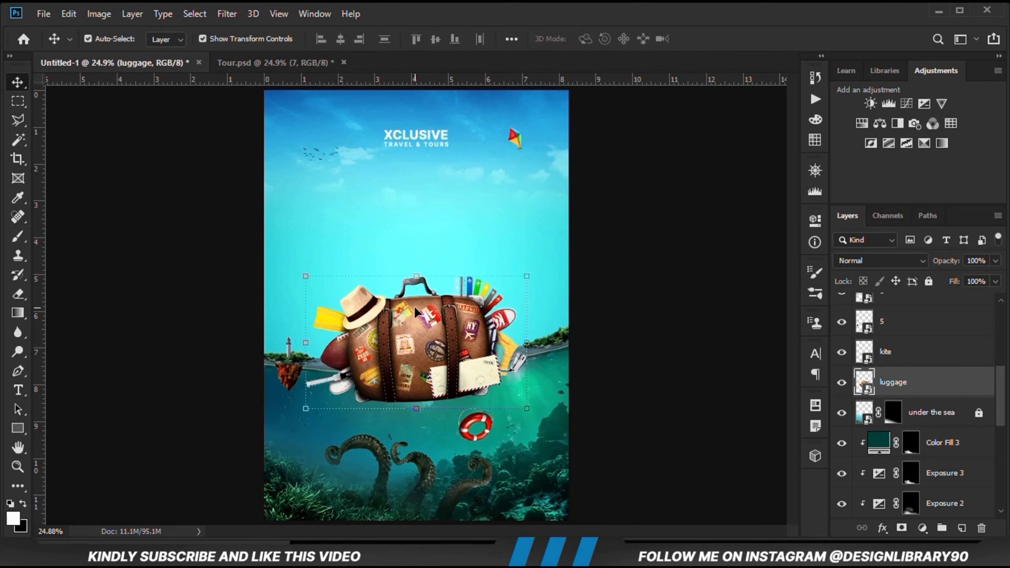
key("ctrl+t")
left_click_drag(417, 272, 417, 271)
left_click(565, 39)
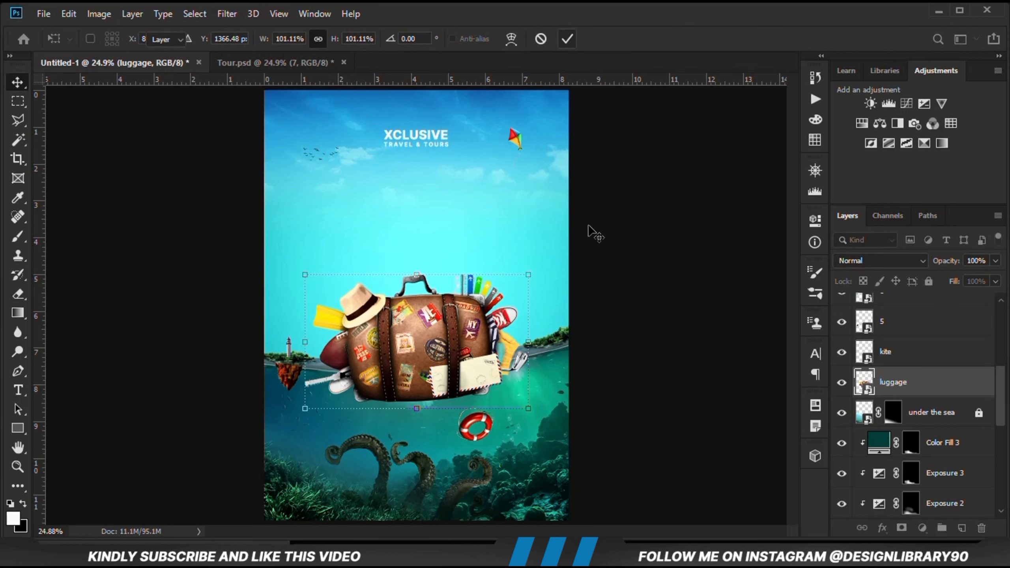
Rasterize the luggage layer, choose the Pen tool, and lower the layer's opacity to 15% to reveal the waterline behind it
left_click(842, 383)
left_click(841, 383)
right_click(889, 383)
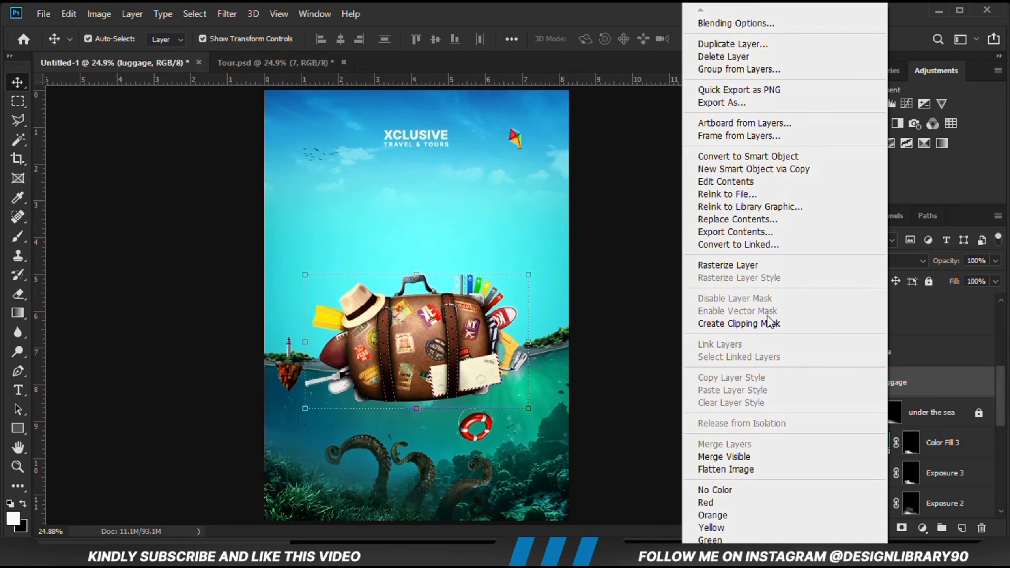
left_click(753, 267)
scroll(425, 378, "up", 5)
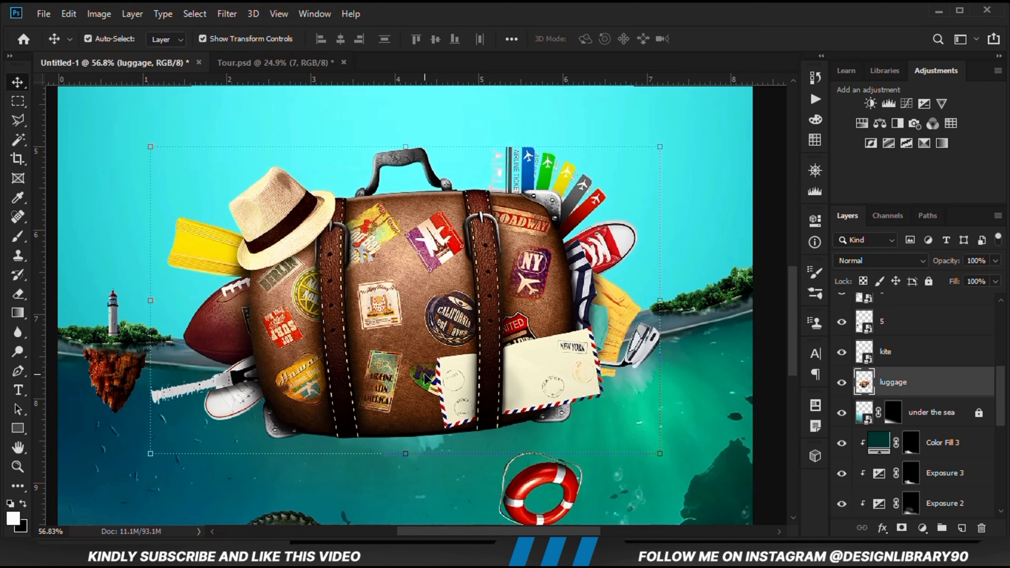
right_click(22, 371)
left_click(61, 366)
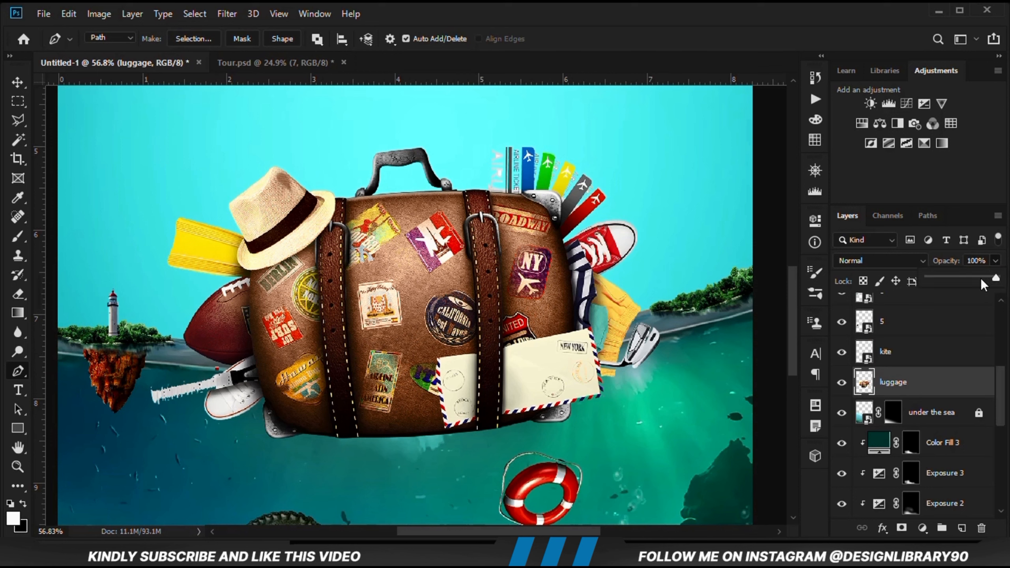
left_click_drag(941, 273, 938, 275)
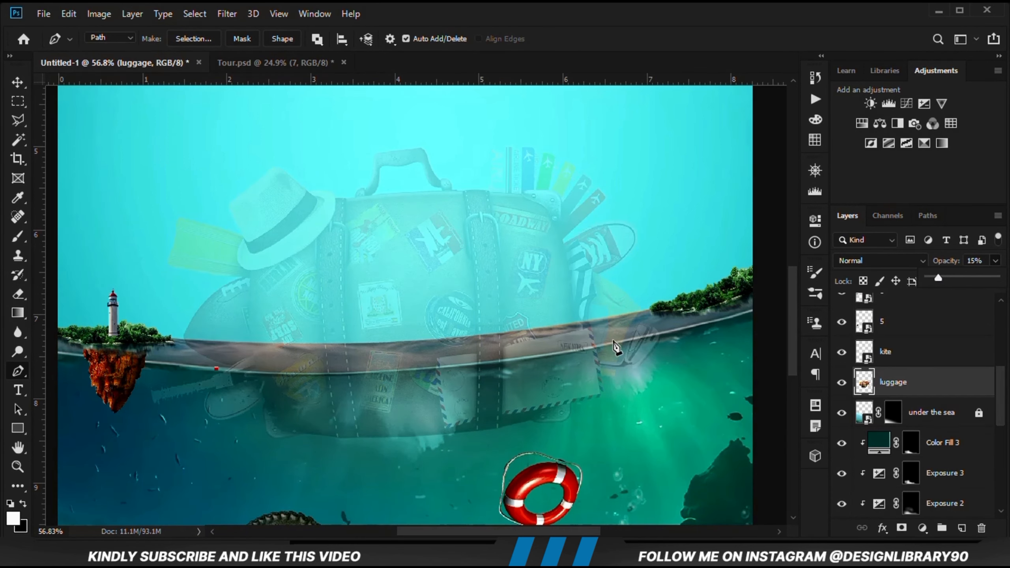
Draw a Pen path along the curved waterline across the luggage, adjusting its anchors and handles to follow the water's edge
left_click(672, 332)
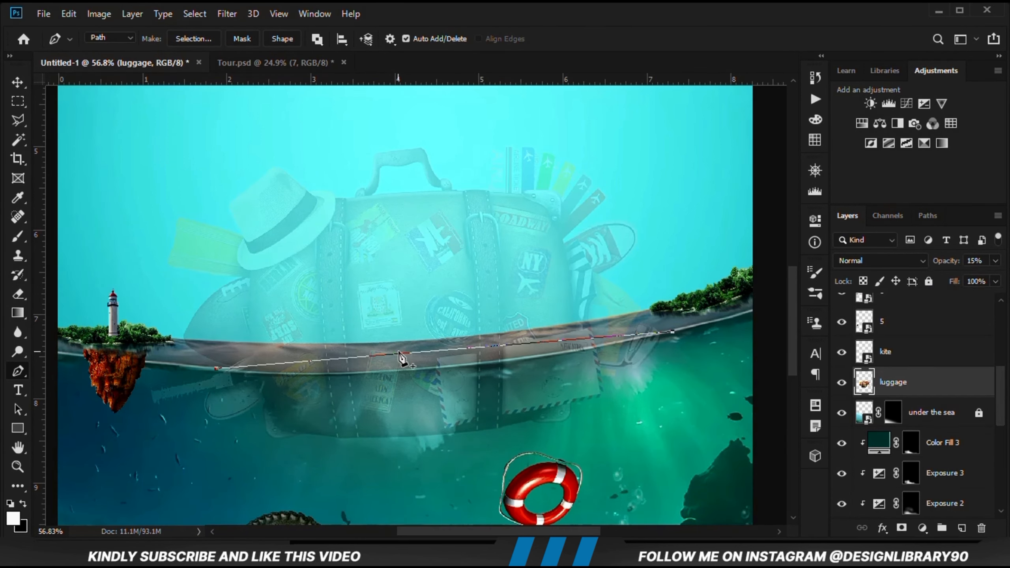
left_click_drag(415, 358, 418, 366)
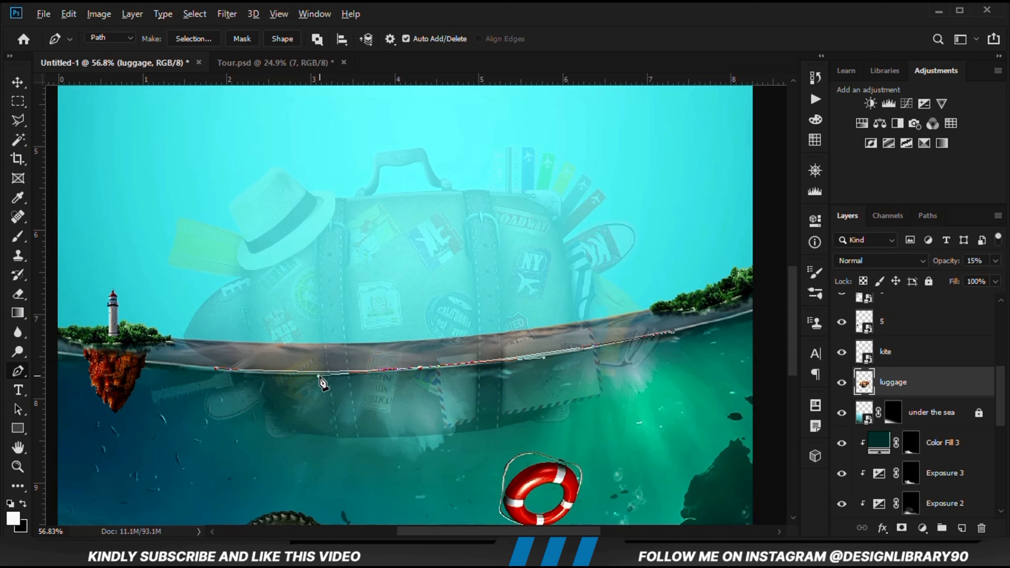
left_click_drag(319, 376, 302, 378)
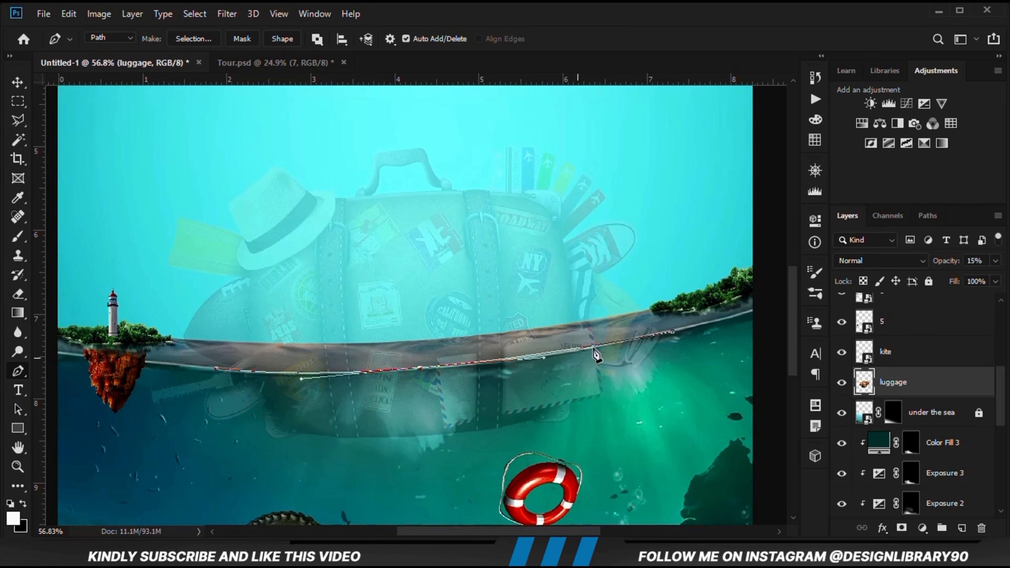
scroll(669, 331, "up", 2)
scroll(671, 335, "up", 1)
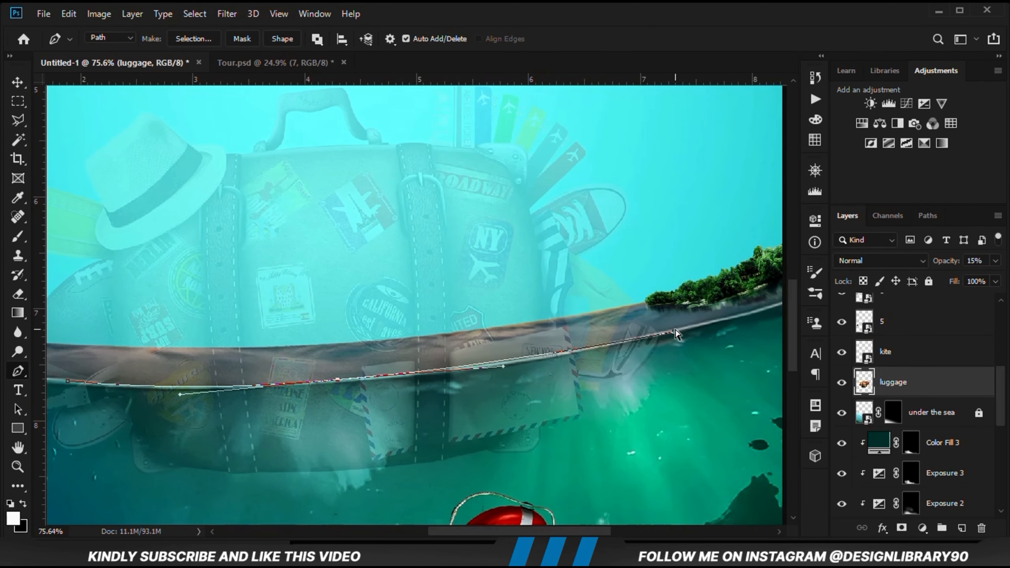
left_click_drag(676, 334, 707, 324)
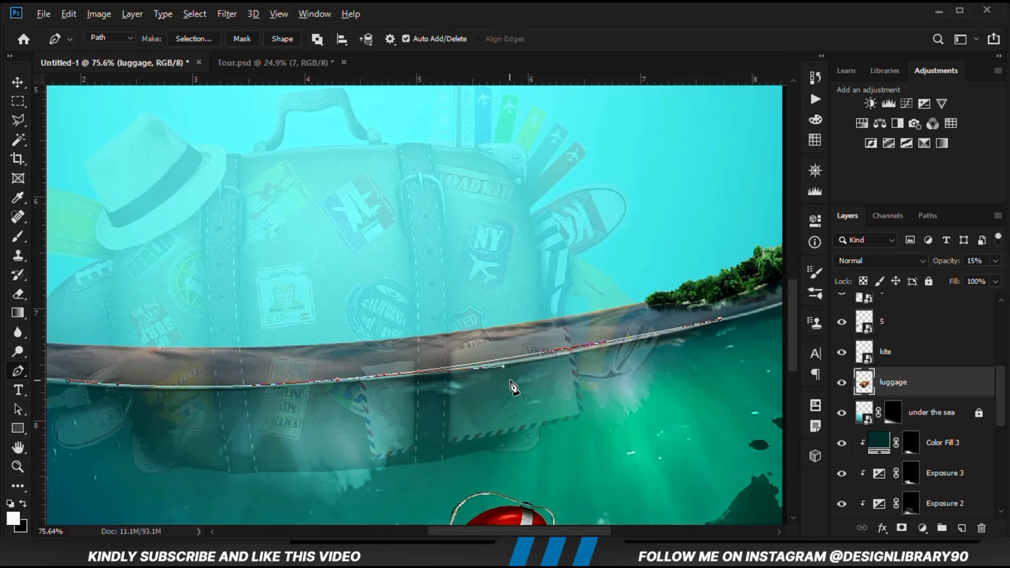
left_click_drag(503, 367, 515, 370)
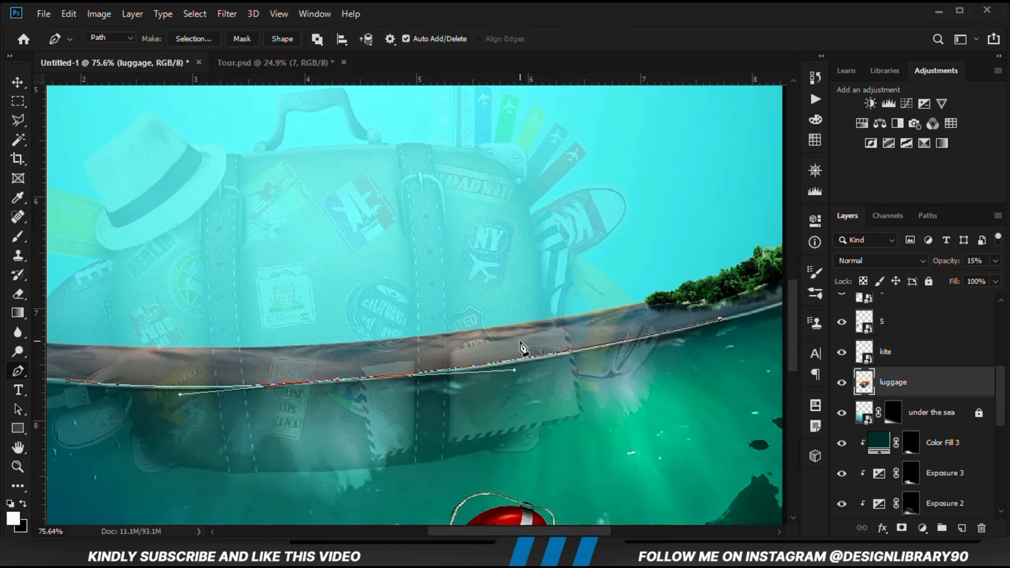
Extend the Pen path below the luggage and back to its starting anchor, enclosing the whole underwater part of the luggage
scroll(523, 344, "down", 2)
scroll(523, 345, "down", 1)
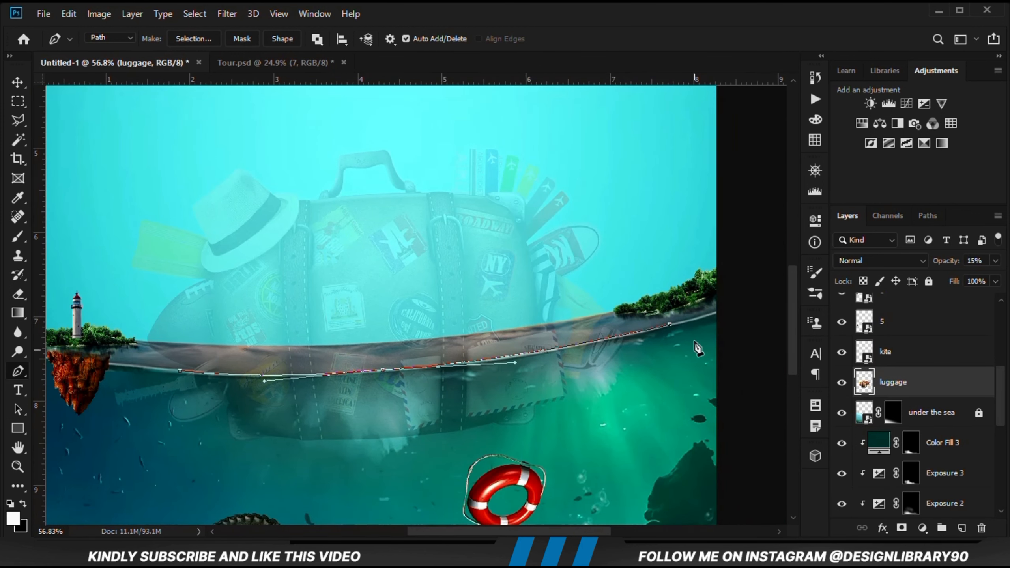
left_click_drag(669, 325, 679, 408)
left_click_drag(357, 500, 176, 498)
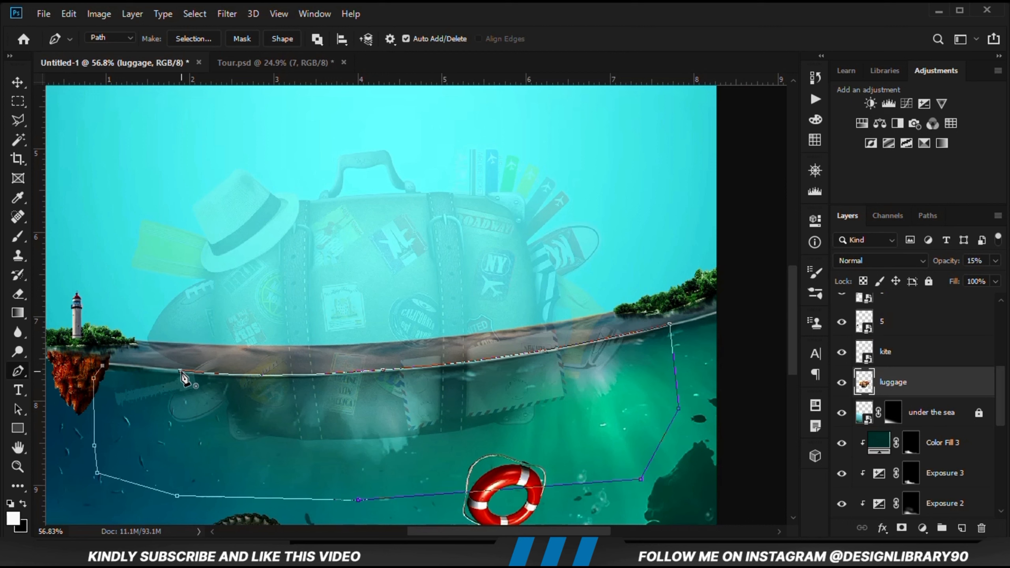
right_click(281, 444)
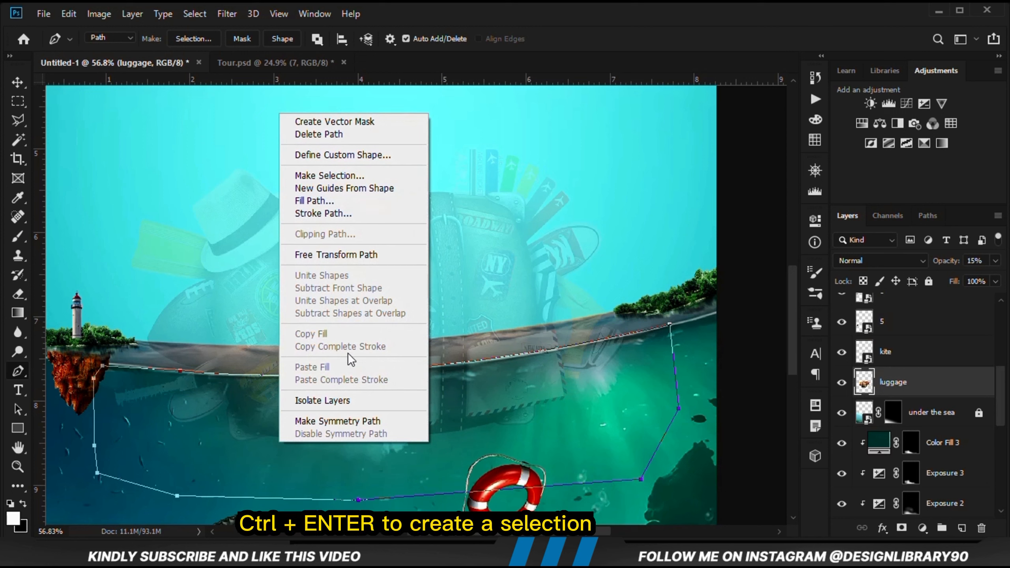
left_click(267, 430)
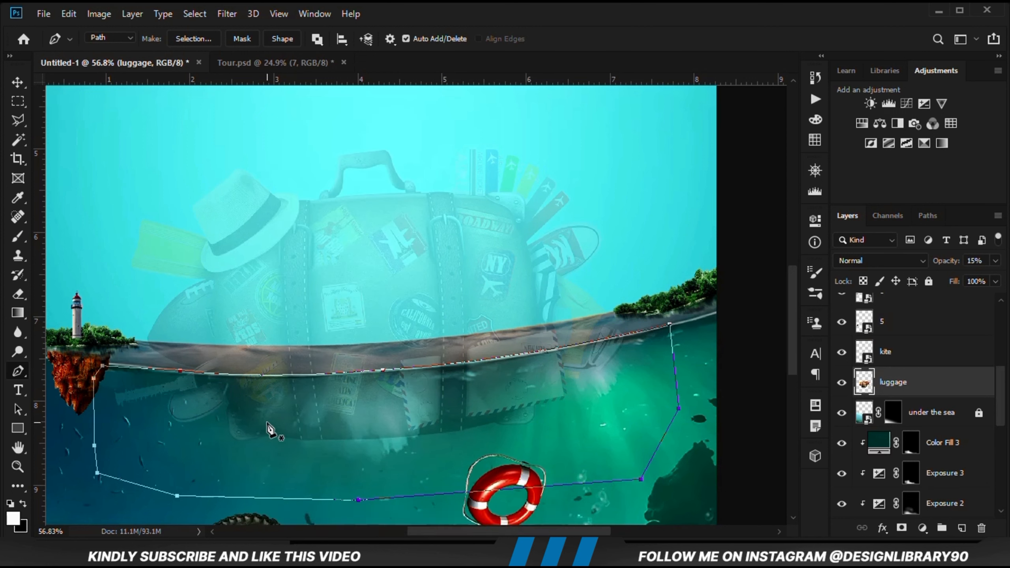
Convert the closed path to a selection and cut the luggage's underwater part to its own layer with Layer Via Cut
right_click(17, 101)
left_click(80, 102)
right_click(344, 418)
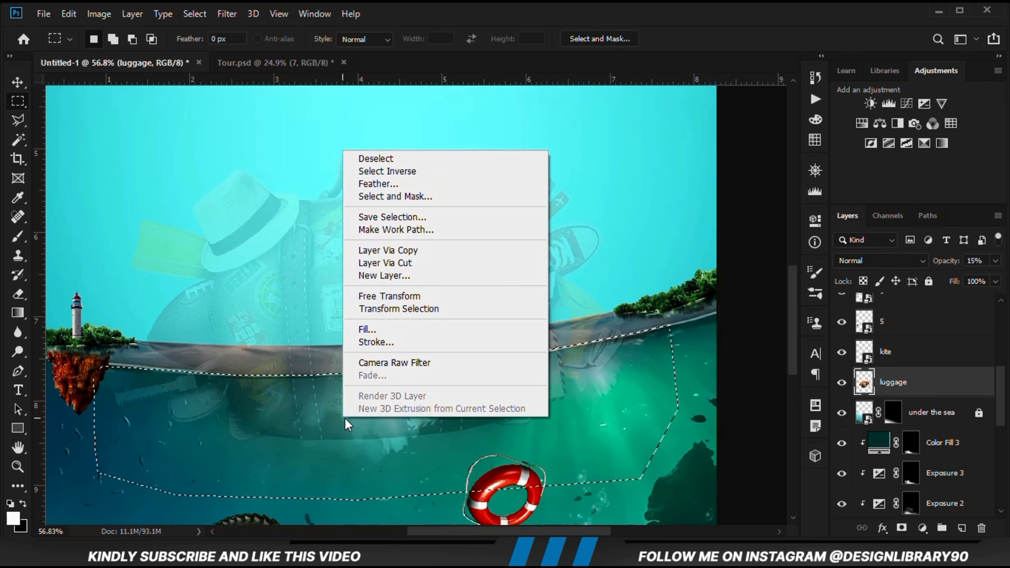
left_click(397, 262)
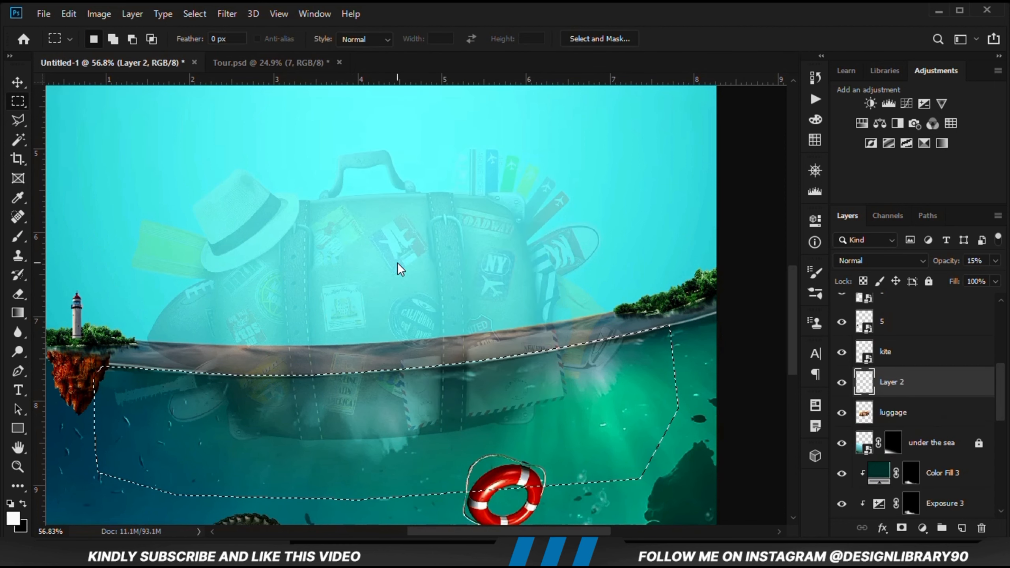
Select the cut underwater part and the luggage layer together and raise their opacity to 100%
left_click(20, 85)
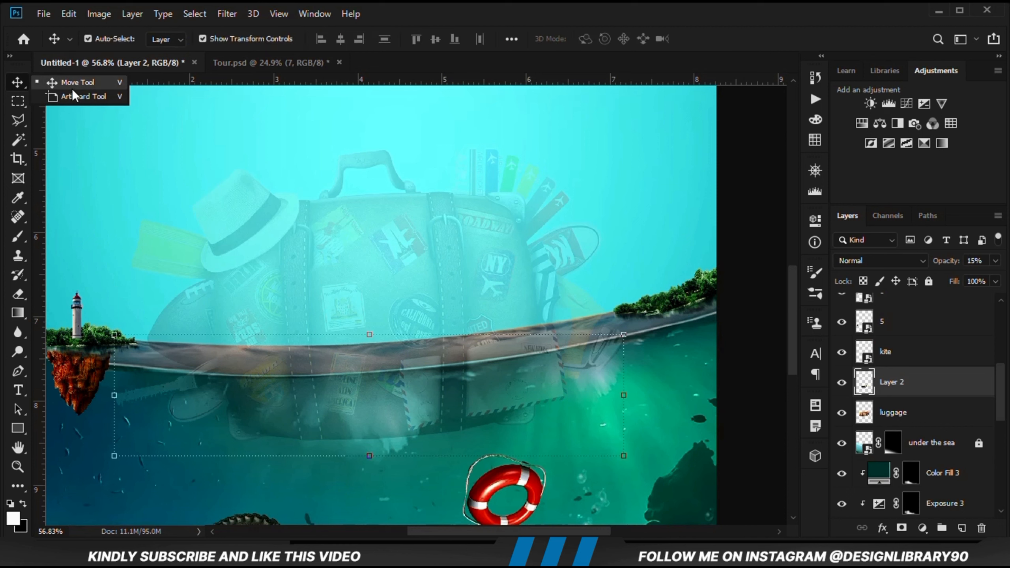
left_click(908, 414)
left_click(909, 394)
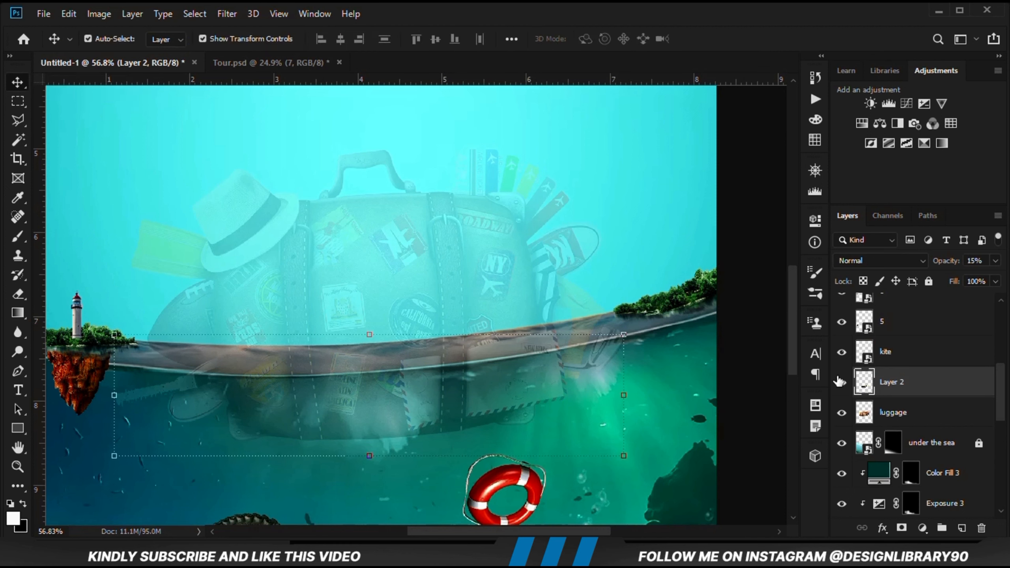
left_click(841, 382)
left_click(842, 382)
left_click(901, 414, "shift")
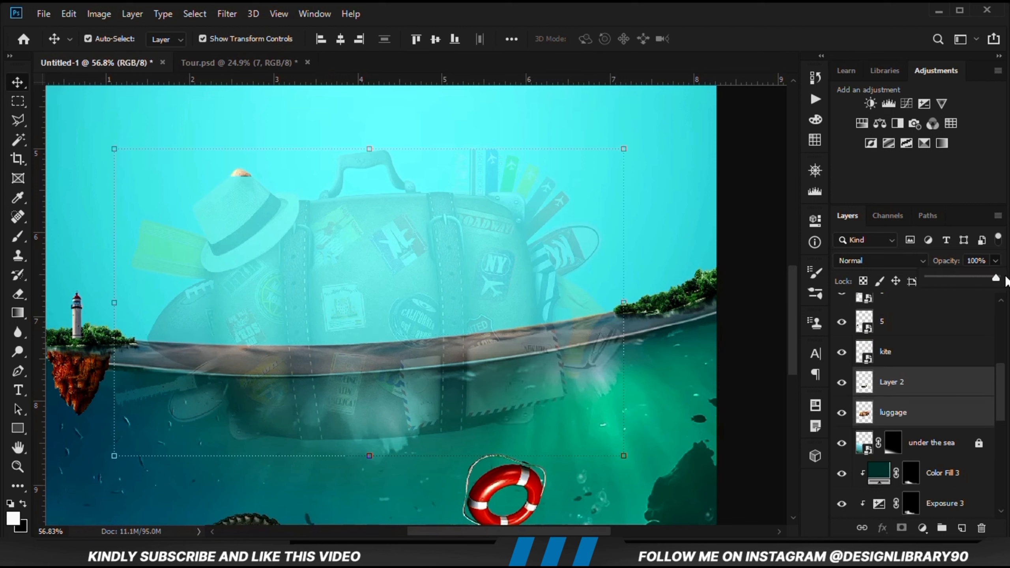
left_click(749, 350)
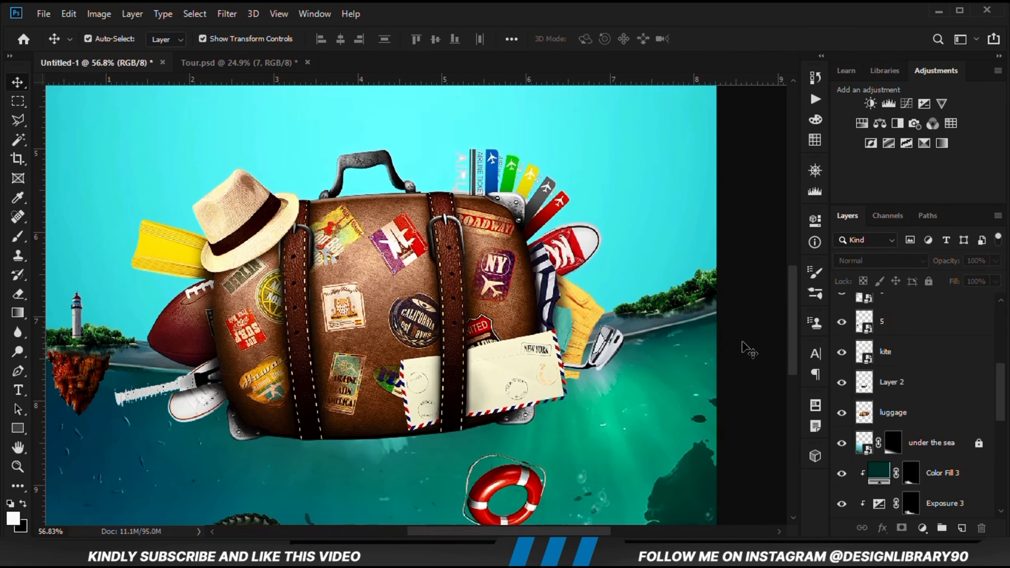
Set the blend mode of the luggage's underwater layer to Soft Light and check it against the whole poster
left_click(430, 392)
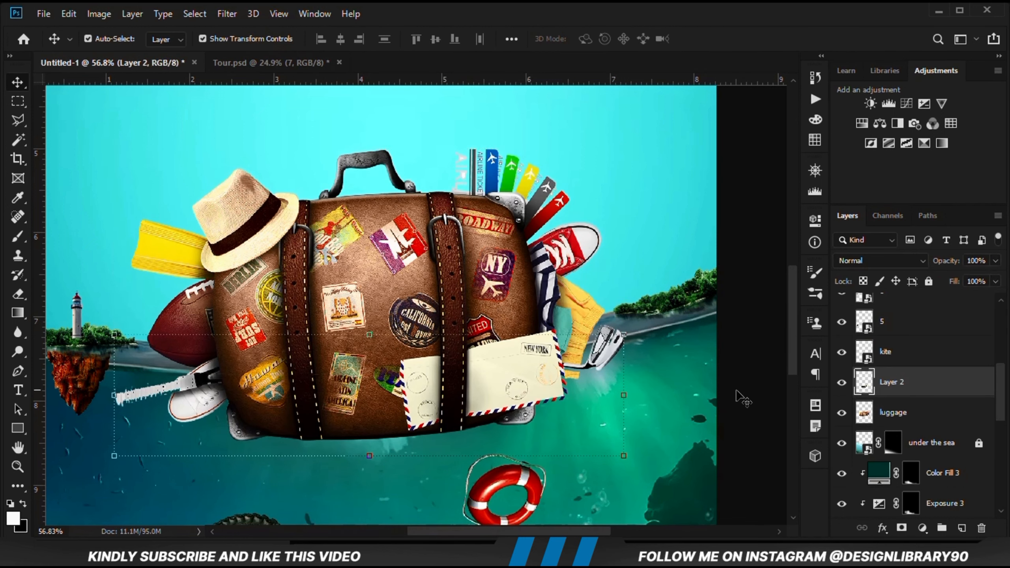
left_click(843, 383)
left_click(843, 384)
left_click(870, 261)
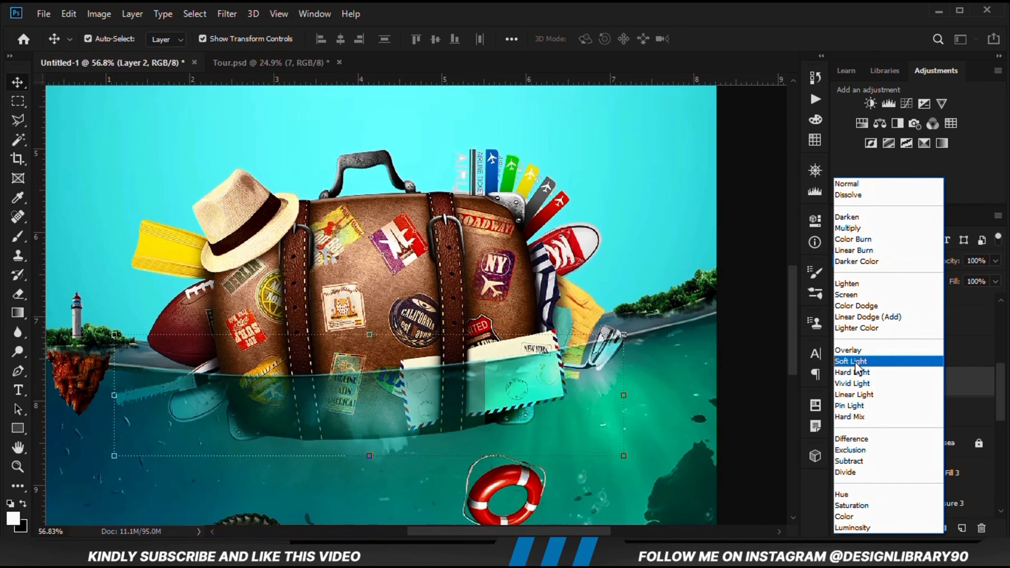
left_click(855, 362)
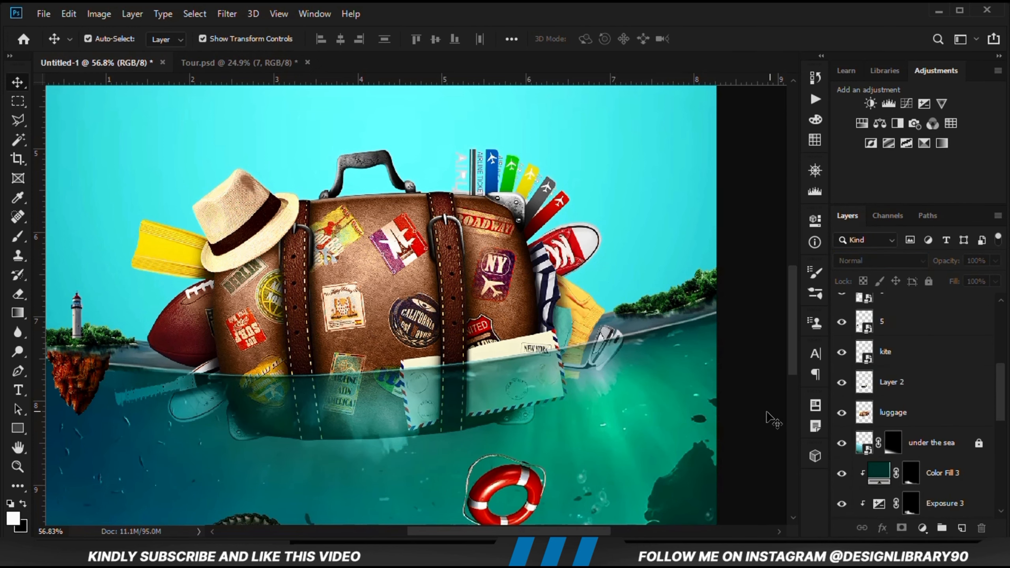
key("ctrl+0")
left_click(841, 383)
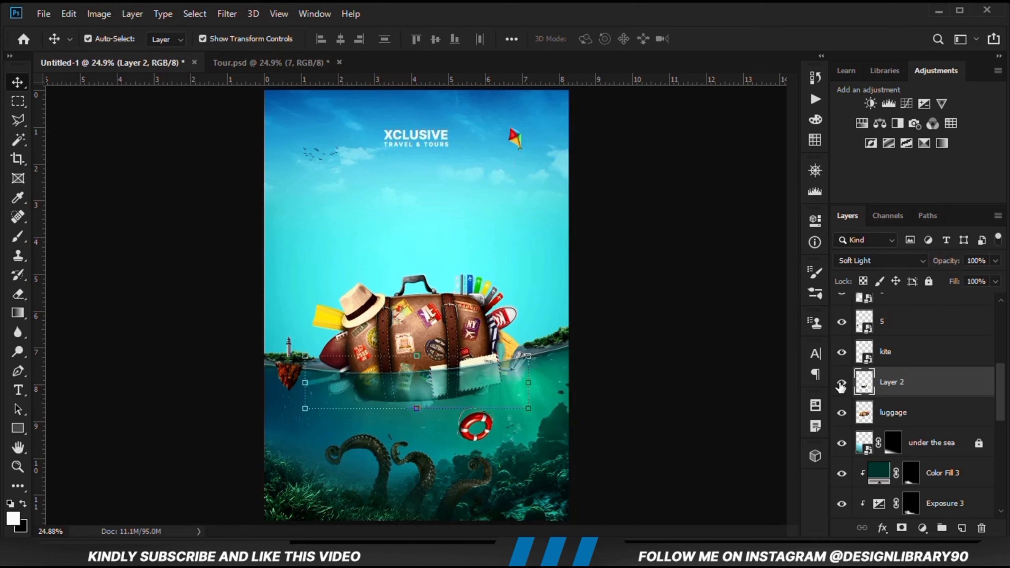
Add an Exposure adjustment clipped to the underwater luggage layer with Exposure at -8.67, and compare the result with it hidden
left_click(921, 527)
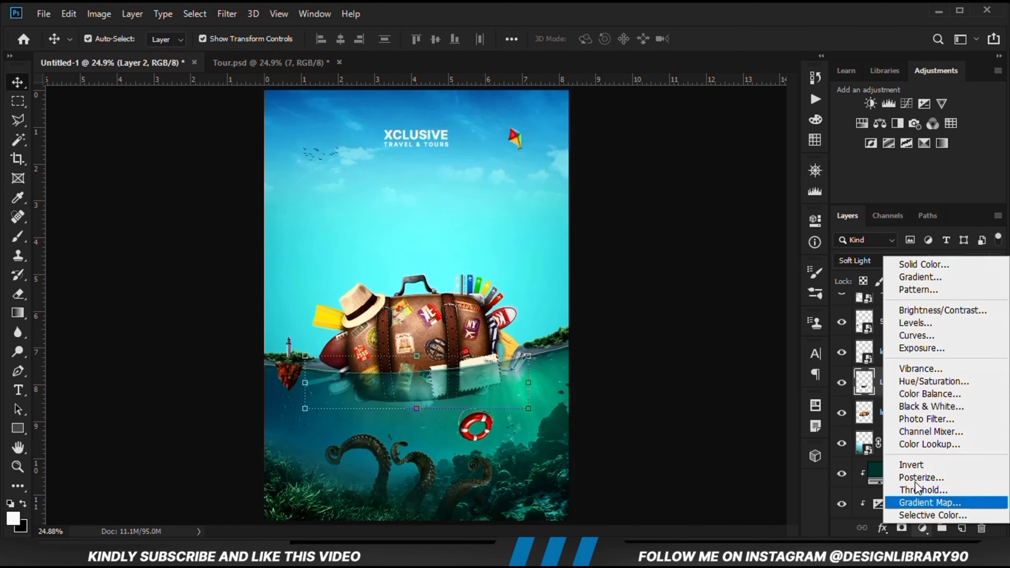
left_click(937, 346)
left_click(688, 465)
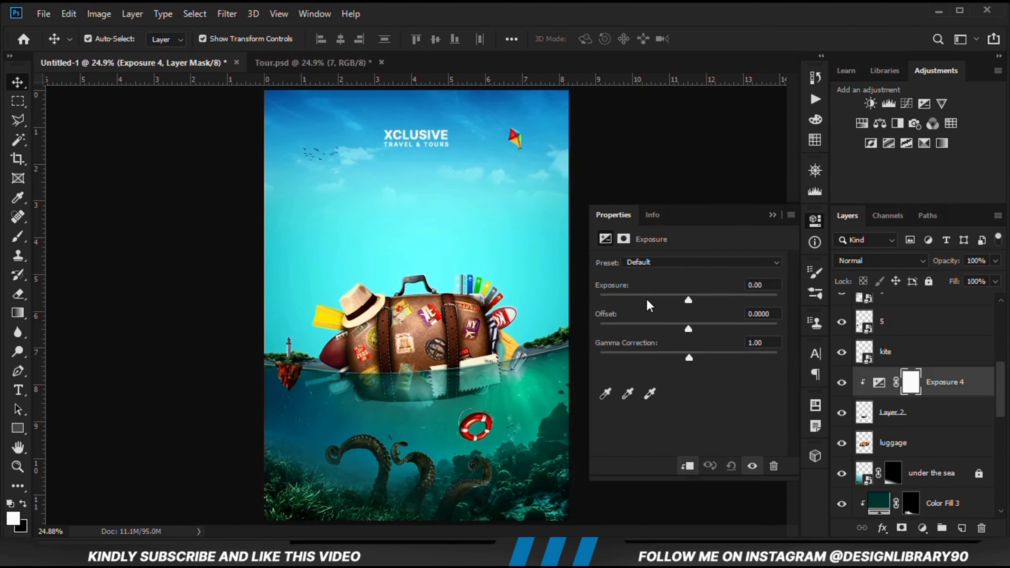
left_click_drag(646, 299, 625, 301)
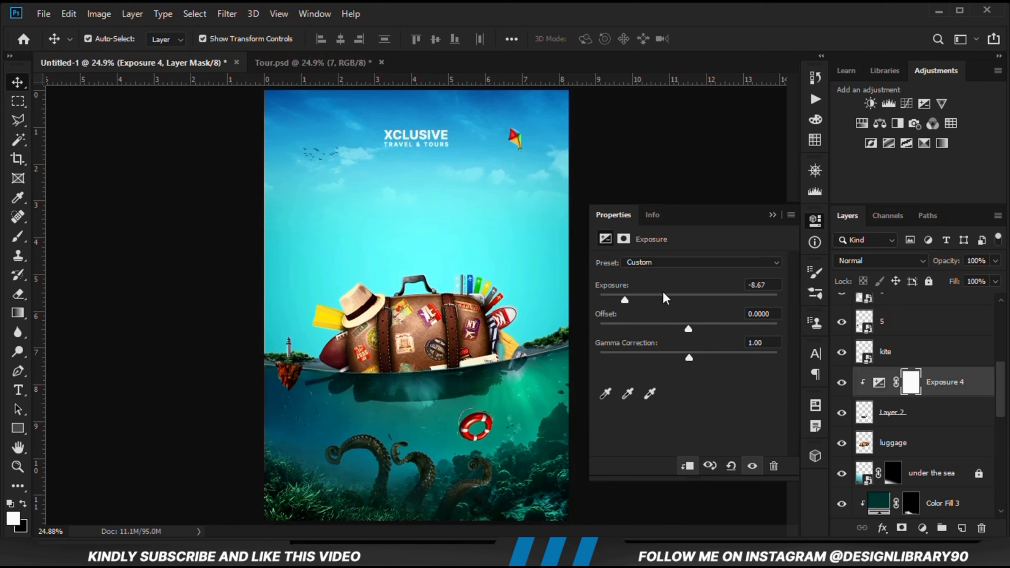
left_click(772, 215)
left_click(842, 382)
left_click(842, 382)
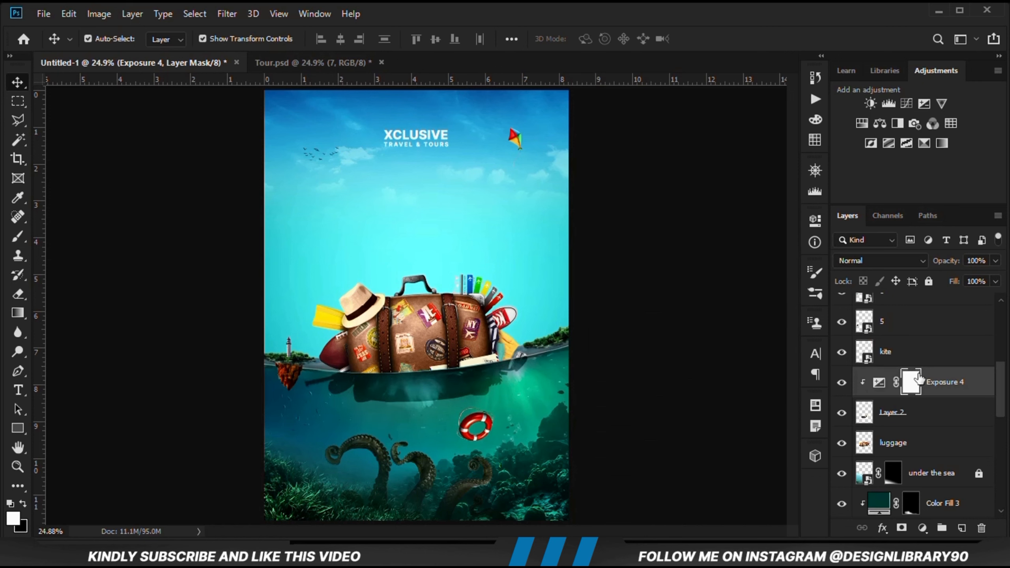
Invert the new Exposure mask to black and choose the Brush tool with its opacity at 21%
key("ctrl+i")
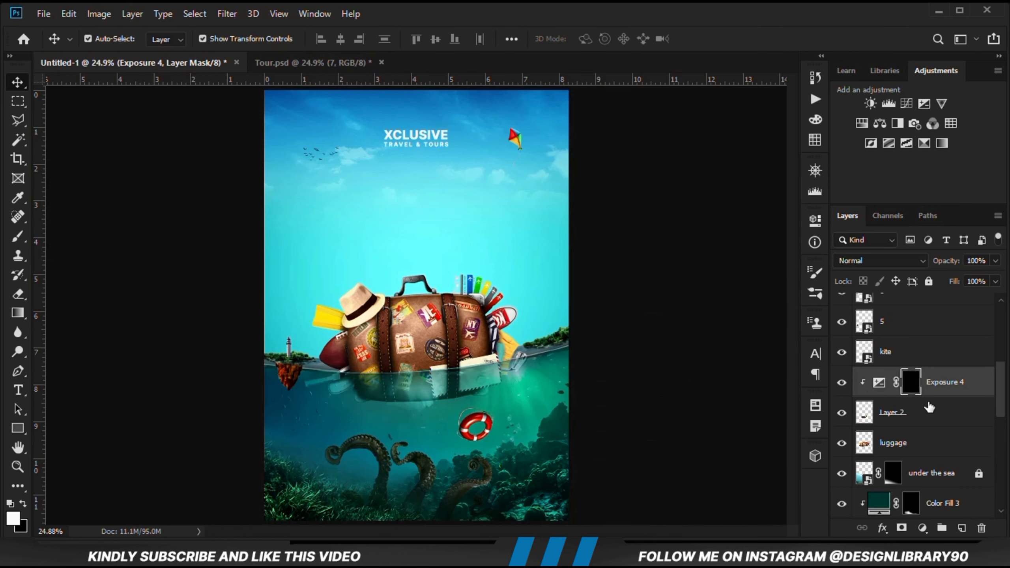
right_click(17, 236)
left_click(76, 235)
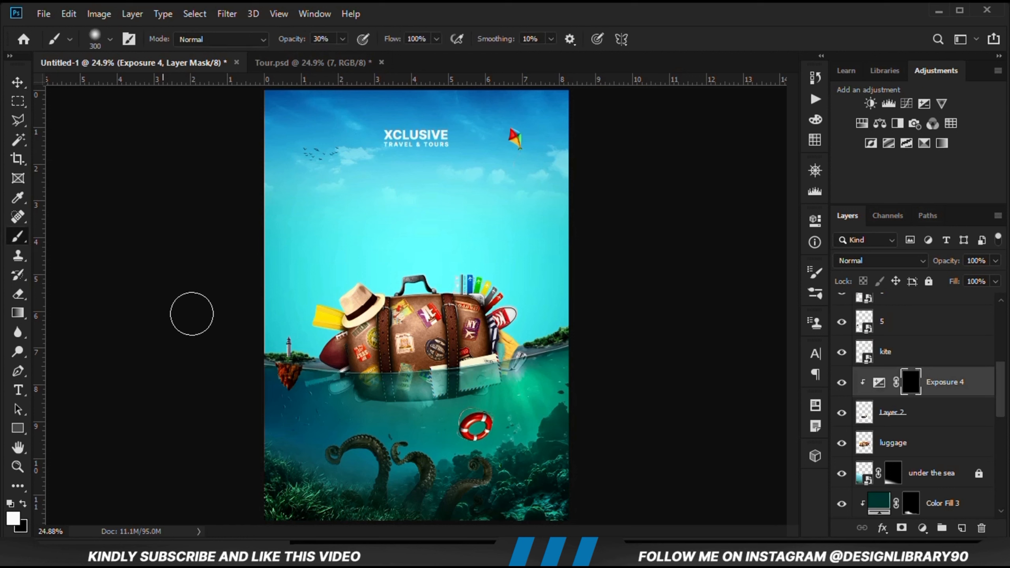
left_click(343, 39)
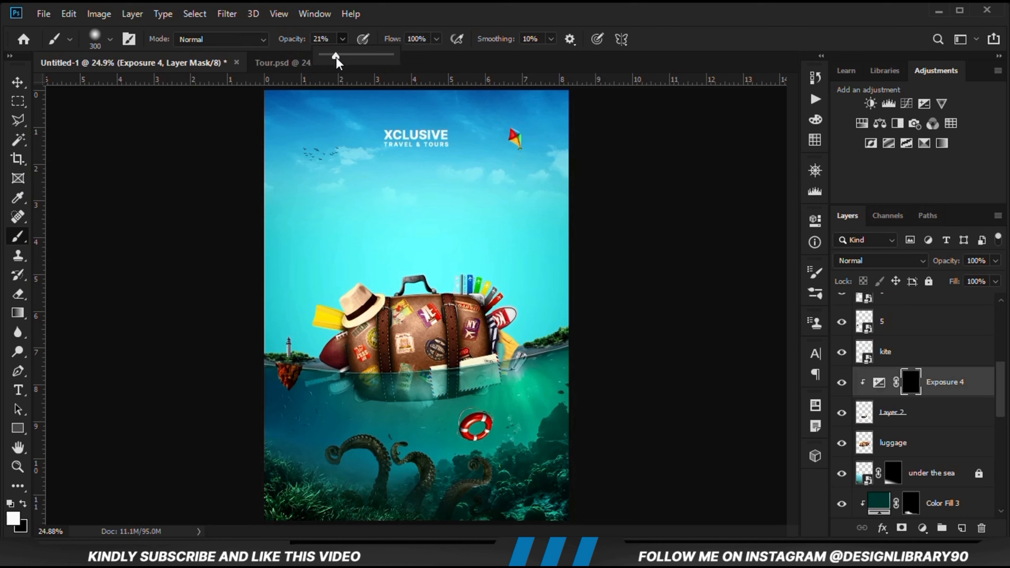
left_click(422, 9)
Resize the brush to 600 px and paint white on the mask to darken the bottom edge of the submerged luggage
key("bracketright")
key("bracketright")
key("bracketright")
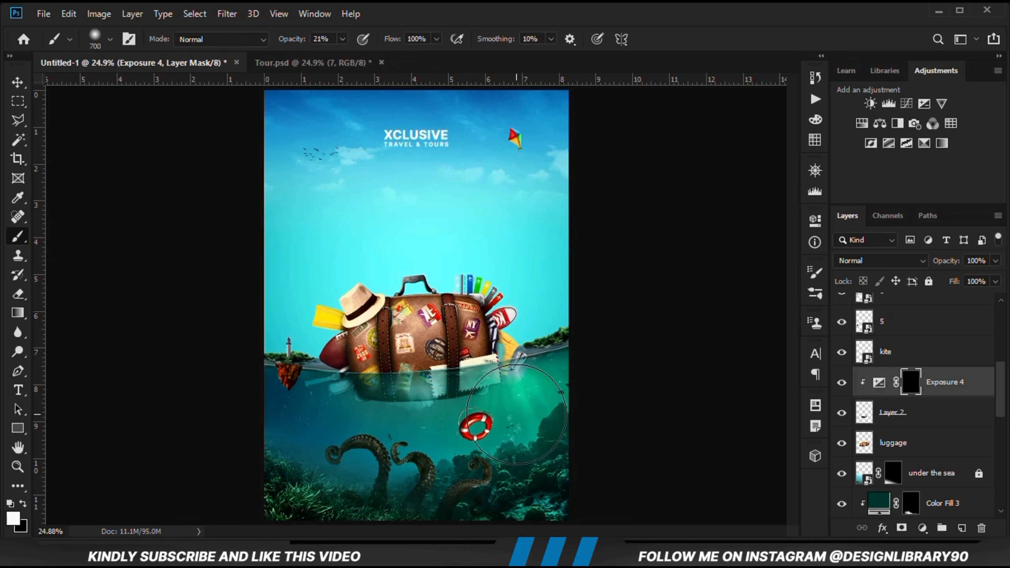
key("bracketleft")
left_click(497, 404)
left_click(471, 440)
left_click(394, 440)
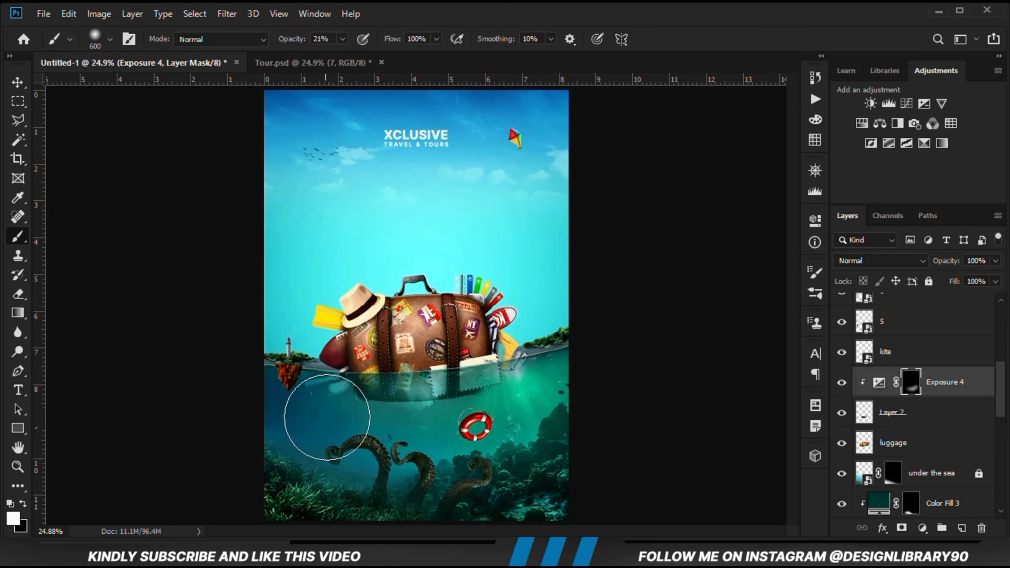
left_click(311, 408)
left_click(334, 432)
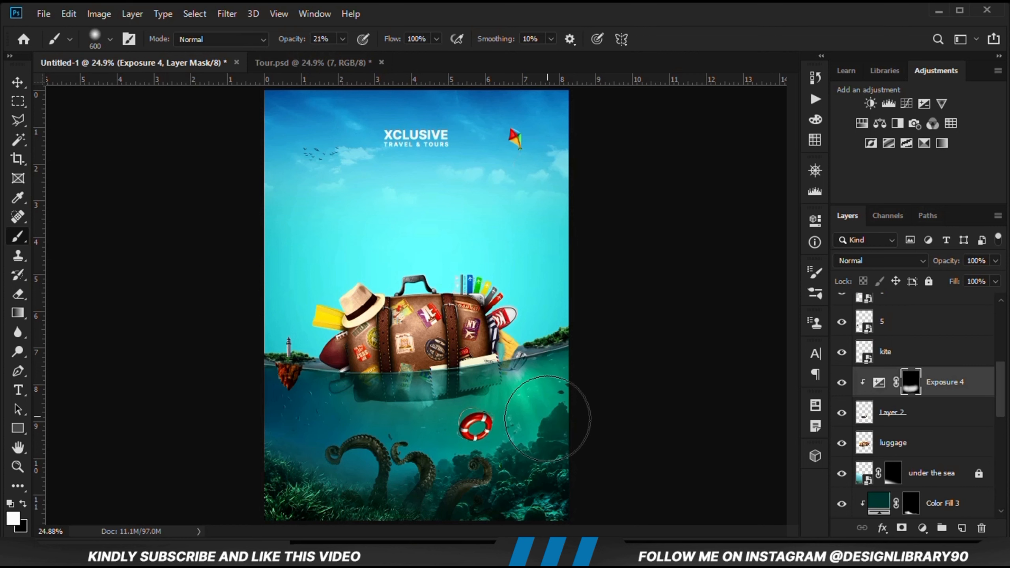
Add a second clipped Exposure adjustment above the first, lower its Exposure value strongly, and invert its mask to black
left_click(921, 527)
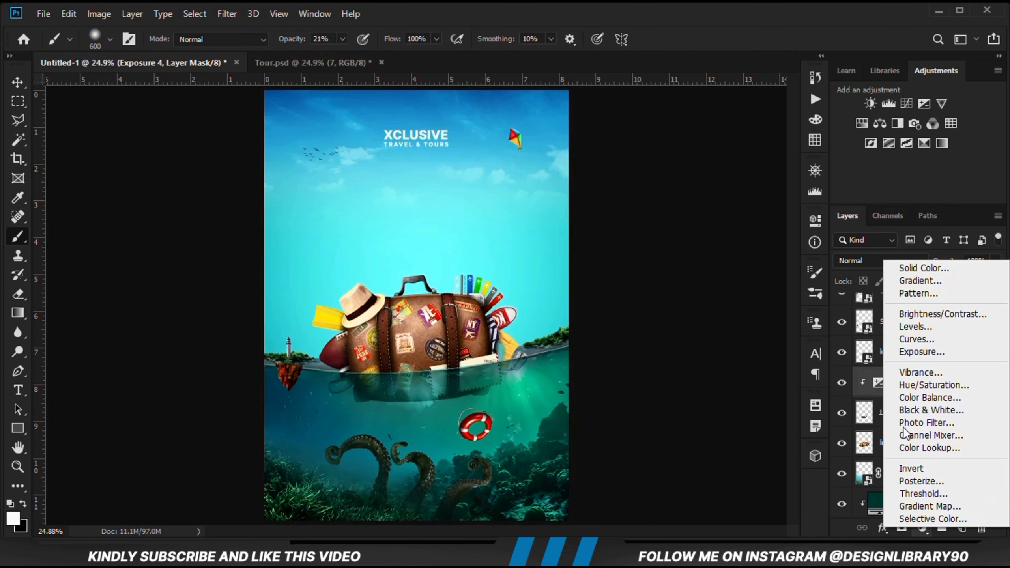
left_click(907, 352)
left_click(688, 466)
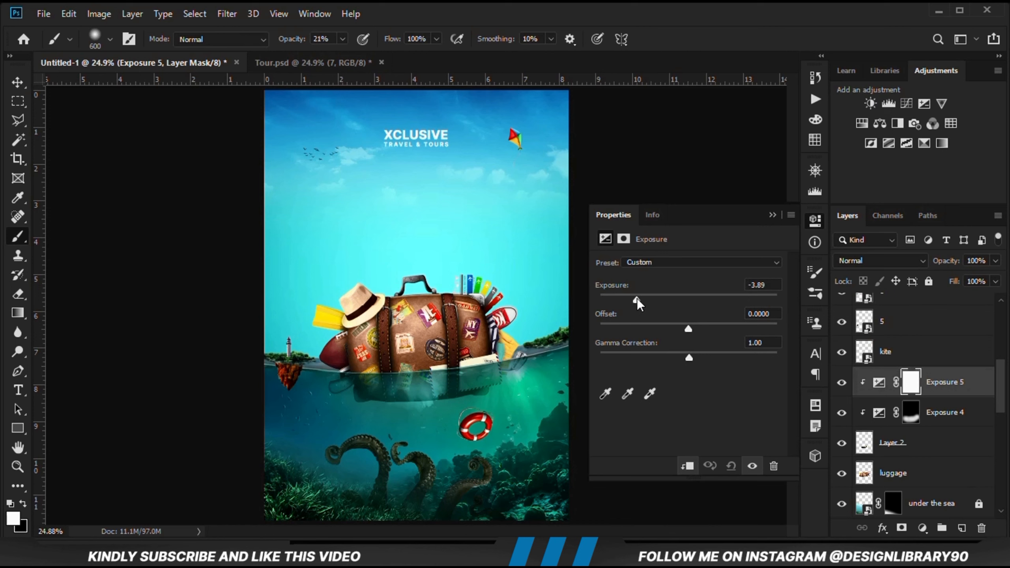
left_click_drag(638, 300, 633, 301)
left_click(770, 216)
key("ctrl+i")
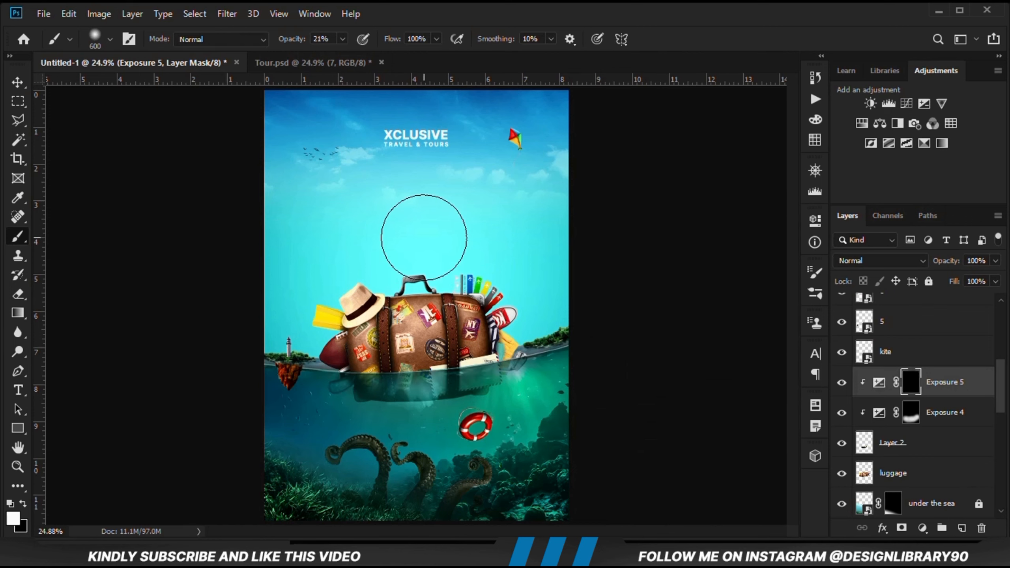
Set the brush opacity to 16% and paint white on the second Exposure mask across the lower part of the submerged luggage
left_click(342, 39)
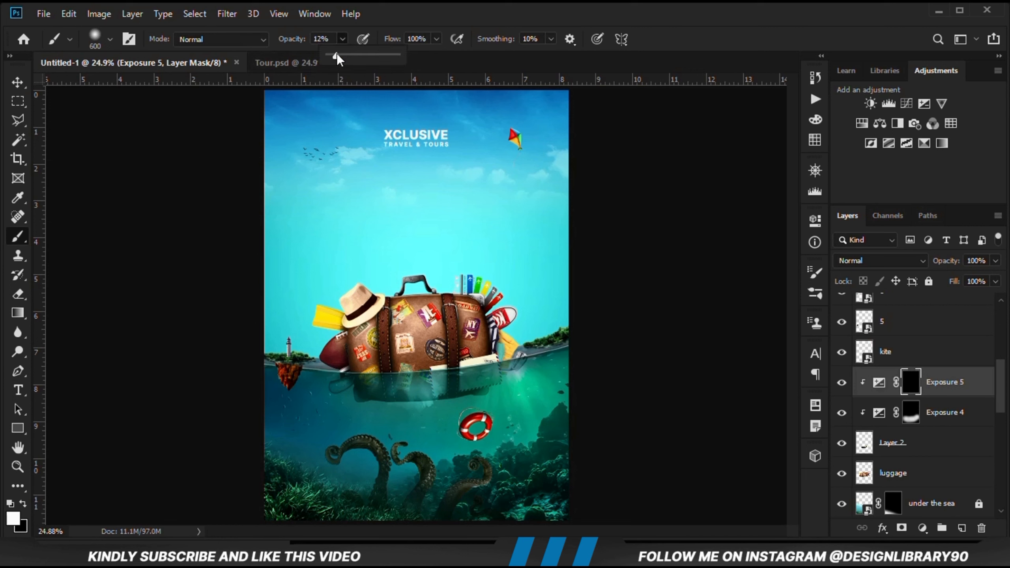
left_click(434, 8)
left_click(422, 409)
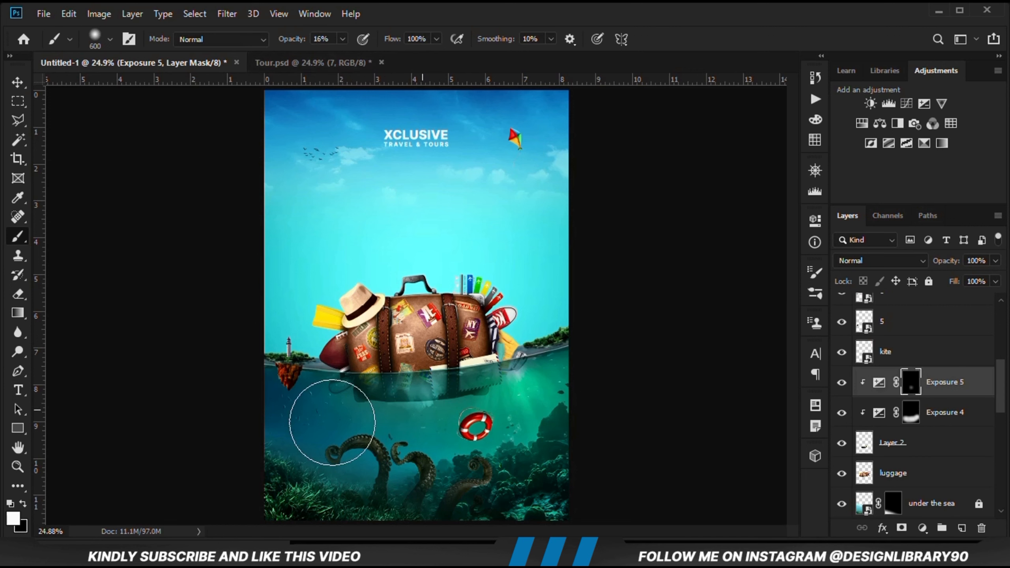
left_click(411, 414)
left_click(345, 401)
mouse_move(302, 414)
left_mouse_down()
mouse_move(382, 452)
mouse_move(509, 410)
left_mouse_up()
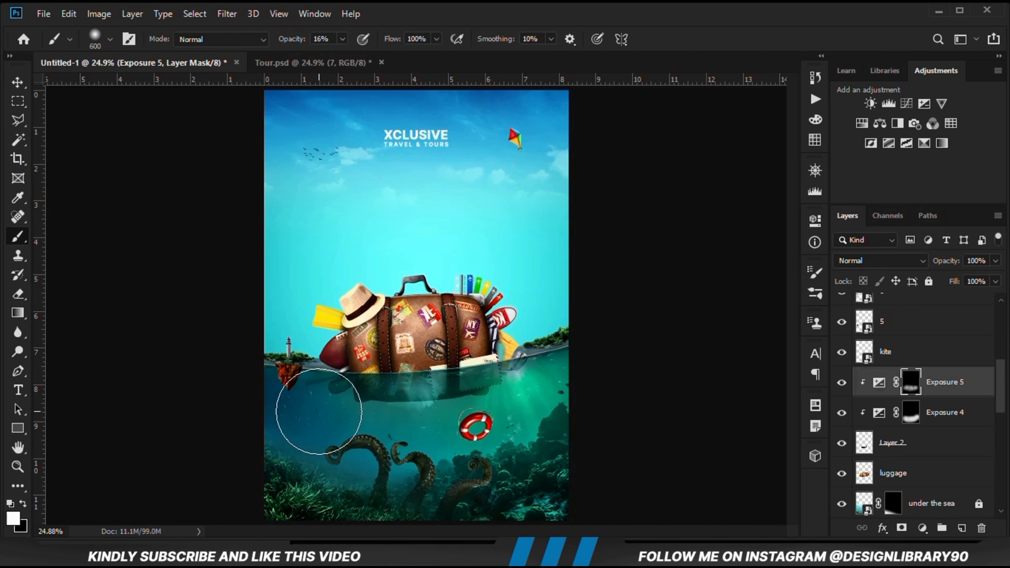
mouse_move(319, 412)
left_mouse_down()
mouse_move(344, 438)
mouse_move(509, 425)
mouse_move(532, 398)
left_mouse_up()
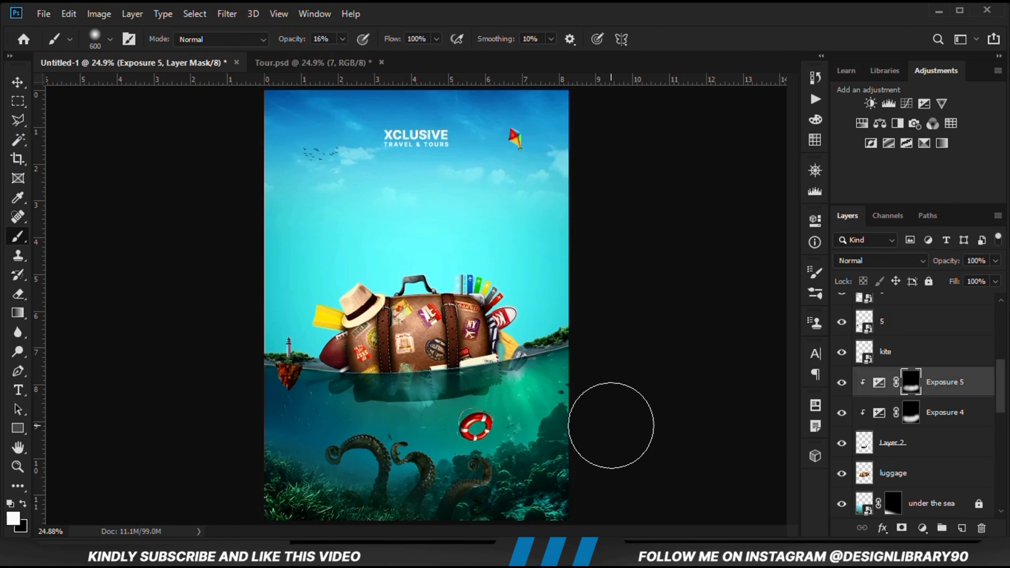
Add a third clipped Exposure adjustment with Exposure at -10.00 and invert its mask to black
left_click(924, 527)
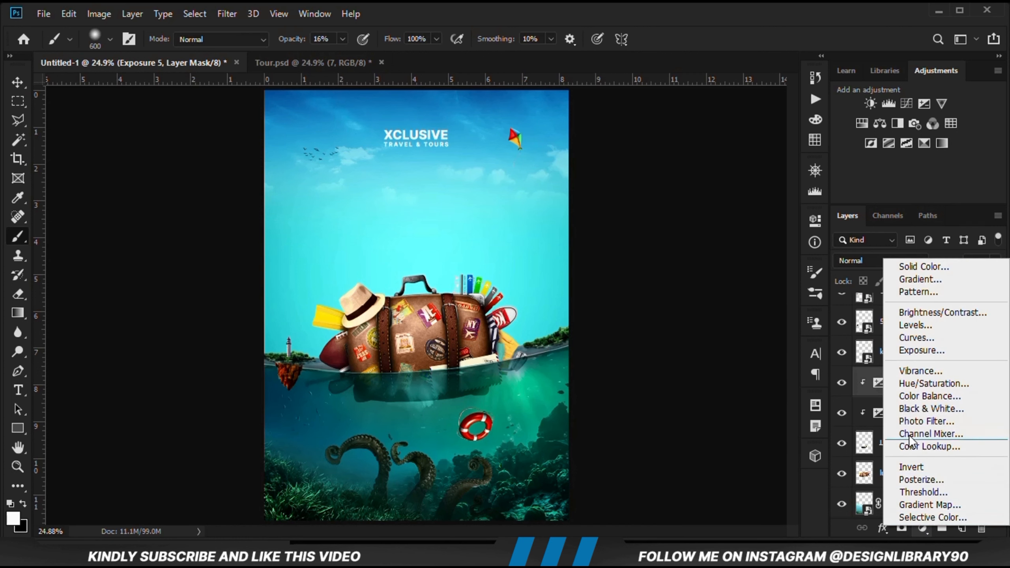
left_click(915, 348)
left_click(687, 466)
left_click_drag(689, 300, 621, 298)
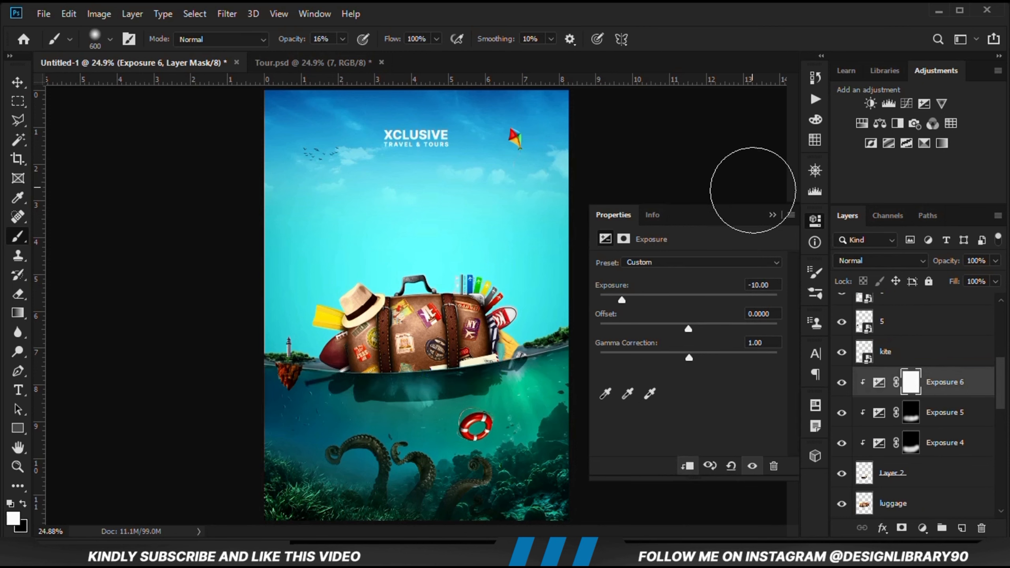
left_click(772, 217)
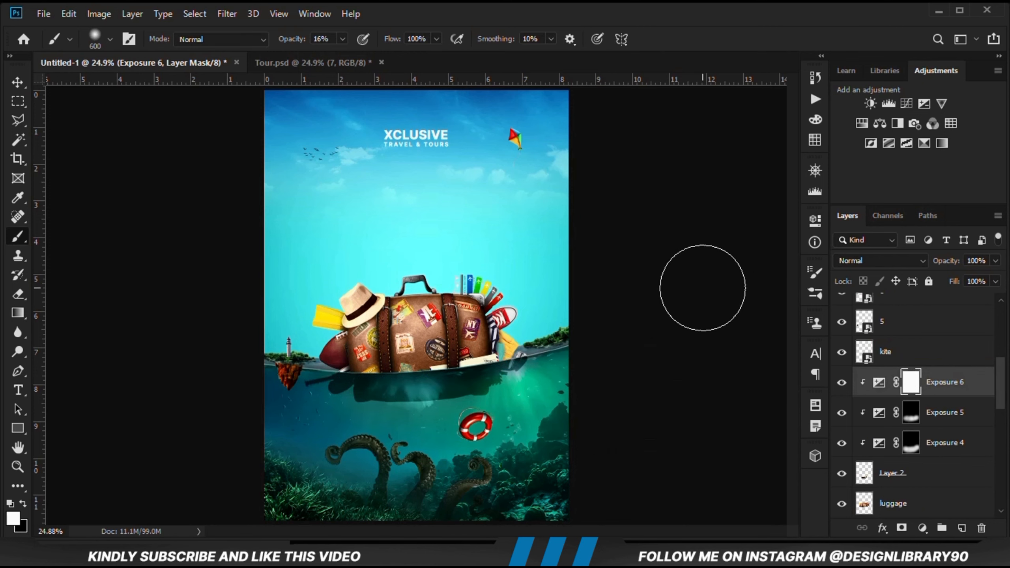
key("ctrl+i")
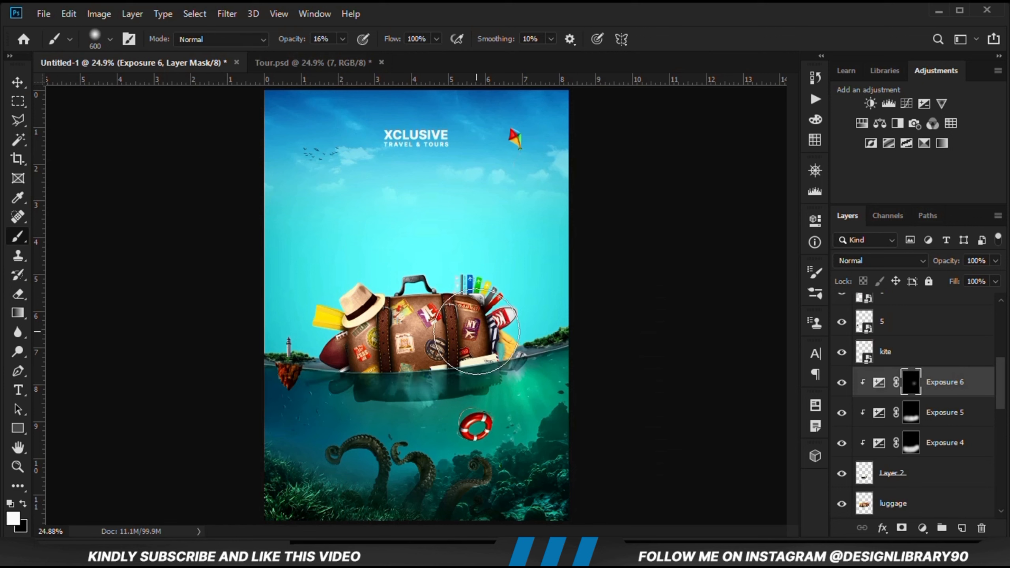
Paint white on the third Exposure mask over the submerged luggage near the waterline, and compare the shading with the adjustment off and on
mouse_move(479, 327)
left_mouse_down()
mouse_move(355, 338)
mouse_move(442, 328)
left_mouse_up()
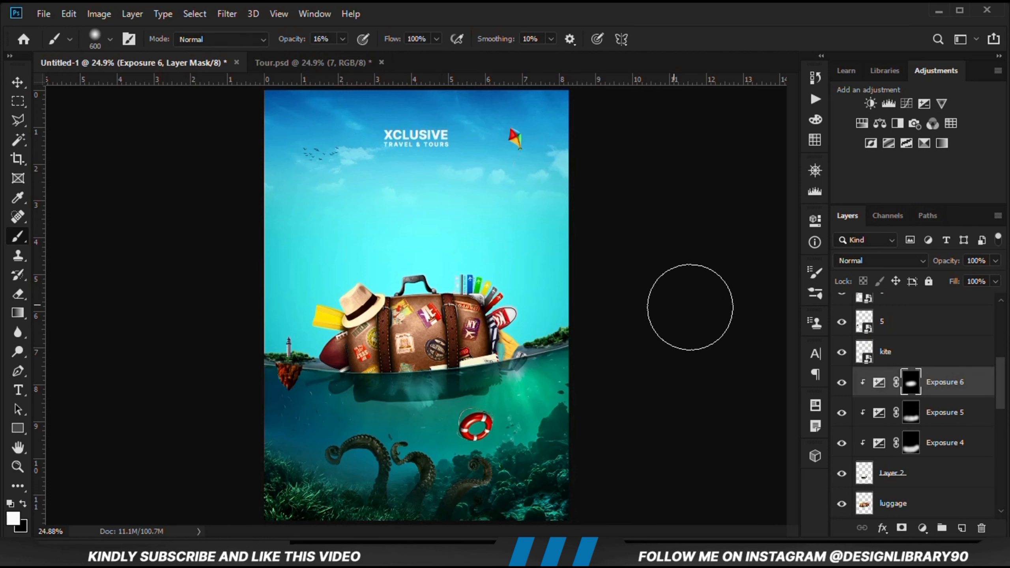
left_click(842, 382)
left_click(841, 383)
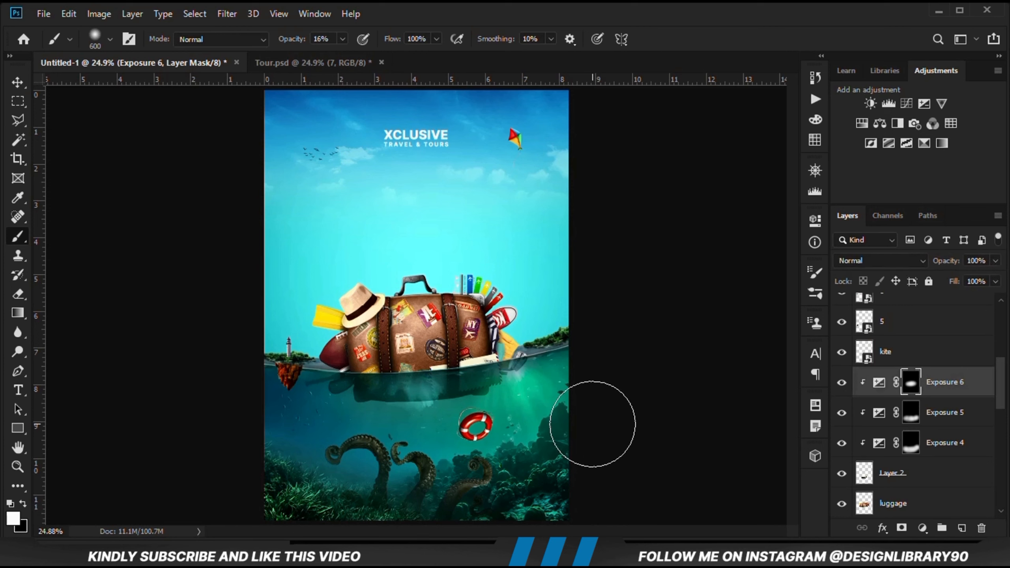
Add a clipped Exposure adjustment above the luggage layer with Exposure at -3.50, and invert its mask to black
left_click(20, 83)
left_click(142, 293)
left_click(477, 333)
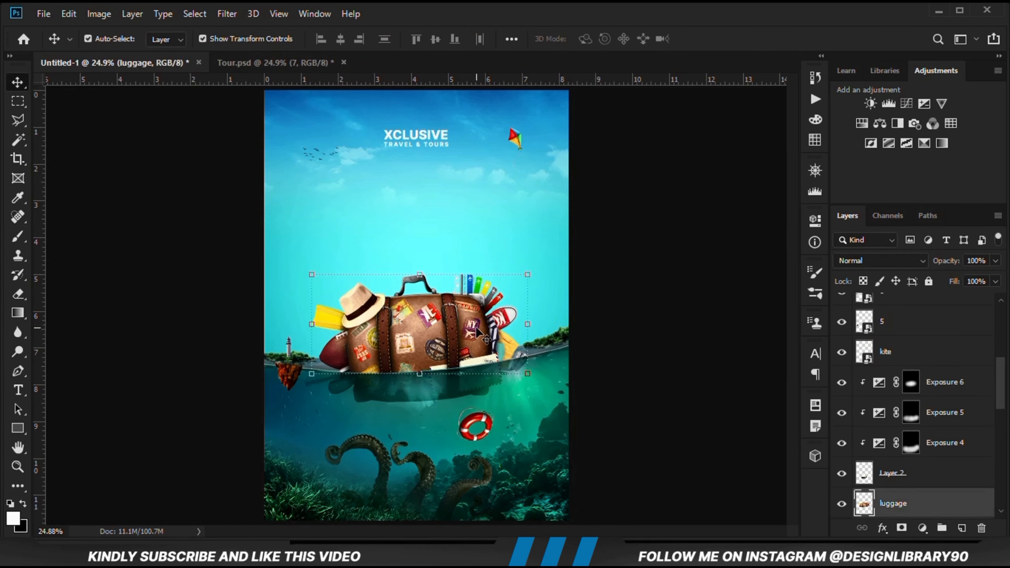
left_click(842, 503)
left_click(842, 504)
left_click(922, 528)
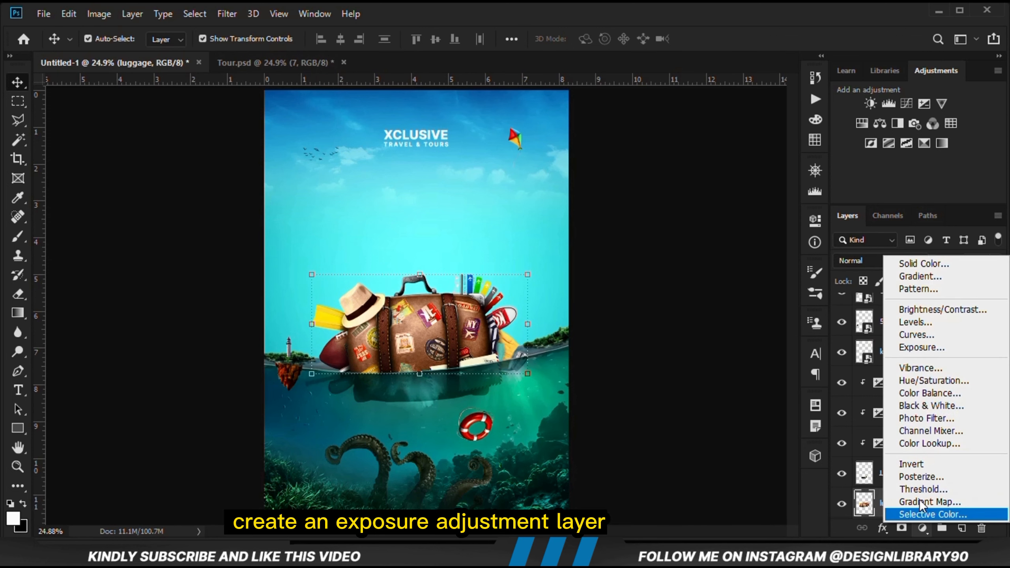
left_click(917, 347)
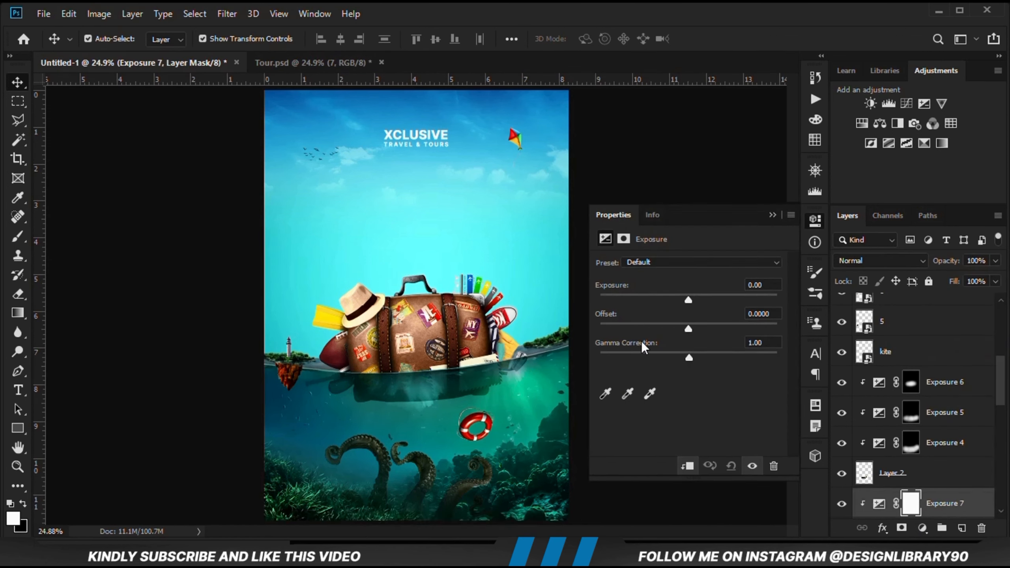
left_click_drag(688, 299, 645, 296)
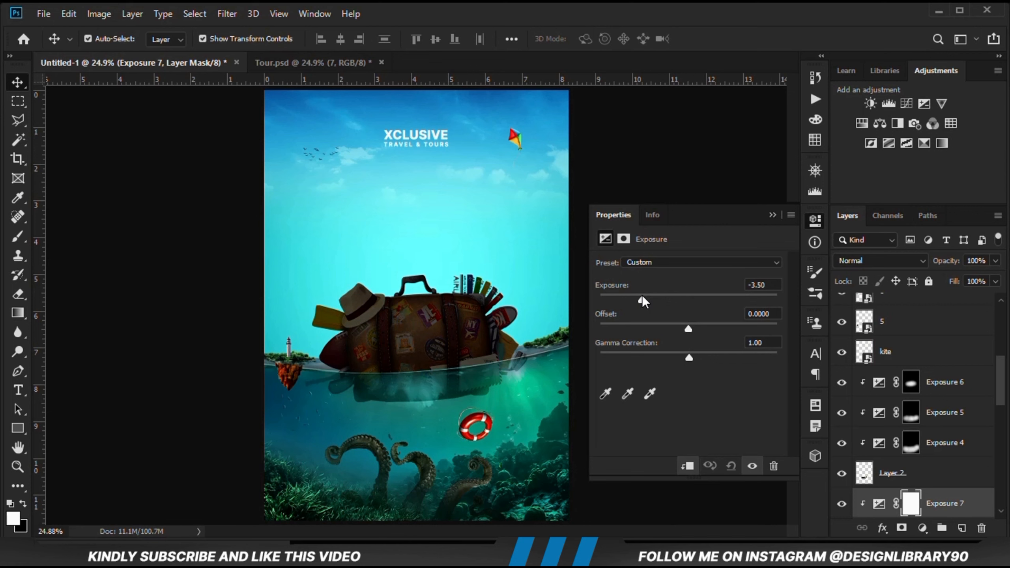
left_click(772, 216)
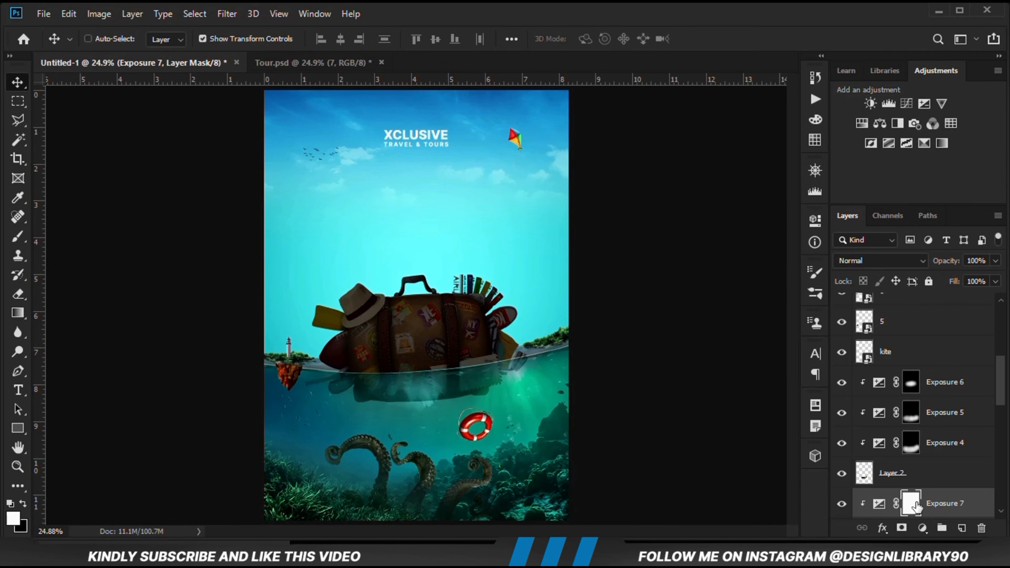
key("ctrl+i")
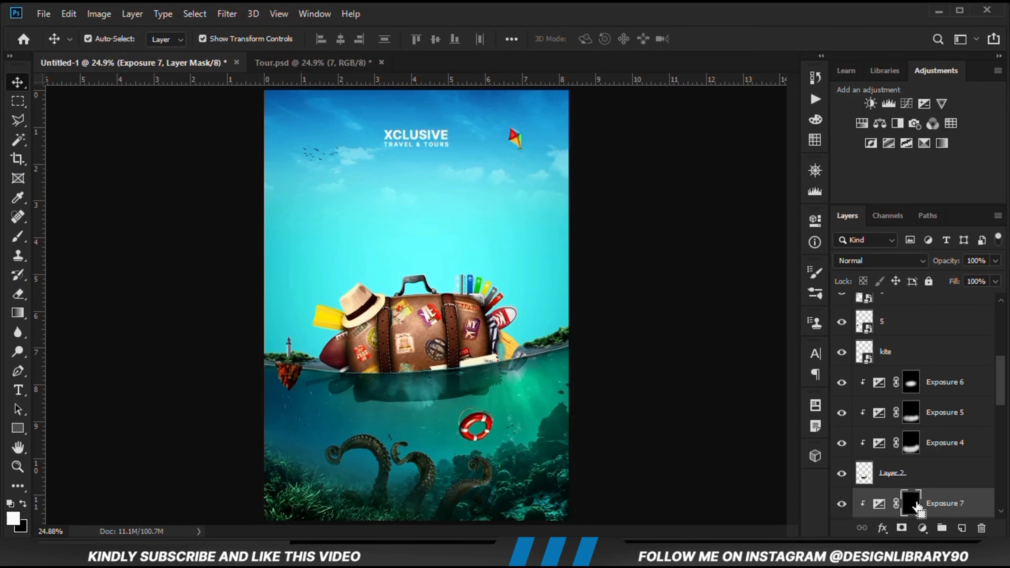
Set the brush opacity to 14% and paint white on the new Exposure mask over the luggage's lower-left area
right_click(16, 243)
left_click(80, 233)
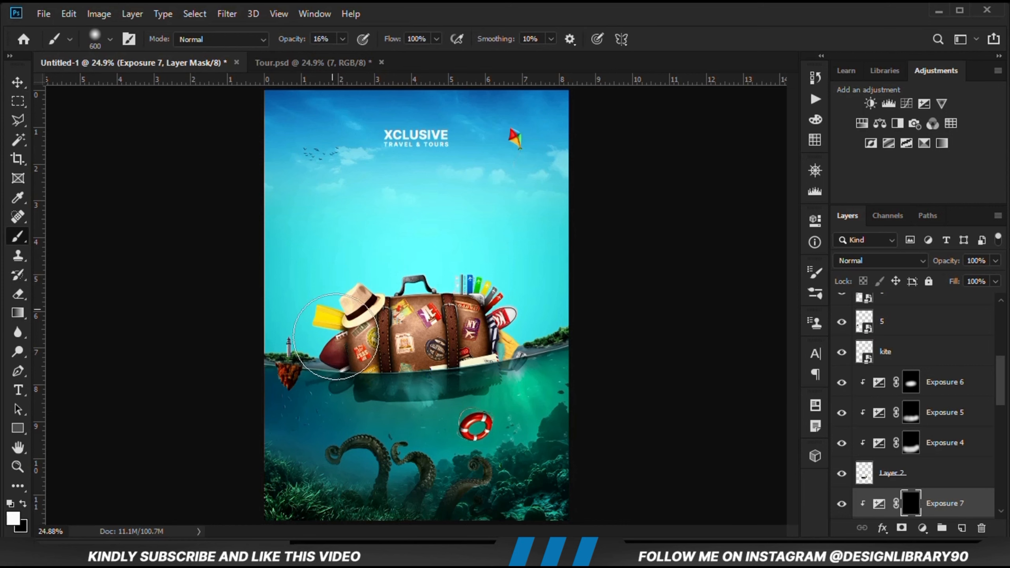
left_click(341, 39)
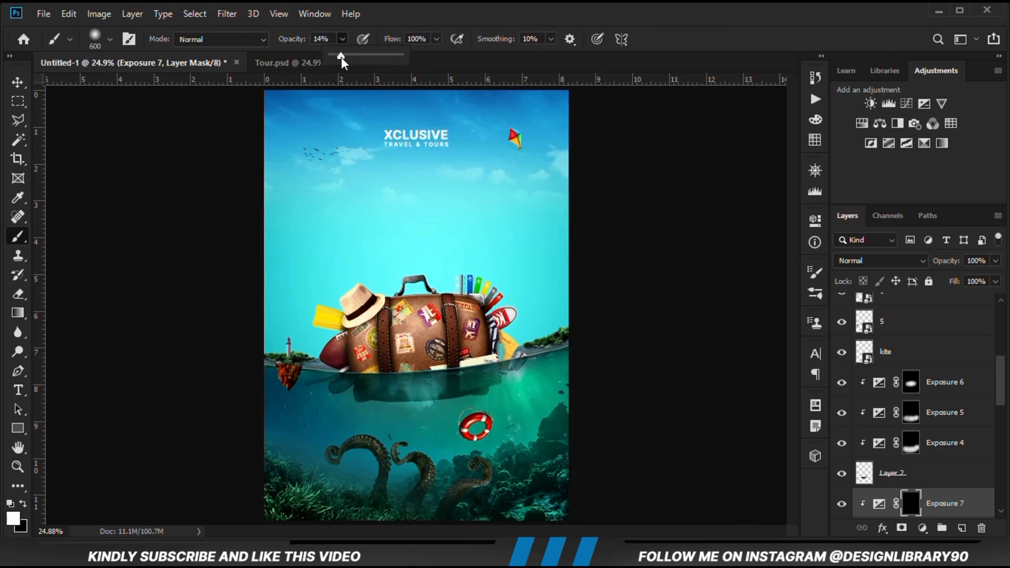
left_click(411, 5)
mouse_move(349, 386)
left_mouse_down()
mouse_move(296, 365)
mouse_move(309, 366)
left_mouse_up()
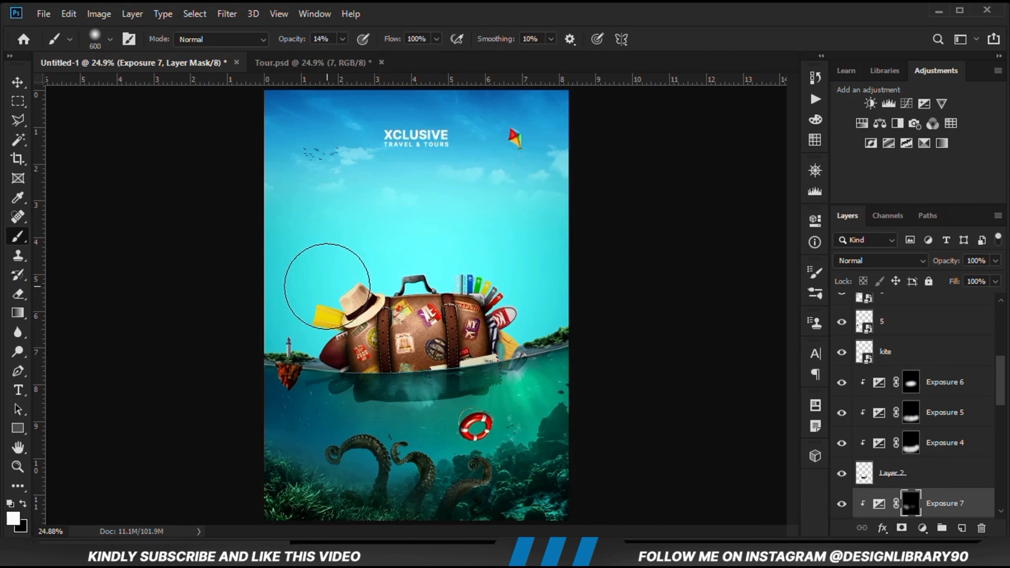
Reduce the brush opacity to 9% and paint white on the mask to shade the luggage's base along the waterline
left_click_drag(342, 39, 343, 59)
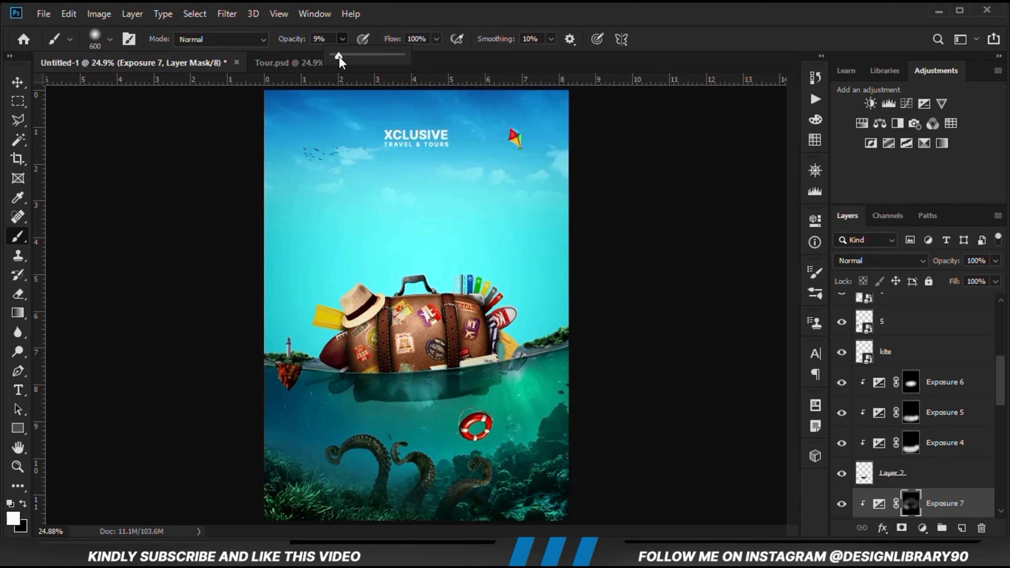
left_click(448, 5)
left_click_drag(474, 380, 396, 411)
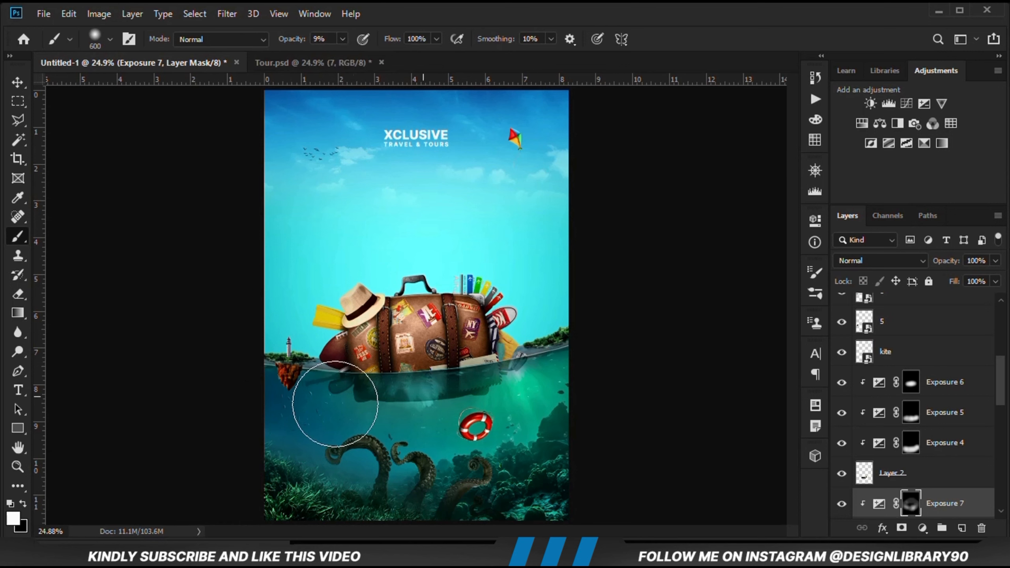
Set the brush opacity to 11%, paint more shadow across the luggage above the waterline, and compare it with the adjustment off and on
left_click_drag(342, 40, 343, 59)
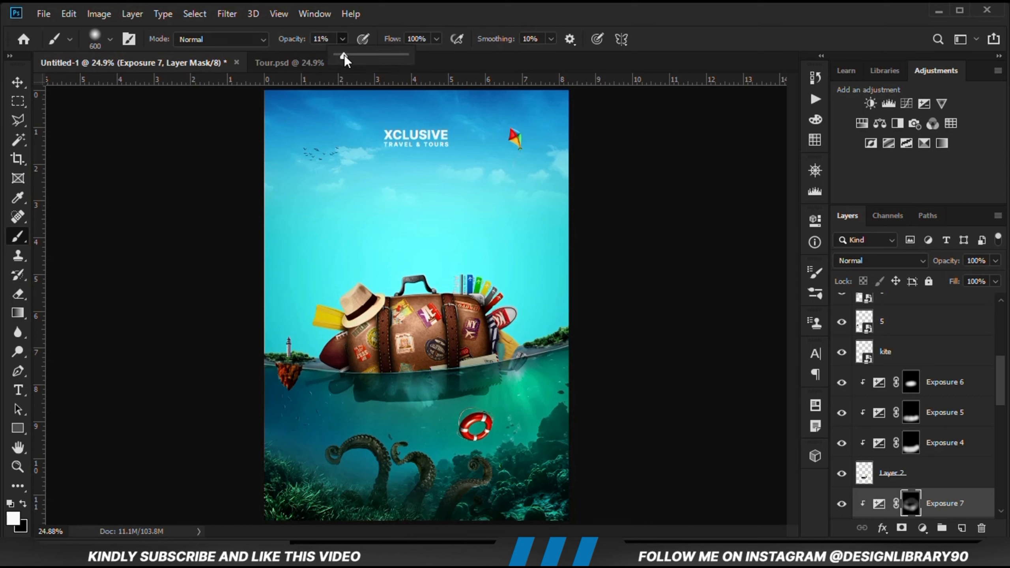
left_click(405, 8)
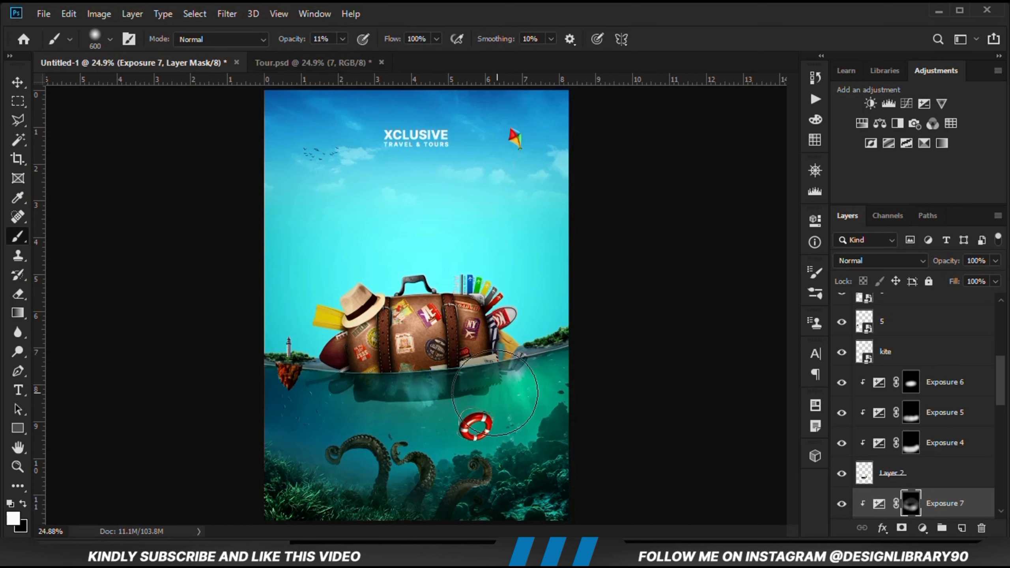
mouse_move(479, 393)
left_mouse_down()
mouse_move(354, 413)
mouse_move(402, 389)
left_mouse_up()
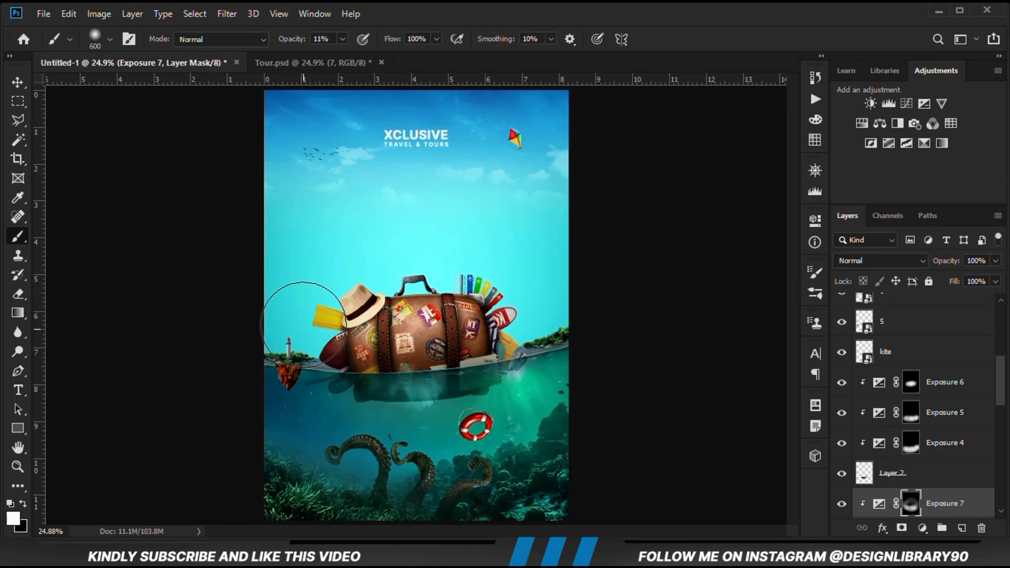
mouse_move(381, 346)
left_mouse_down()
mouse_move(380, 327)
mouse_move(486, 287)
left_mouse_up()
left_click(842, 504)
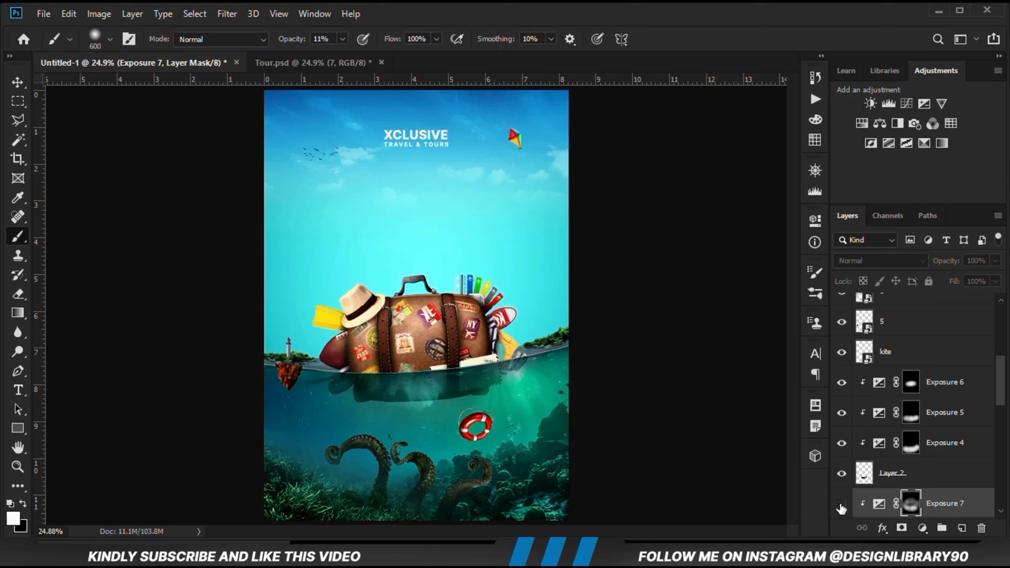
left_click(842, 504)
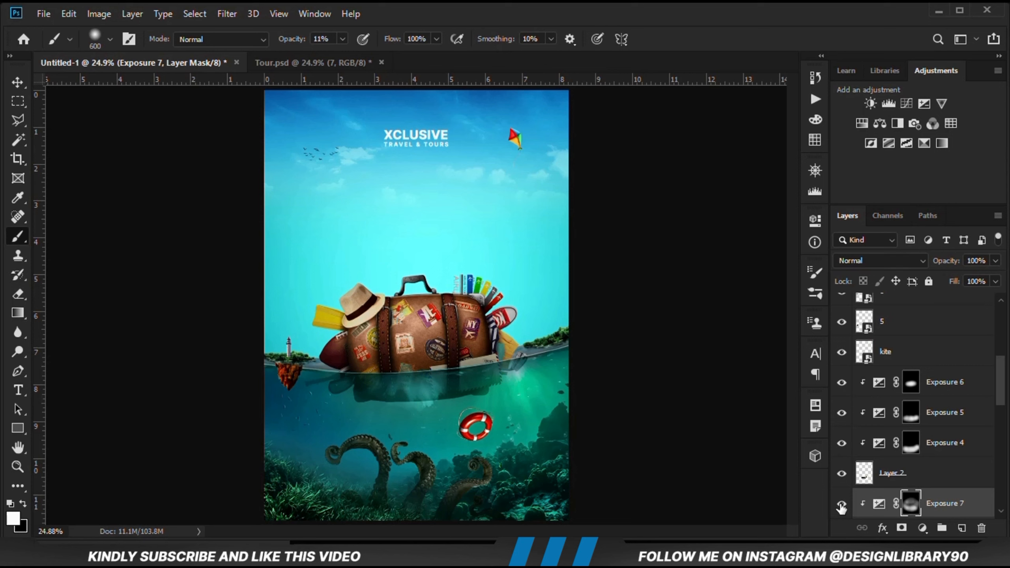
left_click(996, 261)
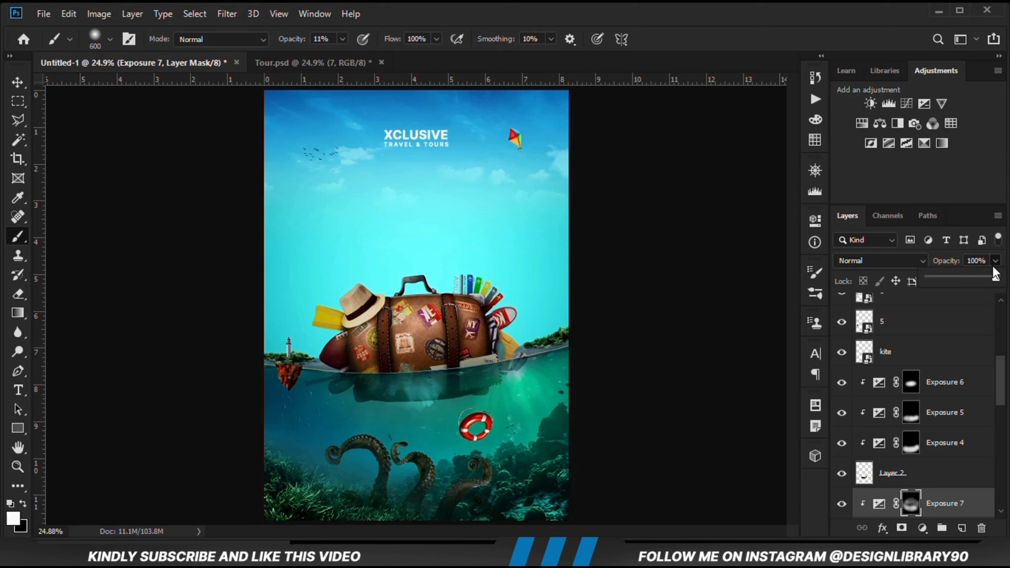
left_click(841, 504)
left_click(842, 503)
Add a second clipped Exposure adjustment to the luggage layer, strongly lower its Exposure value, and invert its mask to black
left_click(922, 529)
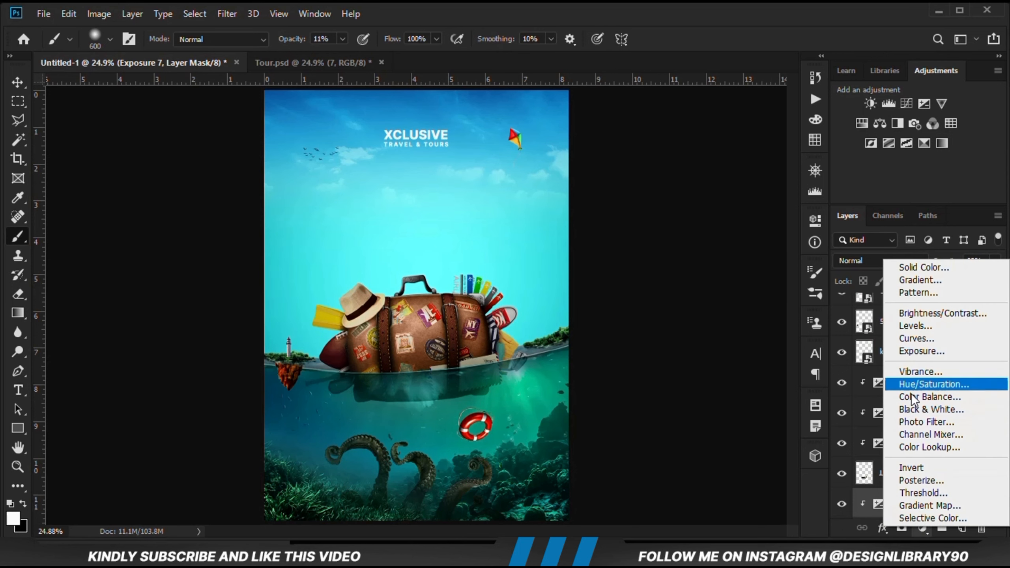
left_click(915, 352)
left_click(688, 466)
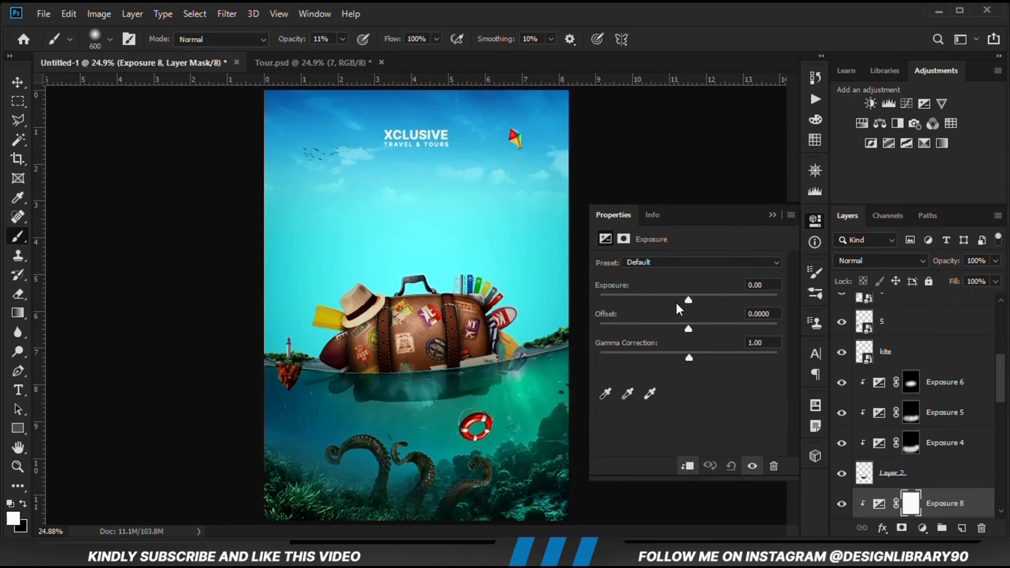
left_click_drag(676, 303, 659, 298)
left_click(773, 216)
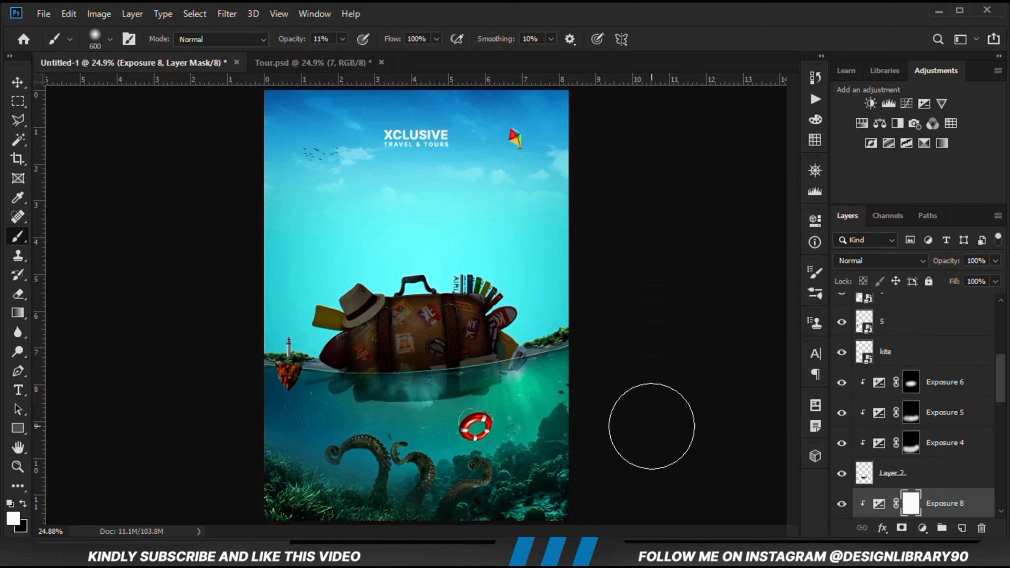
key("ctrl+i")
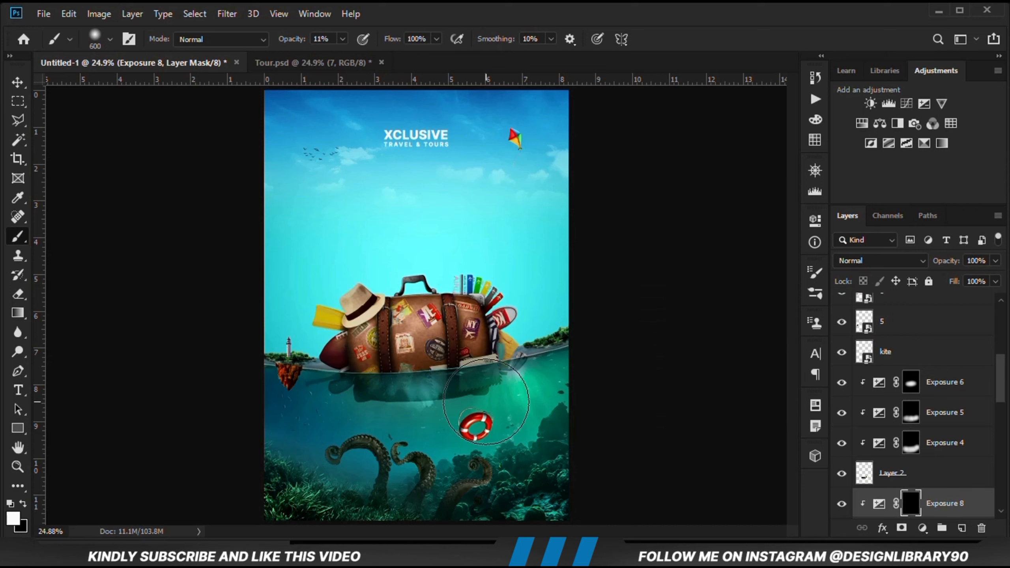
Shrink the brush to 200 px, paint white on the mask along the luggage's waterline edge, and deselect the layer
key("bracketleft")
key("bracketleft")
key("bracketleft")
key("bracketleft")
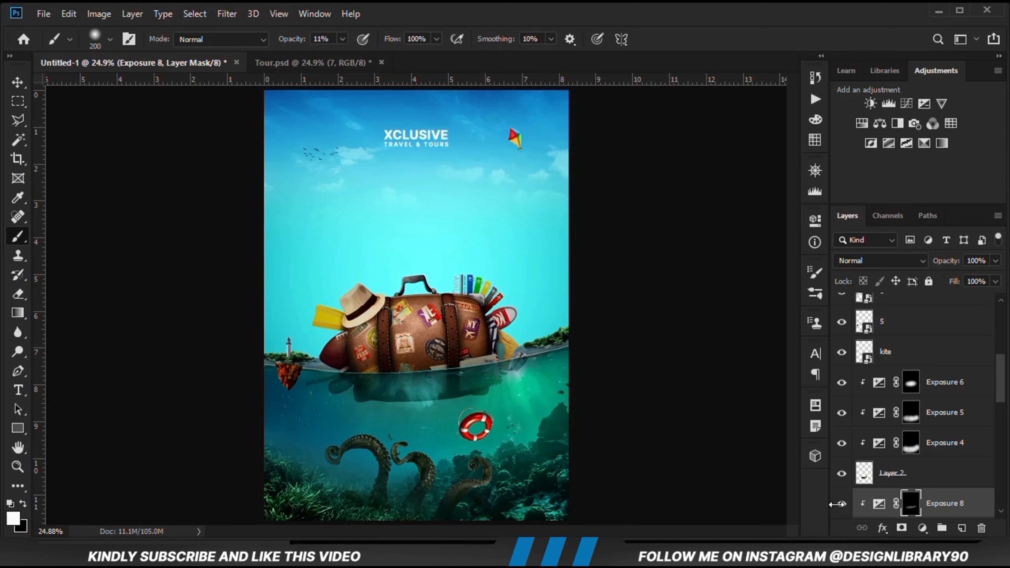
left_click(13, 86)
left_click(229, 318)
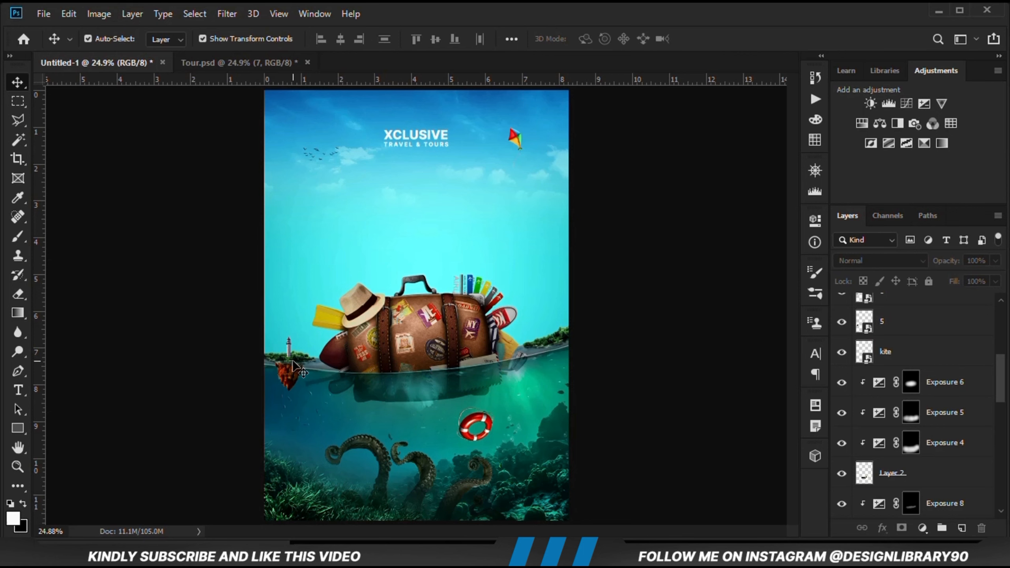
Add a layer mask to the rock layer beneath the lighthouse island and lower the layer's opacity to 41%
left_click(293, 370)
scroll(293, 370, "up", 6)
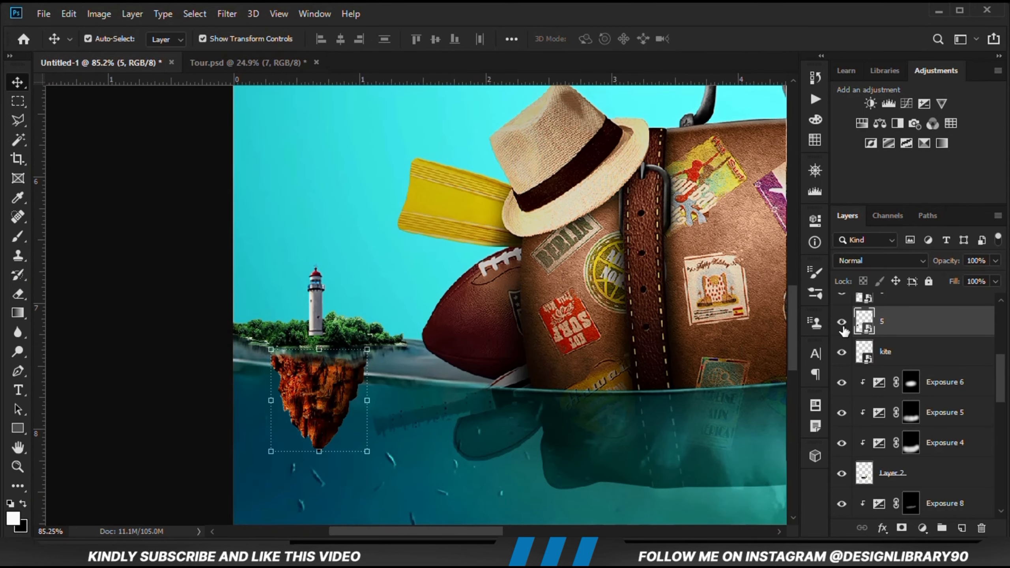
left_click(842, 323)
left_click(842, 322)
left_click(901, 528)
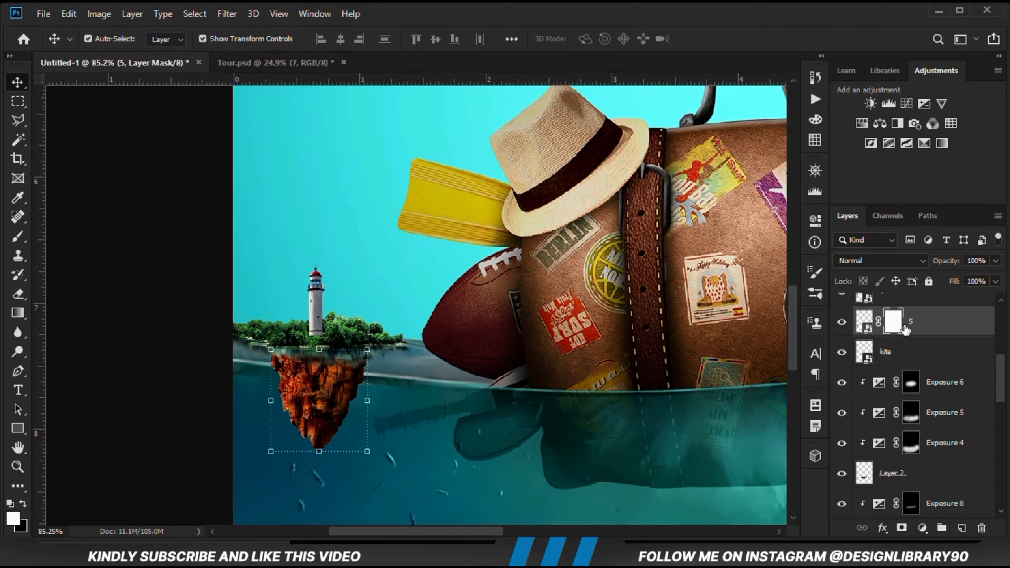
right_click(18, 371)
left_click(67, 369)
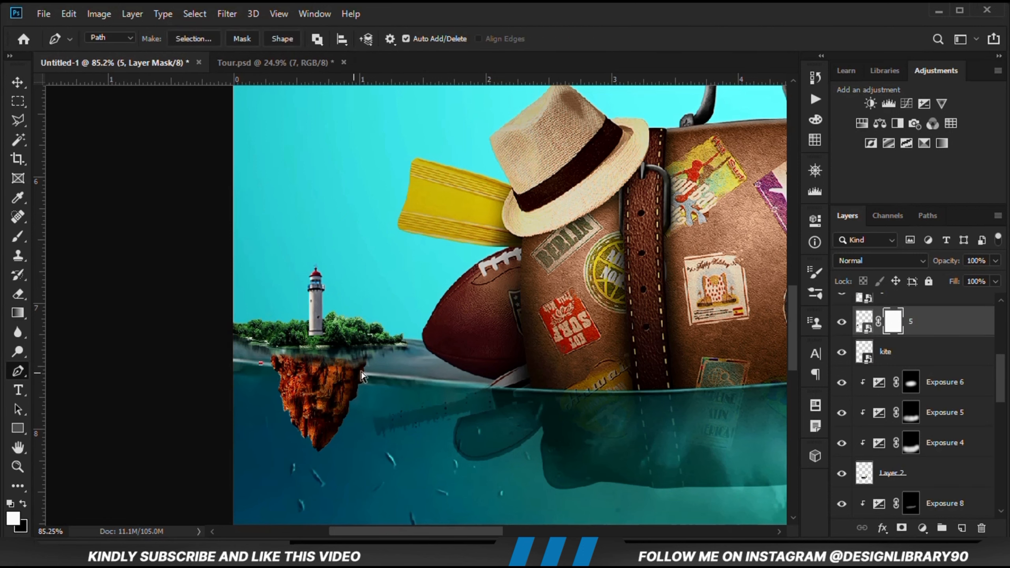
left_click(995, 261)
left_click_drag(999, 277, 956, 279)
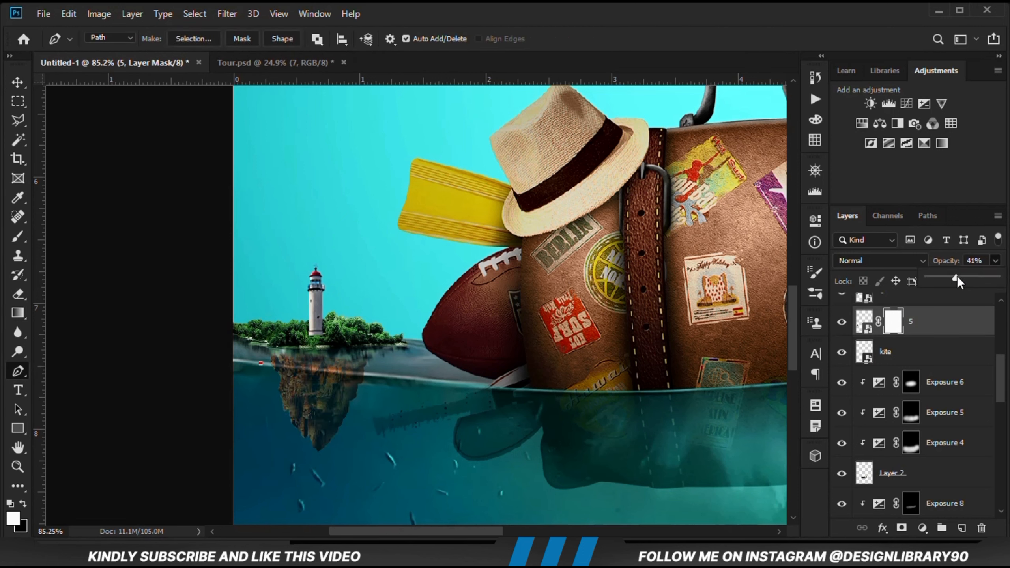
Trace the waterline and the rock area above it with the Pen tool, and convert the closed path to a selection
left_click(379, 374)
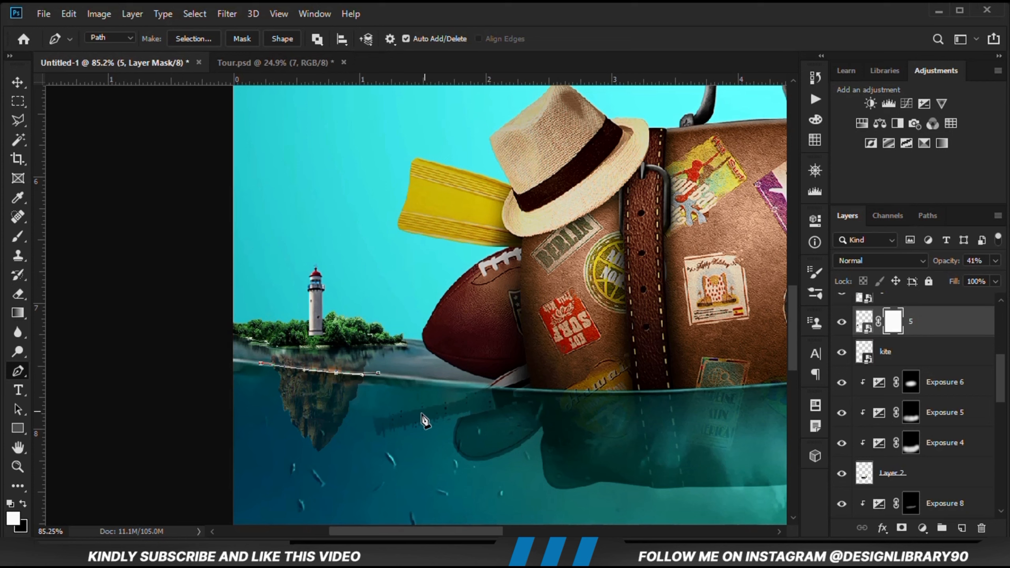
left_click(261, 365)
key("ctrl+Return")
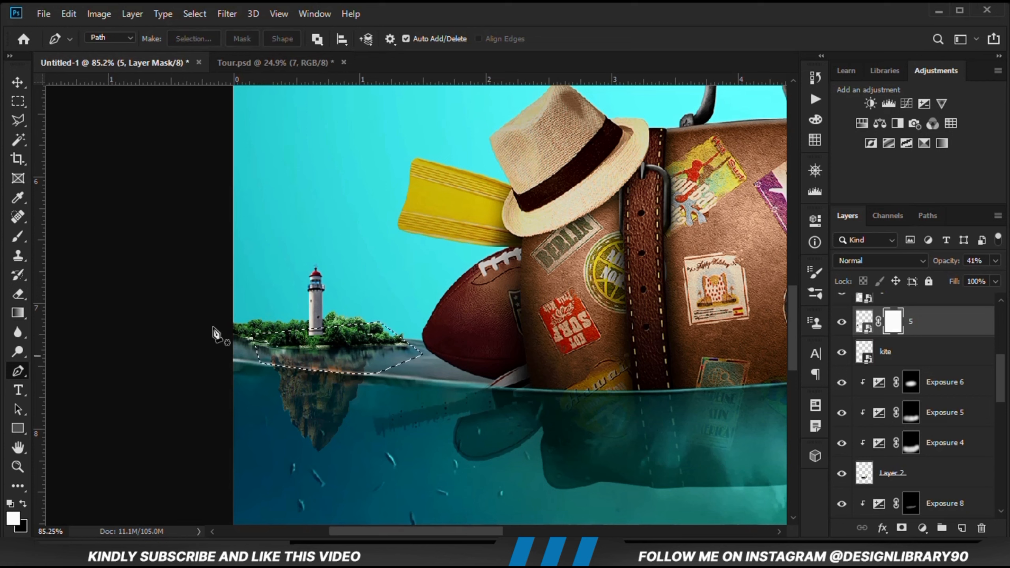
Fill the selection with black on the rock's layer mask to hide the part above the waterline, and deselect
left_click(17, 101)
left_click(56, 101)
right_click(335, 347)
left_click(361, 259)
left_click(403, 172)
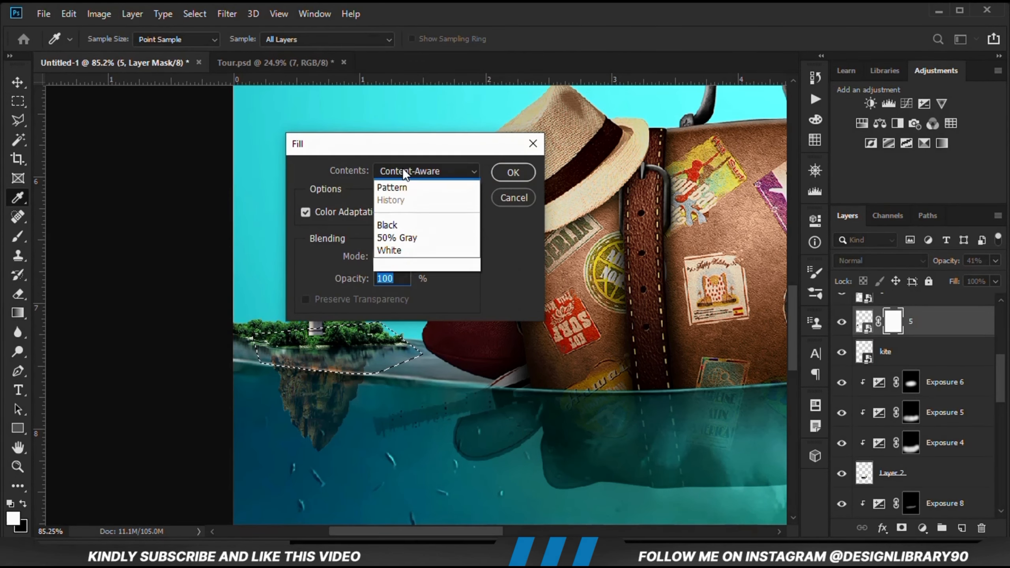
left_click(403, 200)
key("Return")
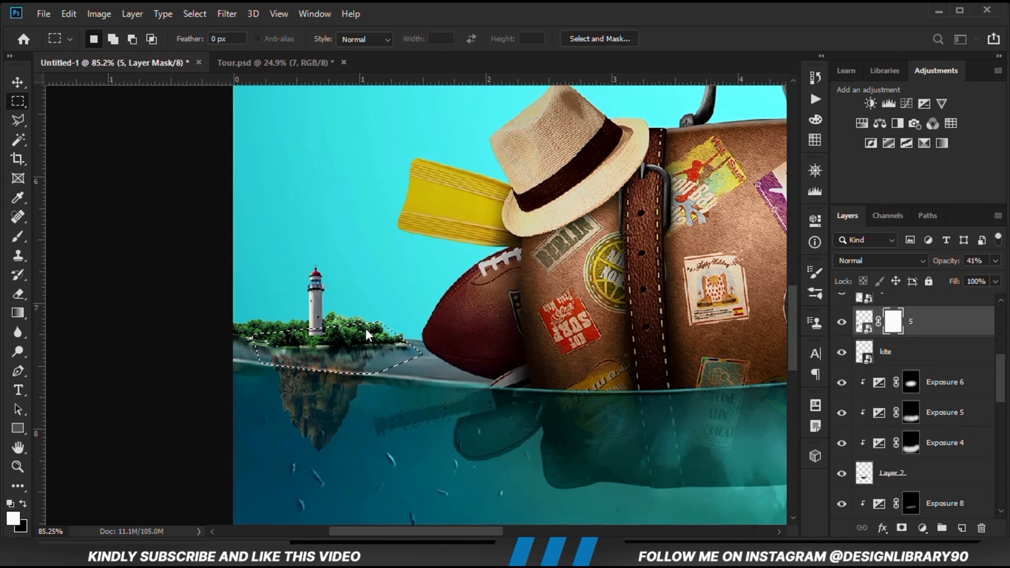
key("ctrl+d")
Restore the rock layer's opacity to 100% and set its blend mode to Soft Light
left_click(17, 83)
left_click(56, 83)
left_click(995, 261)
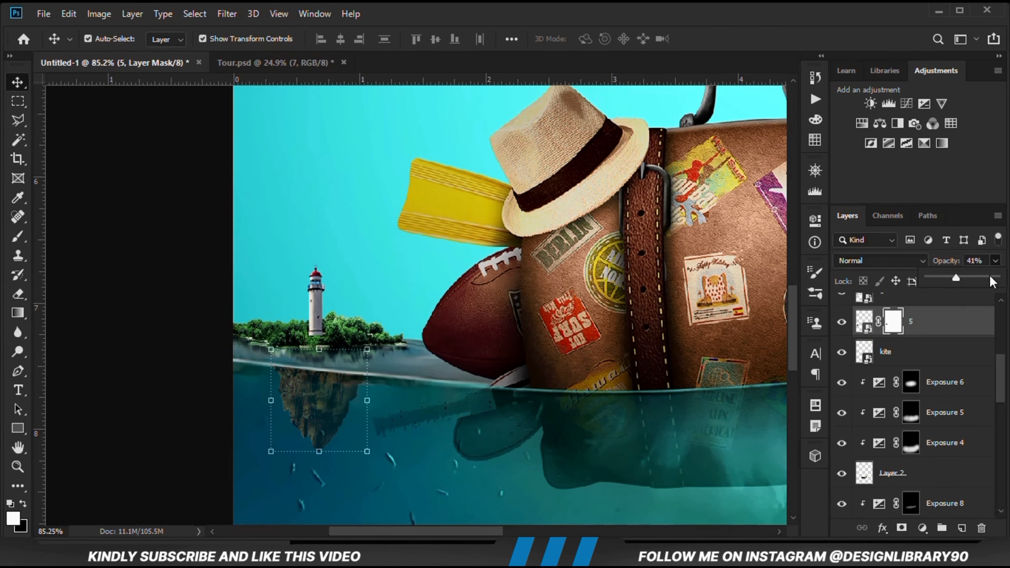
left_click(993, 280)
left_click(889, 262)
left_click(851, 361)
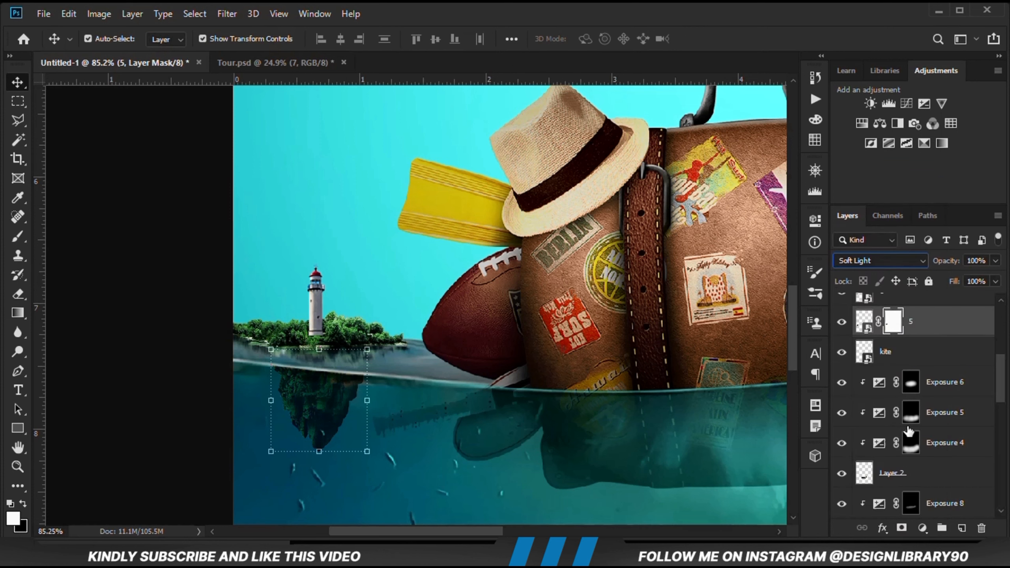
Add an Exposure adjustment clipped to the lighthouse island's rock layer and set its exposure to -2.17
left_click(922, 528)
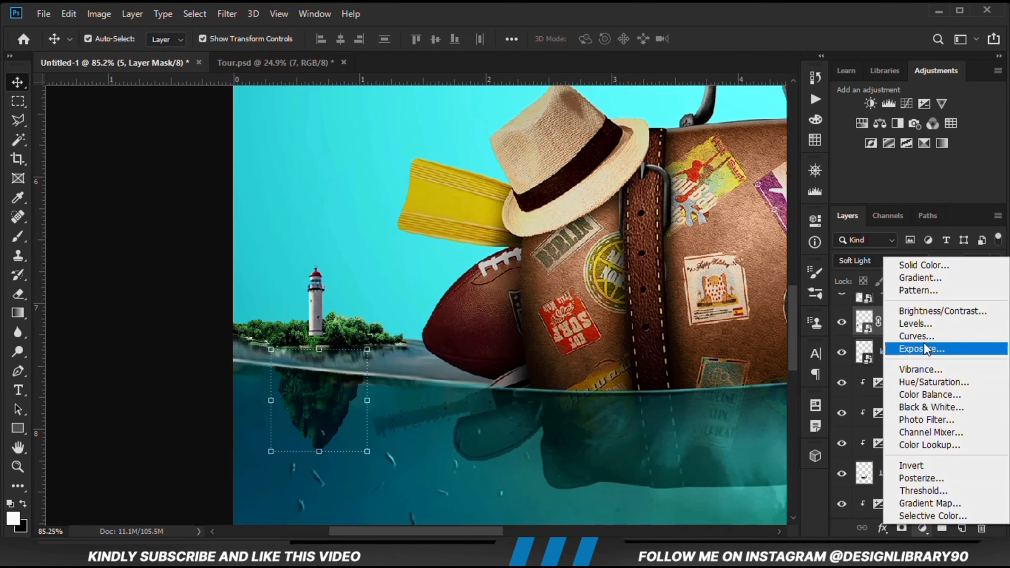
left_click(935, 349)
left_click(689, 466)
left_click_drag(688, 299, 658, 302)
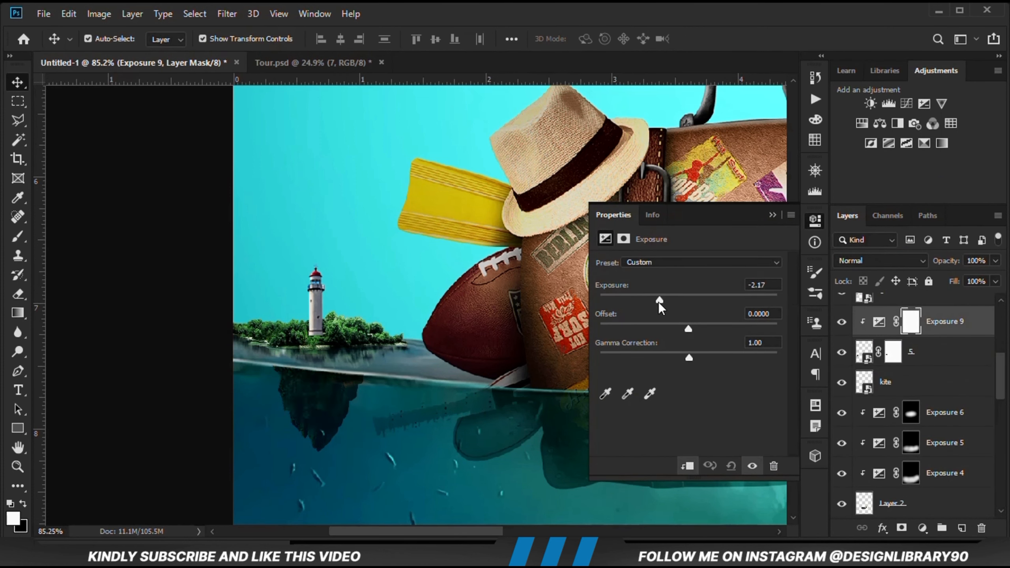
left_click(772, 215)
Invert the rock's Exposure mask to black and paint shading onto the rock with a soft white brush at 12% opacity
left_click(19, 237)
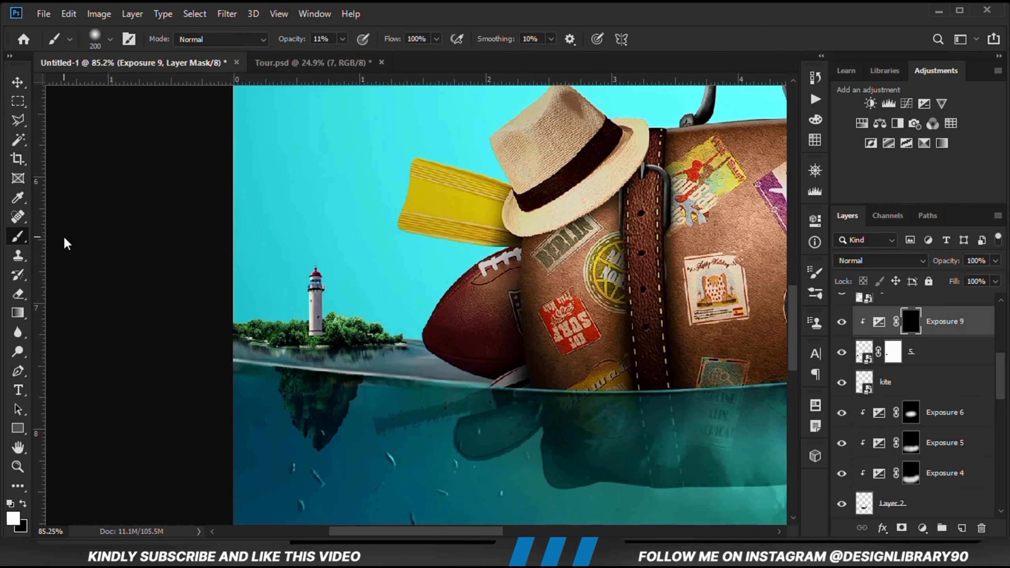
left_click(343, 39)
mouse_move(368, 342)
left_mouse_down()
mouse_move(277, 353)
mouse_move(404, 367)
left_mouse_up()
scroll(243, 352, "down", 4)
scroll(202, 340, "up", 3)
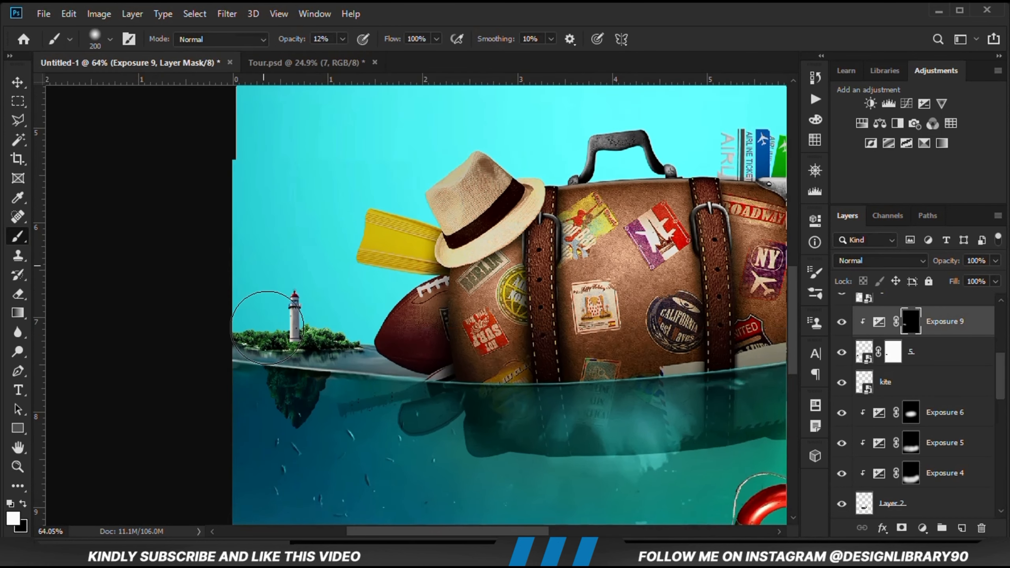
Select the lighthouse layer, check it by toggling its visibility, and add a layer mask to it
left_click(18, 82)
left_click(299, 324)
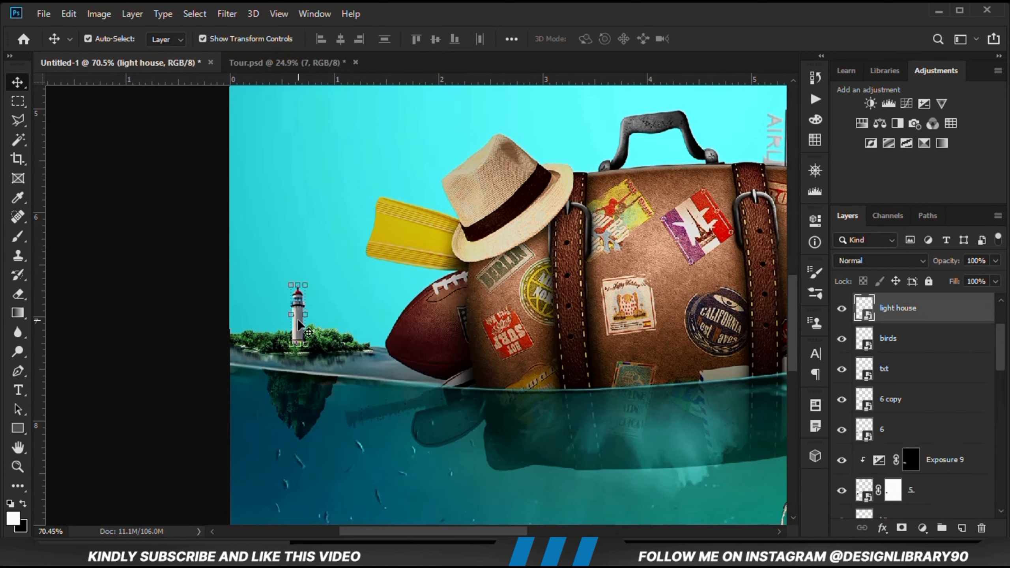
left_click(835, 314)
left_click(835, 314)
scroll(289, 349, "up", 5)
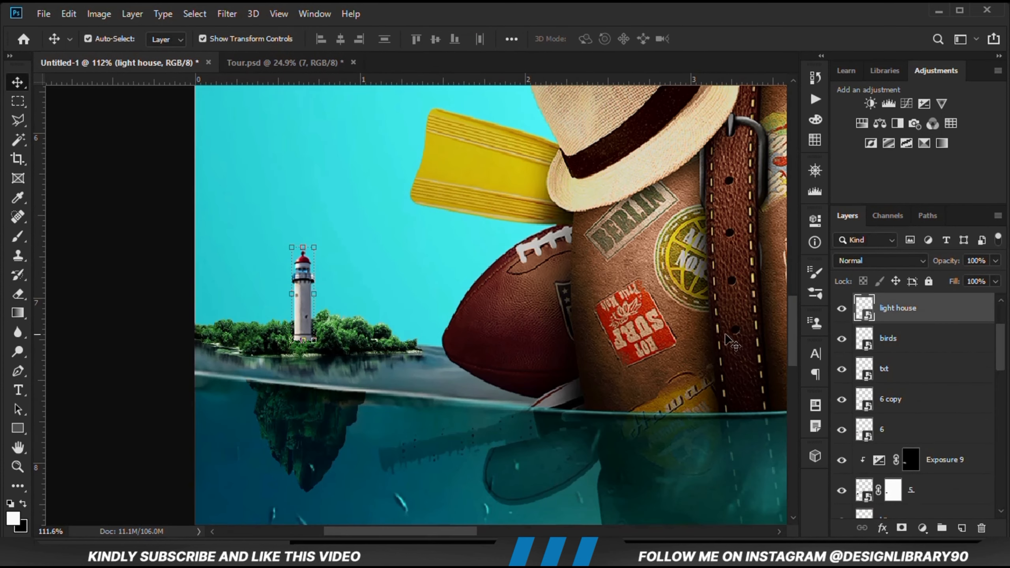
left_click(843, 315)
left_click(842, 309)
left_click(901, 528)
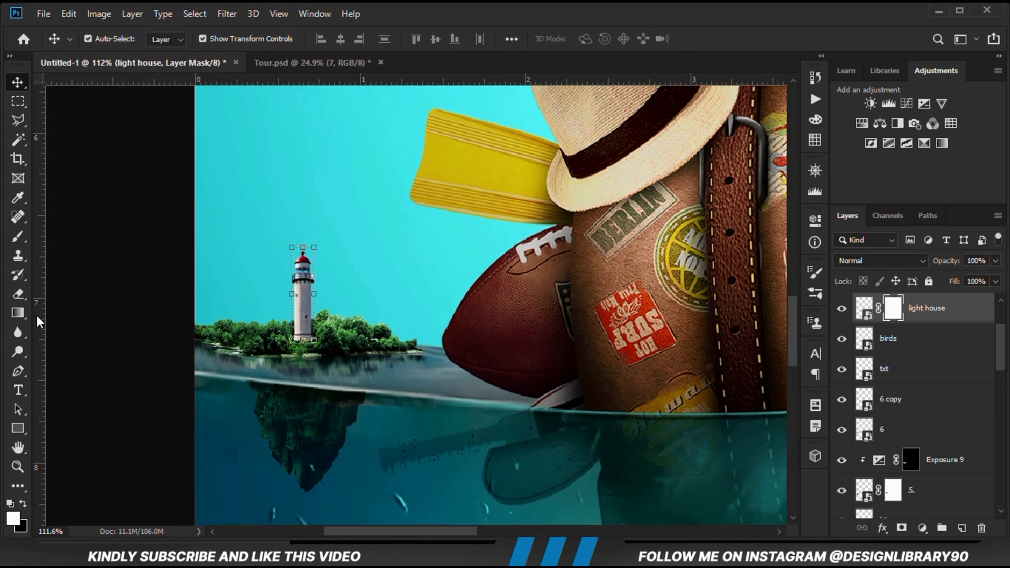
Mask the lighthouse's base into the island's trees with a hard black brush at 100% opacity and size 45
right_click(18, 237)
left_click(72, 238)
right_click(376, 399)
left_click_drag(454, 174, 549, 175)
left_click(358, 338)
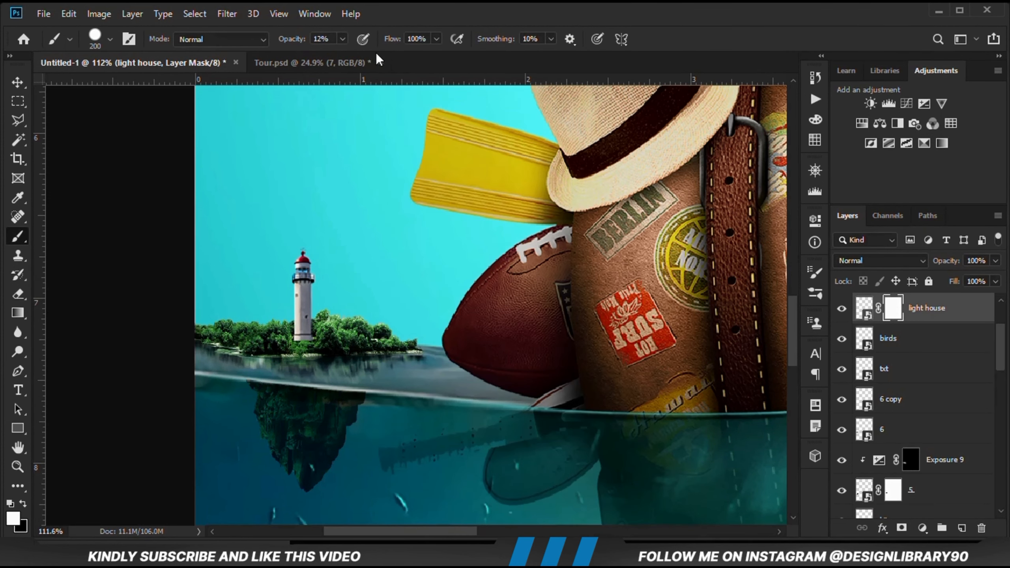
left_click(342, 39)
left_click_drag(340, 58, 409, 59)
left_click(340, 333)
key("bracketleft")
key("bracketleft")
key("bracketleft")
key("bracketleft")
key("bracketleft")
key("bracketleft")
key("bracketleft")
key("bracketleft")
key("bracketleft")
key("bracketleft")
scroll(282, 349, "down", 1)
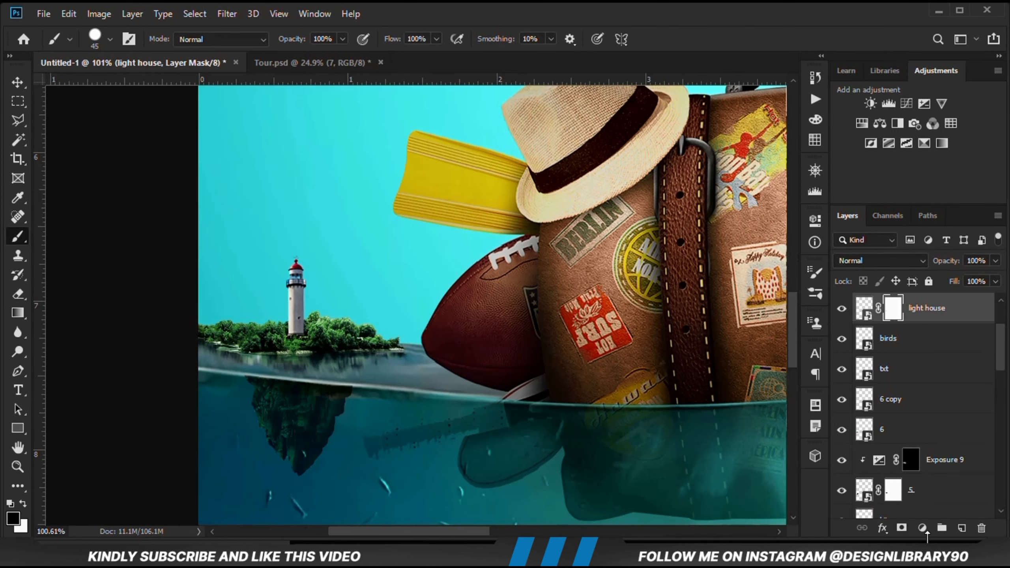
Add an Exposure adjustment clipped to the lighthouse, lower its exposure strongly, and compare the effect on and off
left_click(922, 528)
left_click(905, 356)
left_click_drag(689, 299, 636, 300)
left_click(773, 215)
left_click(841, 309)
left_click(841, 308)
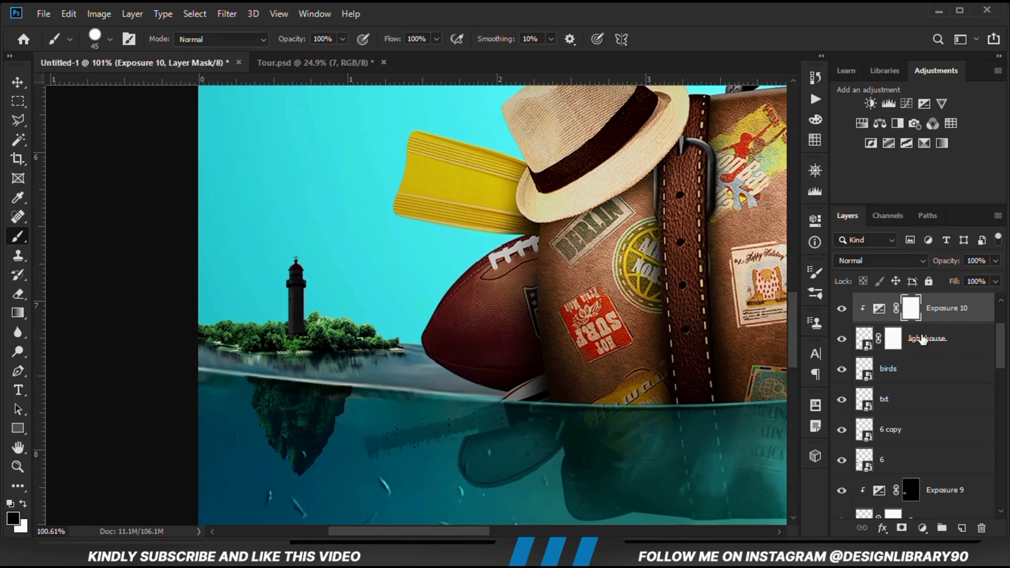
Invert the lighthouse's Exposure mask and brush over the tower's base with a soft 90 px brush at 21% opacity
key("ctrl+i")
right_click(388, 117)
key("Escape")
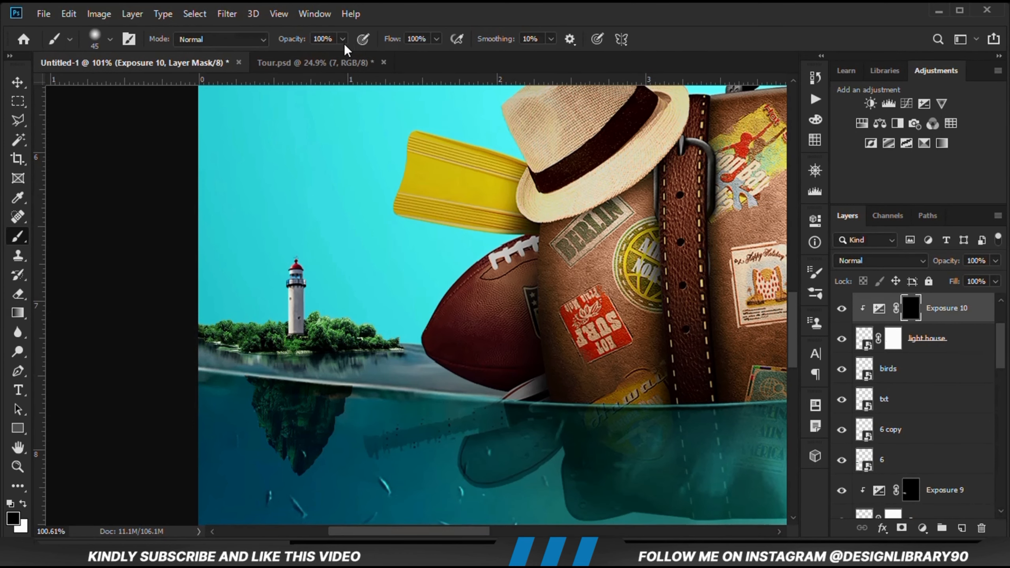
left_click(342, 39)
left_click_drag(346, 55, 309, 57)
left_click(432, 8)
key("bracketright")
key("bracketright")
key("bracketright")
key("bracketright")
left_click_drag(300, 350, 286, 357)
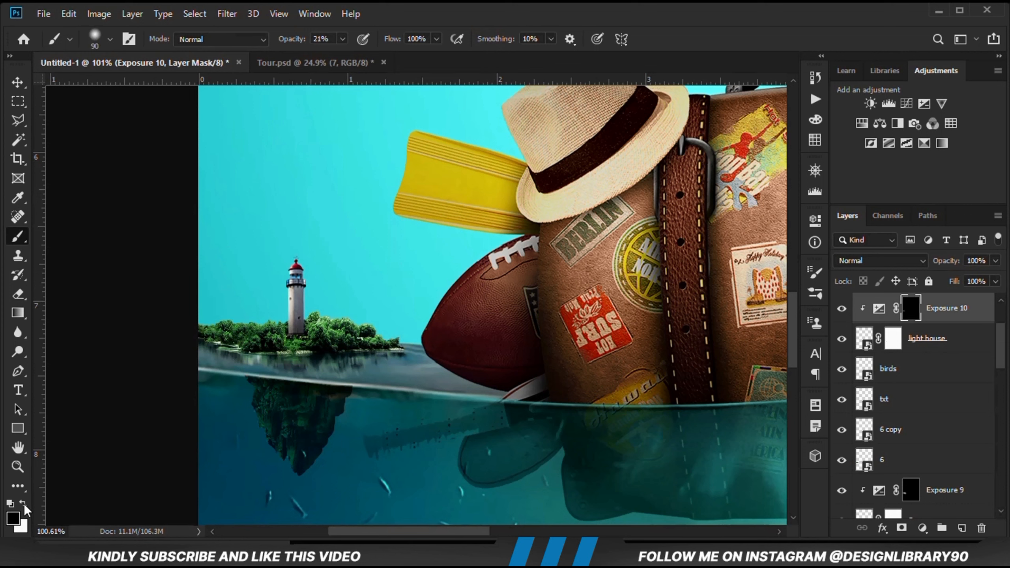
Shade the lighthouse's left side by painting white on its Exposure mask at 8% brush opacity, and view the whole poster
left_click_drag(342, 39, 329, 61)
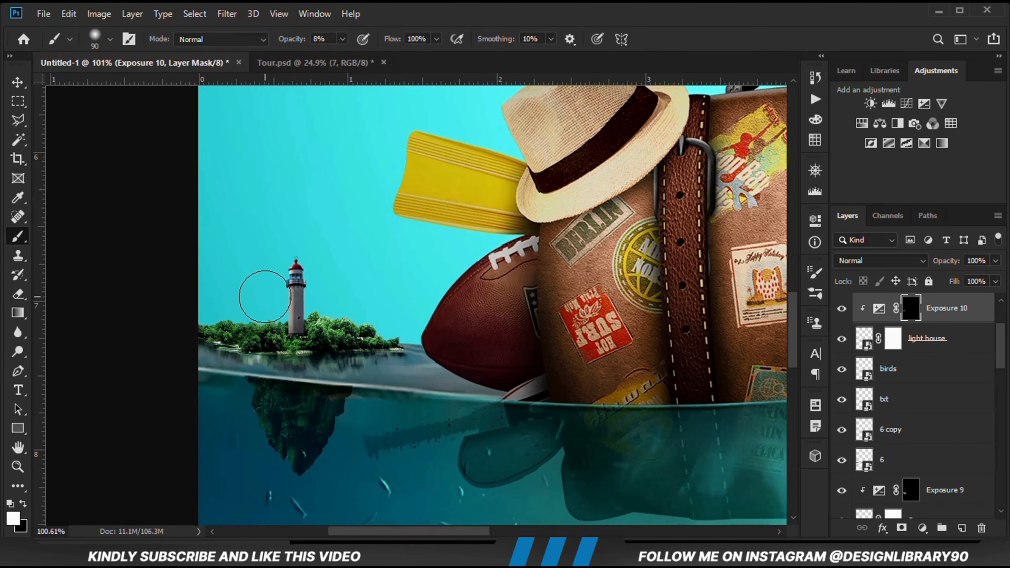
key("ctrl+minus")
key("ctrl+minus")
key("ctrl+minus")
key("ctrl+minus")
key("ctrl+minus")
key("ctrl+minus")
key("ctrl+0")
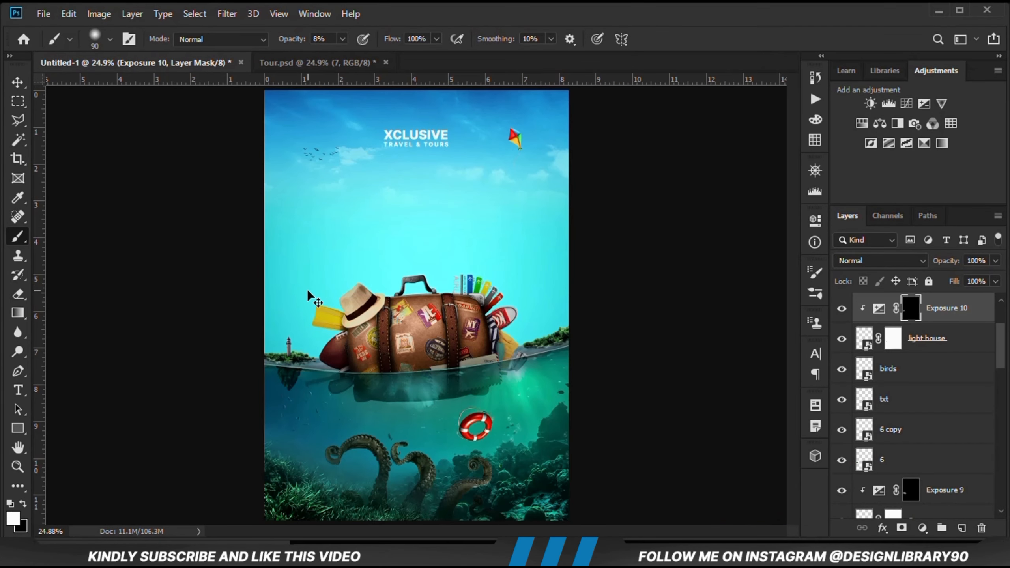
Select the red lifebuoy layer and set its blend mode to Soft Light
key("v")
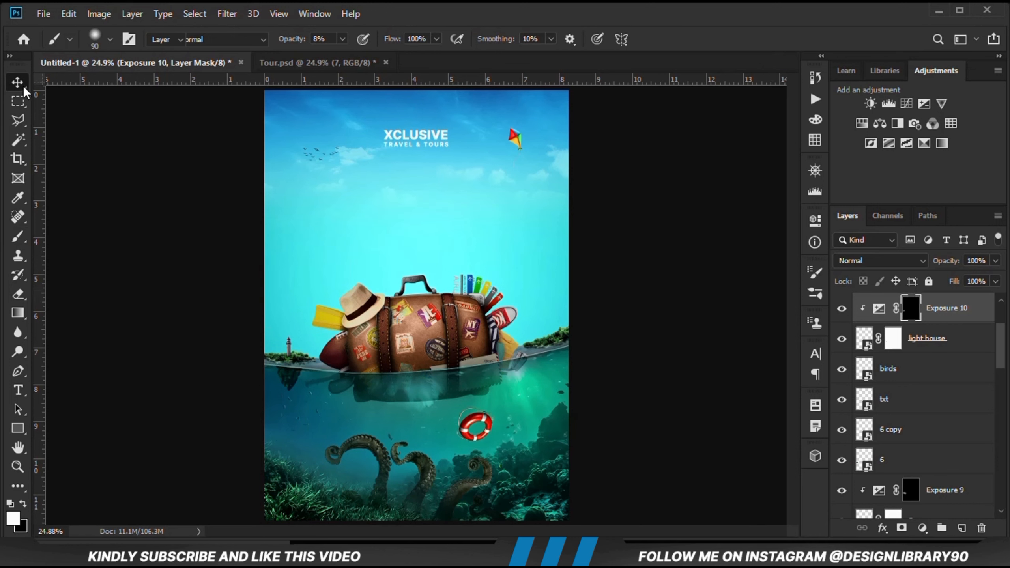
left_click(474, 426)
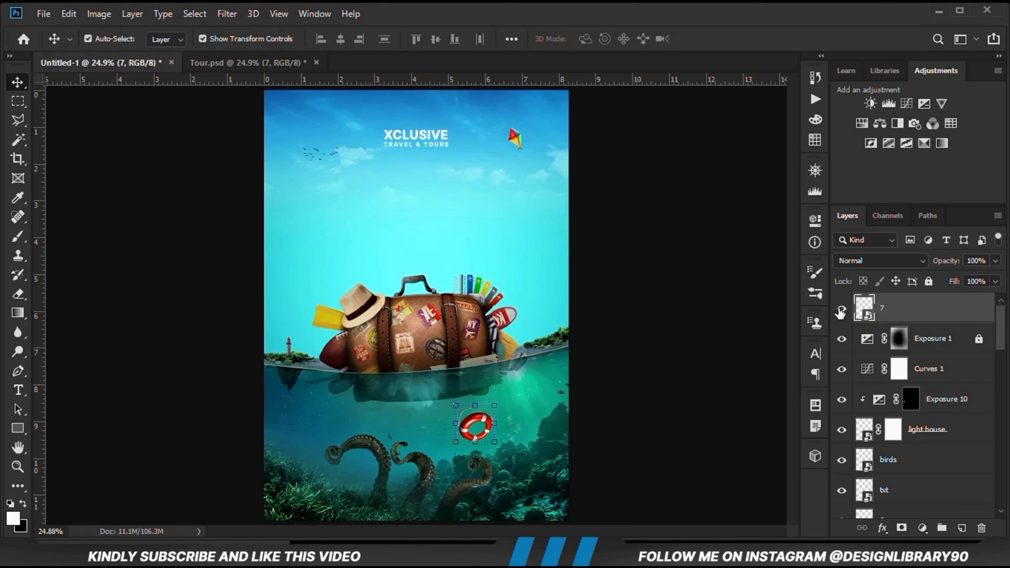
left_click(861, 260)
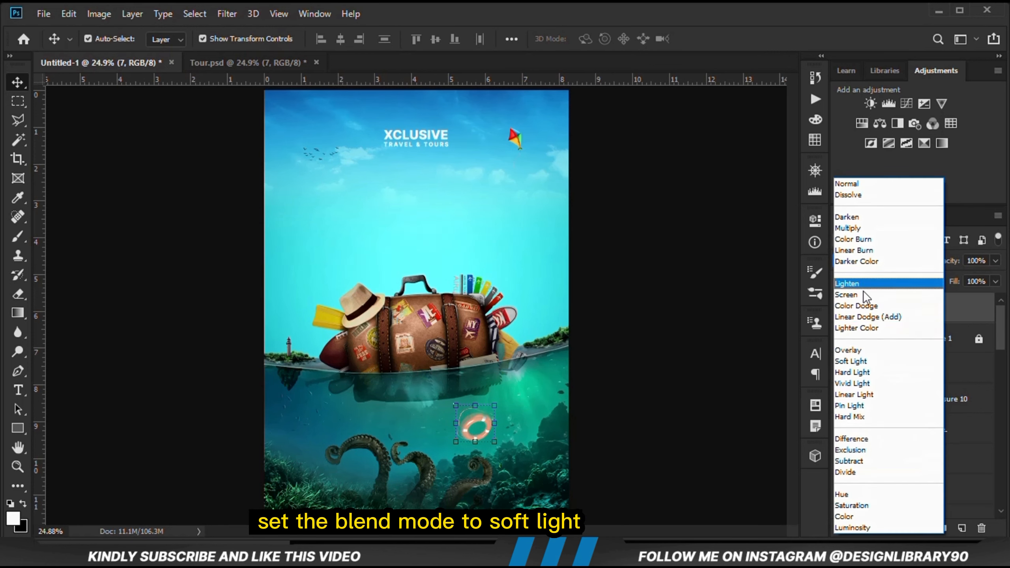
left_click(861, 360)
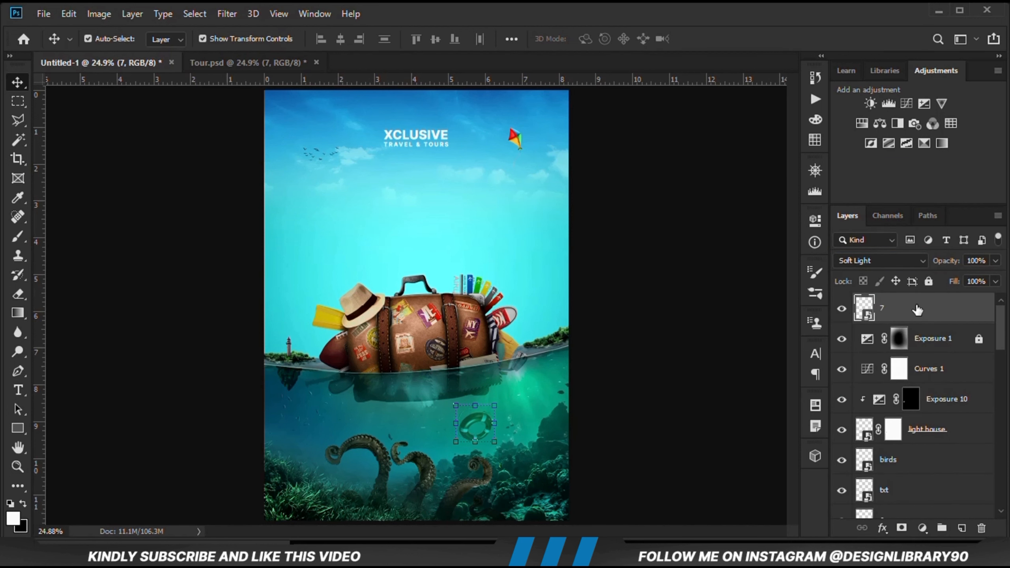
Duplicate the lifebuoy layer, set the copy's blend mode to Normal, and lower its opacity to 32%
key("ctrl+j")
left_click(882, 263)
left_click(879, 192)
left_click(995, 261)
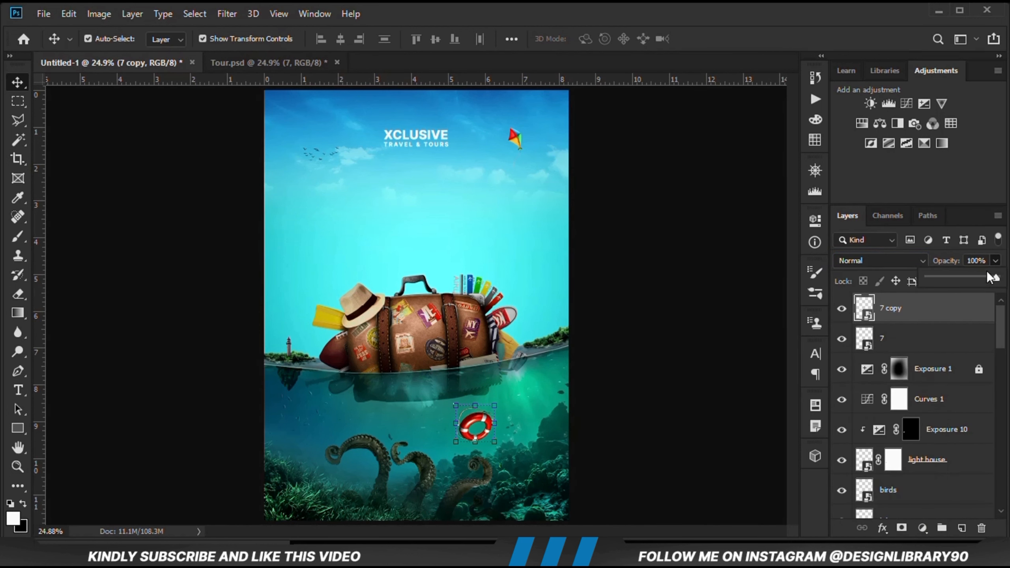
left_click_drag(956, 278, 954, 277)
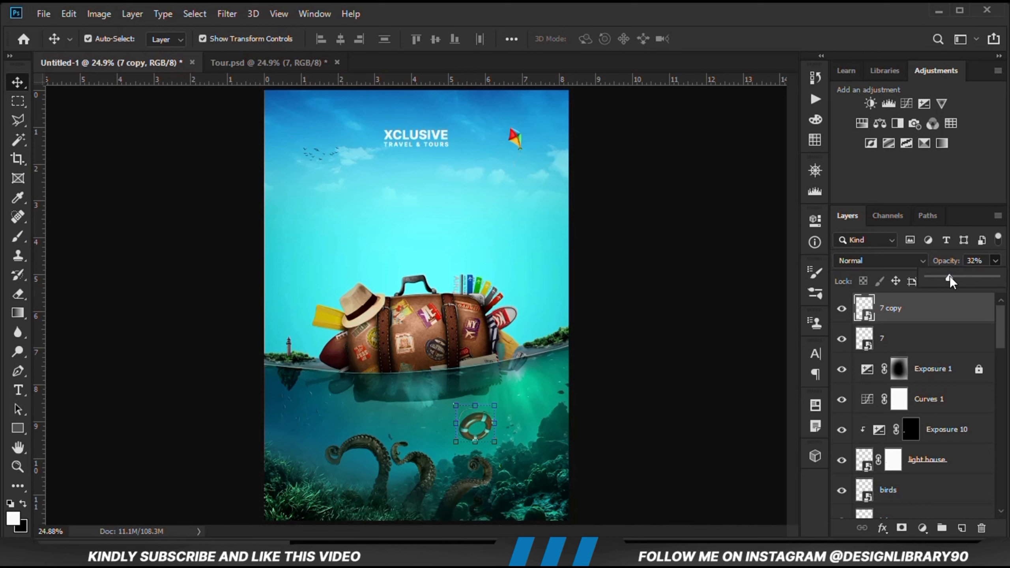
Add an Exposure adjustment clipped to the lifebuoy copy, set its exposure to -3.72, and compare it on and off
left_click(922, 528)
left_click(920, 344)
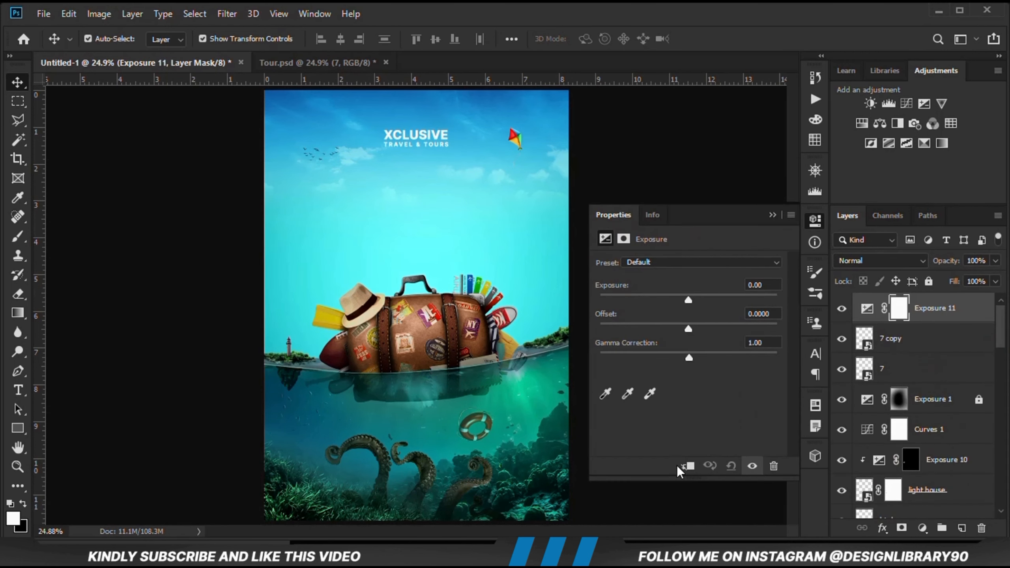
left_click(687, 465)
left_click_drag(688, 299, 648, 300)
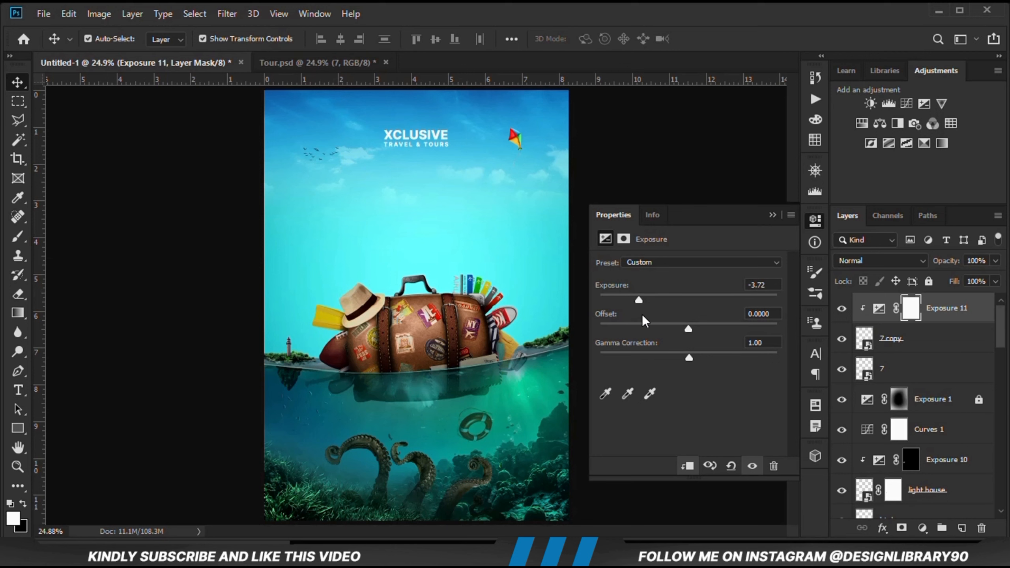
left_click(772, 217)
left_click(841, 309)
left_click(841, 309)
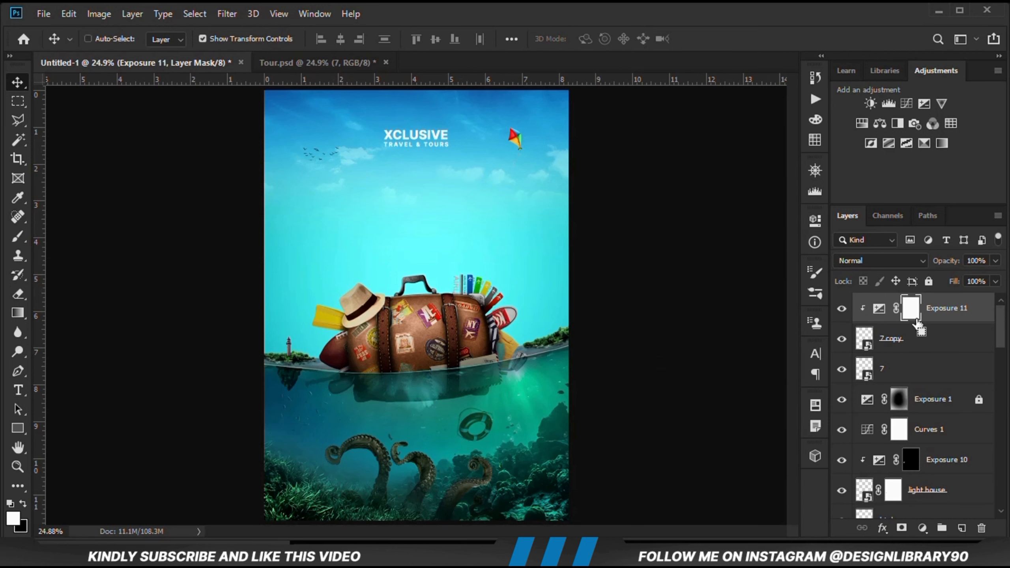
Invert the lifebuoy's Exposure mask and paint shading on the ring's lower part with a soft 400 px brush at 11% opacity
key("ctrl+i")
left_click(17, 236)
left_click(99, 234)
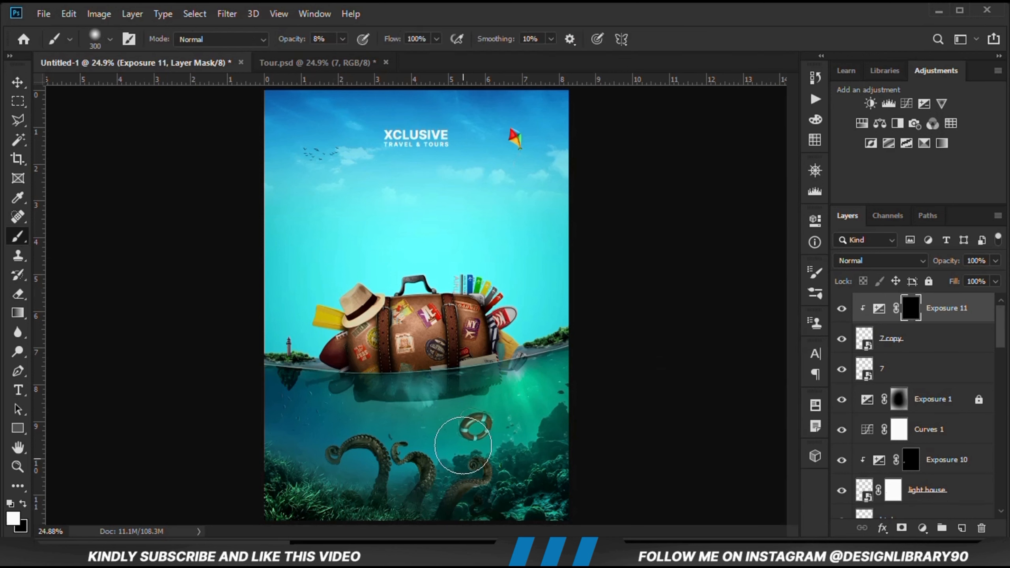
key("bracketleft")
left_click(342, 39)
left_click_drag(342, 59, 345, 58)
left_click(486, 440)
key("bracketright")
key("bracketright")
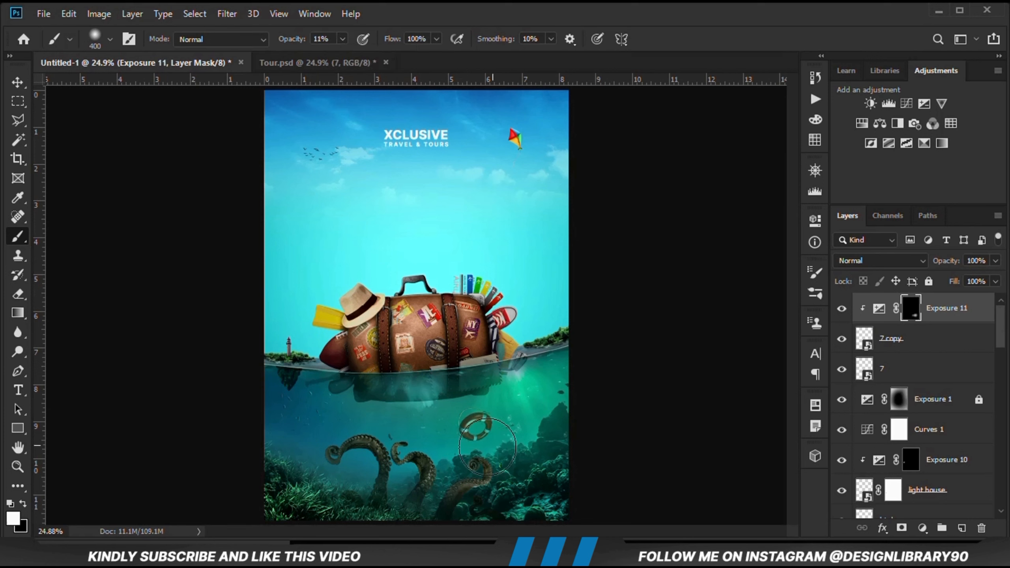
mouse_move(488, 446)
left_mouse_down()
mouse_move(451, 446)
mouse_move(480, 454)
mouse_move(513, 439)
mouse_move(472, 461)
left_mouse_up()
left_click(841, 309)
left_click(841, 308)
Add a Solid Color fill layer above the lifebuoy using the hex code 008b80 copied from the Notepad notes
left_click(921, 527)
left_click(921, 265)
key("alt+Tab")
left_click_drag(386, 319, 426, 322)
right_click(416, 318)
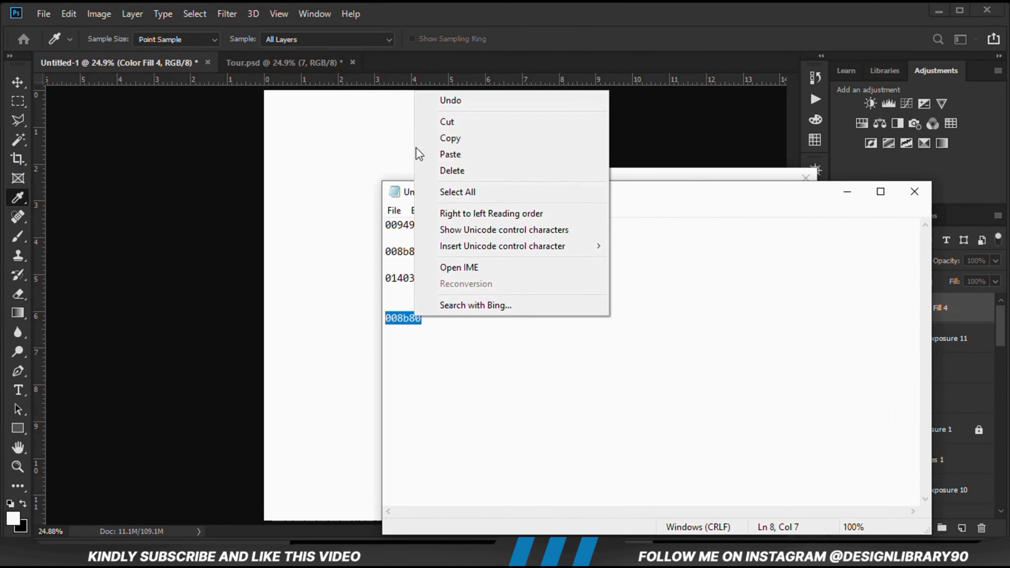
left_click(452, 138)
left_click(614, 68)
right_click(676, 447)
left_click(716, 305)
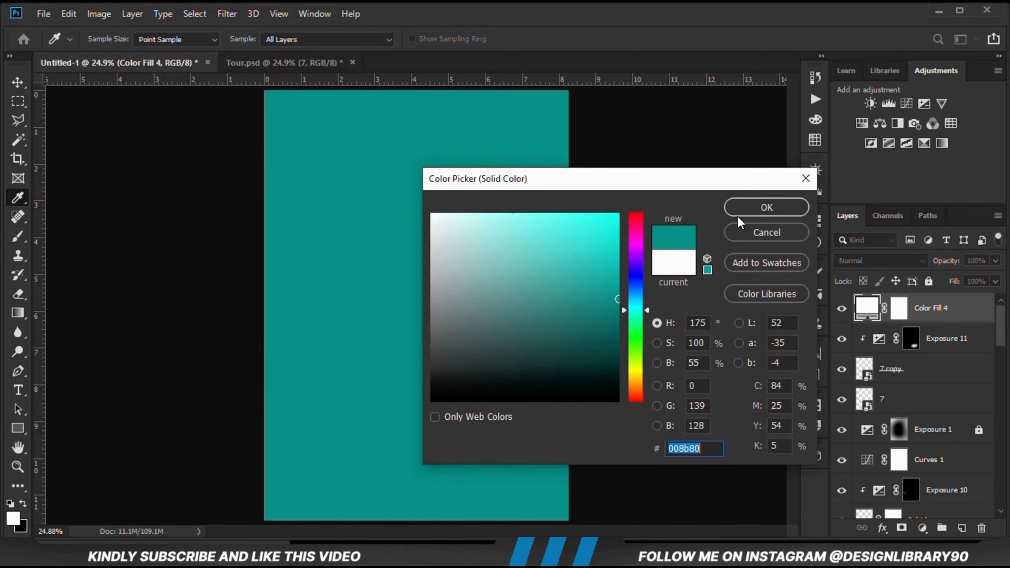
left_click(766, 207)
Clip the teal fill layer to the lifebuoy copy and set its blend mode to Soft Light
right_click(927, 312)
left_click(778, 285)
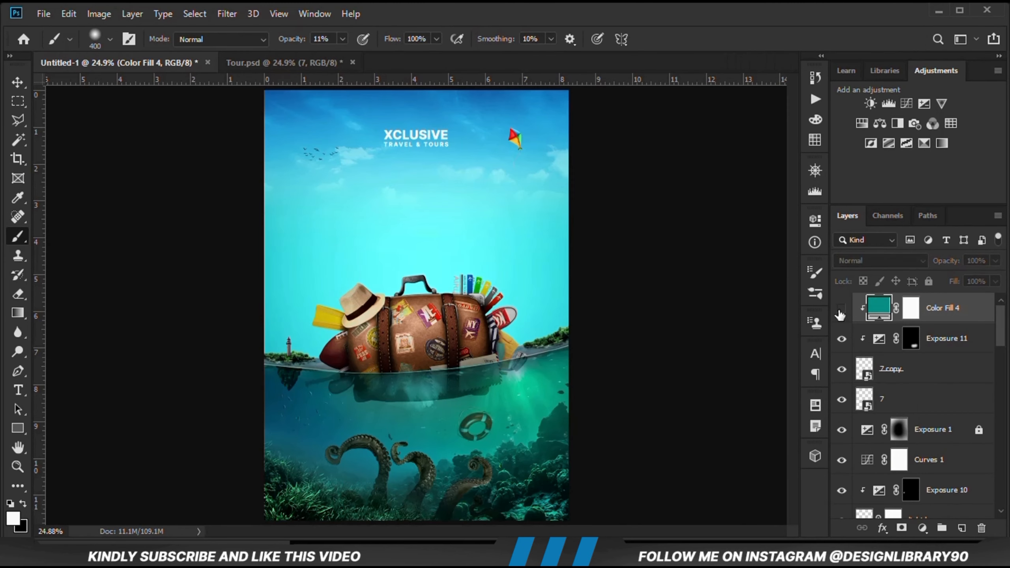
left_click(855, 264)
left_click(854, 361)
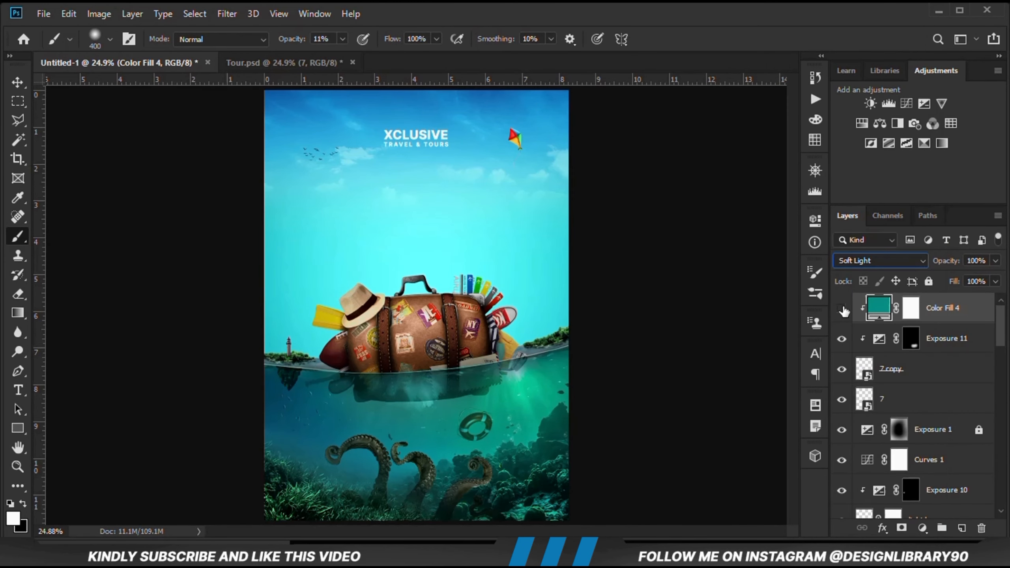
Deselect all layers, add an unclipped Exposure adjustment above the whole poster at -5.00, and toggle its visibility to compare
left_click_drag(17, 82, 69, 84)
left_click(206, 246)
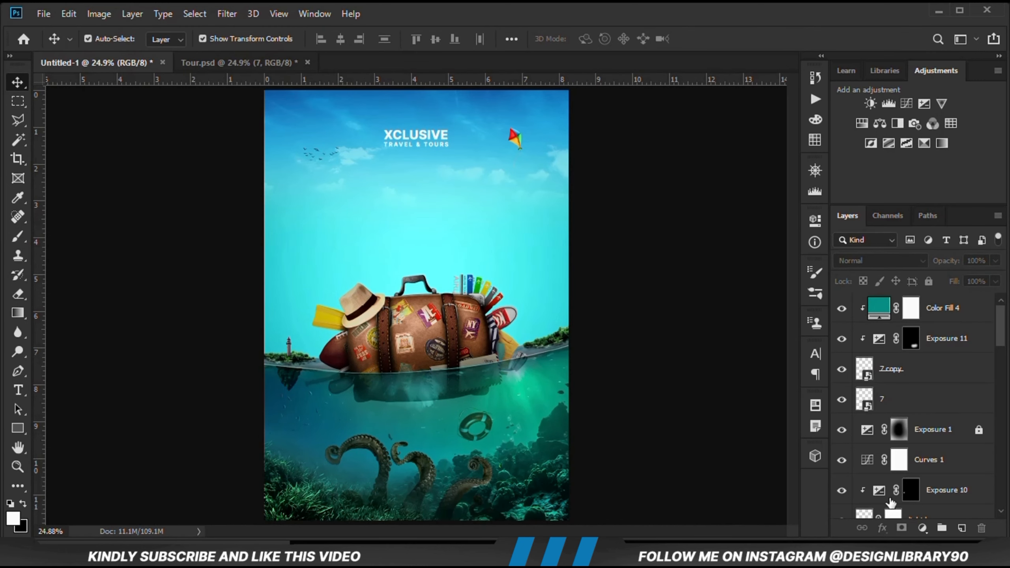
left_click(922, 529)
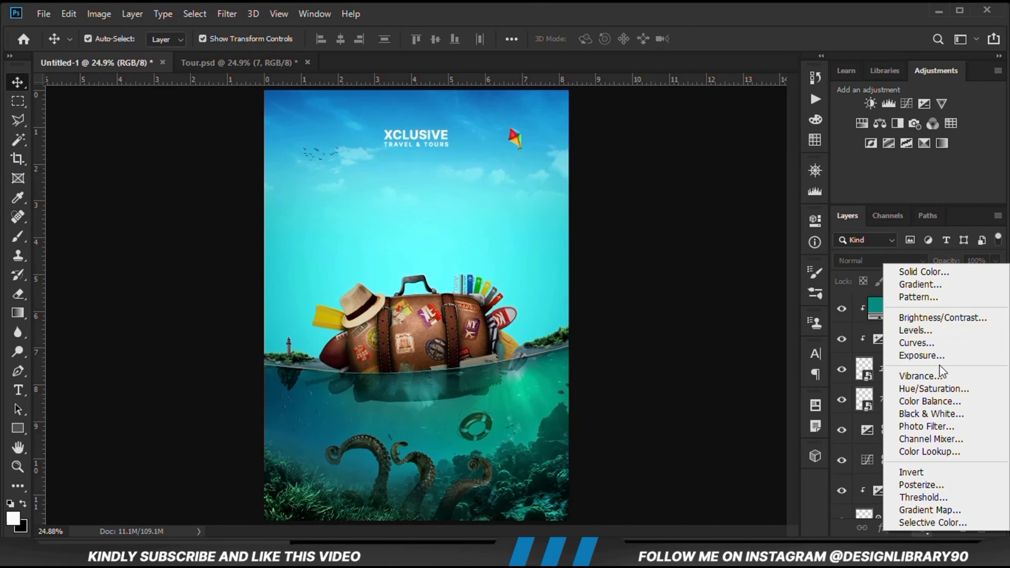
left_click(926, 355)
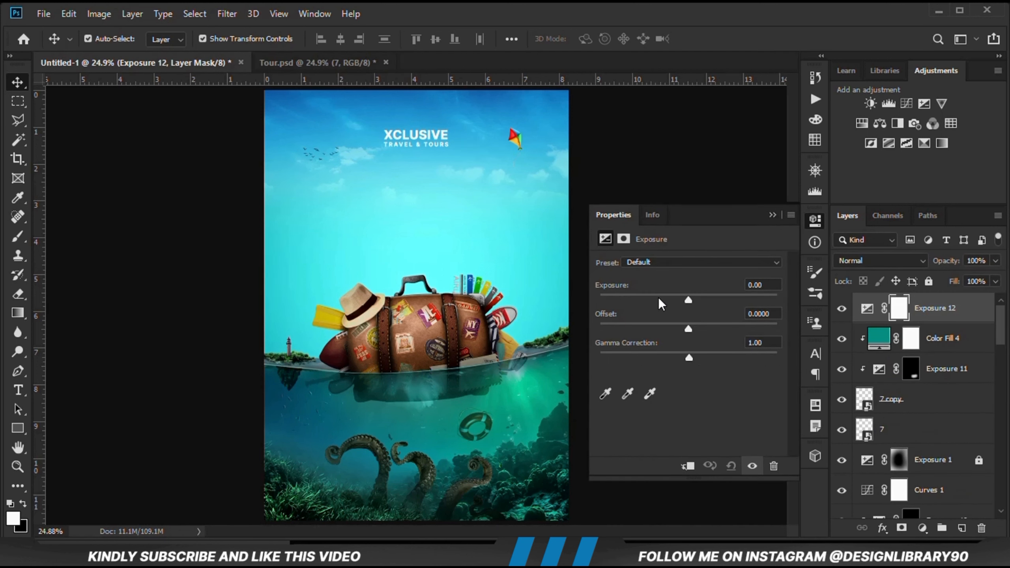
left_click_drag(659, 300, 644, 300)
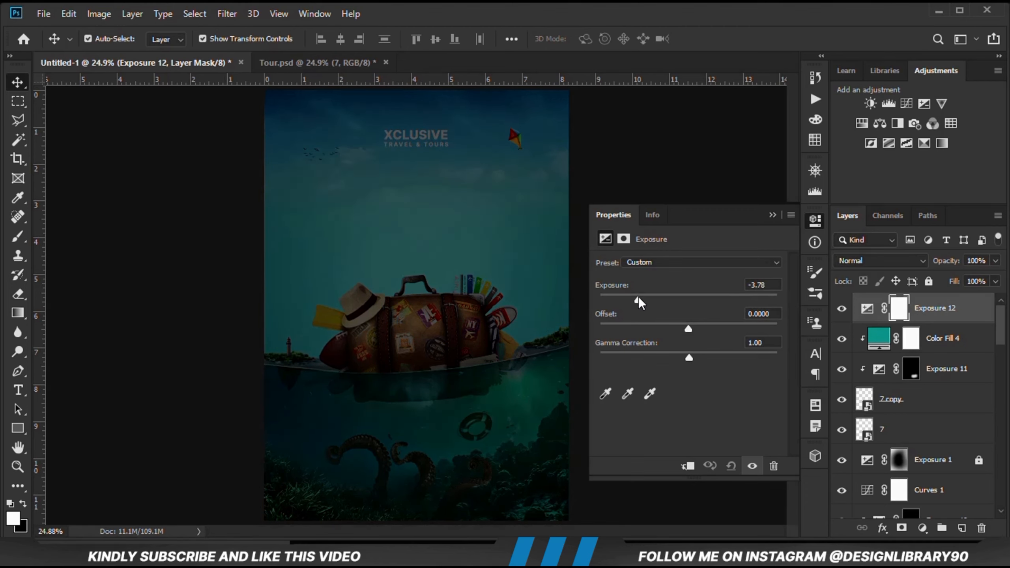
left_click_drag(639, 302, 633, 301)
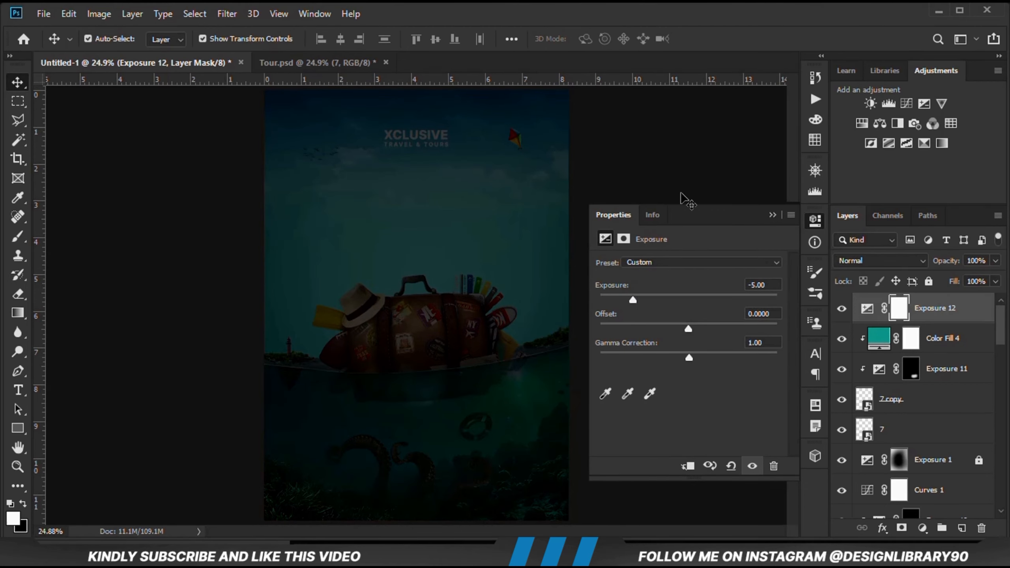
left_click(773, 216)
left_click(843, 310)
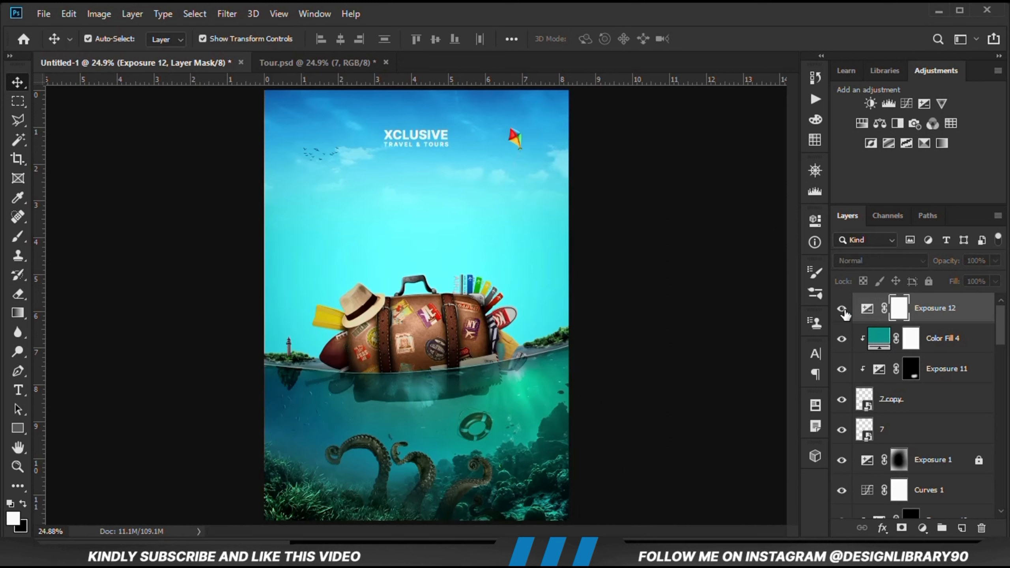
Invert the top Exposure layer's mask and darken the poster's lower edges with a soft 900 px white brush at 16% opacity
key("ctrl+i")
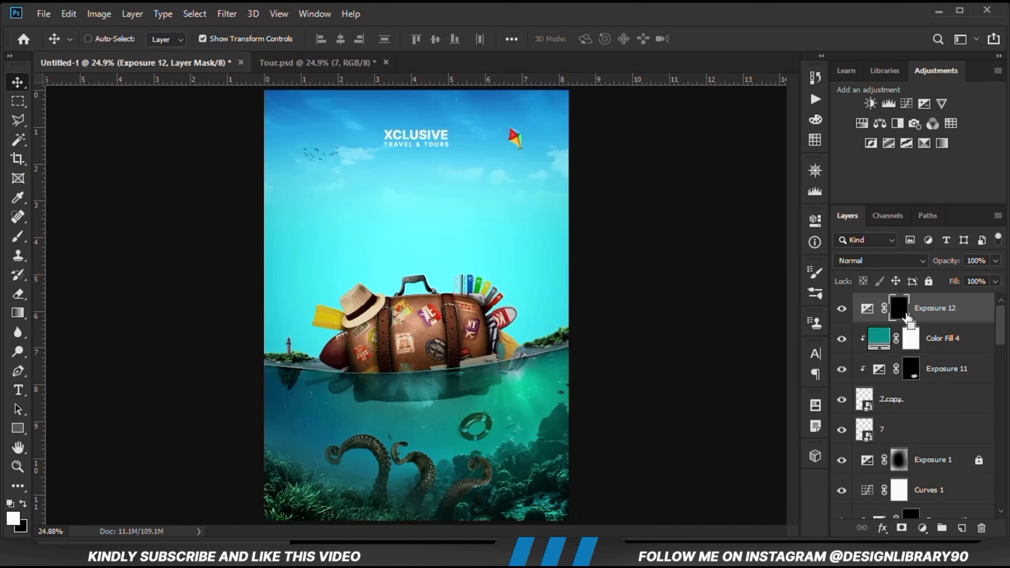
right_click(17, 236)
left_click(79, 233)
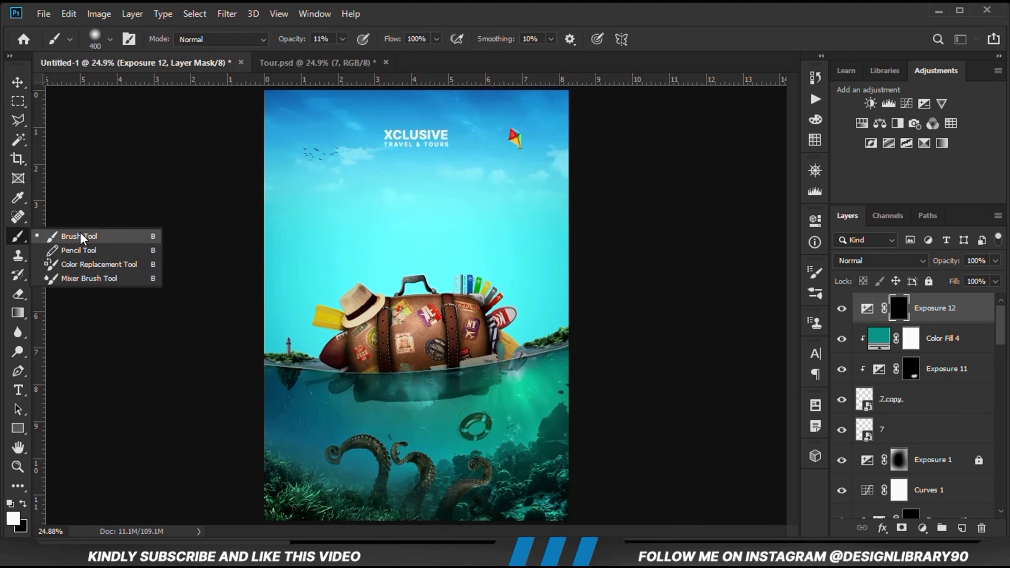
left_click(342, 39)
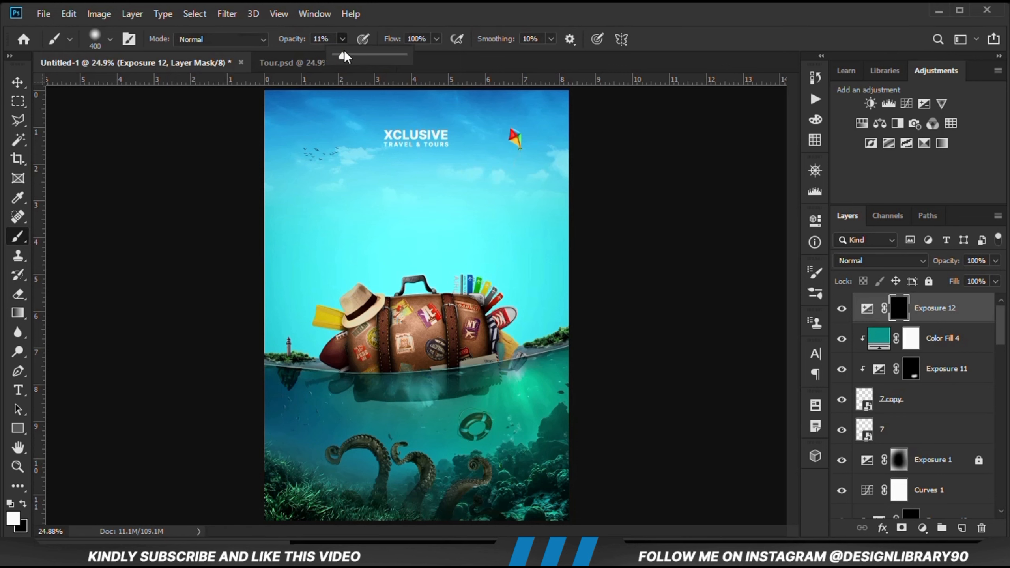
left_click_drag(346, 57, 346, 57)
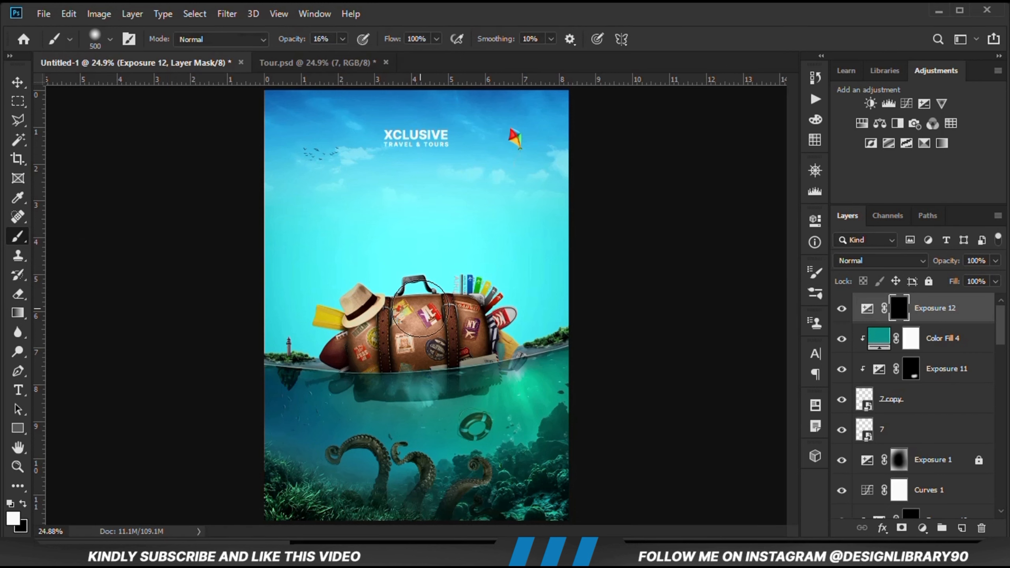
key("bracketright")
key("bracketright")
key("bracketright")
key("bracketright")
scroll(575, 305, "down", 3)
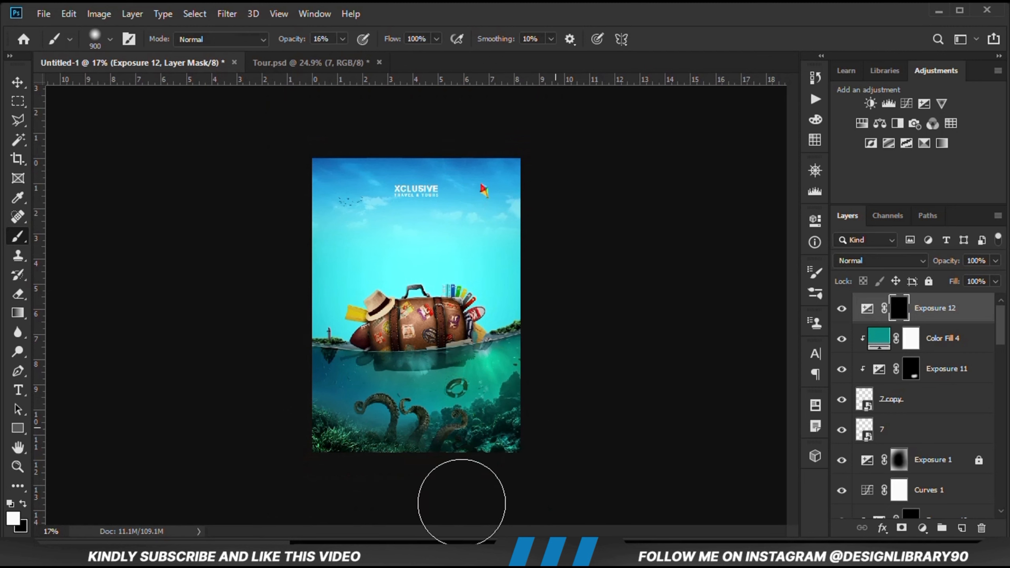
mouse_move(461, 504)
left_mouse_down()
mouse_move(522, 458)
mouse_move(343, 474)
mouse_move(339, 397)
mouse_move(227, 426)
mouse_move(294, 460)
mouse_move(448, 489)
mouse_move(430, 487)
mouse_move(456, 470)
mouse_move(299, 459)
mouse_move(346, 462)
mouse_move(305, 459)
mouse_move(283, 443)
mouse_move(290, 420)
mouse_move(292, 438)
mouse_move(393, 481)
mouse_move(477, 489)
mouse_move(571, 448)
mouse_move(568, 429)
mouse_move(462, 472)
mouse_move(504, 449)
mouse_move(535, 455)
mouse_move(328, 489)
mouse_move(243, 453)
mouse_move(265, 433)
mouse_move(463, 461)
mouse_move(558, 406)
mouse_move(568, 412)
mouse_move(567, 421)
mouse_move(328, 463)
mouse_move(293, 452)
left_mouse_up()
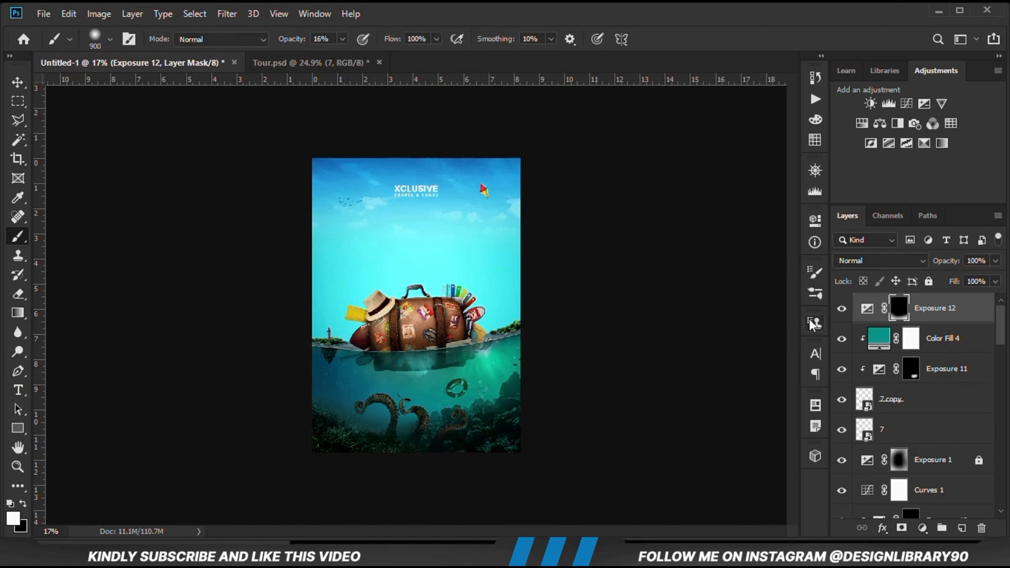
left_click(840, 311)
left_click(841, 311)
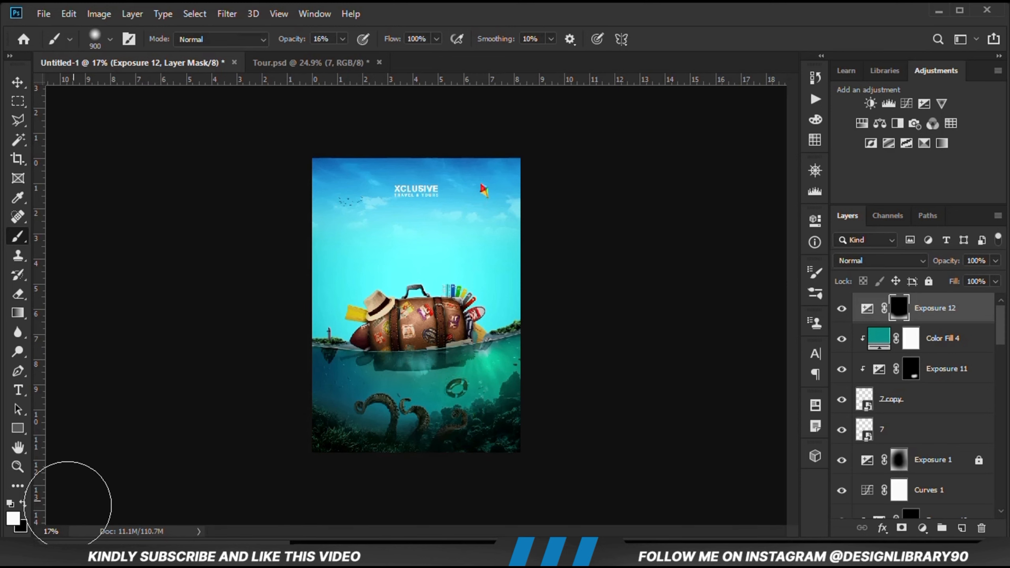
Paint black on the Exposure mask over the central underwater area to lift the darkening there
key("x")
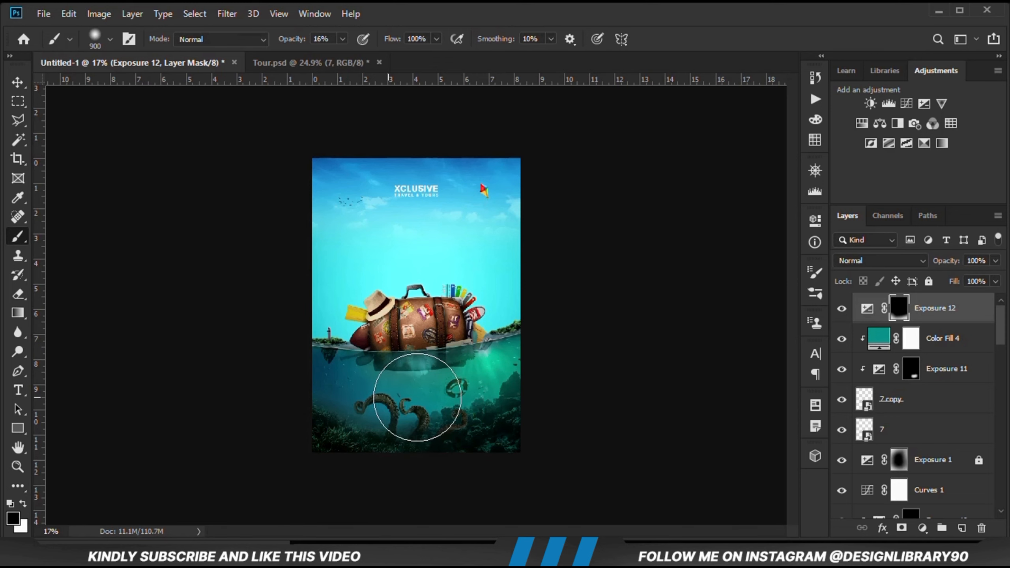
mouse_move(418, 398)
left_mouse_down()
mouse_move(488, 402)
mouse_move(472, 374)
left_mouse_up()
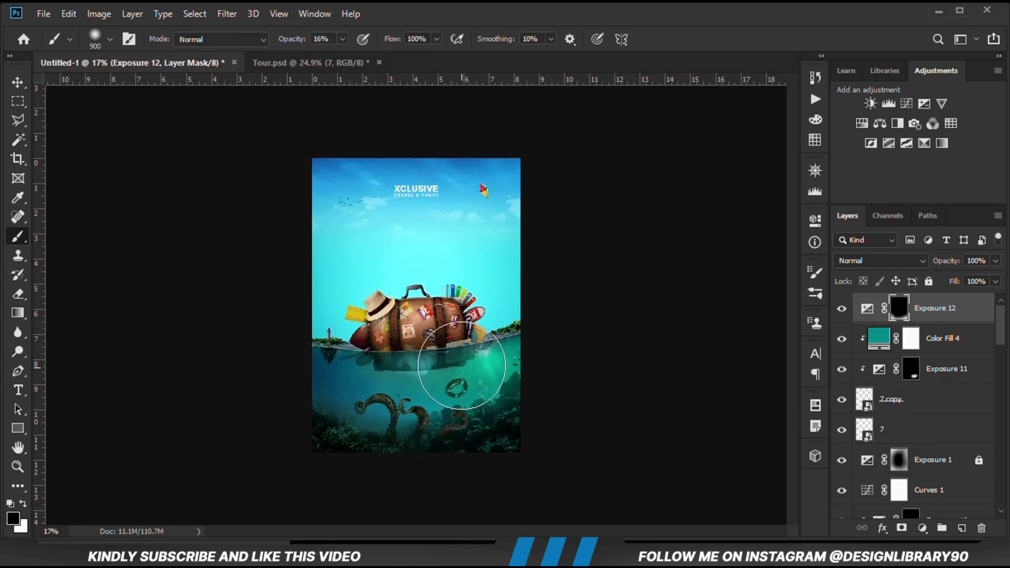
left_click(17, 82)
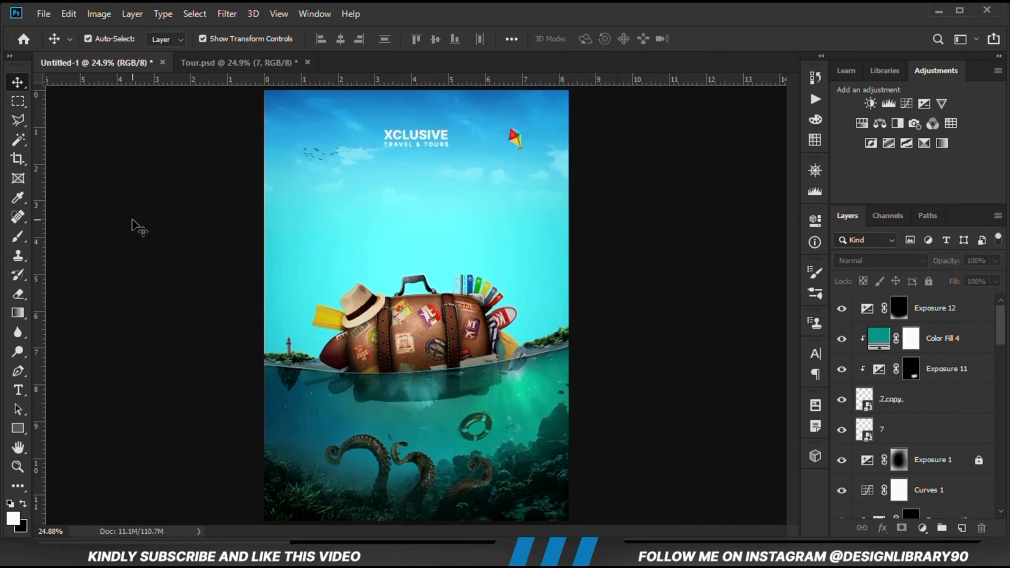
Add a Curves adjustment above the poster with points in the shadows and highlights, and reduce the layer's opacity to 67%
left_click(922, 528)
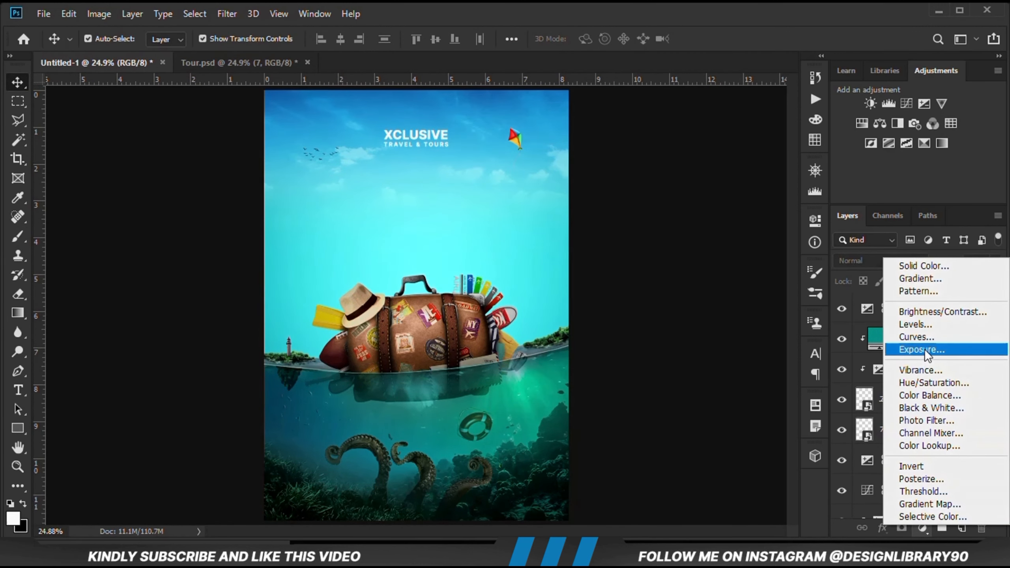
left_click(924, 336)
left_click(663, 415)
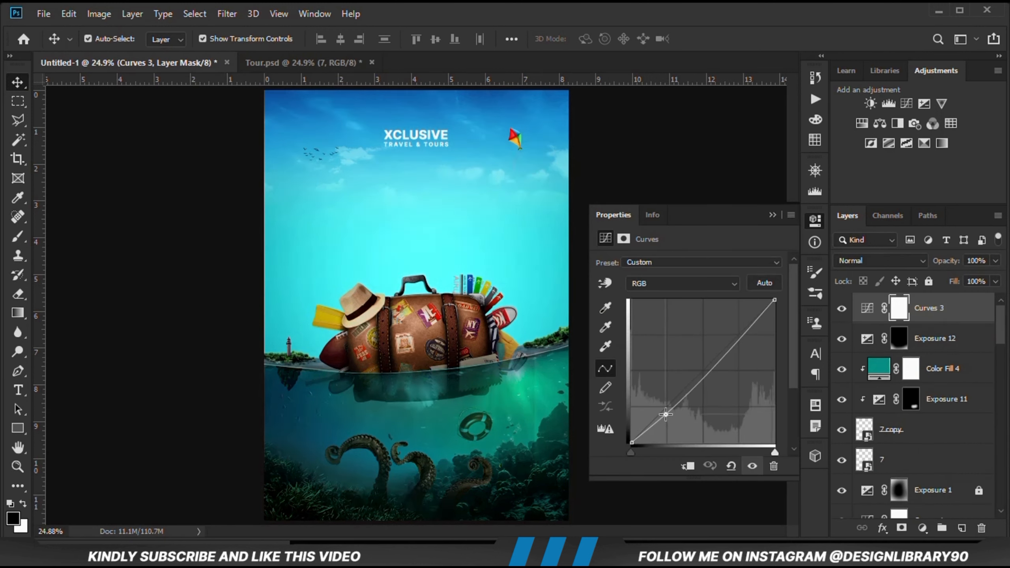
left_click(738, 338)
left_click(771, 212)
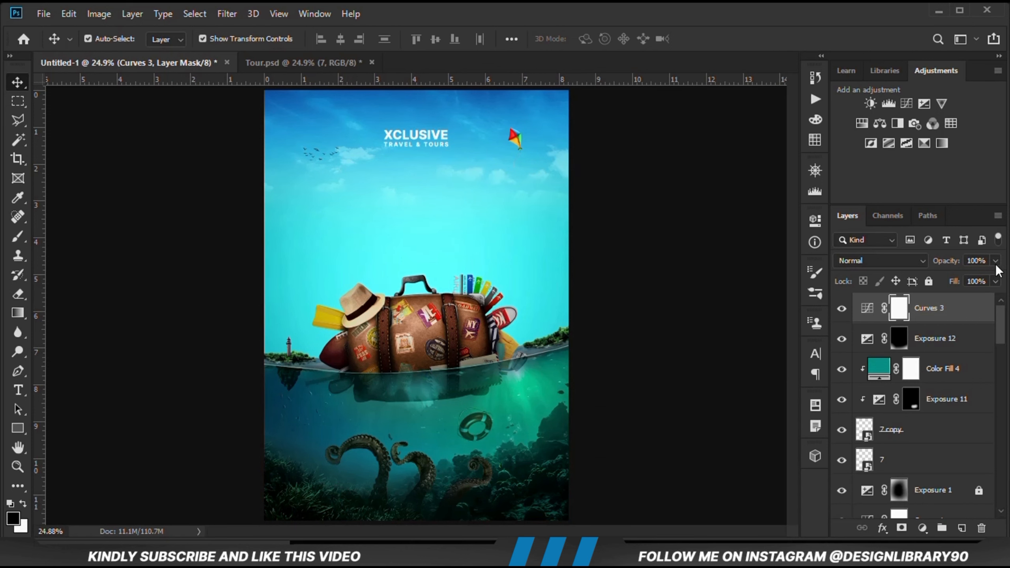
left_click_drag(996, 263, 974, 279)
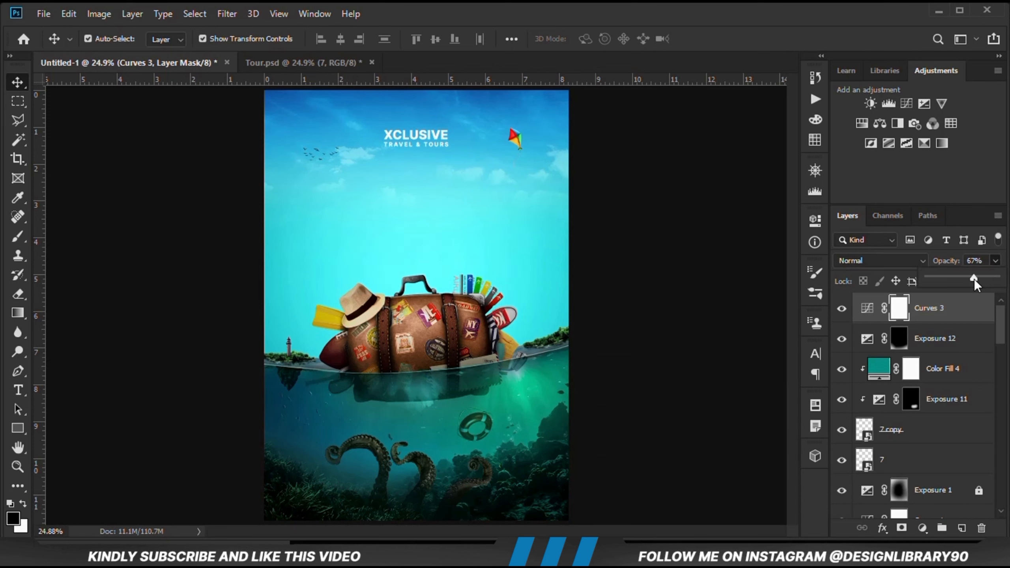
left_click(711, 355)
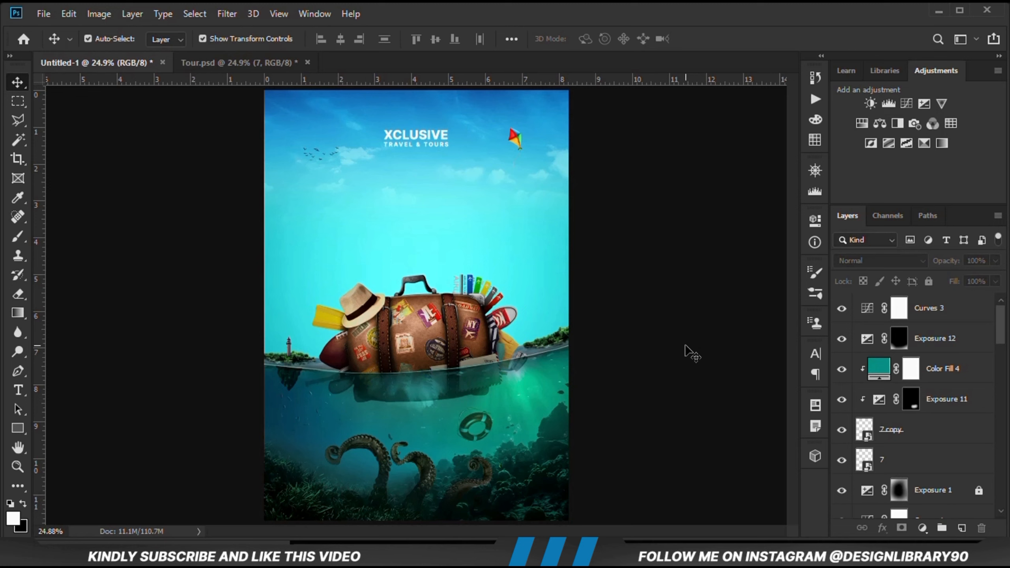
Add a black Solid Color fill layer above all layers and toggle its visibility
left_click(921, 527)
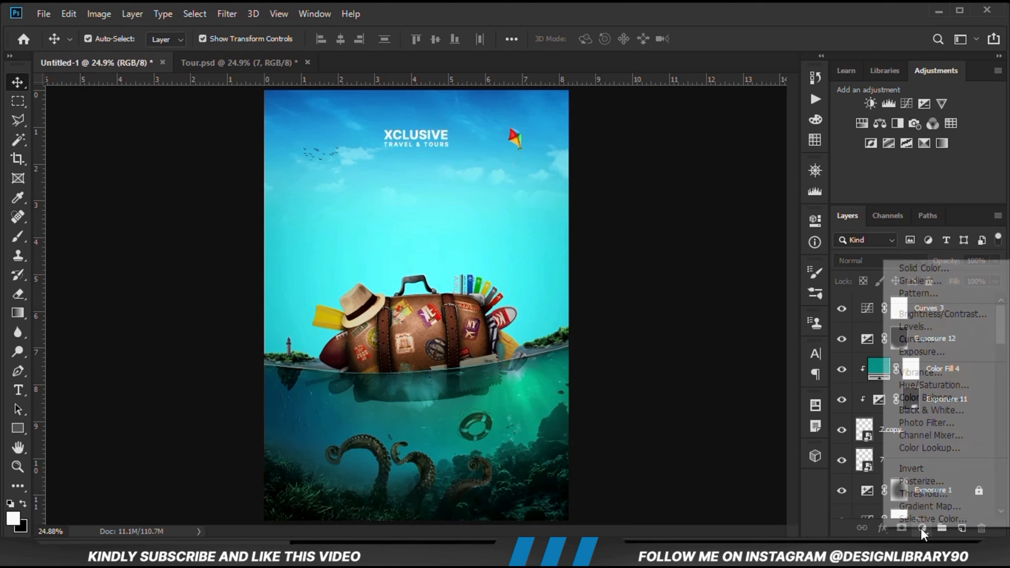
left_click(927, 270)
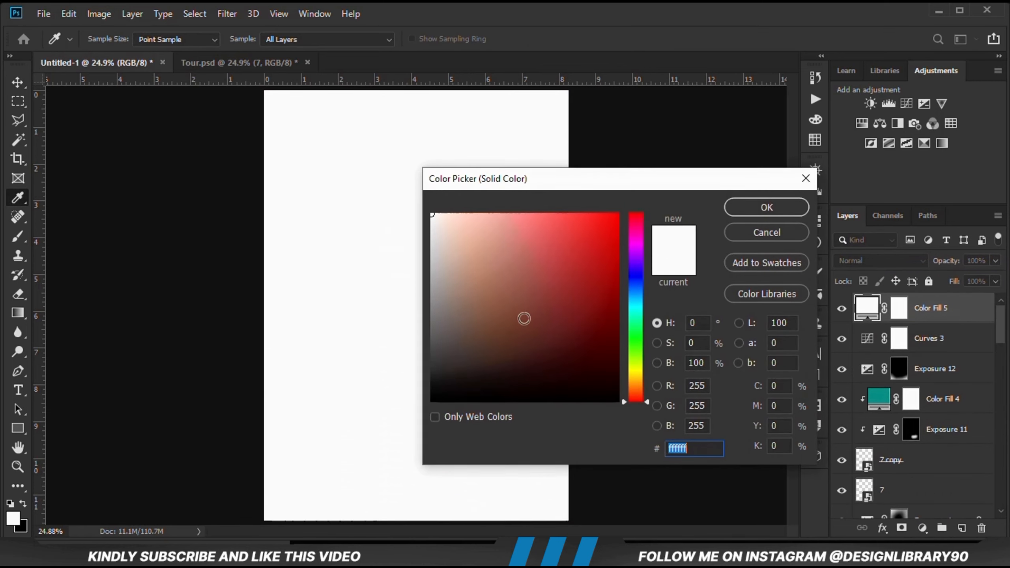
left_click_drag(462, 374, 425, 405)
left_click(737, 204)
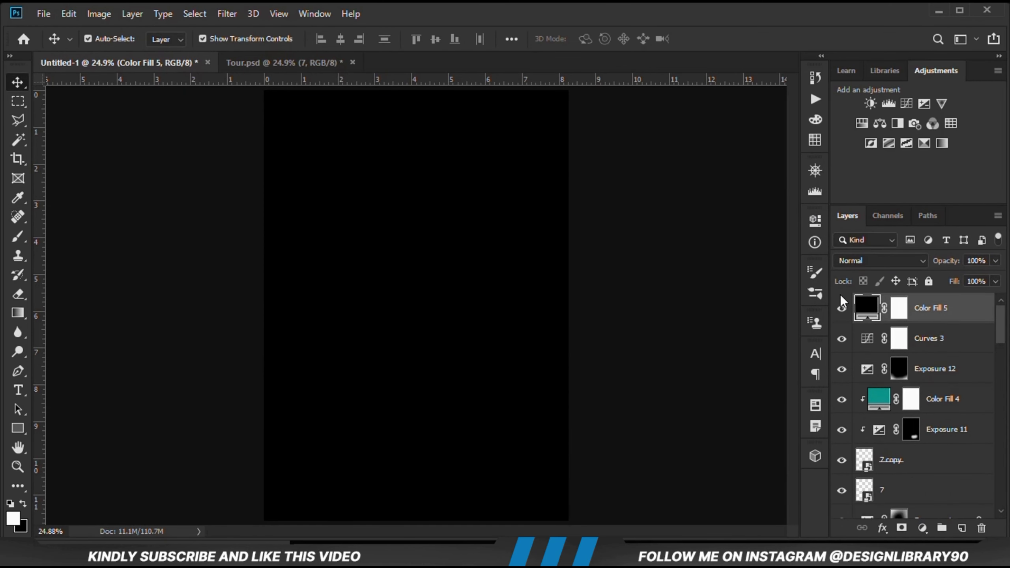
left_click(842, 308)
left_click(842, 308)
Set the black fill layer's blend mode to Soft Light and check its effect
left_click(873, 261)
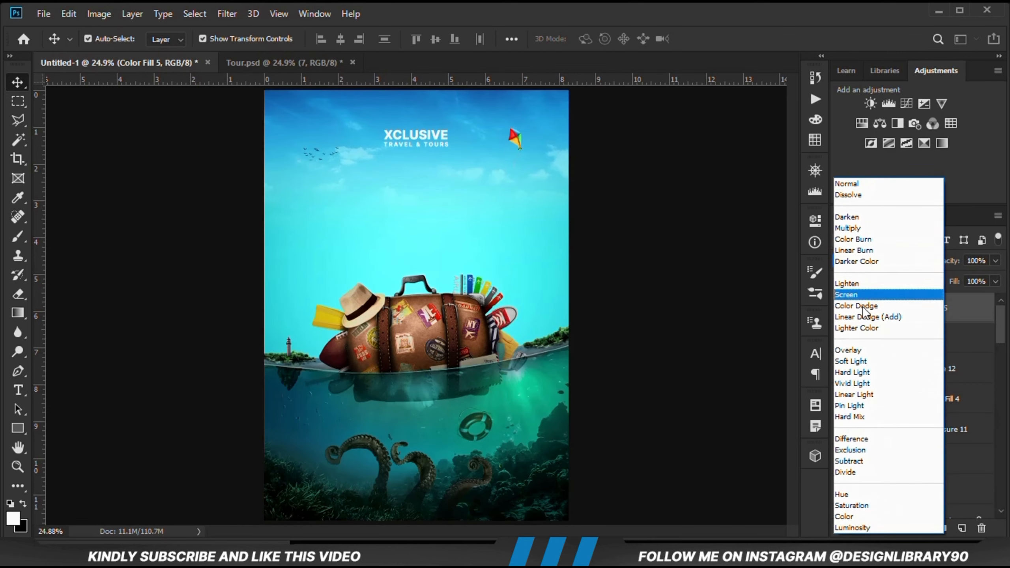
left_click(863, 361)
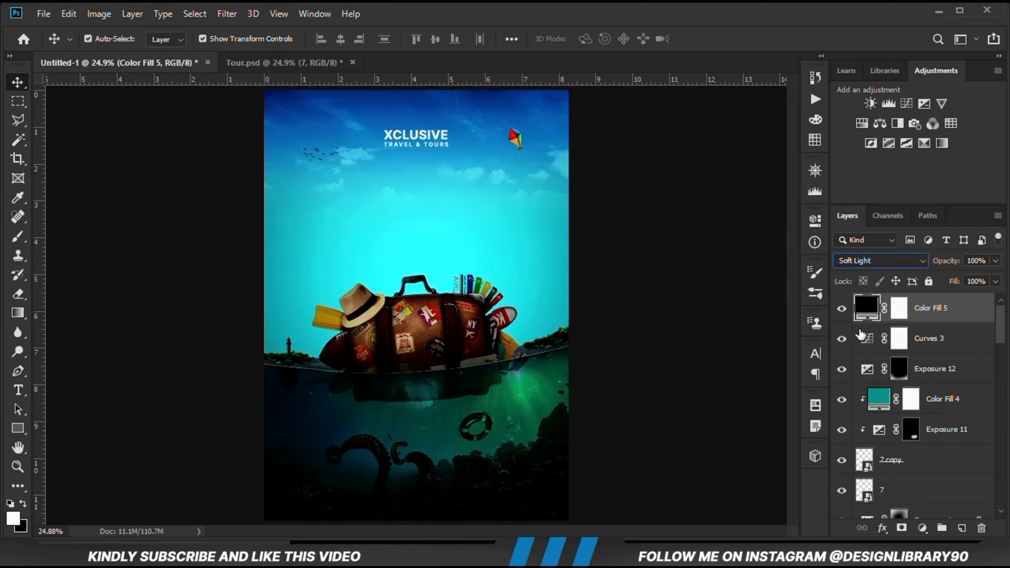
left_click(842, 308)
Invert the black fill's mask and paint the seabed along the poster's bottom with a soft 900 px white brush at 21% opacity
left_click(899, 308)
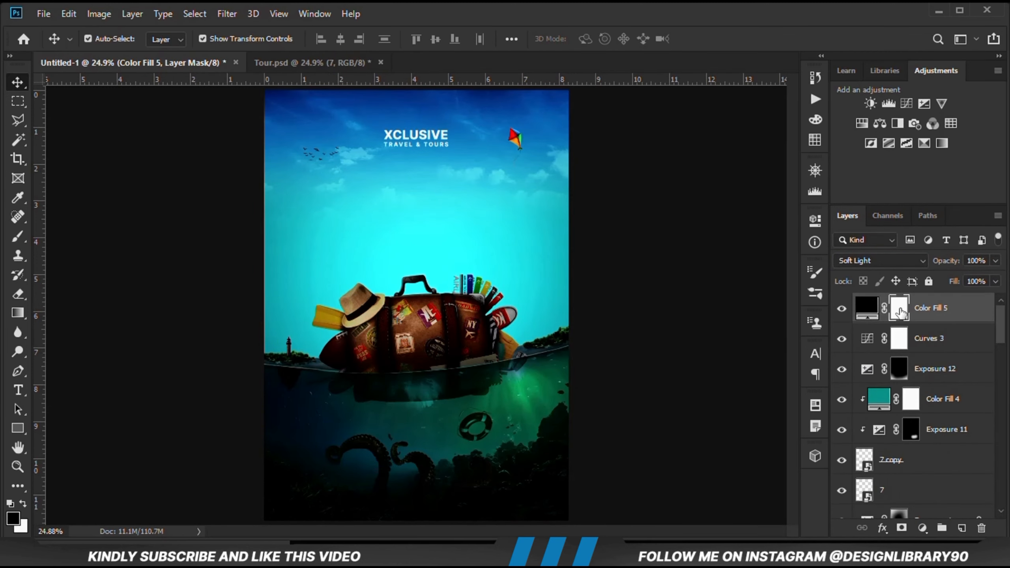
key("ctrl+i")
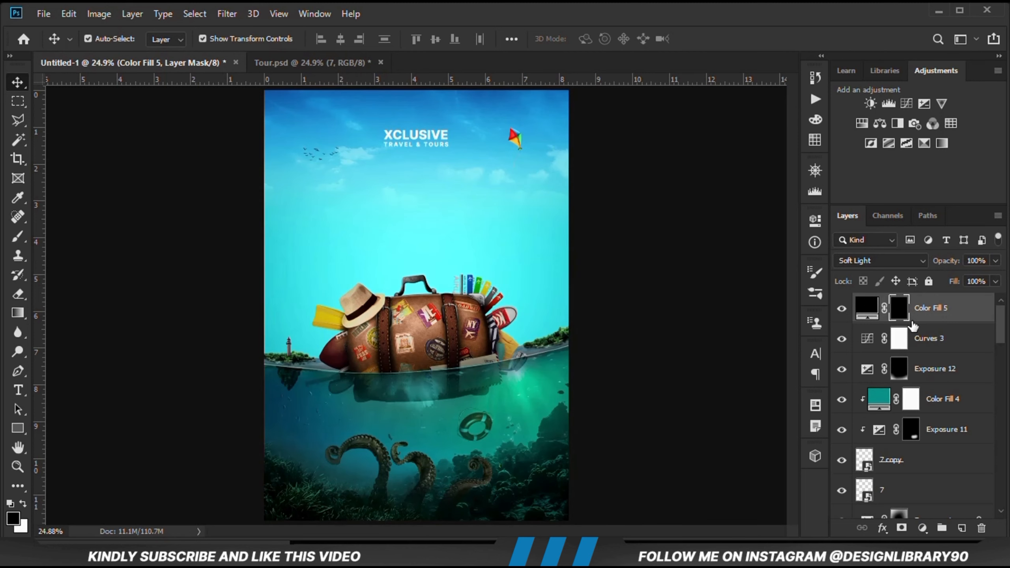
left_click(18, 236)
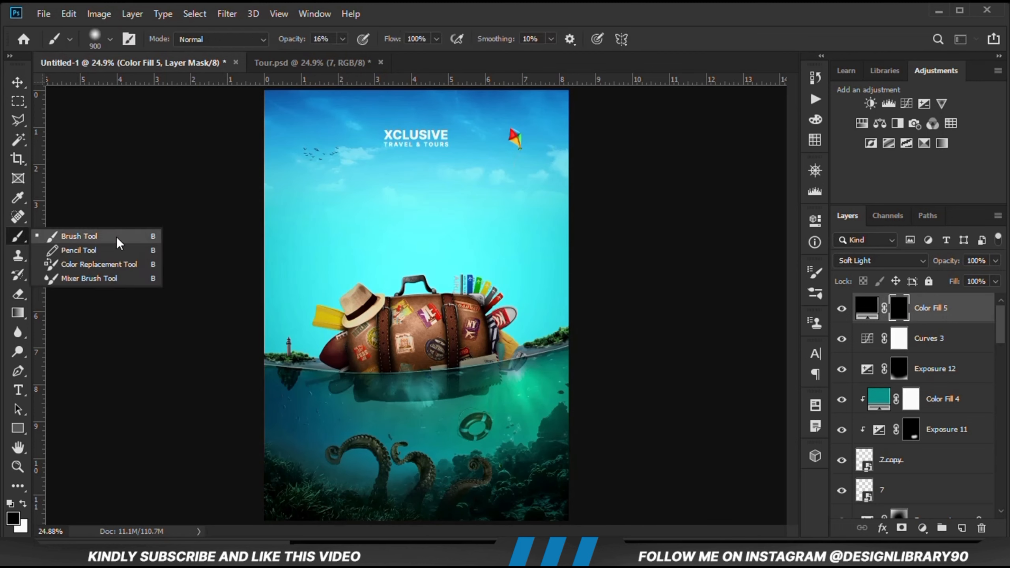
left_click(79, 233)
left_click(342, 39)
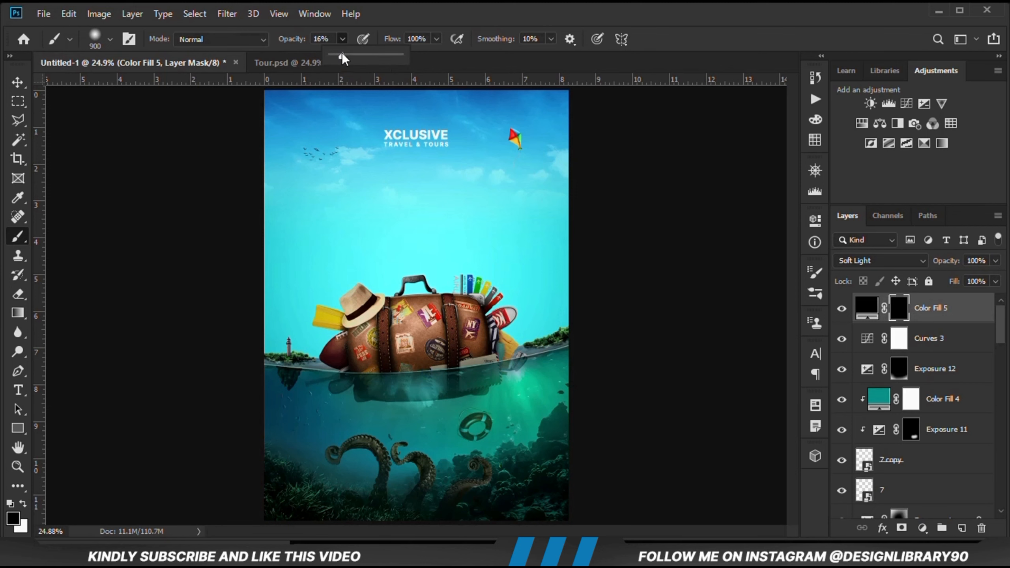
left_click(449, 20)
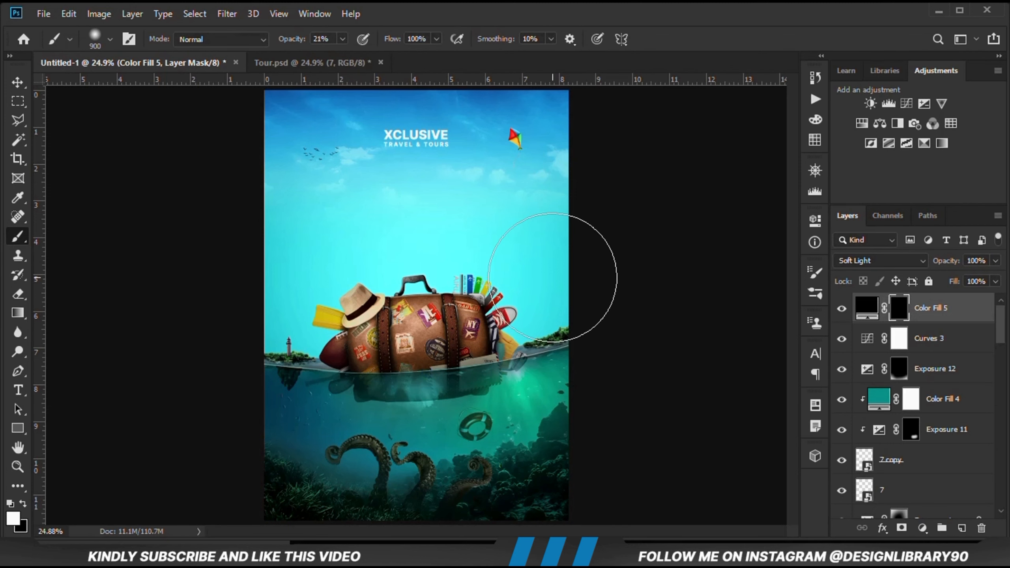
scroll(552, 266, "down", 2)
mouse_move(367, 502)
left_mouse_down()
mouse_move(406, 496)
mouse_move(412, 480)
mouse_move(327, 481)
mouse_move(235, 429)
mouse_move(374, 496)
mouse_move(597, 467)
mouse_move(543, 467)
left_mouse_up()
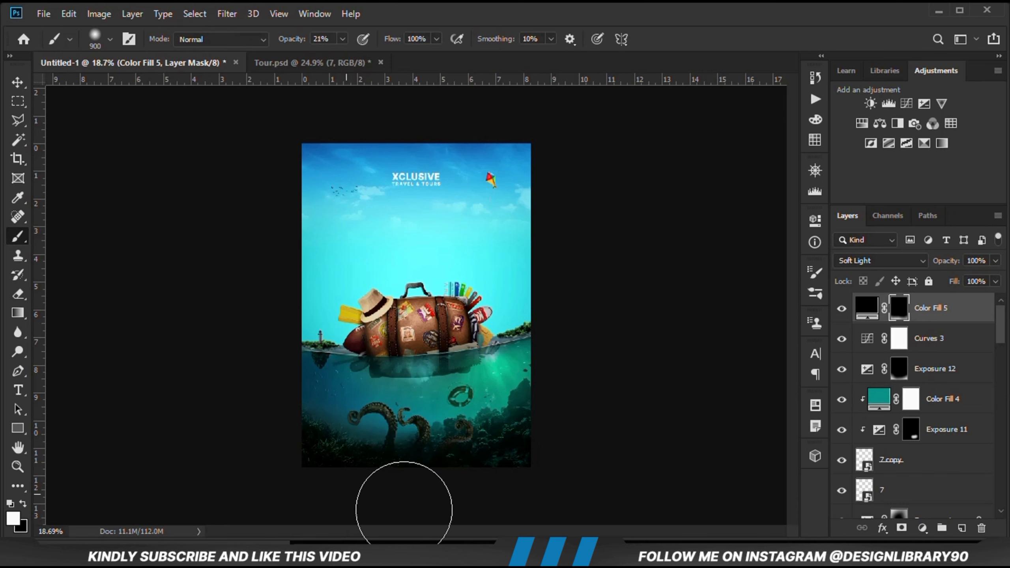
left_click(842, 312)
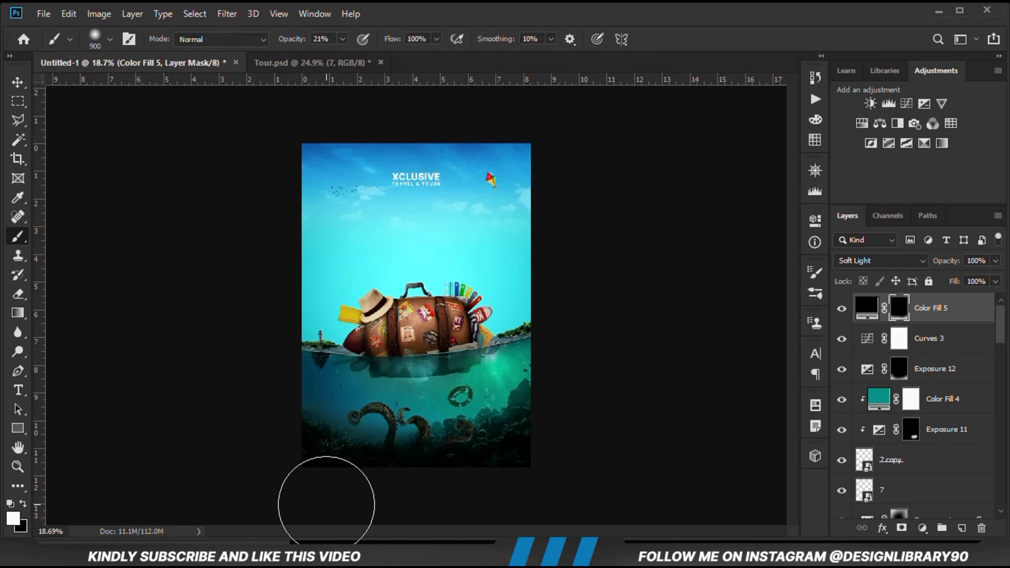
left_click(15, 84)
left_click(121, 225)
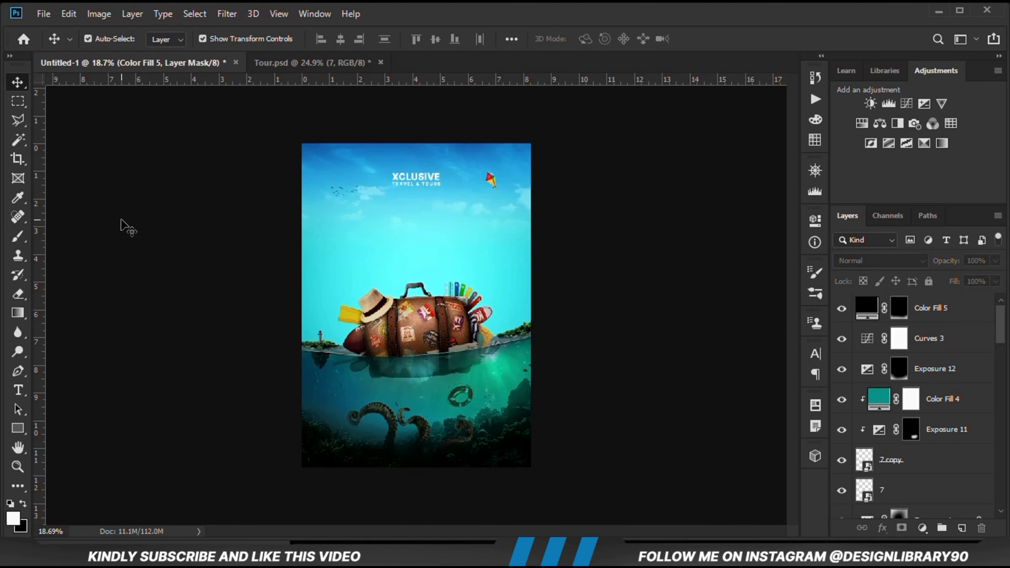
key("ctrl+0")
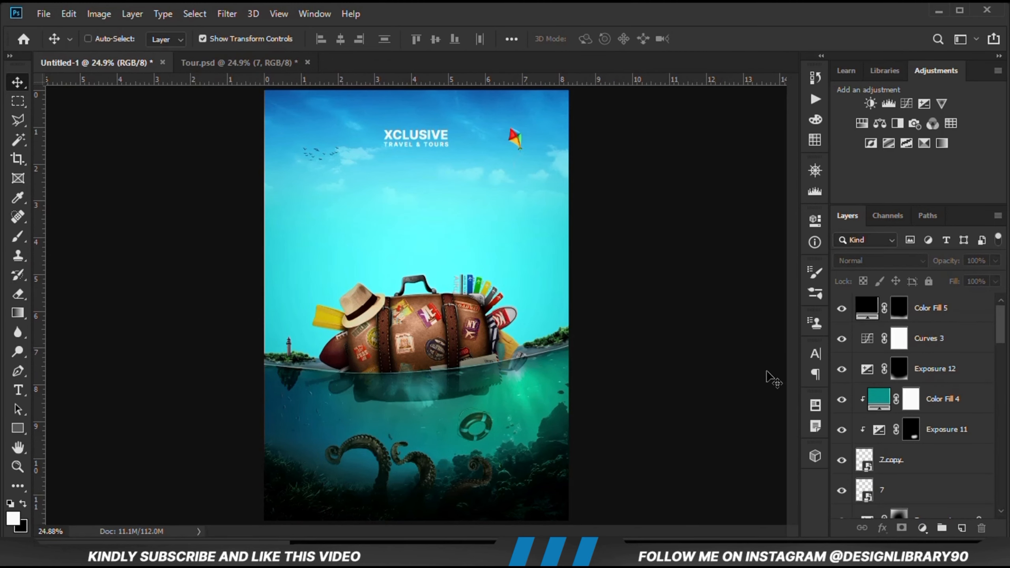
Reduce the black fill layer's opacity to 73% and toggle its visibility to compare the darkening
left_click(842, 308)
left_click(842, 309)
left_click(937, 315)
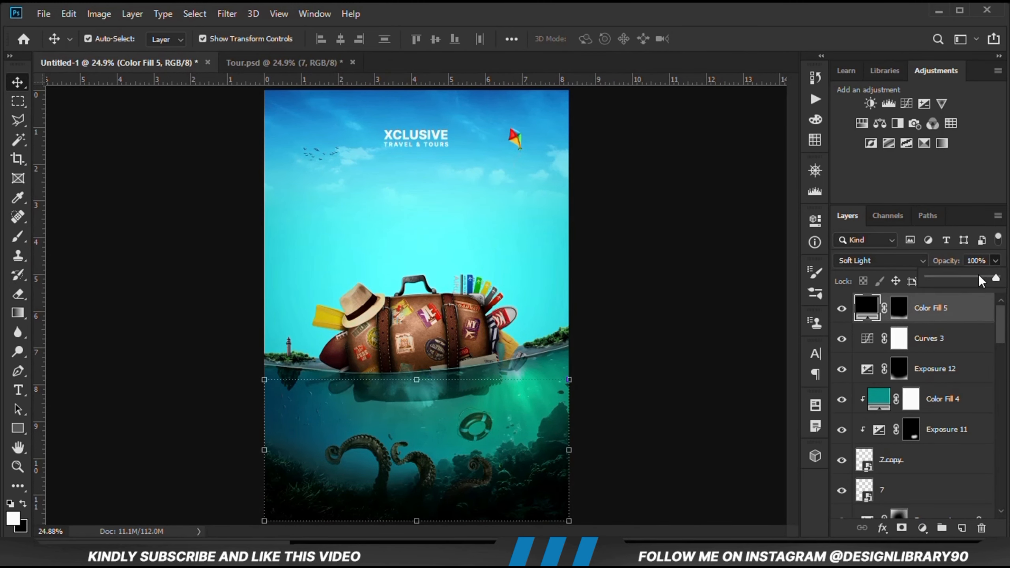
left_click(979, 276)
left_click(693, 374)
left_click(693, 374)
left_click(842, 315)
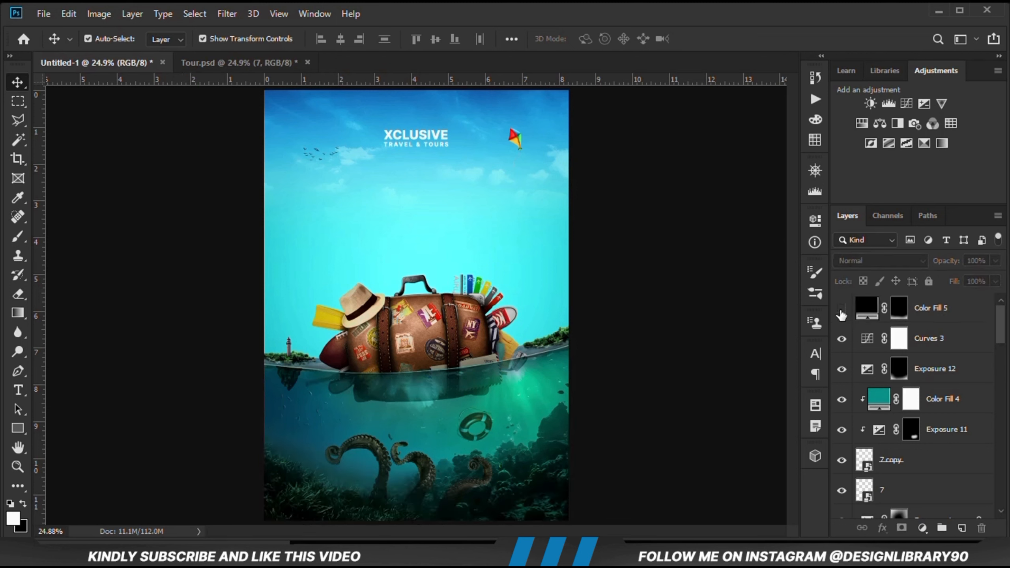
left_click(842, 313)
left_click(914, 323)
left_click(996, 266)
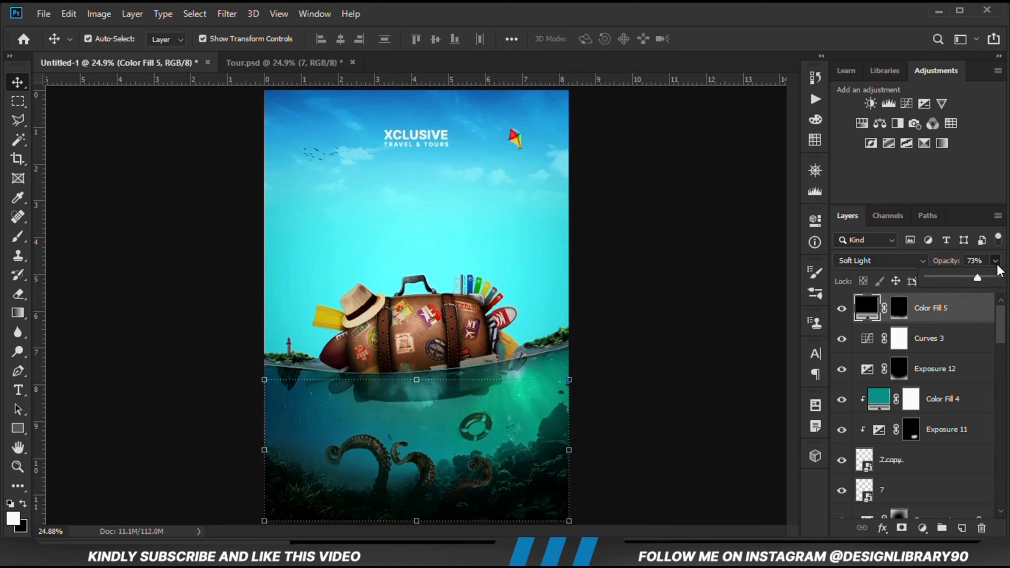
left_click(742, 298)
left_click(741, 298)
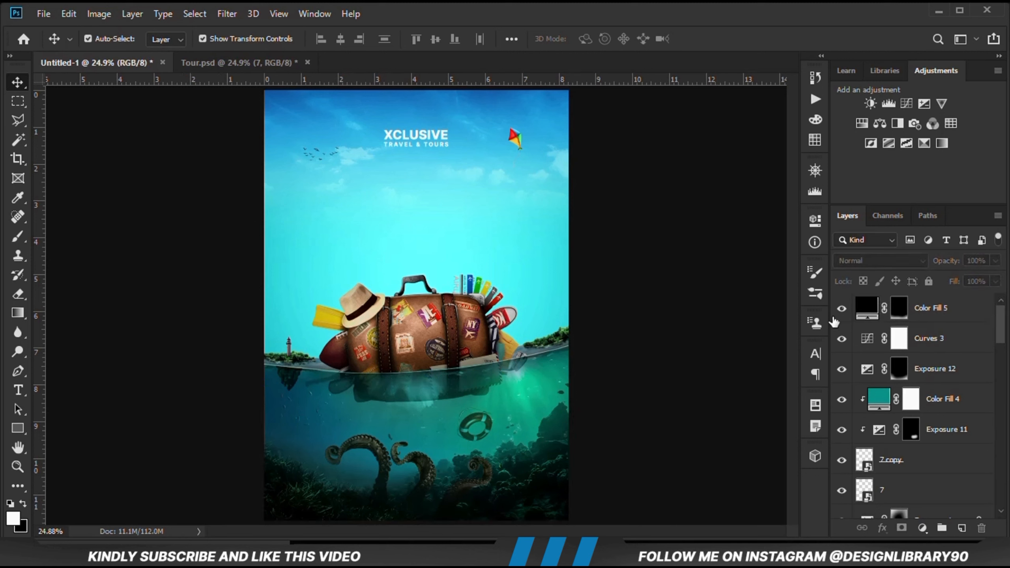
left_click(840, 313)
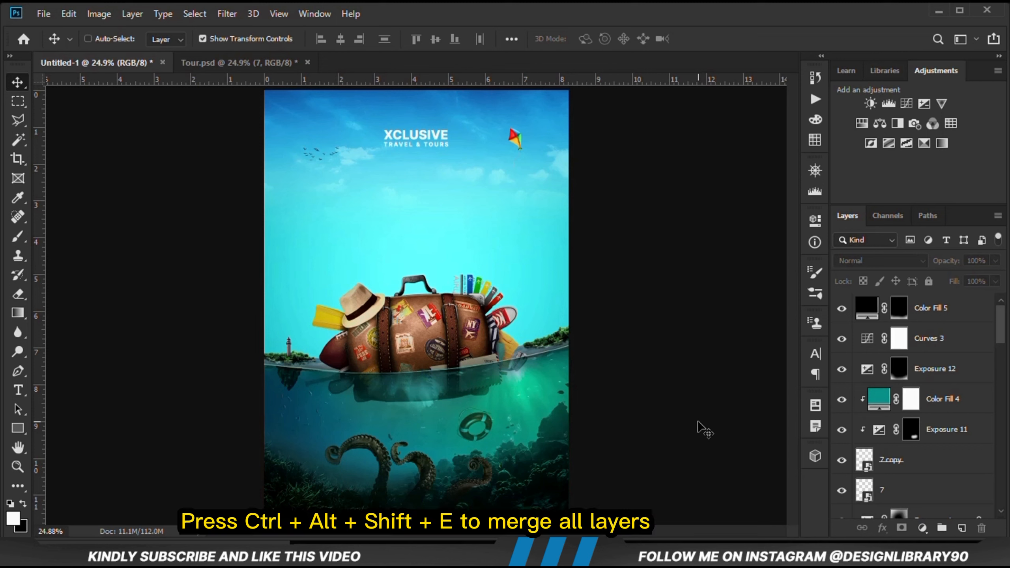
Stamp all visible layers into a new merged layer at the top of the stack
key("ctrl+alt+shift+e")
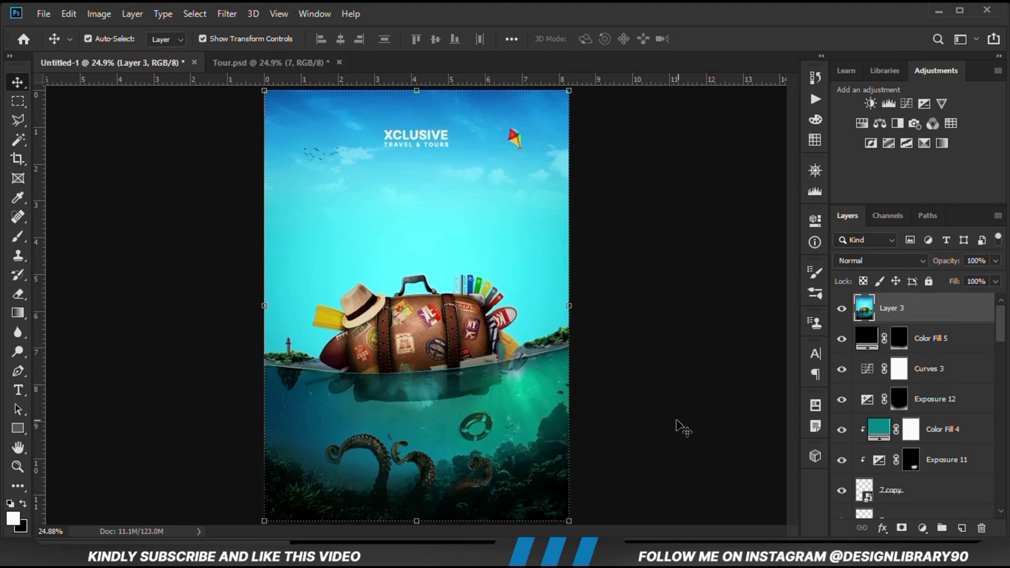
Convert the merged top layer to a smart object and open the Camera Raw Filter for it
right_click(893, 322)
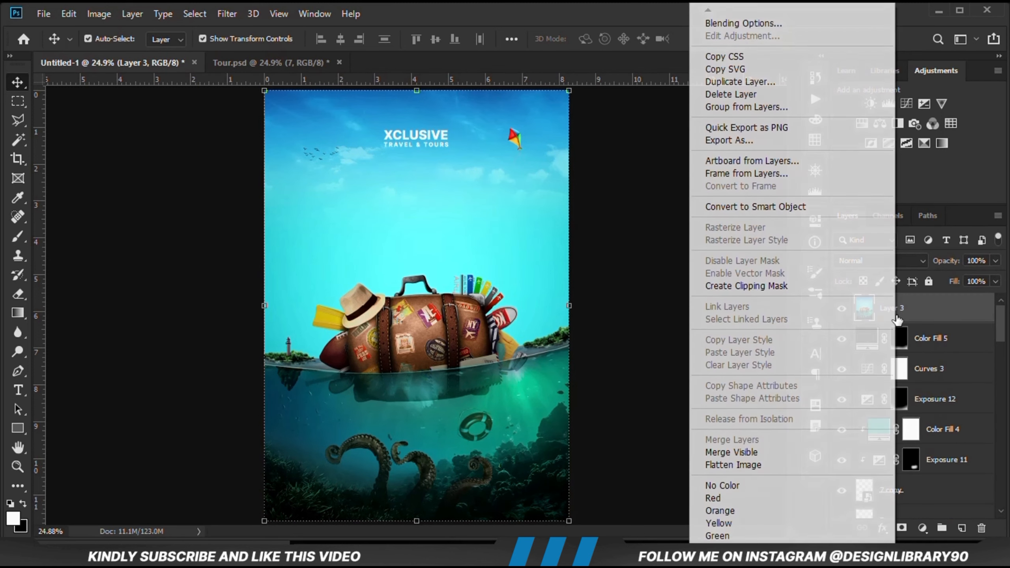
left_click(713, 208)
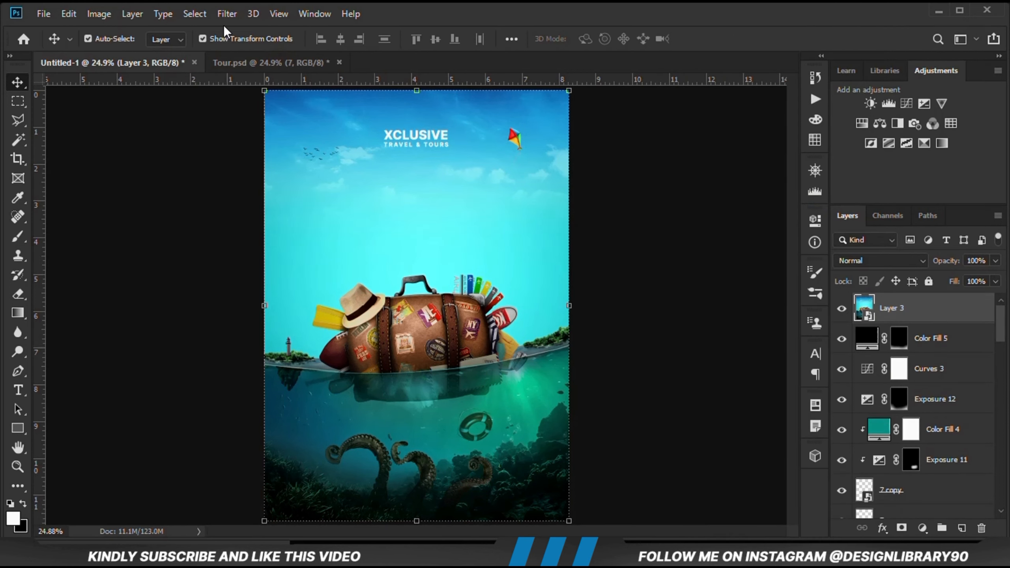
left_click(226, 13)
left_click(296, 103)
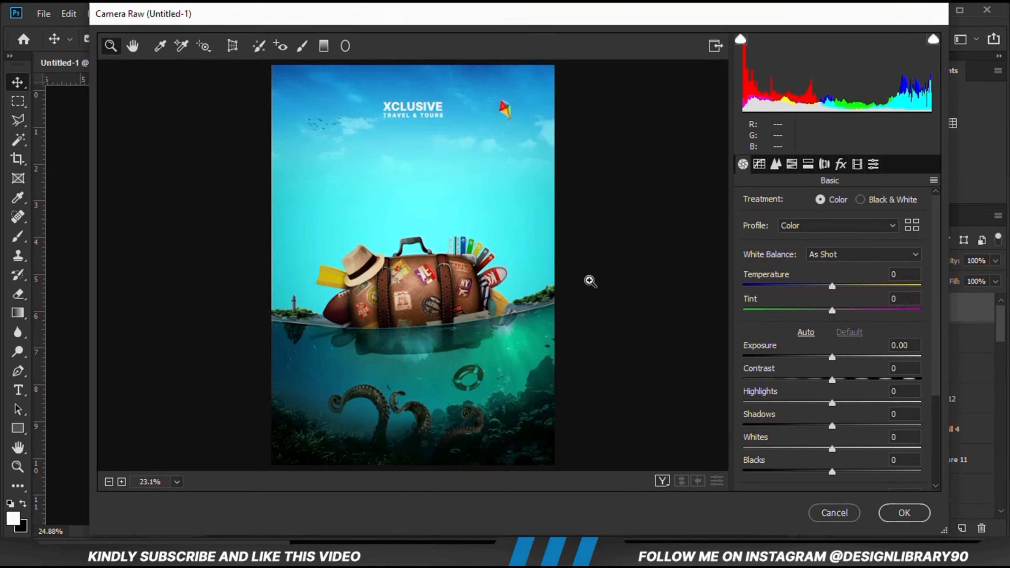
Set the Camera Raw tones to Exposure +0.10, Contrast +15, Highlights +8, Shadows -19, Whites +9 and Blacks -14
left_click(832, 356)
left_click_drag(833, 355, 842, 380)
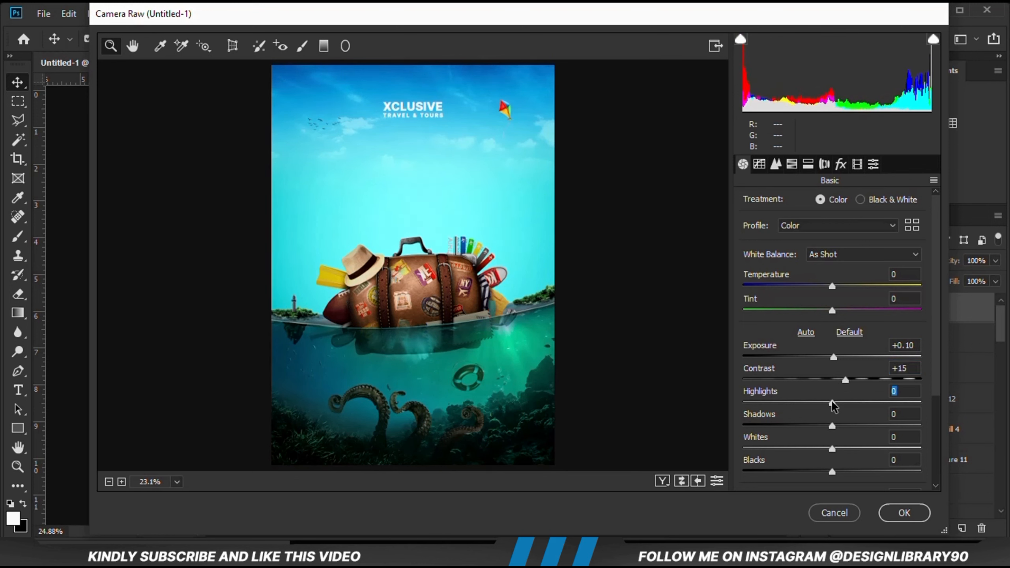
left_click_drag(832, 402, 820, 427)
left_click_drag(817, 428, 819, 463)
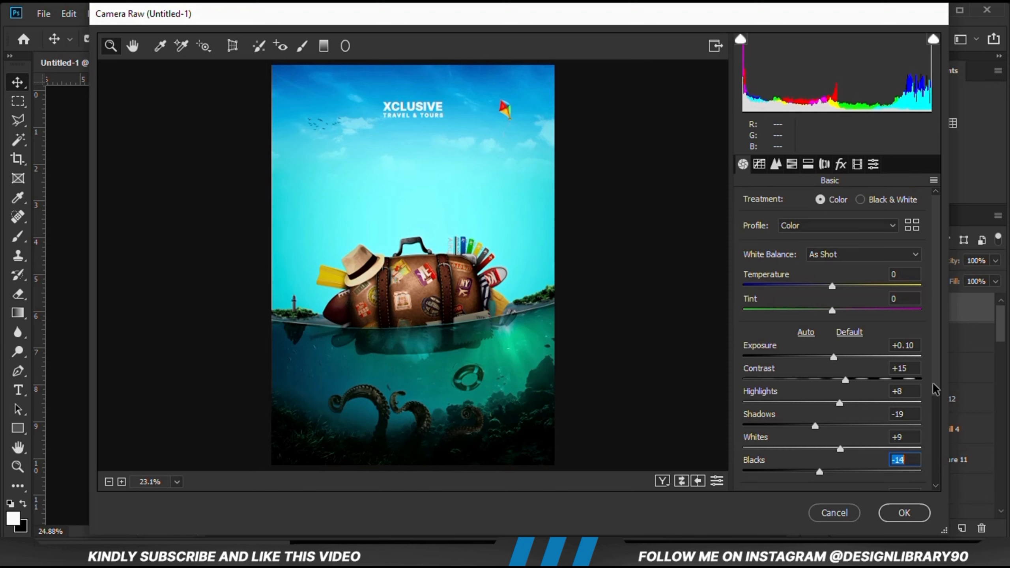
Set Texture to +12 and Clarity to +4, and apply the Camera Raw grading to the layer
scroll(839, 474, "down", 2)
left_click_drag(838, 472, 842, 465)
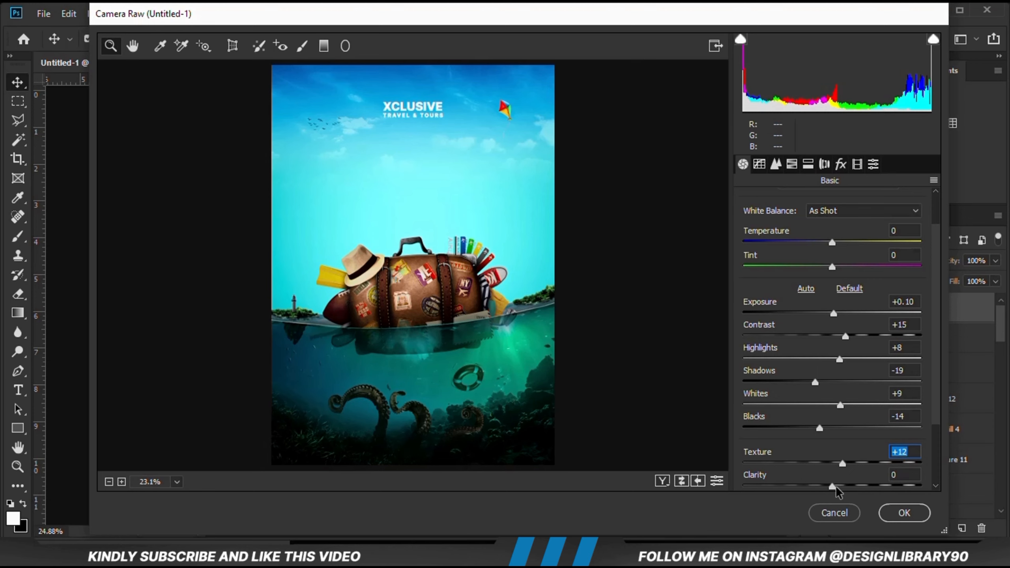
left_click_drag(837, 489, 840, 493)
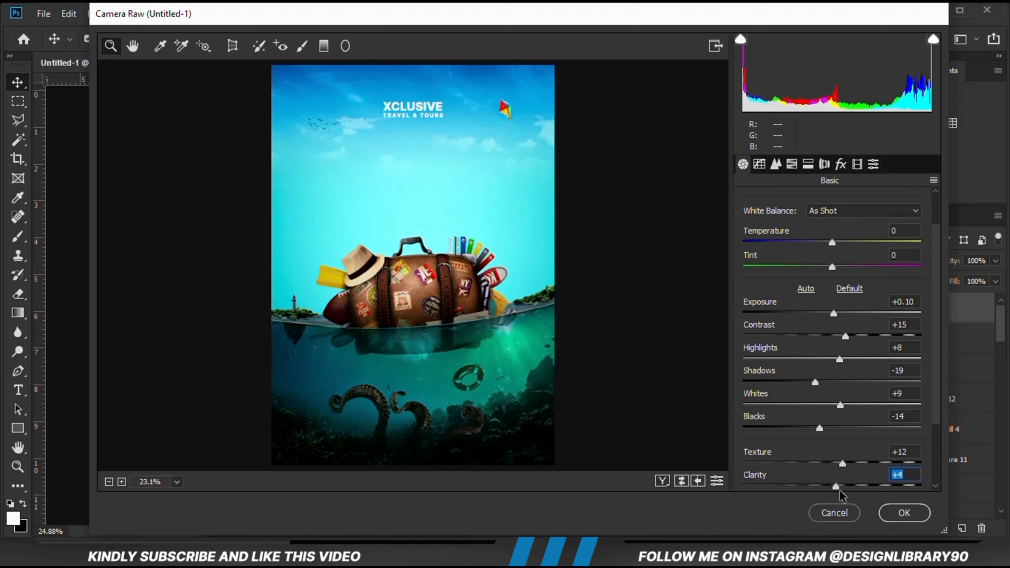
left_click(907, 513)
Toggle the graded layer's visibility to compare the poster before and after, and review the whole poster with no layer selected
left_click(842, 310)
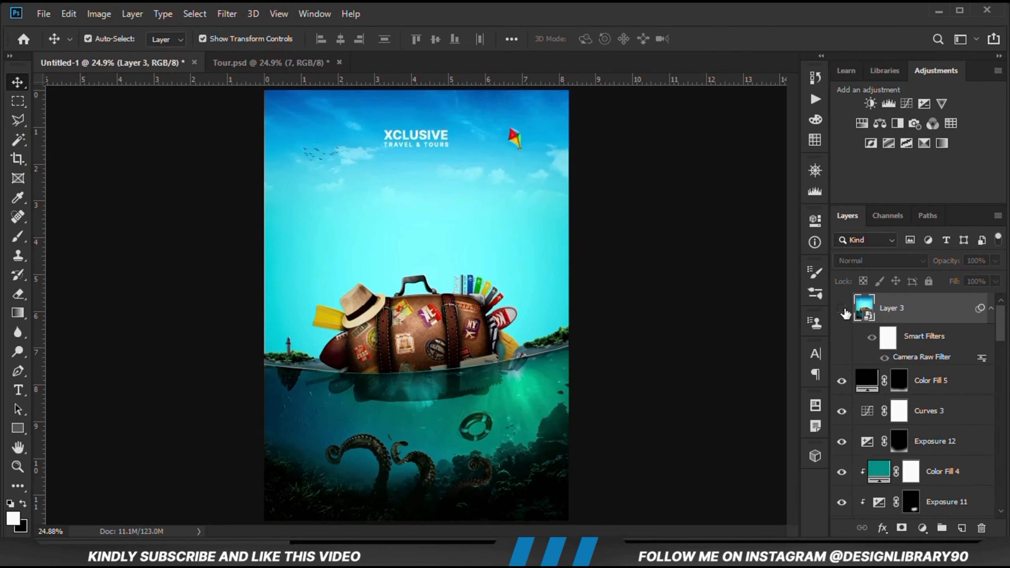
left_click(842, 310)
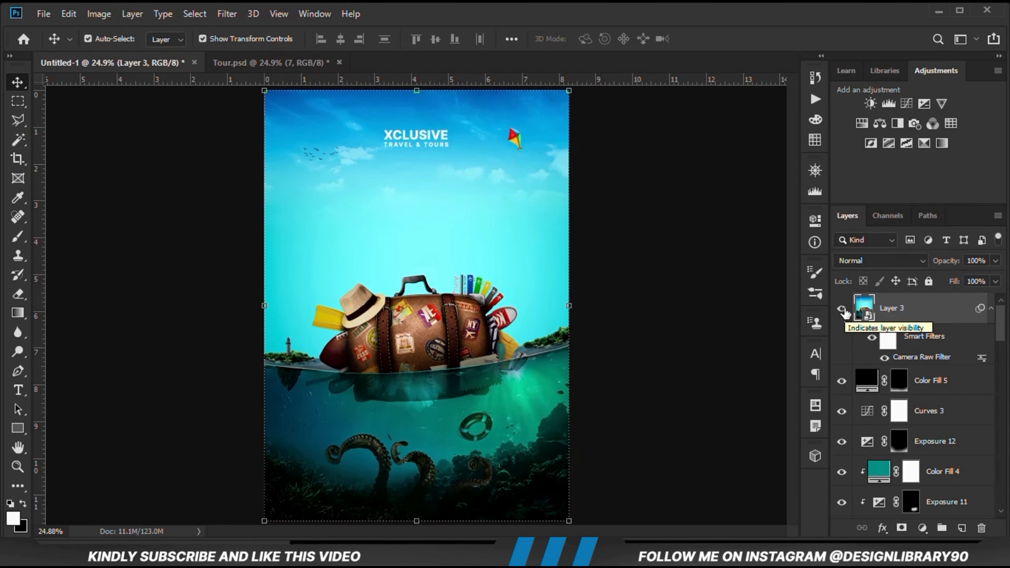
left_click(842, 310)
left_click(843, 311)
left_click(680, 330)
scroll(611, 363, "down", 2)
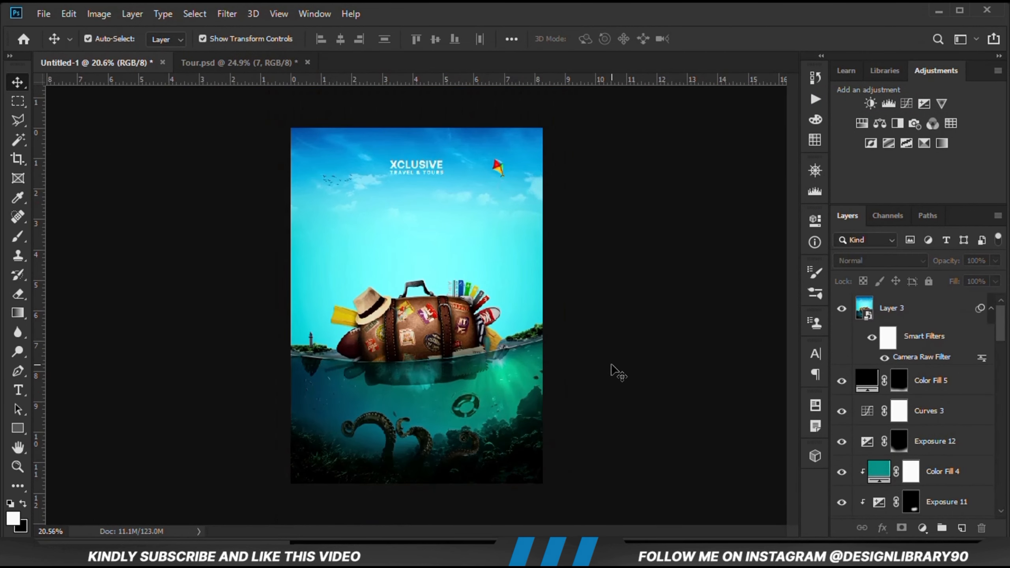
key("ctrl")
key("ctrl+0")
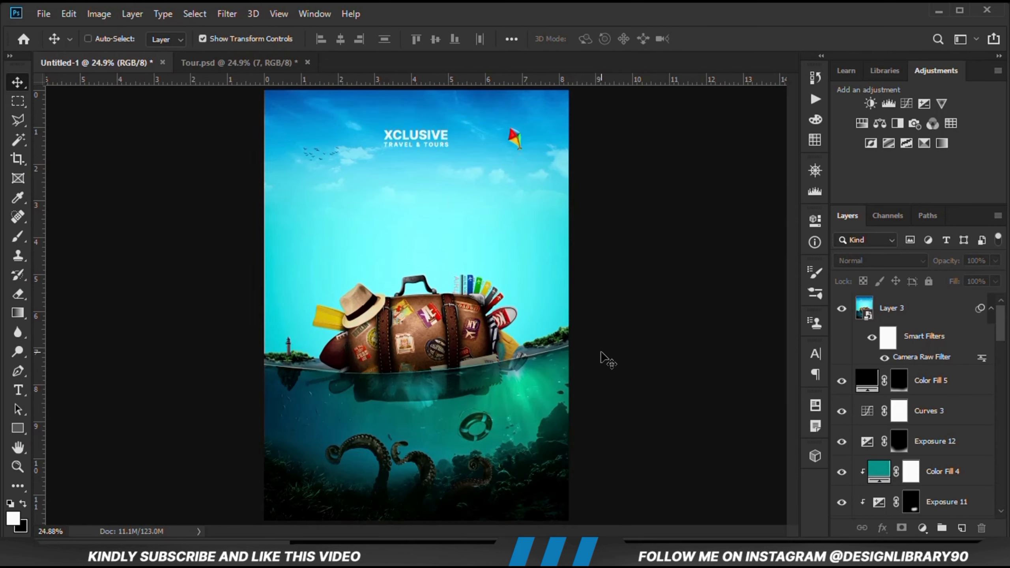